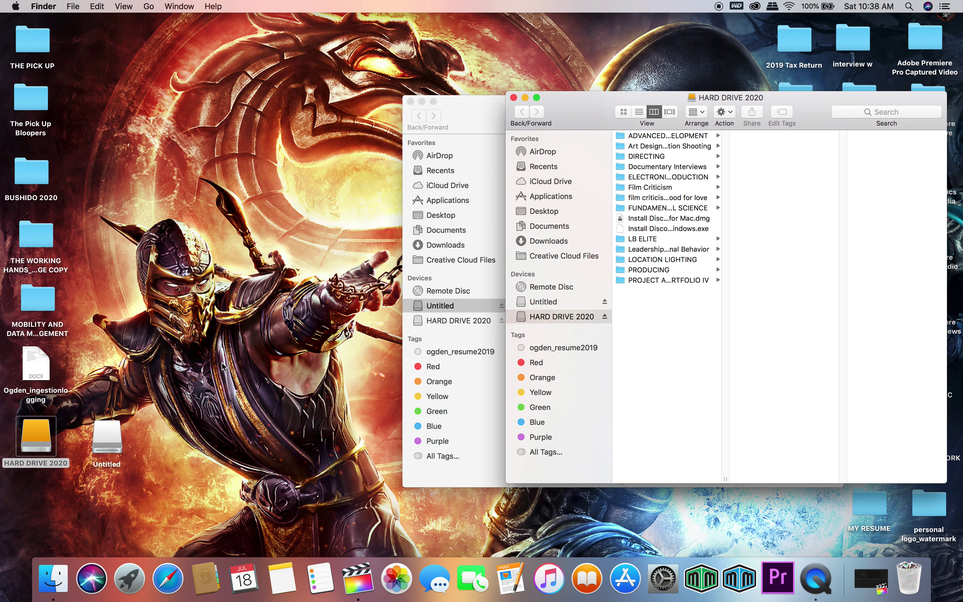
# Place the Untitled card's window beside the HARD DRIVE 2020 window and look through the clips in PRIVATE > XDROOT > Clip.
pyautogui.moveTo(477, 100); pyautogui.dragTo(142, 85)
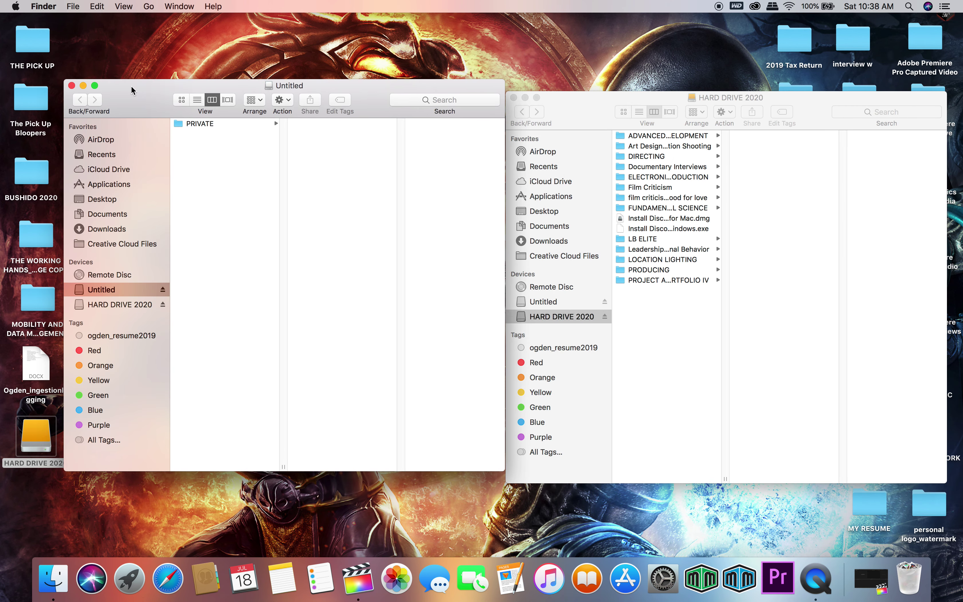
pyautogui.click(196, 123)
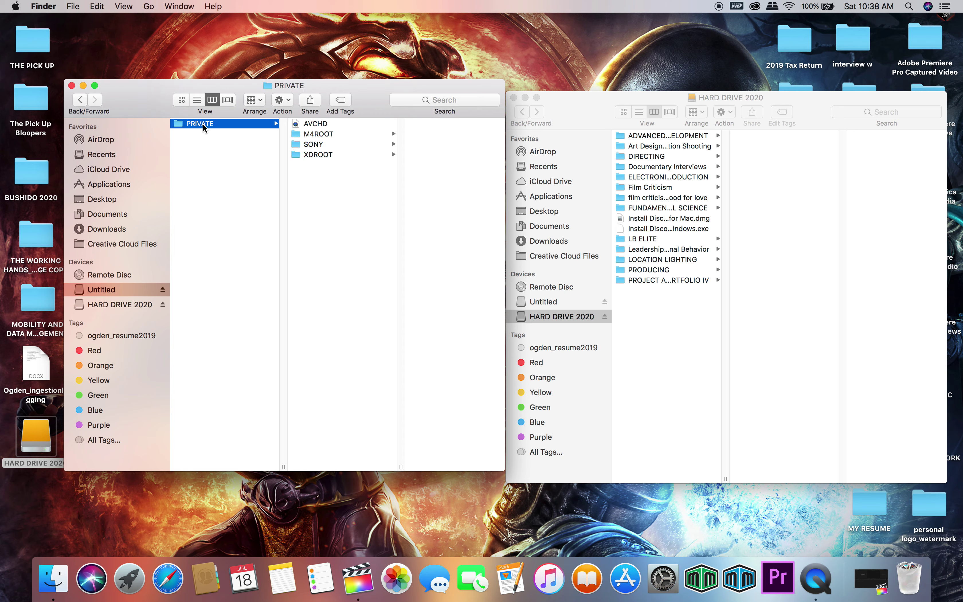
pyautogui.click(297, 154)
pyautogui.click(407, 124)
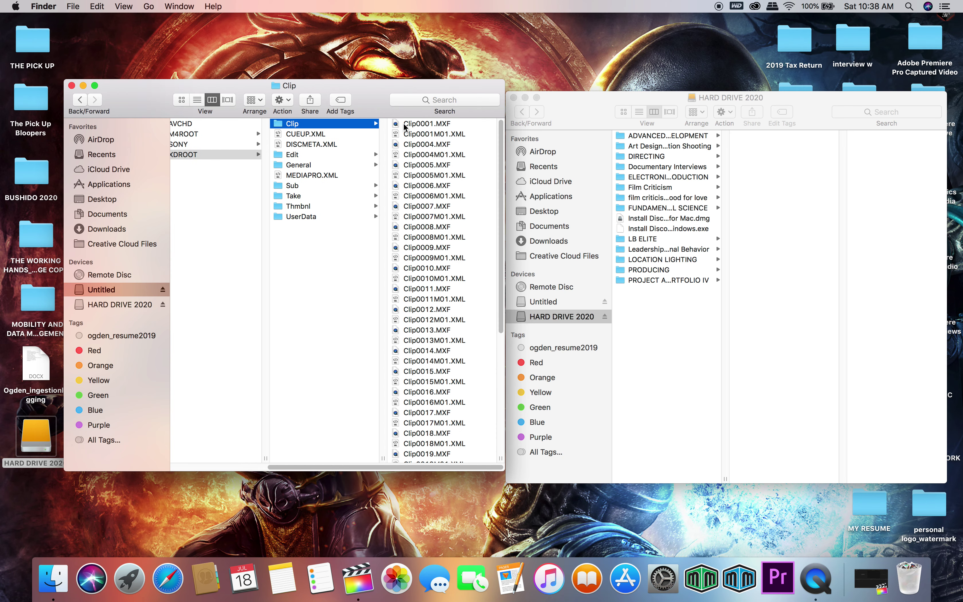
pyautogui.scroll(-2, 443, 315)
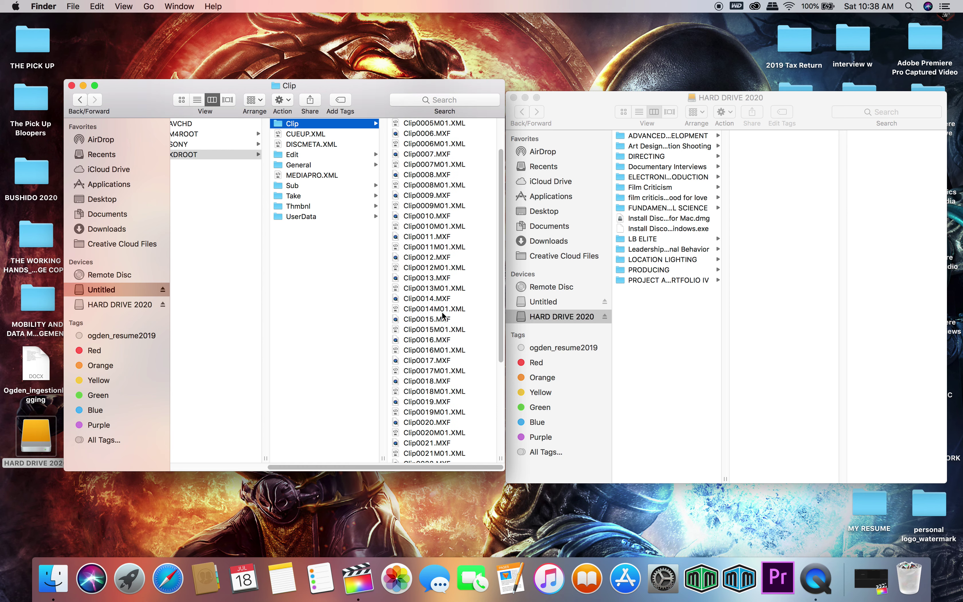
pyautogui.scroll(2, 443, 315)
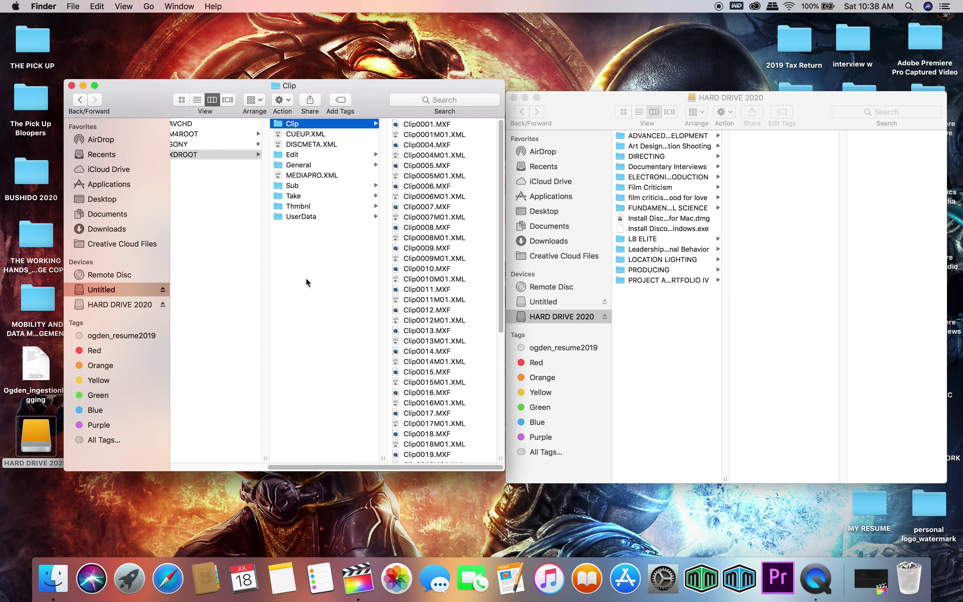
pyautogui.hscroll(-3, 234, 268)
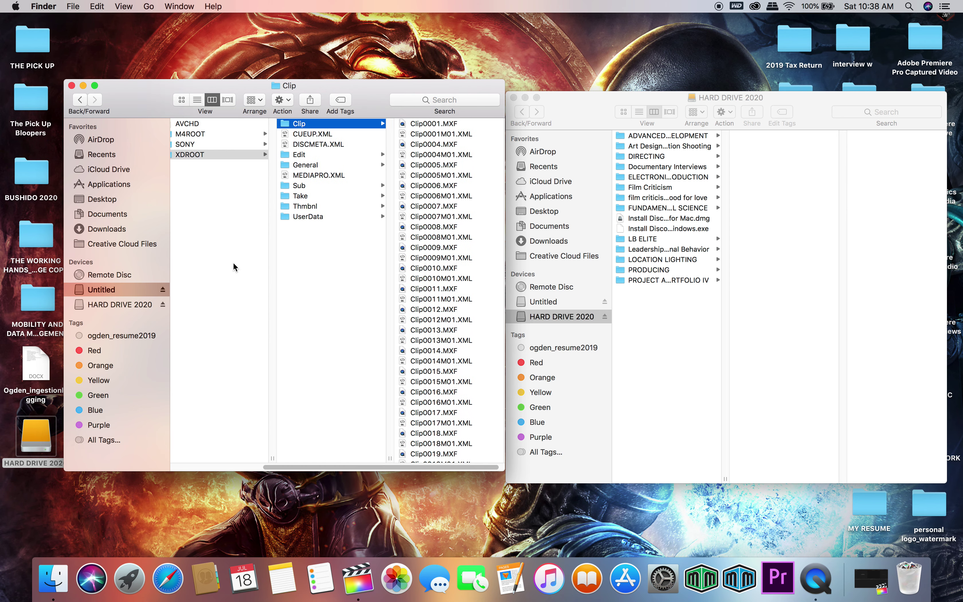
pyautogui.click(215, 156)
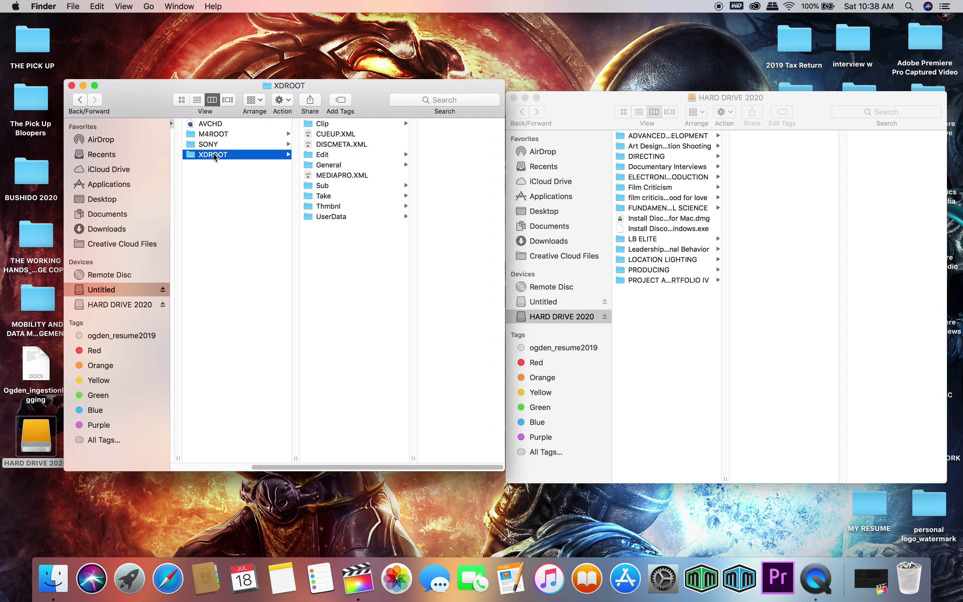
pyautogui.rightClick(213, 154)
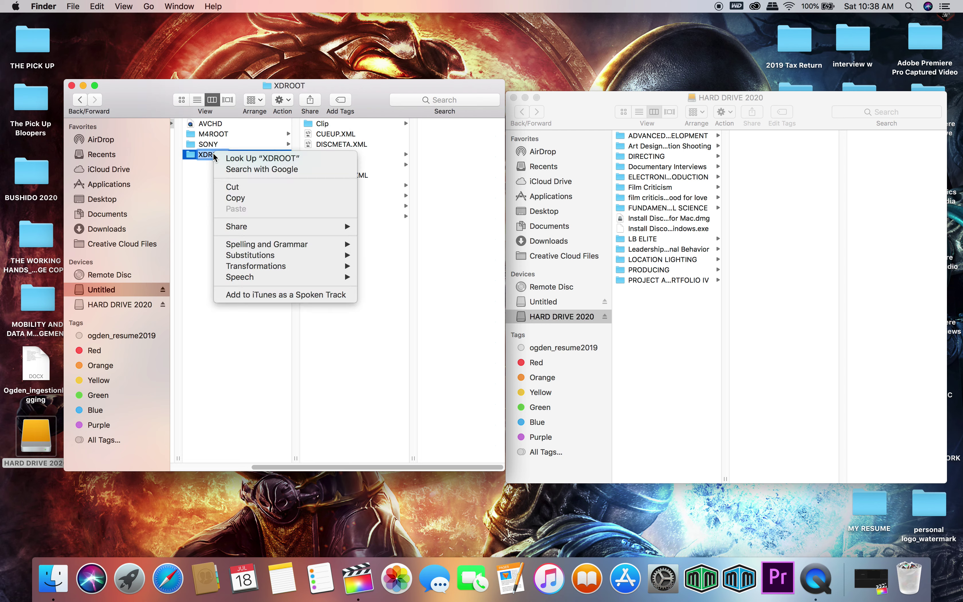
pyautogui.click(206, 175)
pyautogui.click(218, 178)
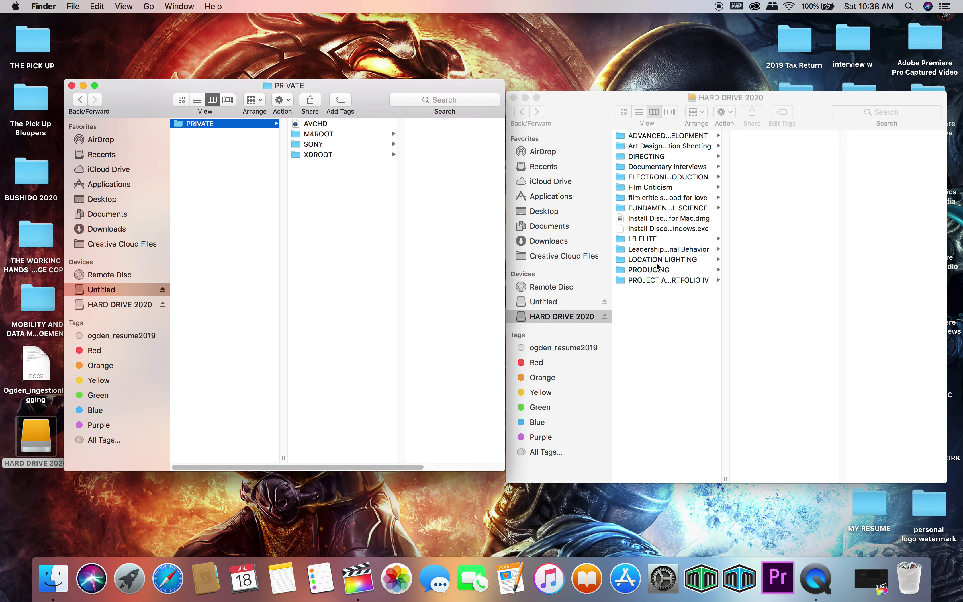
# Open the LB ELITE folder on HARD DRIVE 2020 and select its RAW folder as the copy destination.
pyautogui.click(652, 240)
pyautogui.click(653, 239)
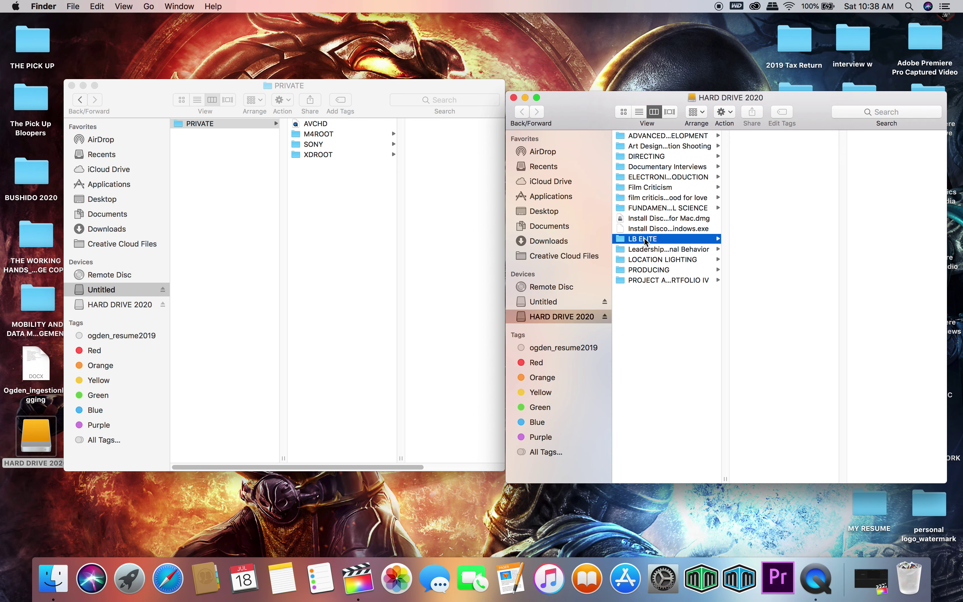
pyautogui.click(754, 135)
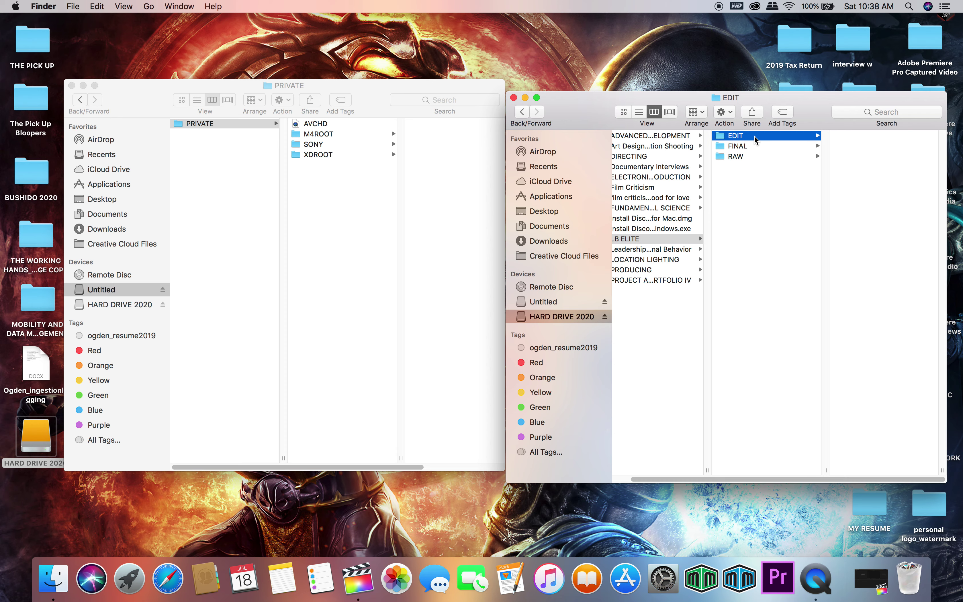
pyautogui.click(749, 144)
pyautogui.click(747, 156)
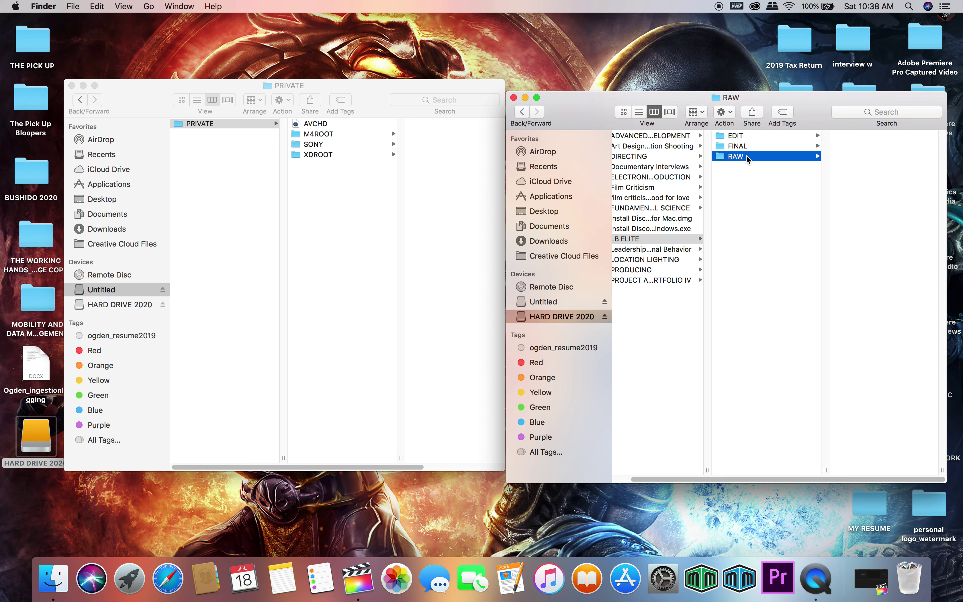
# Copy the XDROOT folder from the card's PRIVATE folder into the RAW folder on HARD DRIVE 2020.
pyautogui.click(224, 124)
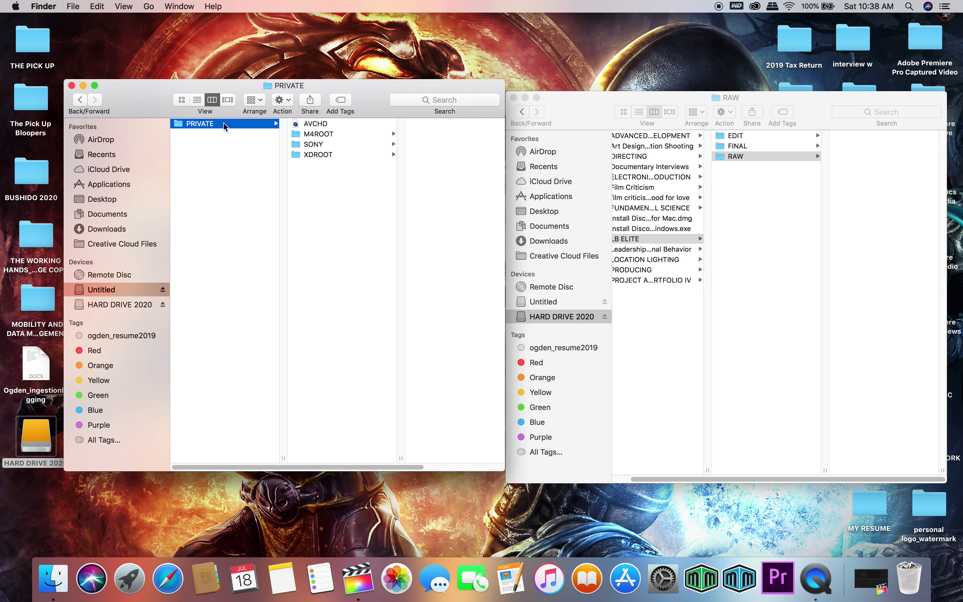
pyautogui.click(295, 154)
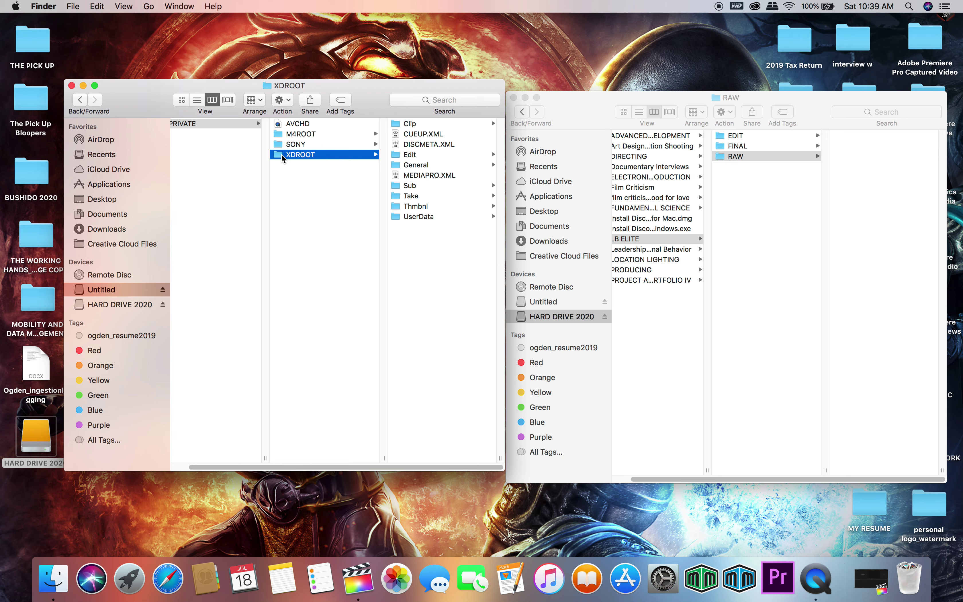
pyautogui.moveTo(281, 154); pyautogui.dragTo(731, 156)
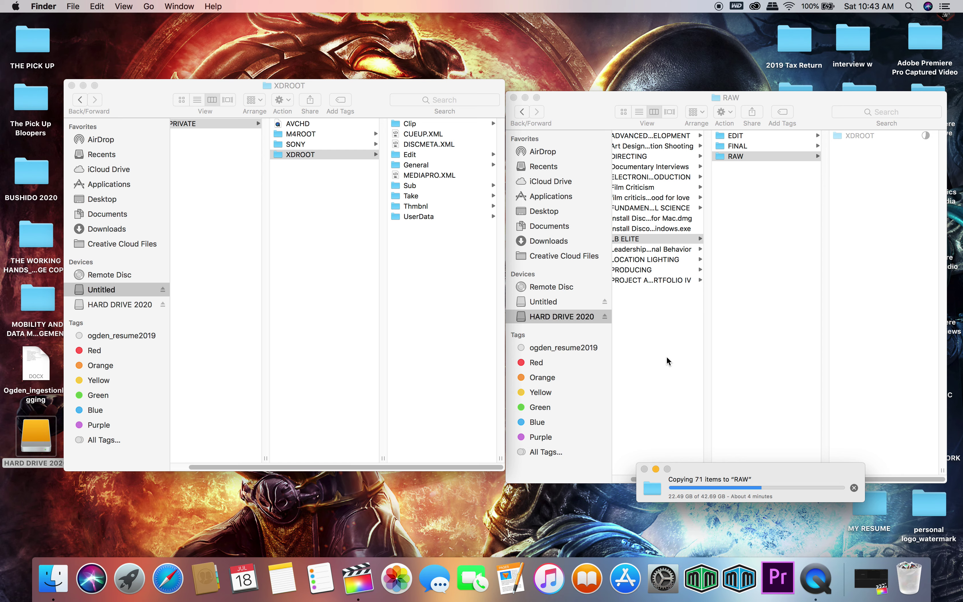
# Widen the window showing the RAW folder and bring the copy progress to the front.
pyautogui.click(508, 363)
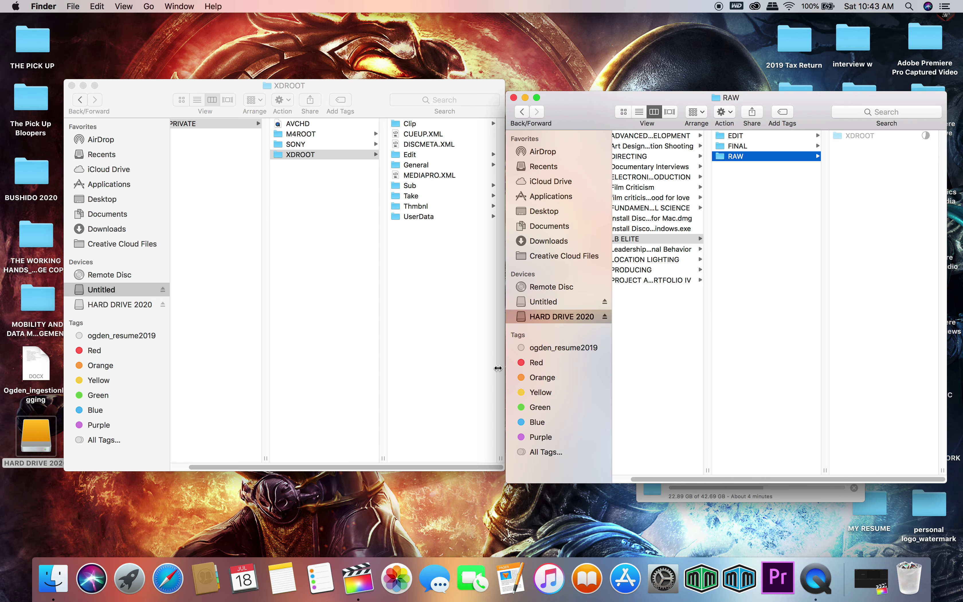
pyautogui.moveTo(498, 368); pyautogui.dragTo(478, 366)
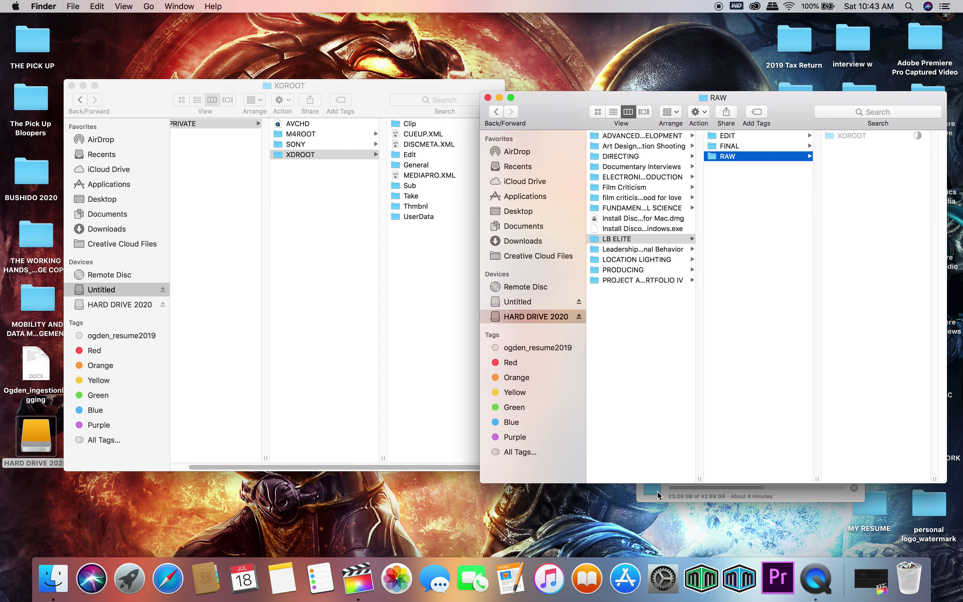
pyautogui.click(658, 491)
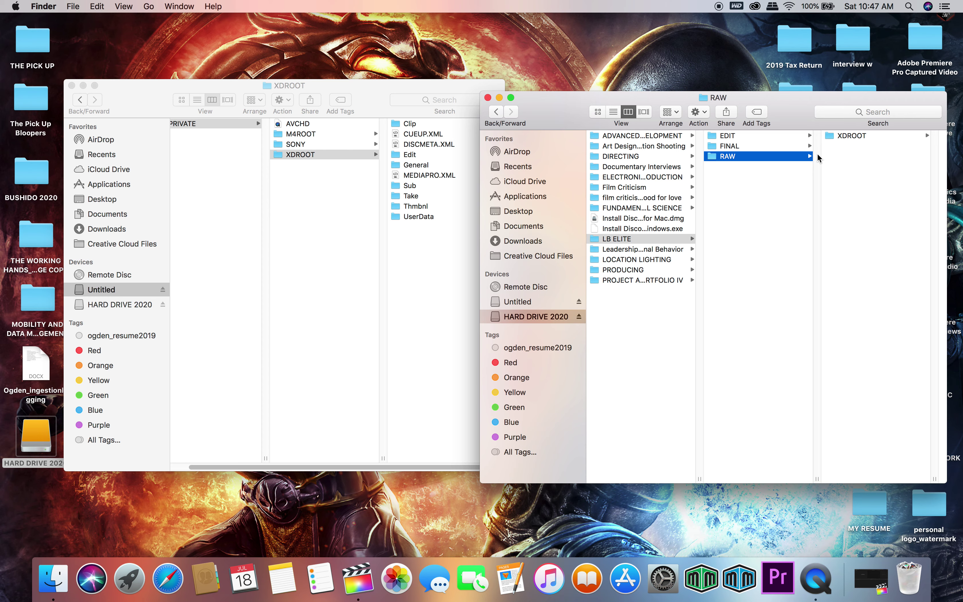
# Reposition the RAW folder's window and open the Clip folder inside the copied XDROOT folder.
pyautogui.moveTo(789, 103); pyautogui.dragTo(682, 91)
pyautogui.click(735, 122)
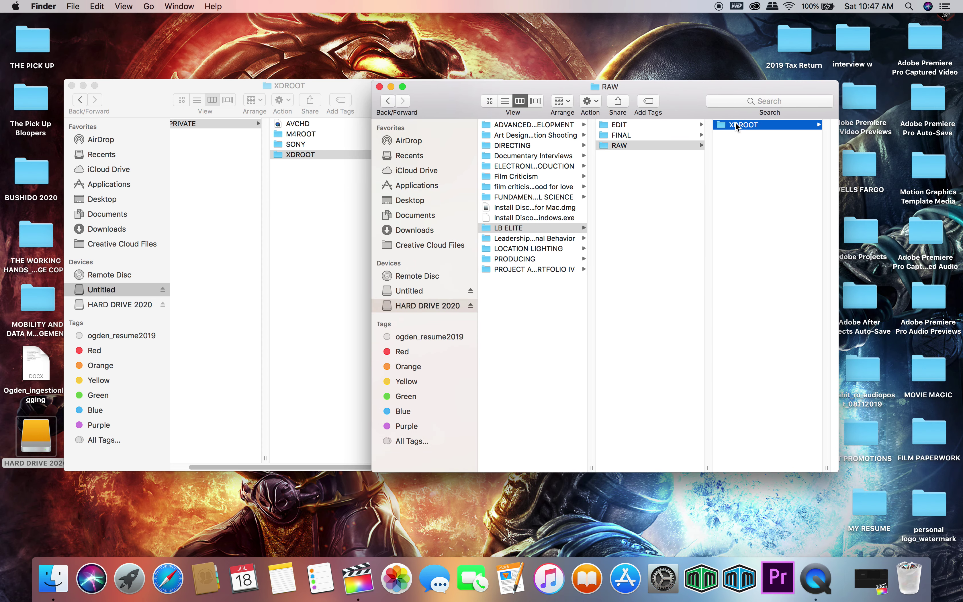
pyautogui.click(740, 124)
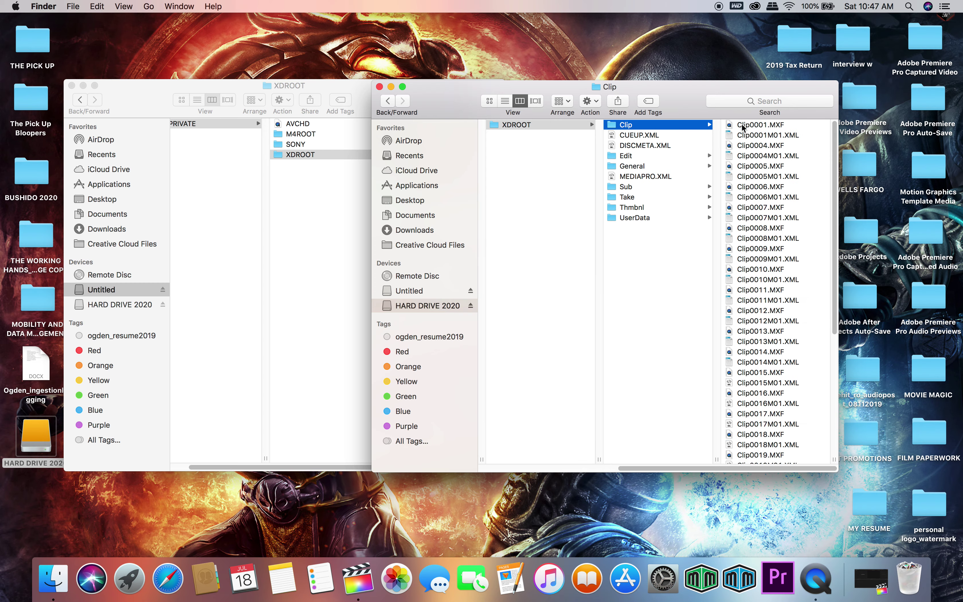
# Open the copied Clip0007.MXF in QuickTime Player to check it, and close the video.
pyautogui.doubleClick(744, 205)
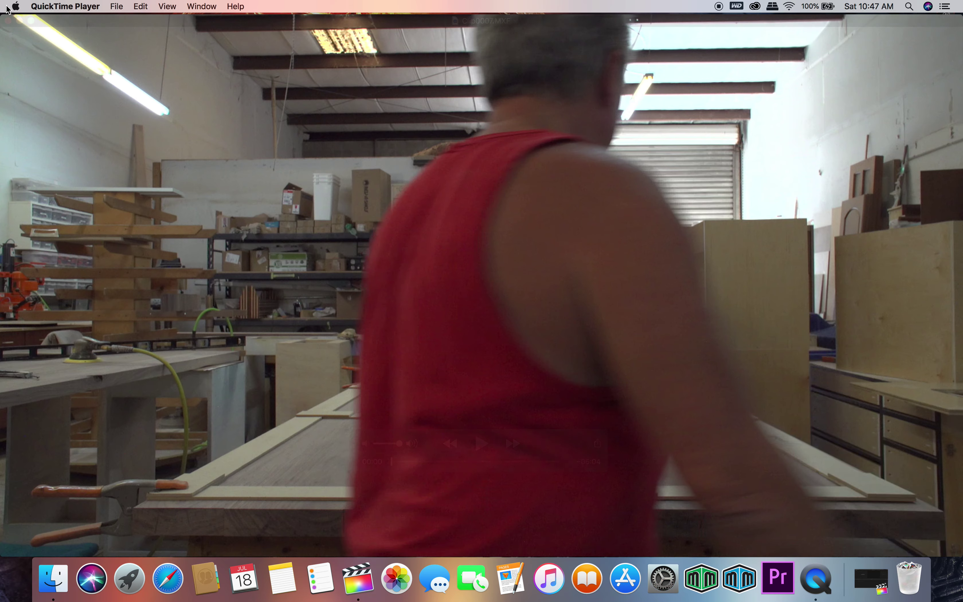
pyautogui.click(66, 6)
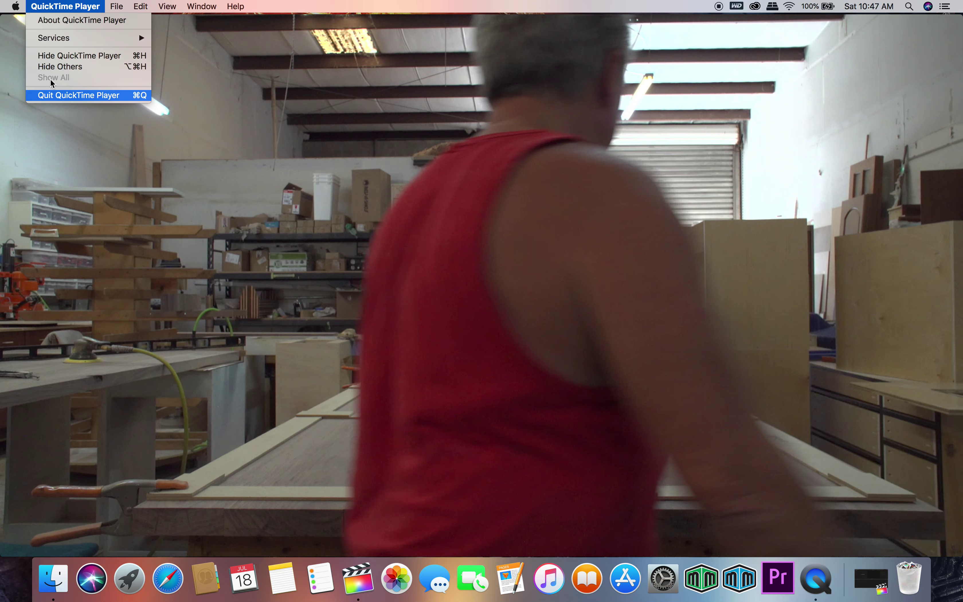
pyautogui.click(58, 6)
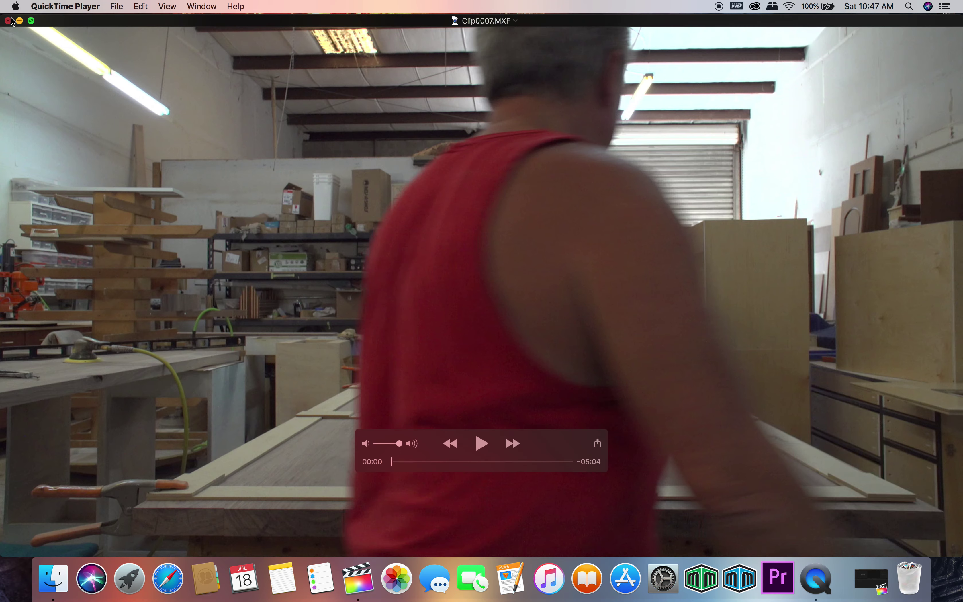
pyautogui.click(8, 20)
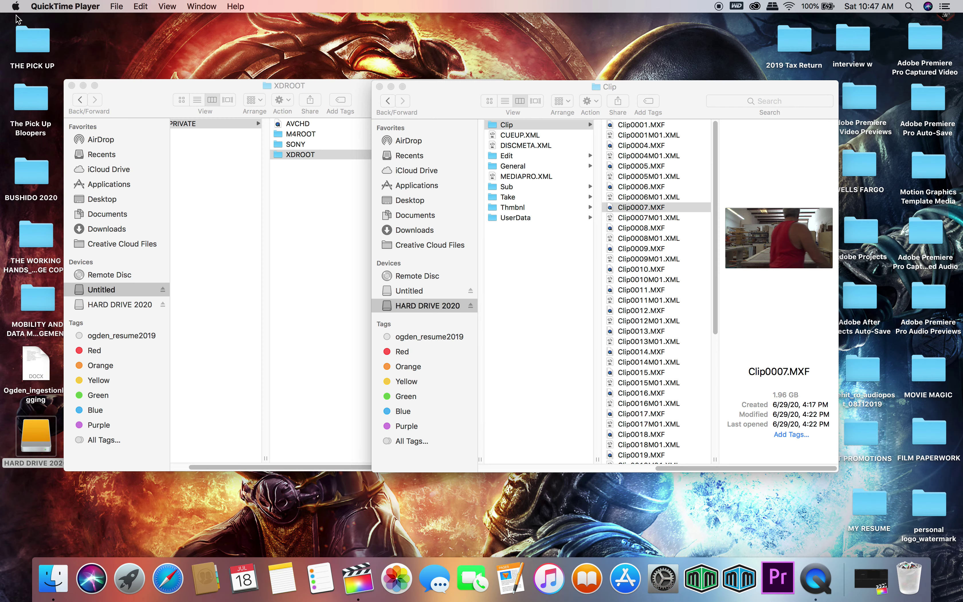
# Check the previews of further copied files in the Clip folder, including Clip0006.MXF, Clip0005.MXF and Clip0026.MXF.
pyautogui.click(763, 176)
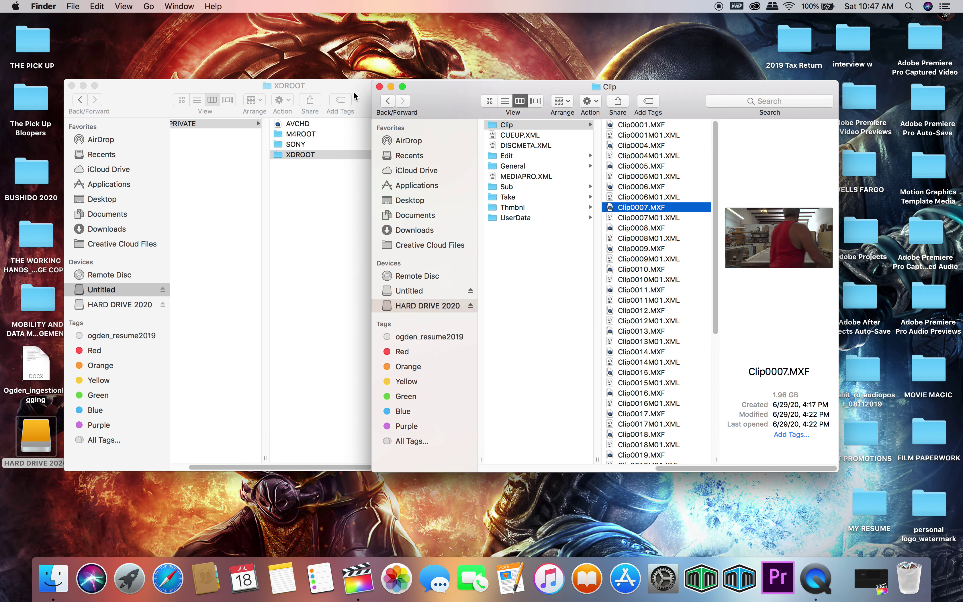
pyautogui.click(638, 186)
pyautogui.click(630, 166)
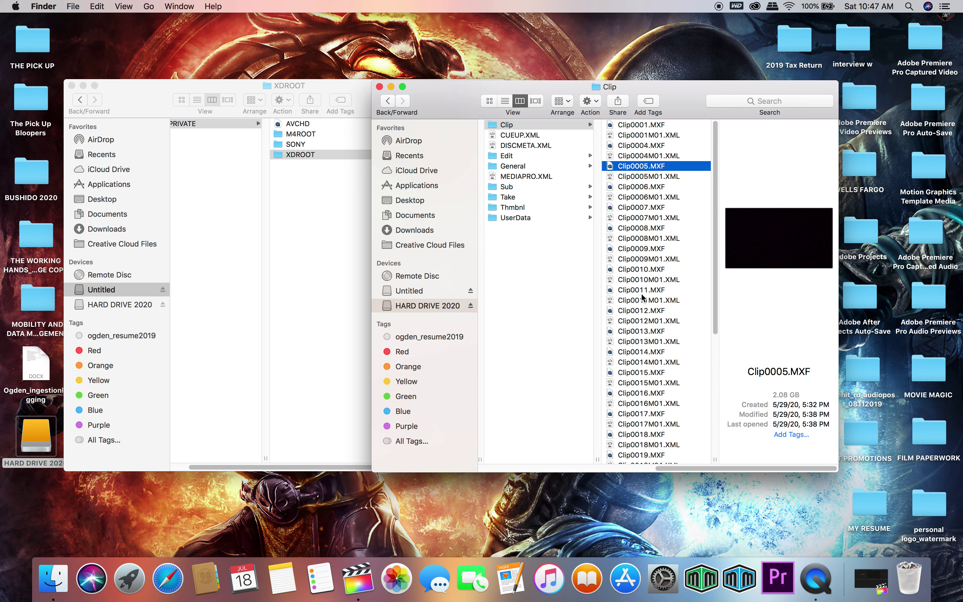
pyautogui.scroll(-10, 641, 293)
pyautogui.click(640, 374)
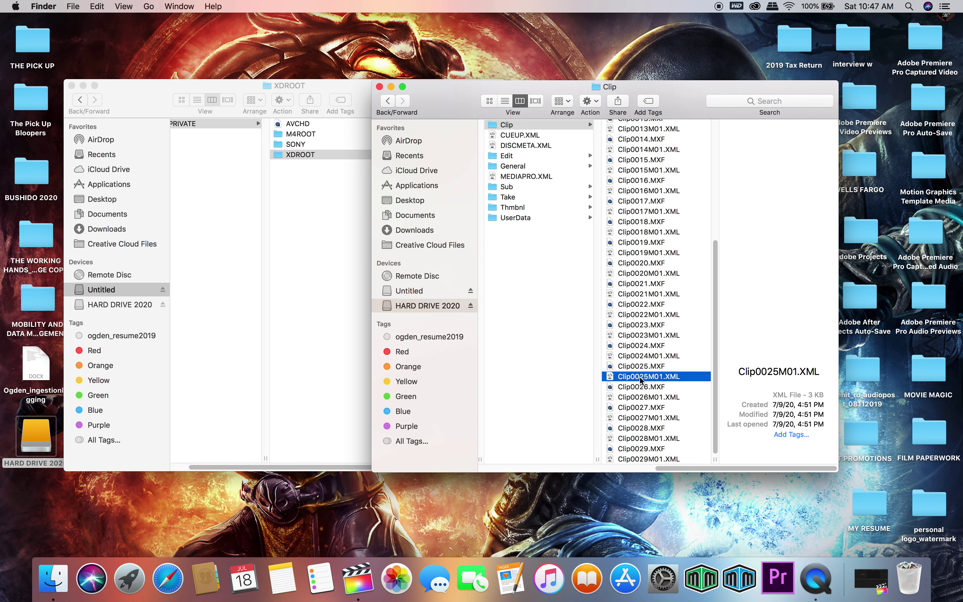
pyautogui.click(641, 387)
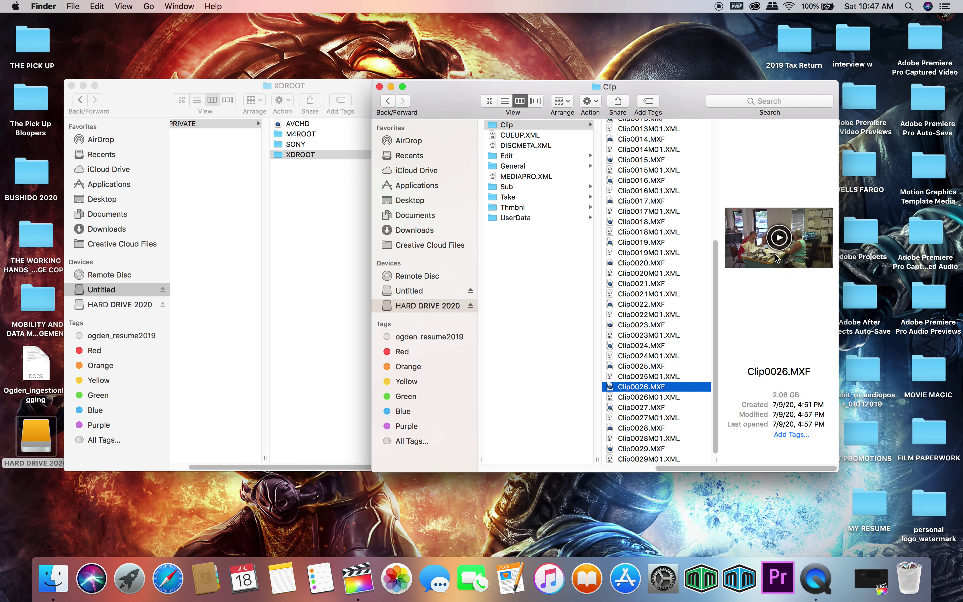
# Open Clip0026.MXF in QuickTime Player, skip to about 02:09 to check the footage, and close the video.
pyautogui.doubleClick(659, 385)
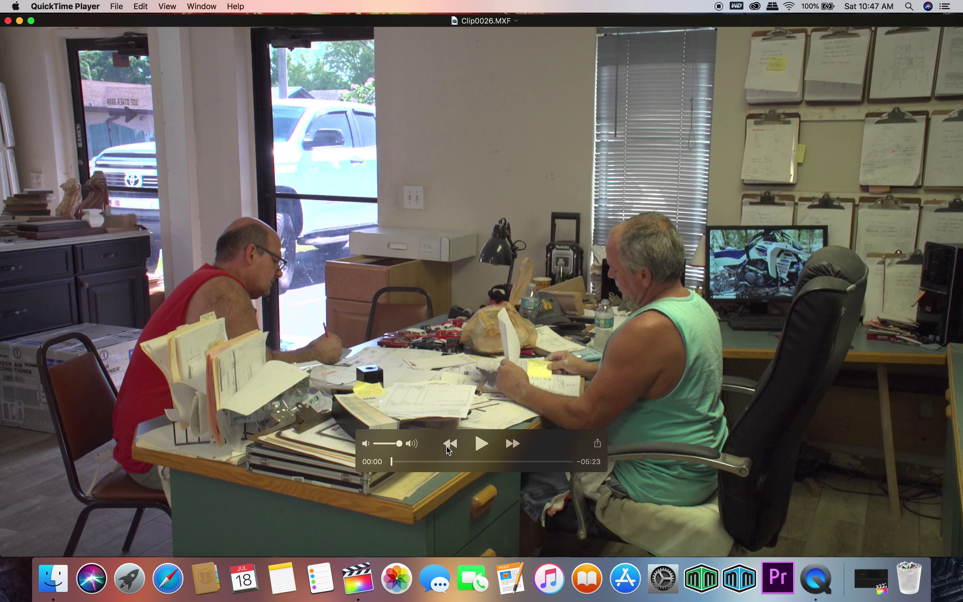
pyautogui.moveTo(442, 461); pyautogui.dragTo(463, 461)
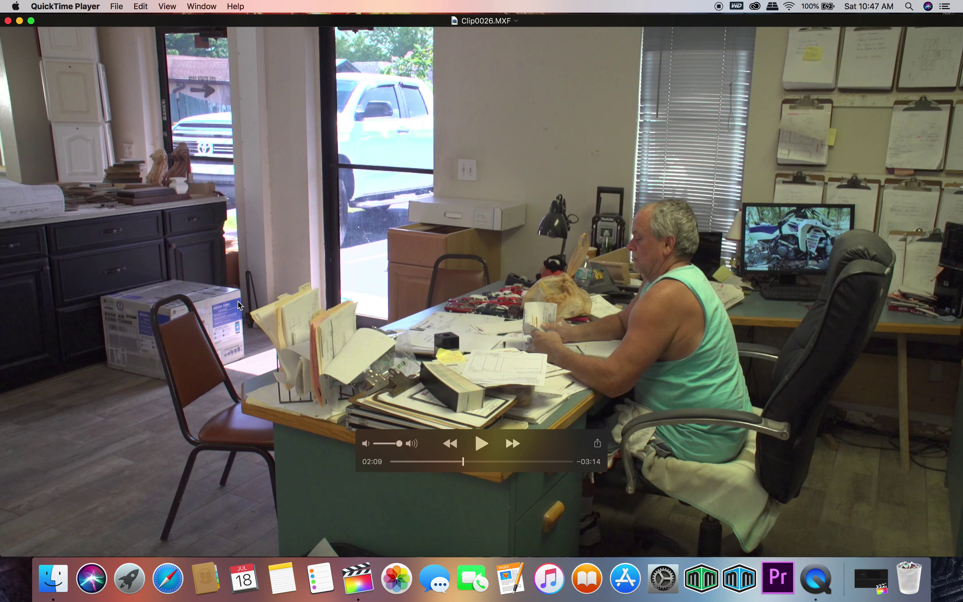
pyautogui.click(38, 6)
pyautogui.click(21, 3)
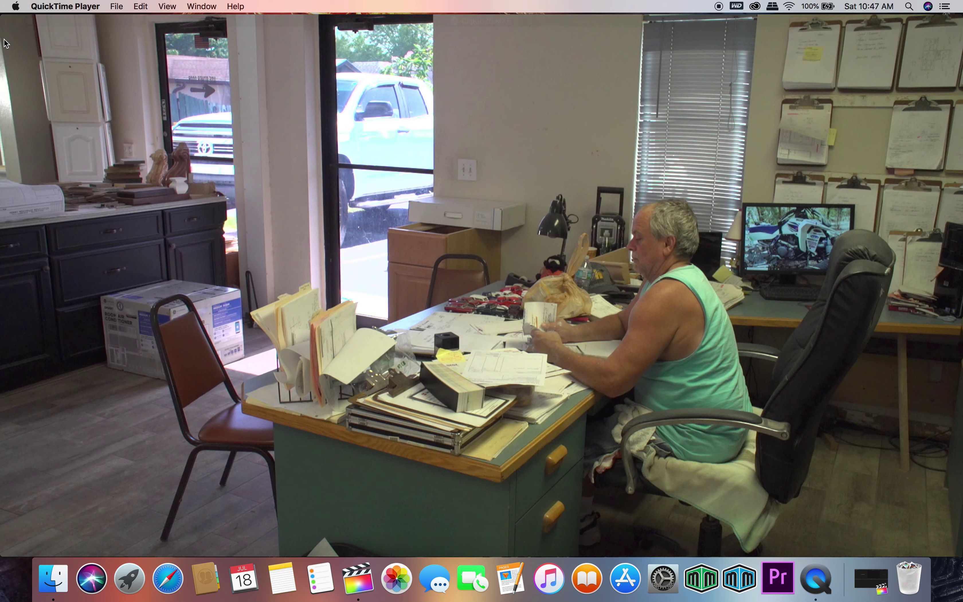
pyautogui.click(9, 20)
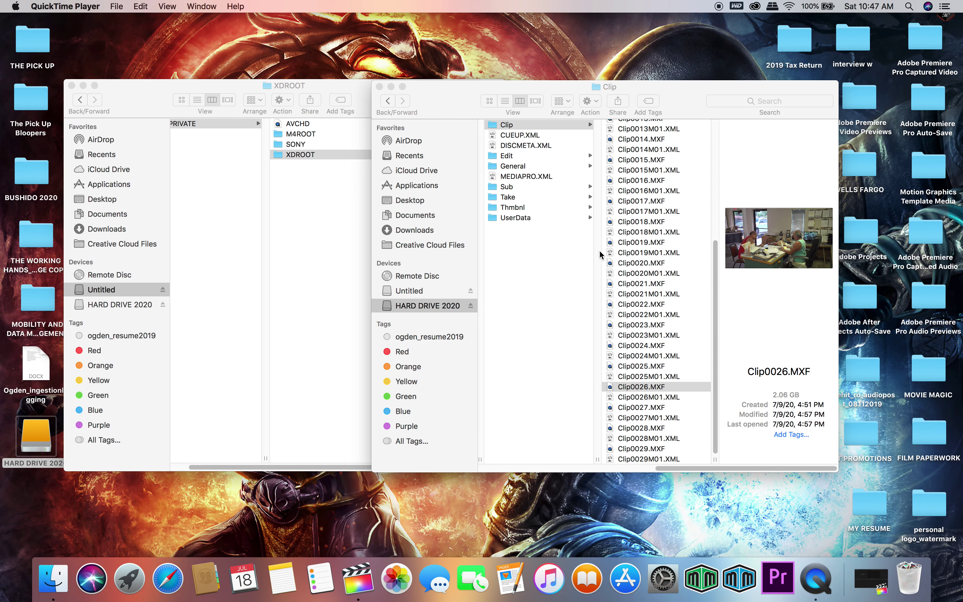
# Close the Finder window showing the Untitled card's XDROOT folder.
pyautogui.click(569, 276)
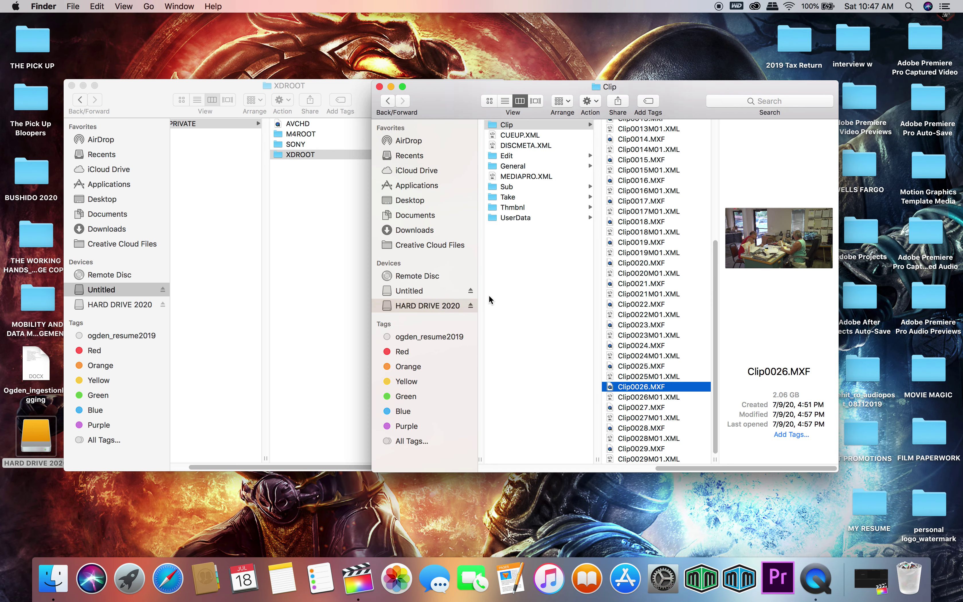
pyautogui.click(166, 91)
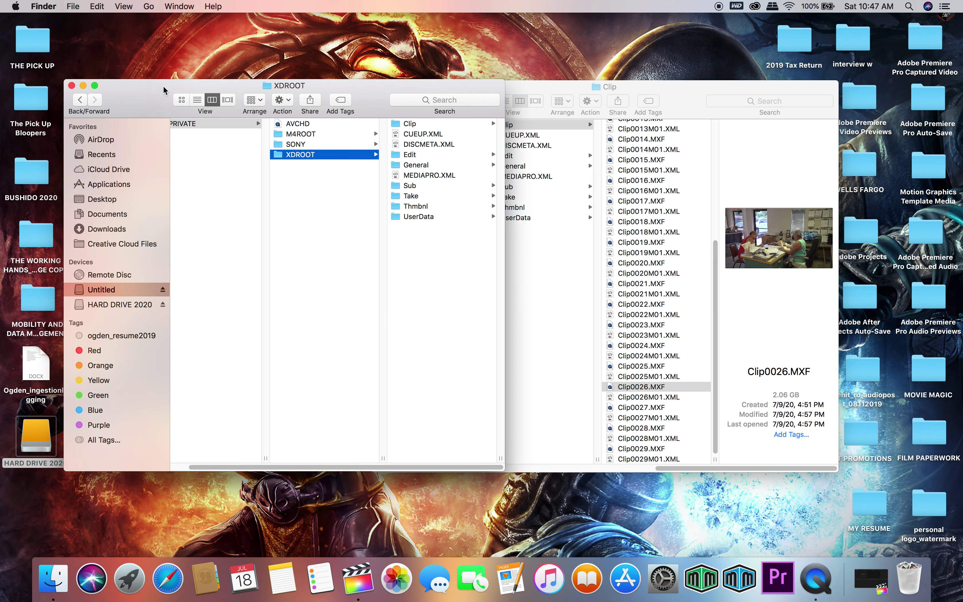
pyautogui.click(72, 85)
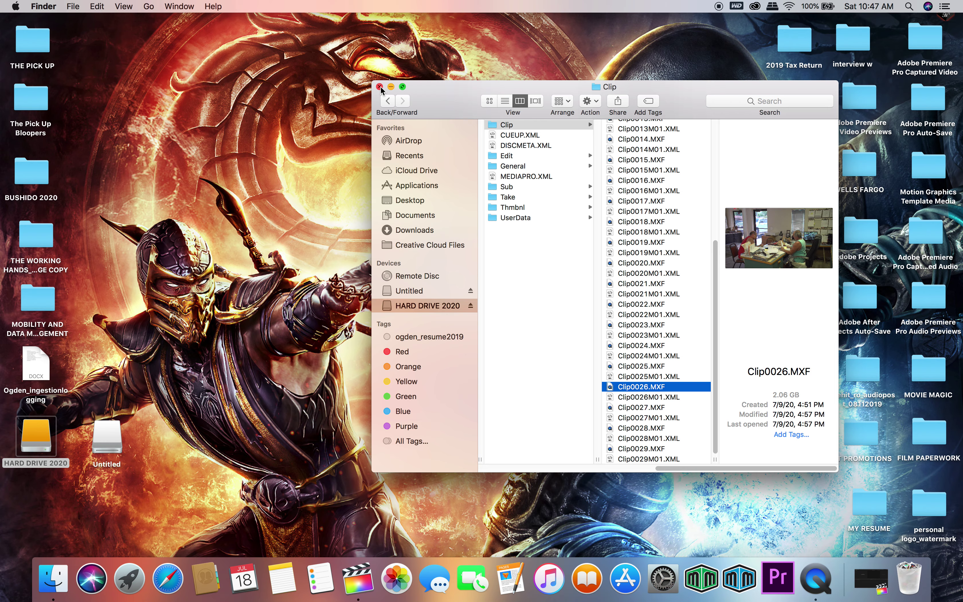
# Close the Finder window showing the copied Clip folder and switch to Final Cut Pro.
pyautogui.click(380, 87)
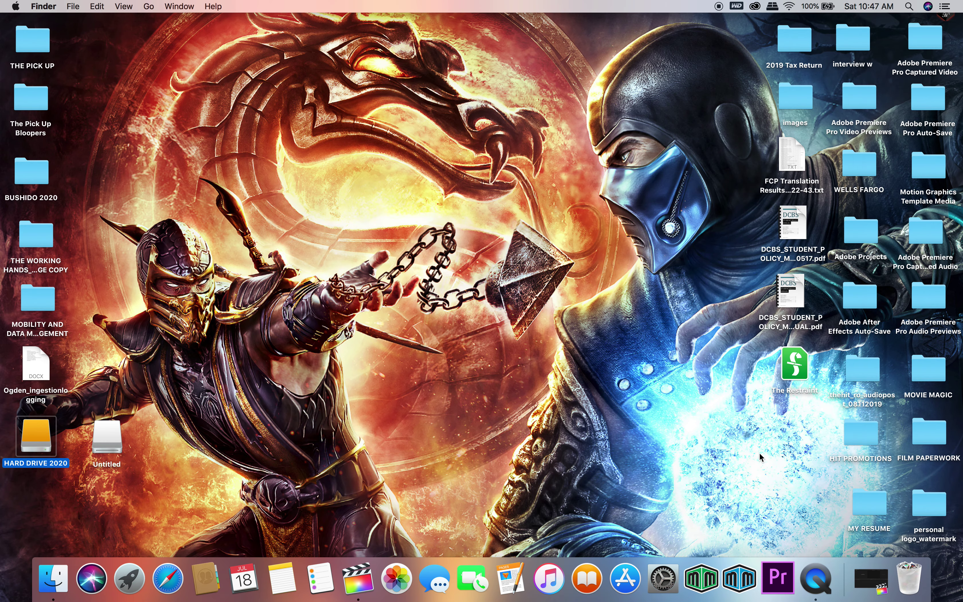
pyautogui.click(875, 579)
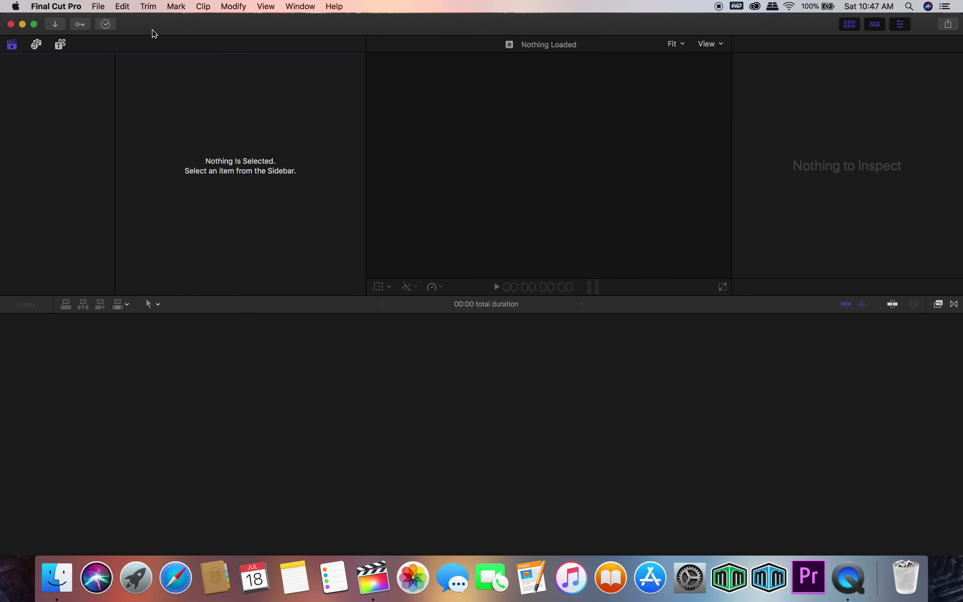
# Open the recent Untitled library and update it to work with this version of Final Cut Pro.
pyautogui.click(104, 5)
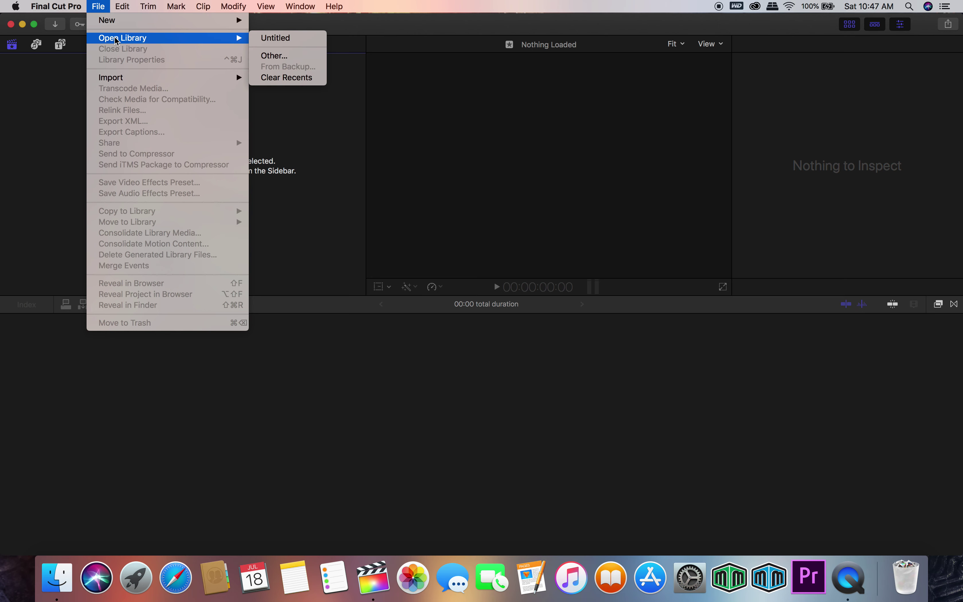
pyautogui.click(180, 37)
pyautogui.moveTo(180, 38)
pyautogui.click(268, 43)
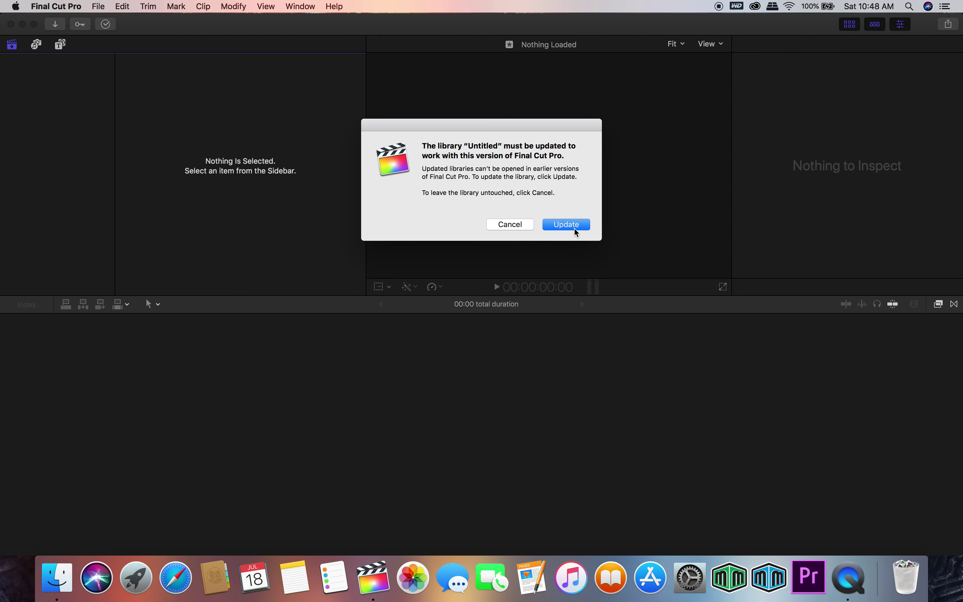
pyautogui.click(567, 224)
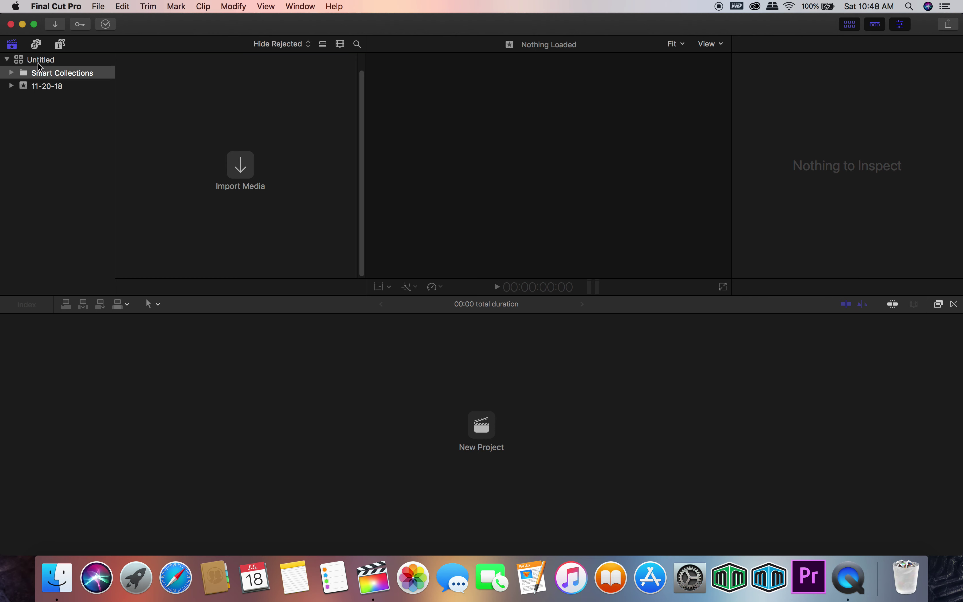
# Start a new library and name it LB ELITE.
pyautogui.click(98, 6)
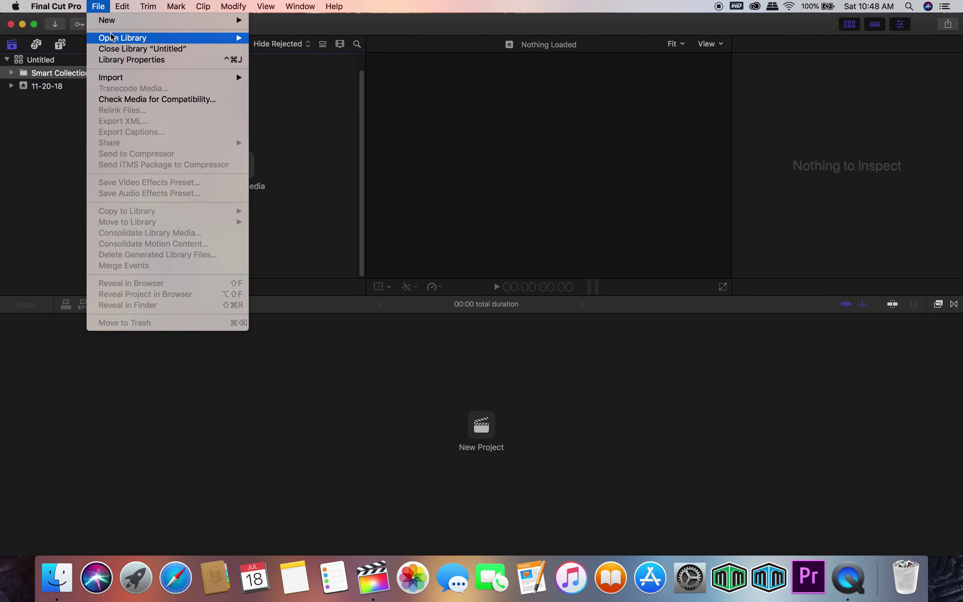
pyautogui.moveTo(113, 37)
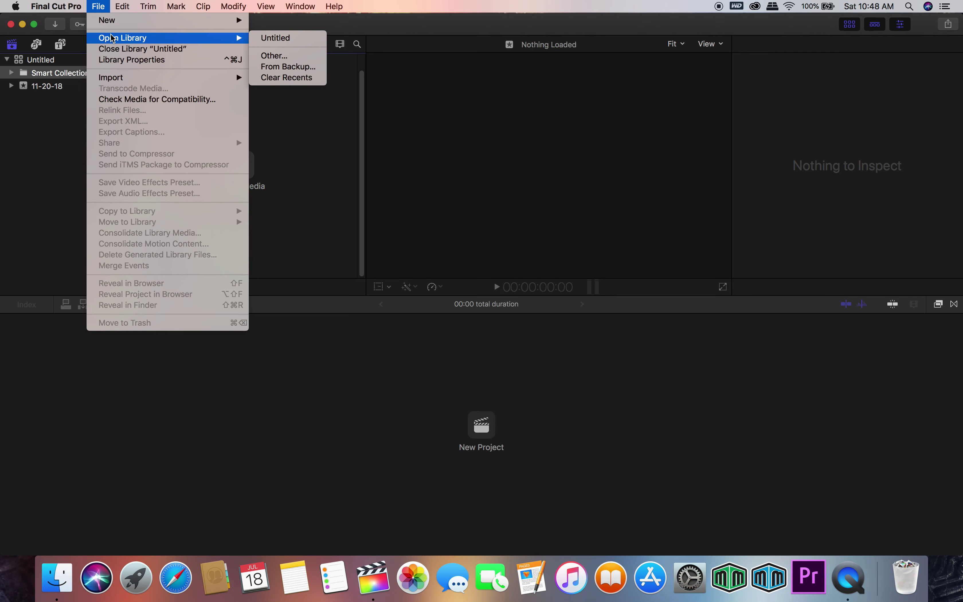
pyautogui.moveTo(120, 77)
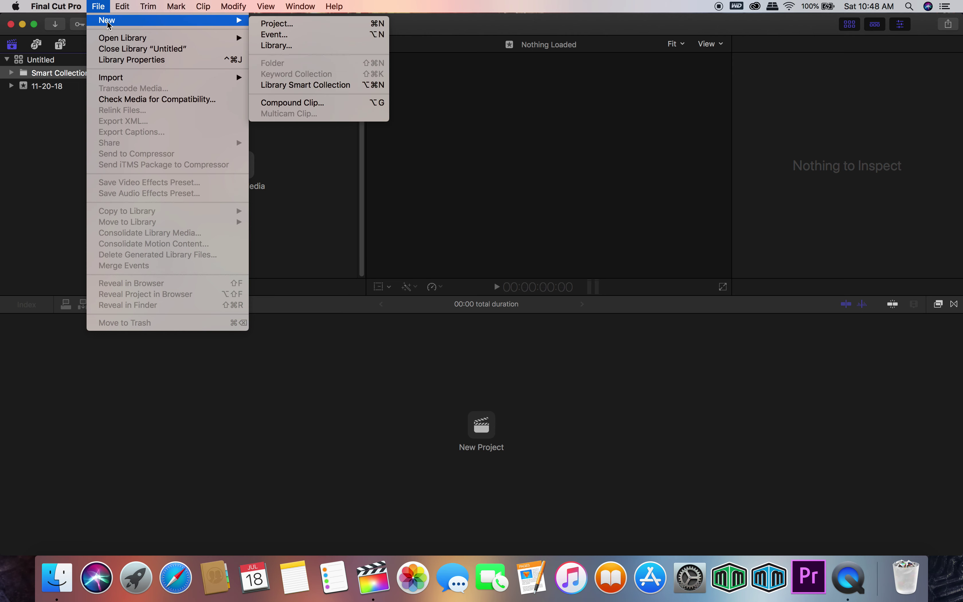
pyautogui.click(274, 45)
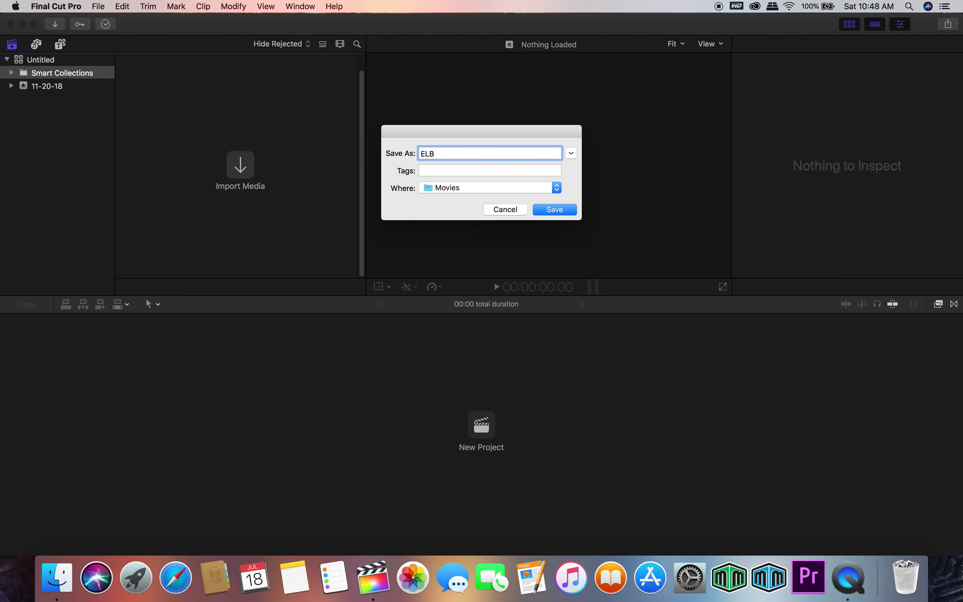
pyautogui.press('BackSpace')
pyautogui.press('BackSpace')
pyautogui.press('BackSpace')
pyautogui.write('LB ELITE')
# Choose the EDIT folder as the new library's location and save the library there.
pyautogui.click(435, 188)
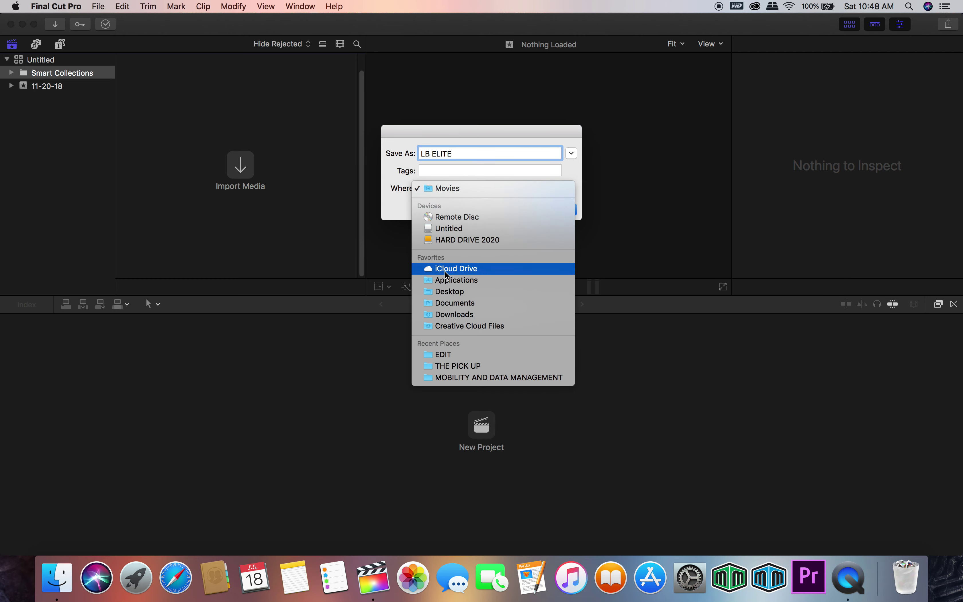
pyautogui.click(455, 240)
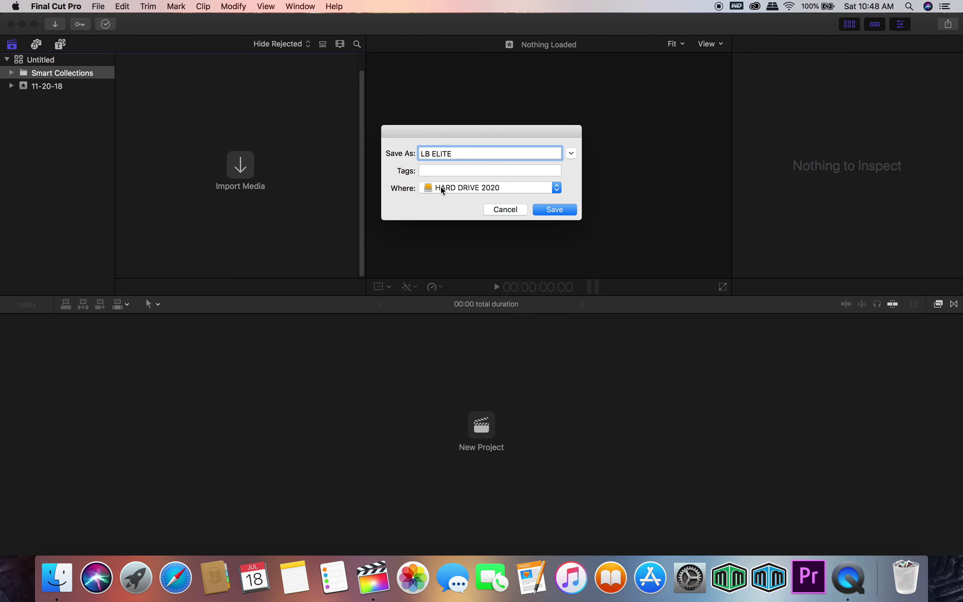
pyautogui.click(441, 186)
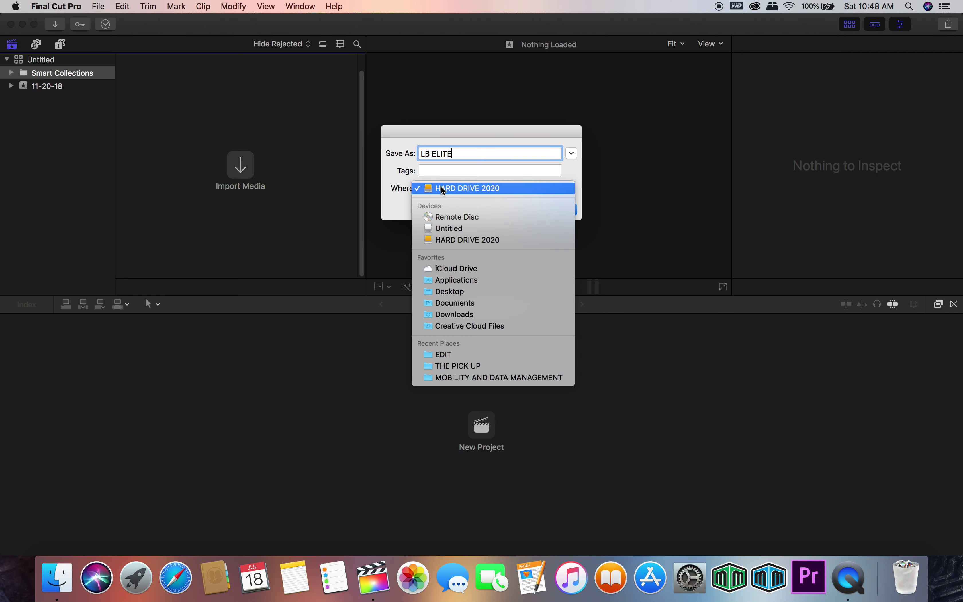
pyautogui.click(434, 354)
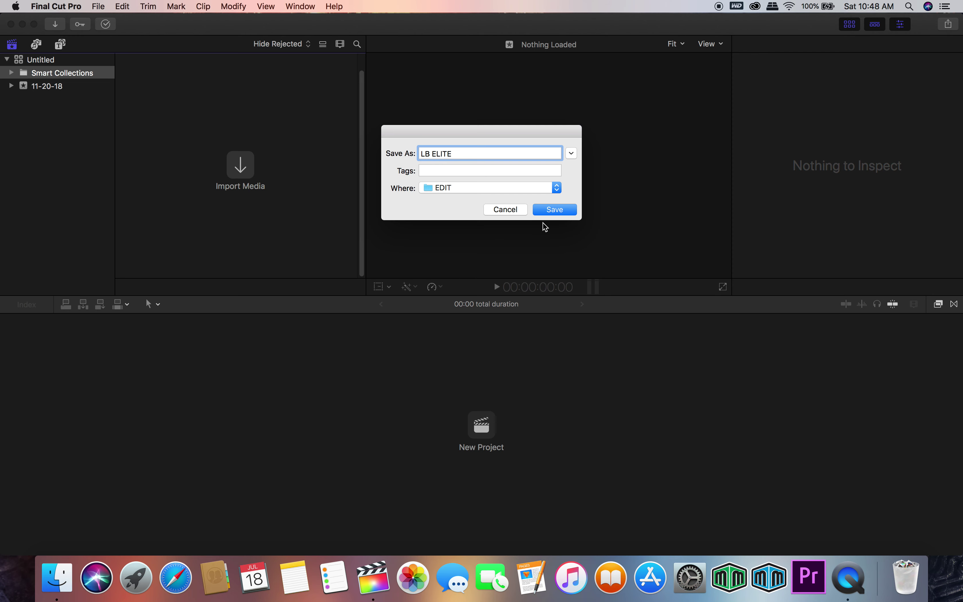
pyautogui.click(552, 210)
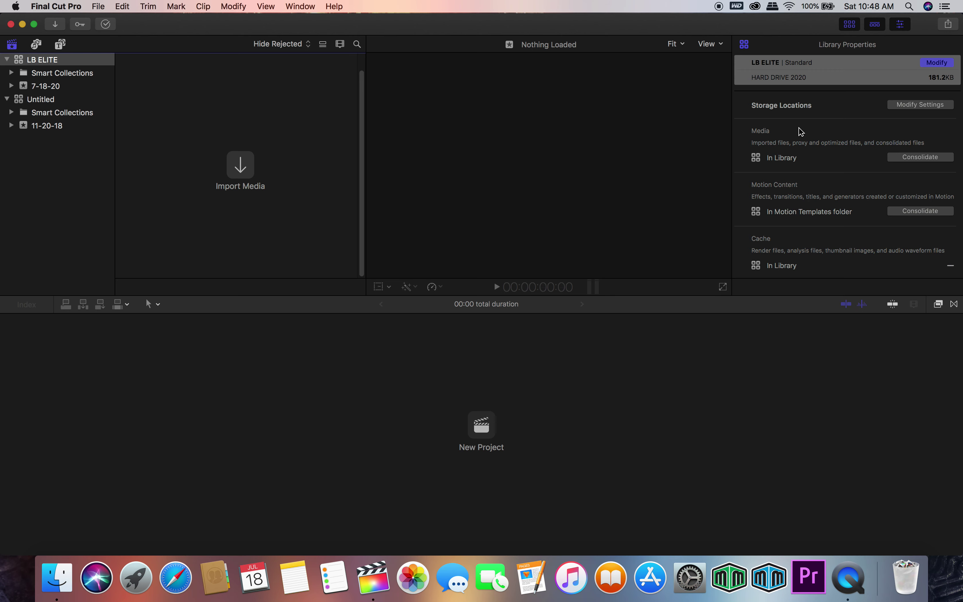
# Rename the 7-18-20 event in the LB ELITE library as BTS.
pyautogui.scroll(-3, 801, 132)
pyautogui.scroll(-3, 802, 132)
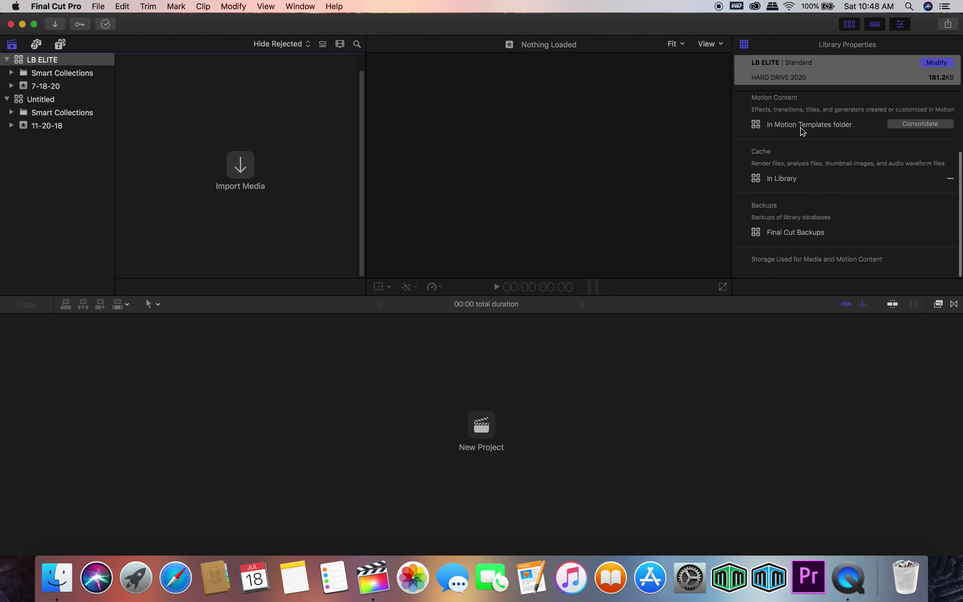
pyautogui.scroll(5, 803, 132)
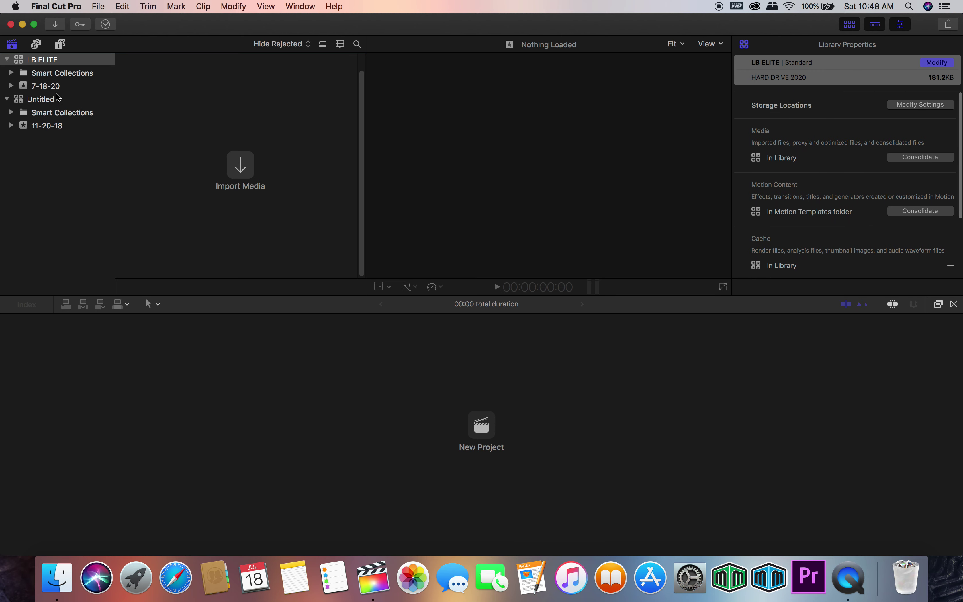
pyautogui.click(47, 89)
pyautogui.click(45, 88)
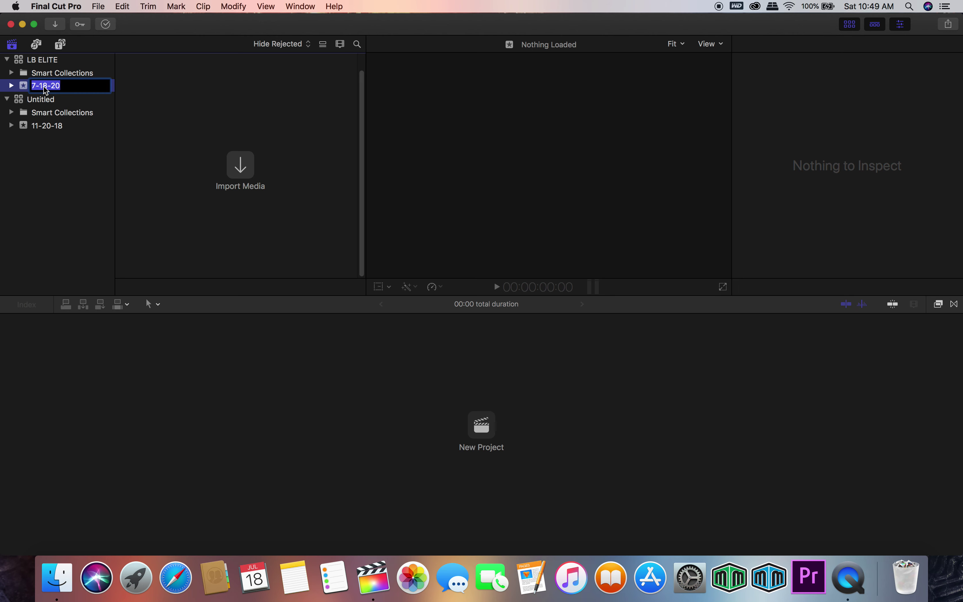
pyautogui.write('BTS')
pyautogui.press('Return')
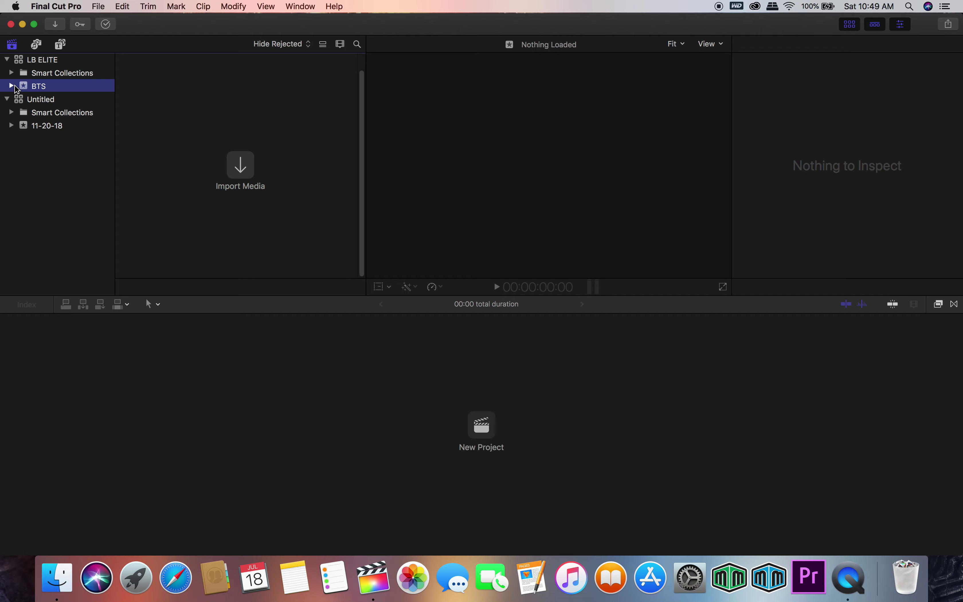
# Start a media import into the BTS event and expand the LB ELITE folder on HARD DRIVE 2020.
pyautogui.click(241, 165)
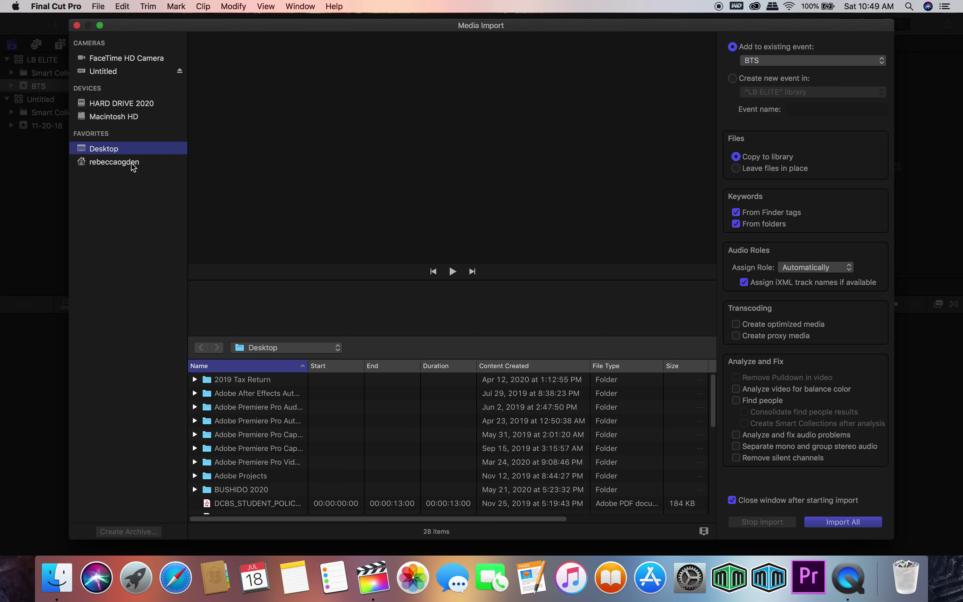
pyautogui.click(114, 102)
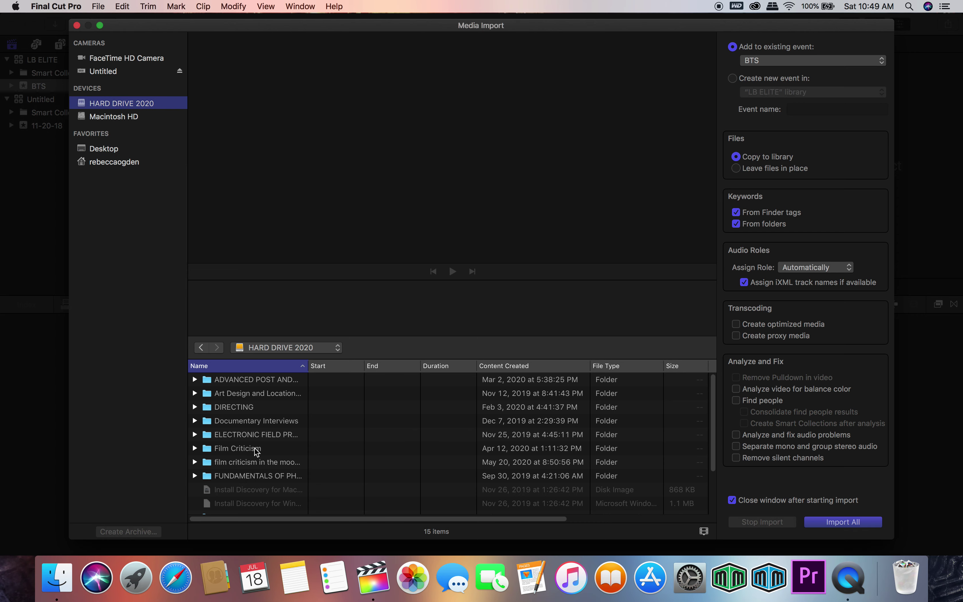
pyautogui.scroll(-2, 255, 448)
pyautogui.scroll(-2, 254, 447)
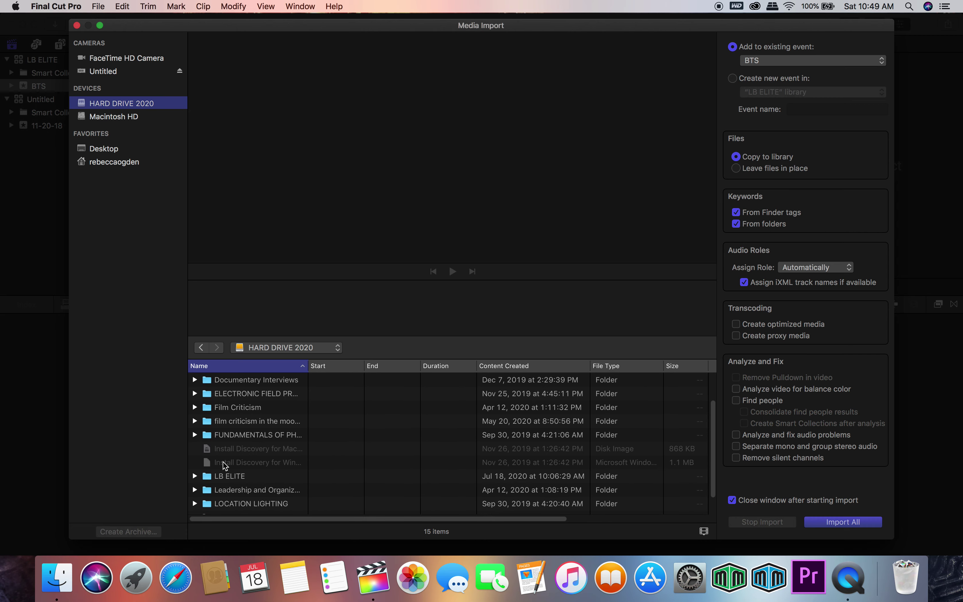
pyautogui.click(195, 476)
pyautogui.scroll(-2, 273, 465)
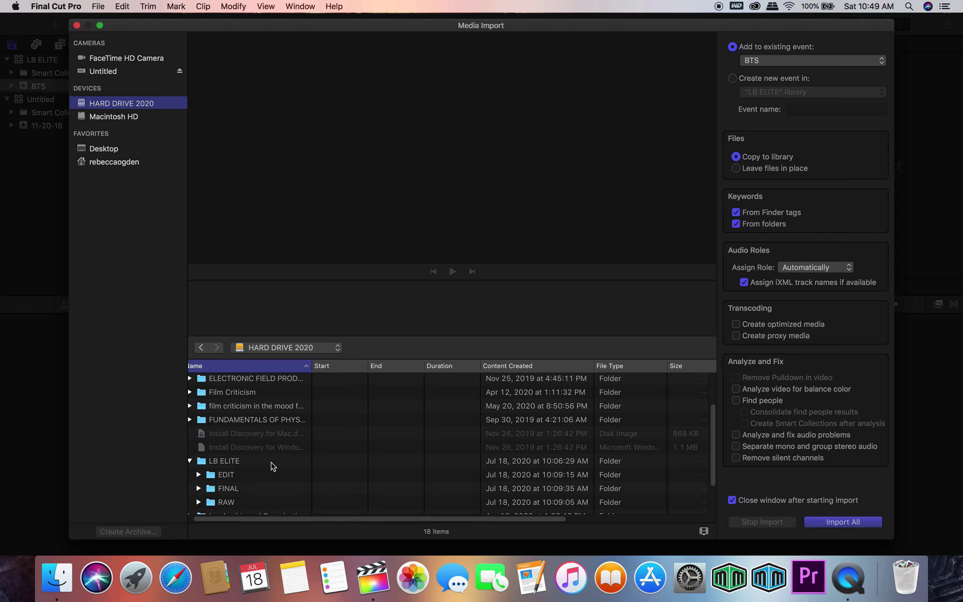
pyautogui.click(236, 468)
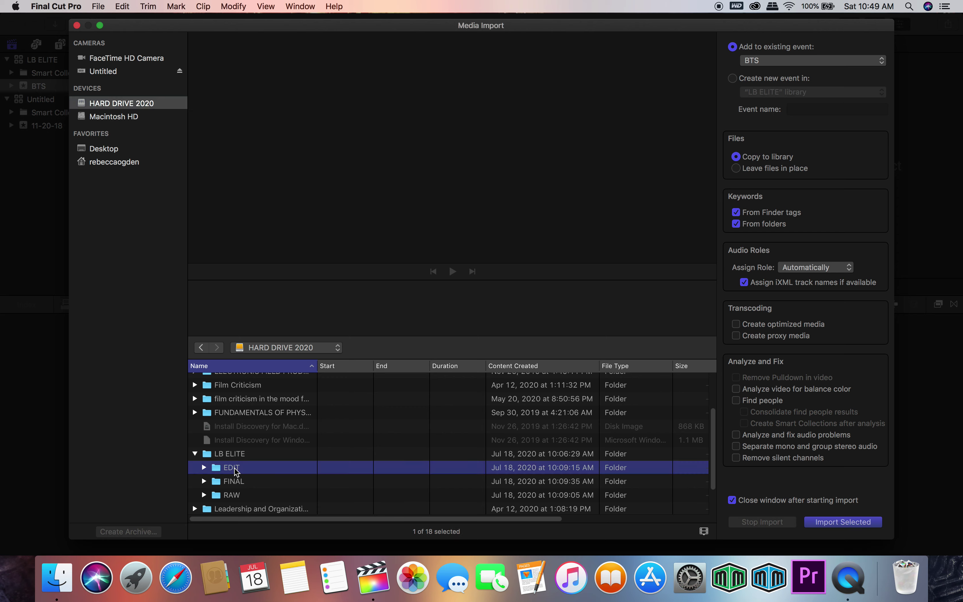
# Enable creation of both optimized media and proxy media for the import.
pyautogui.scroll(-2, 237, 472)
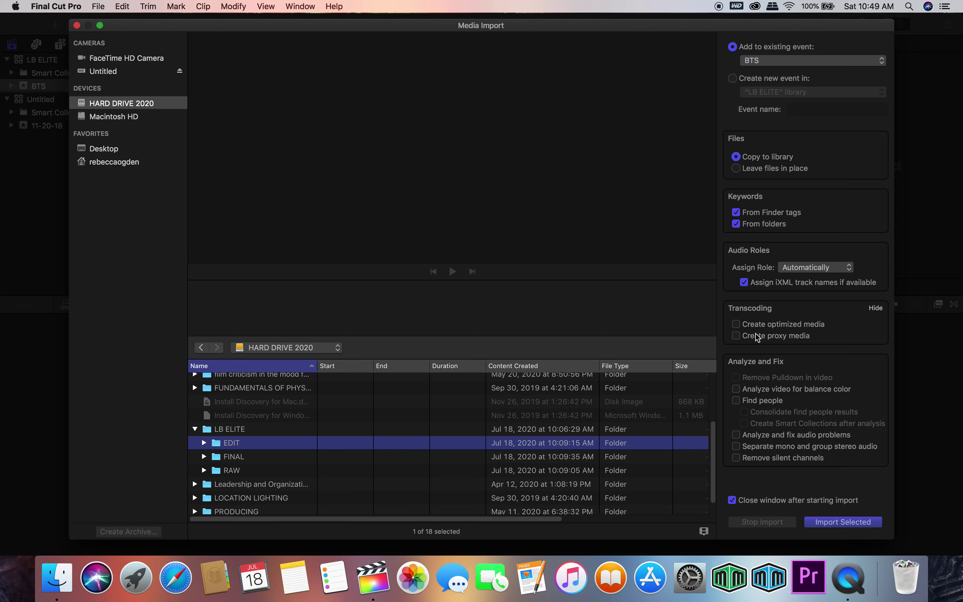
pyautogui.click(737, 336)
# Expand the RAW folder inside LB ELITE and look through its list of clips.
pyautogui.scroll(-2, 394, 503)
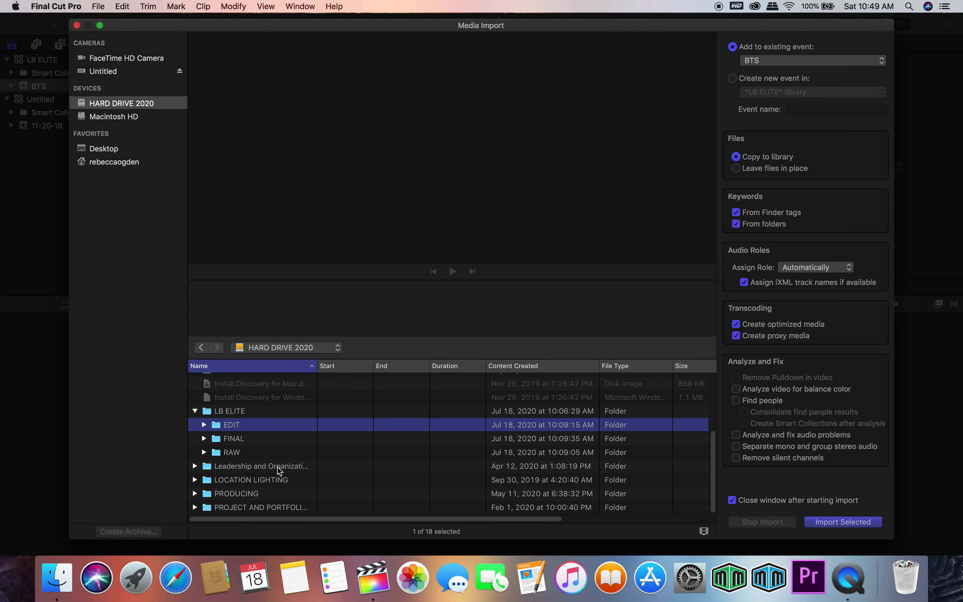
pyautogui.click(204, 452)
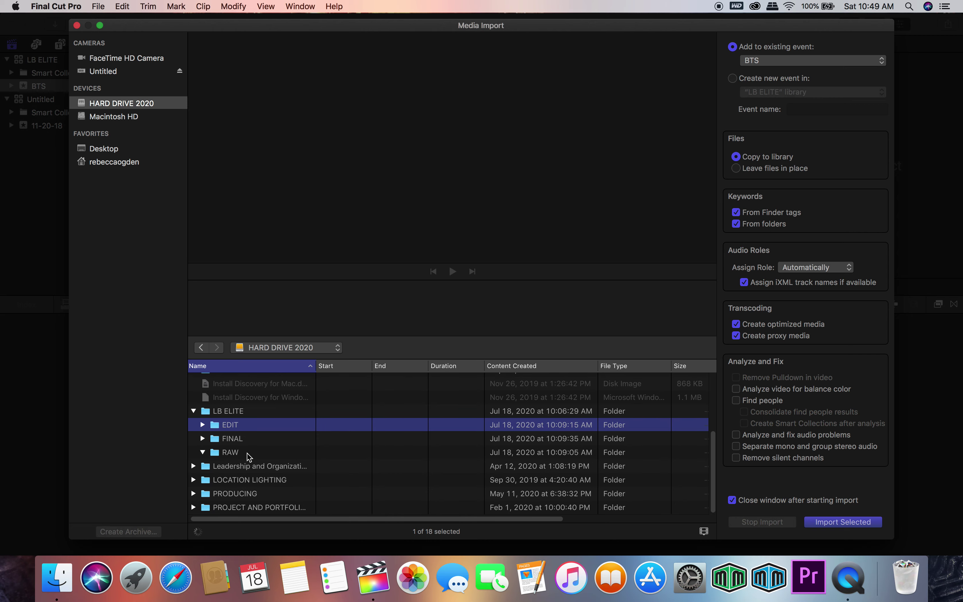
pyautogui.scroll(-5, 249, 456)
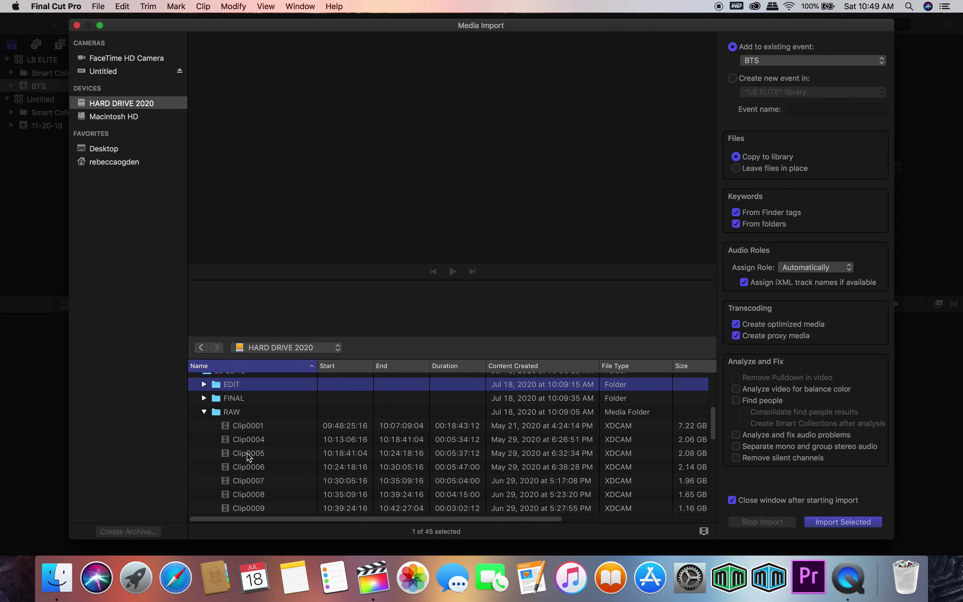
pyautogui.scroll(3, 248, 456)
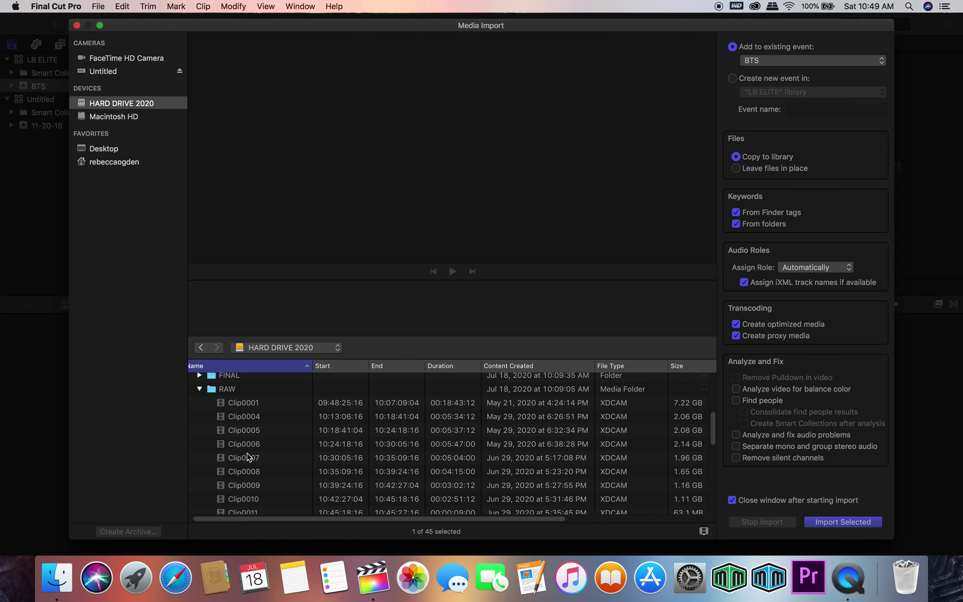
pyautogui.scroll(-1, 248, 456)
pyautogui.scroll(-5, 248, 456)
pyautogui.scroll(5, 247, 453)
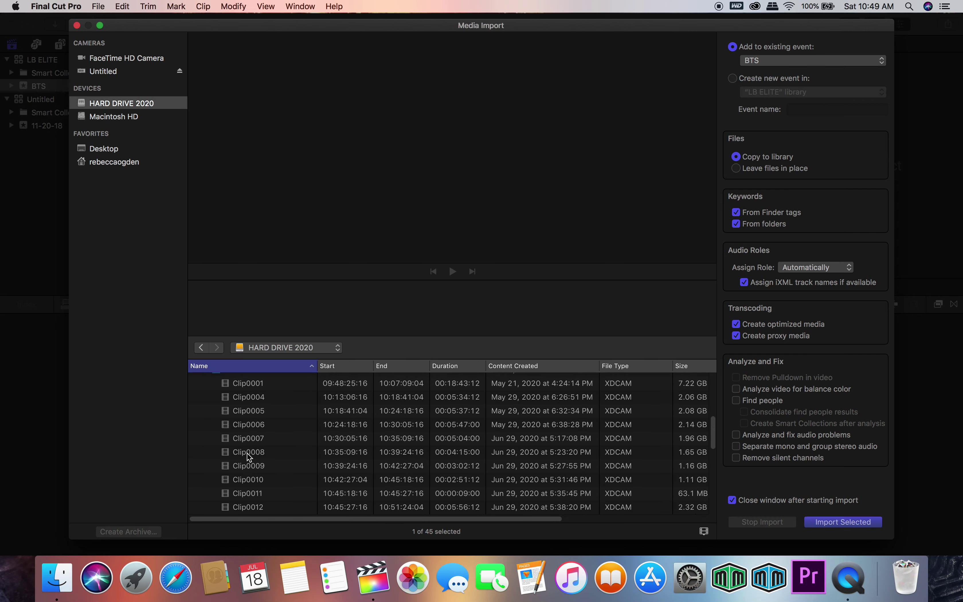
# Preview the clips from Clip0001 to Clip0008 in the RAW folder to check their footage.
pyautogui.click(262, 394)
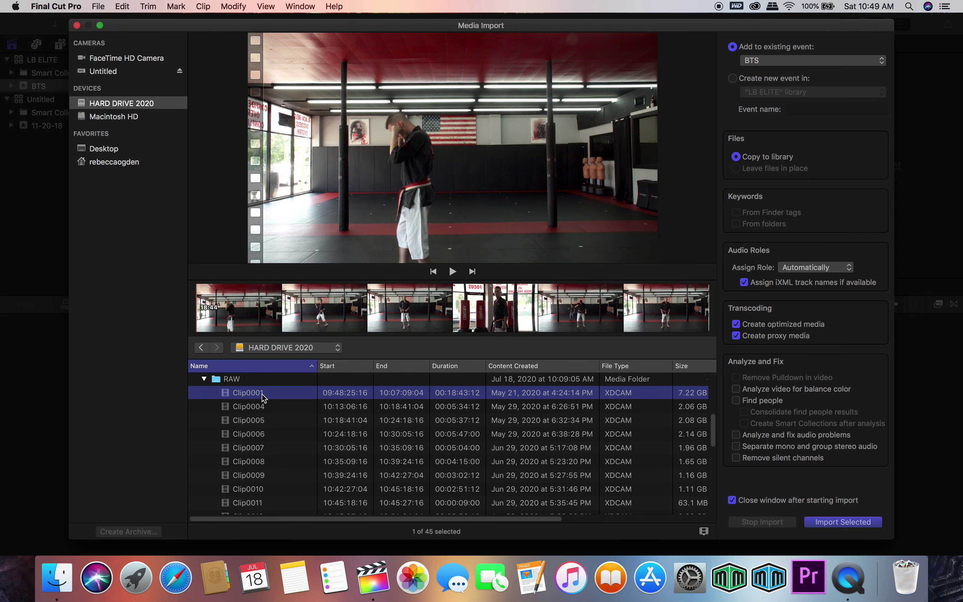
pyautogui.click(256, 406)
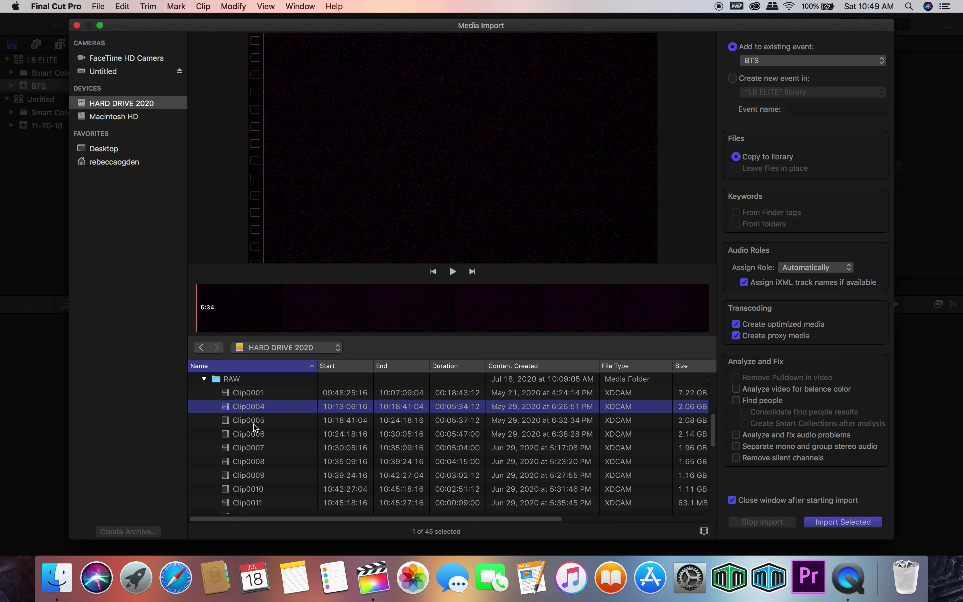
pyautogui.click(253, 423)
pyautogui.click(252, 435)
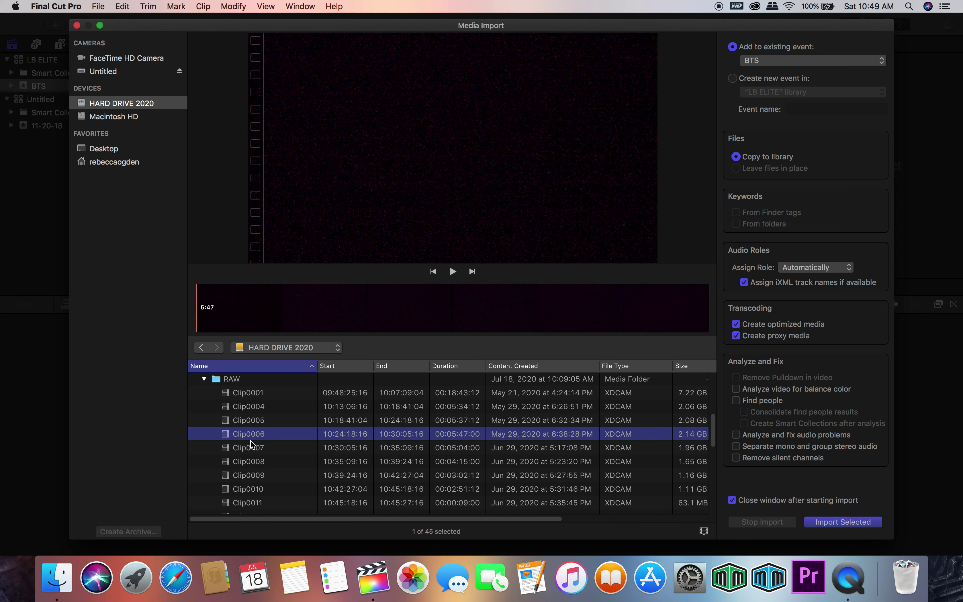
pyautogui.click(248, 447)
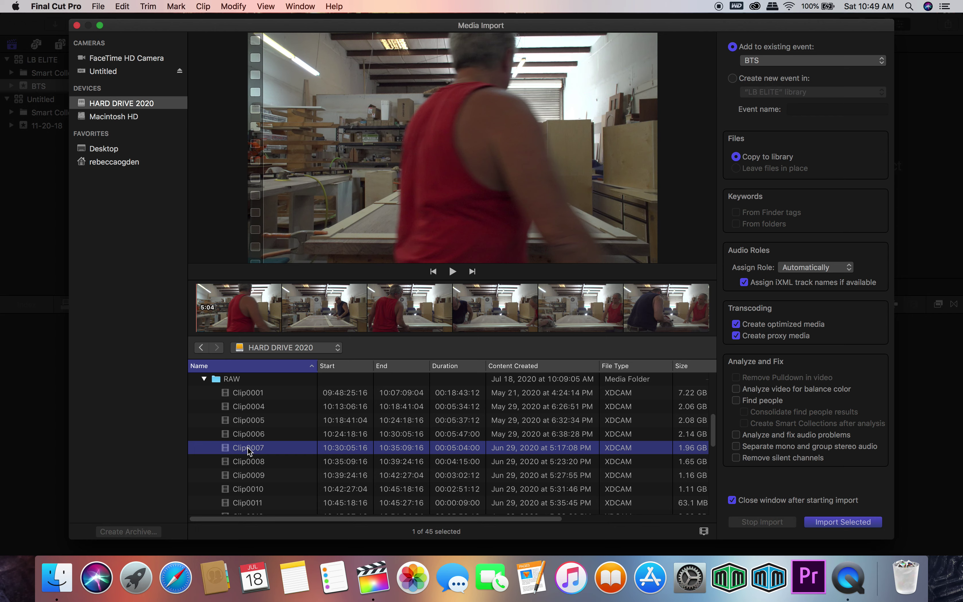
pyautogui.click(244, 461)
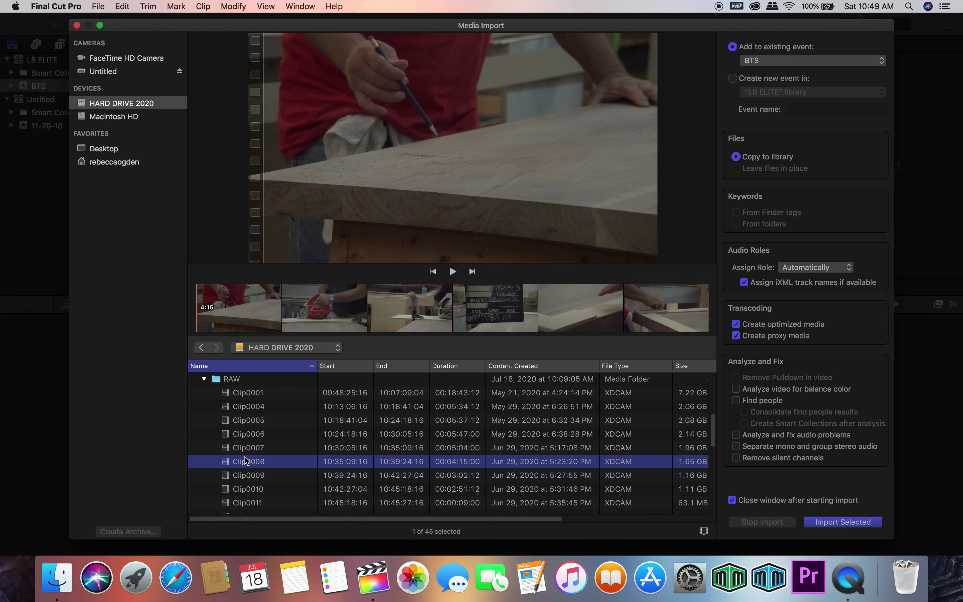
pyautogui.click(246, 450)
pyautogui.scroll(-4, 246, 450)
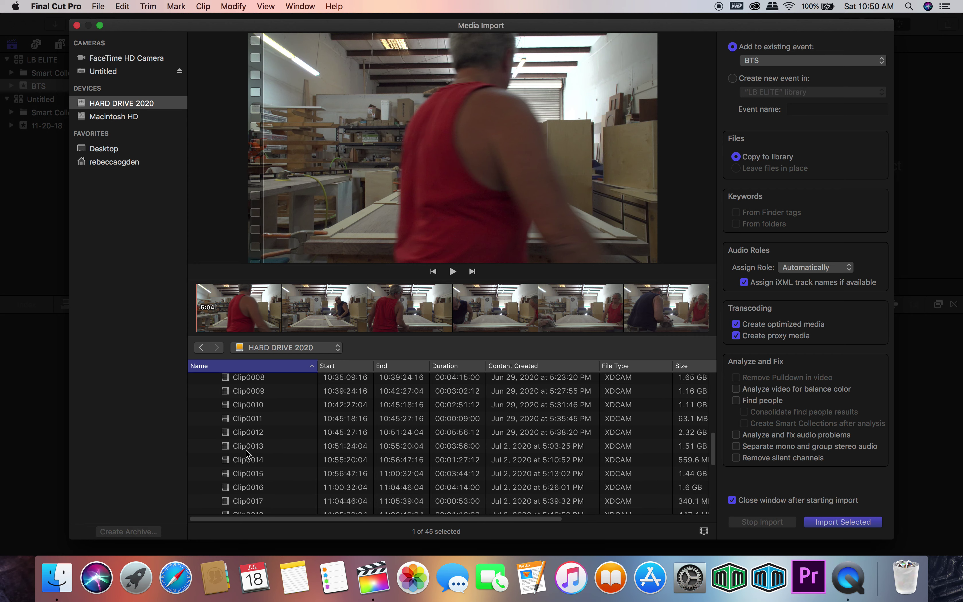
# Extend the selection from Clip0007 through Clip0029 in the RAW folder and import the selected clips into the BTS event.
pyautogui.scroll(-5, 246, 450)
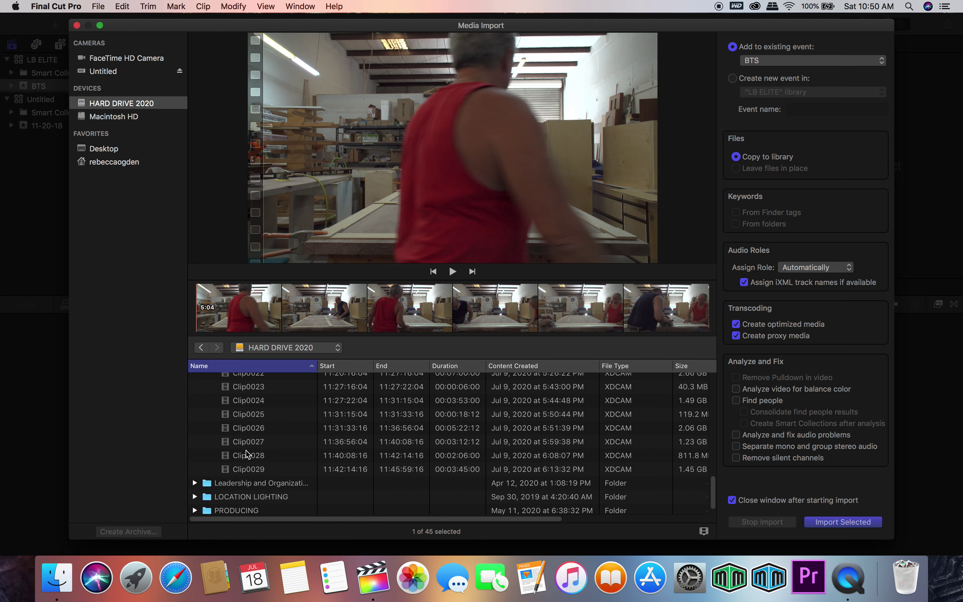
pyautogui.keyDown('shift'); pyautogui.click(246, 469); pyautogui.keyUp('shift')
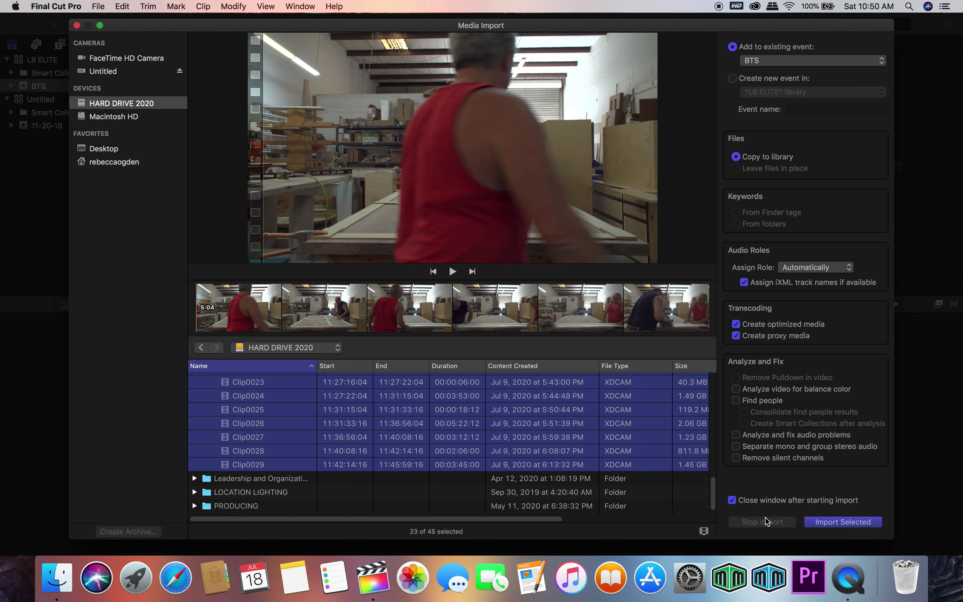
pyautogui.click(839, 523)
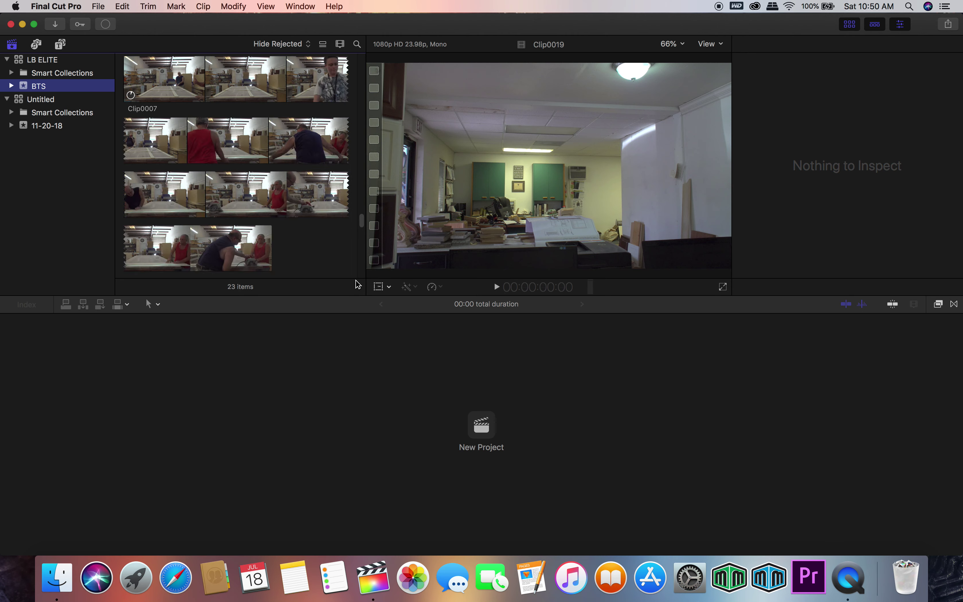
# Look over the imported clips in the BTS event and the storage properties of the LB ELITE library.
pyautogui.click(201, 216)
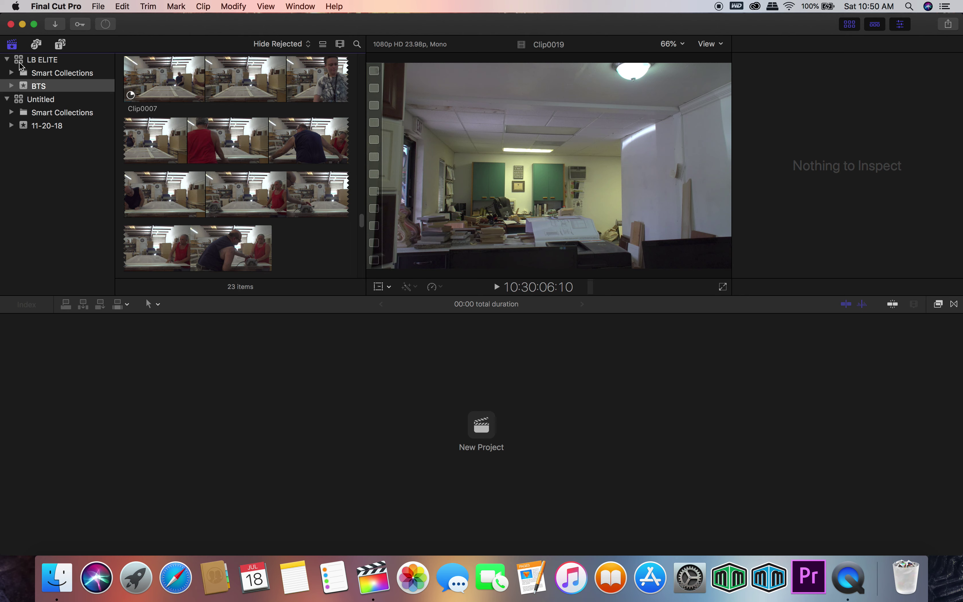
pyautogui.click(21, 64)
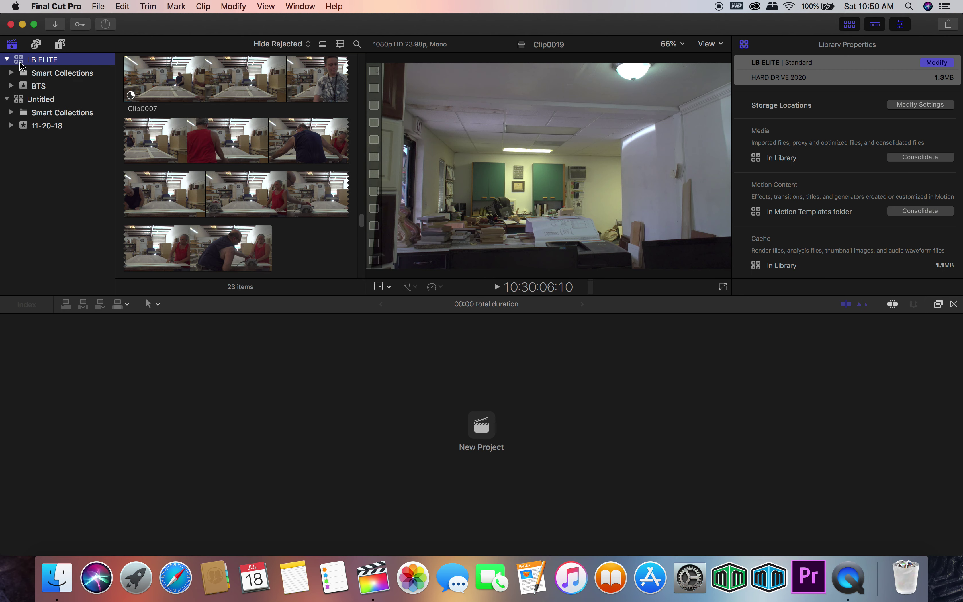
pyautogui.click(32, 86)
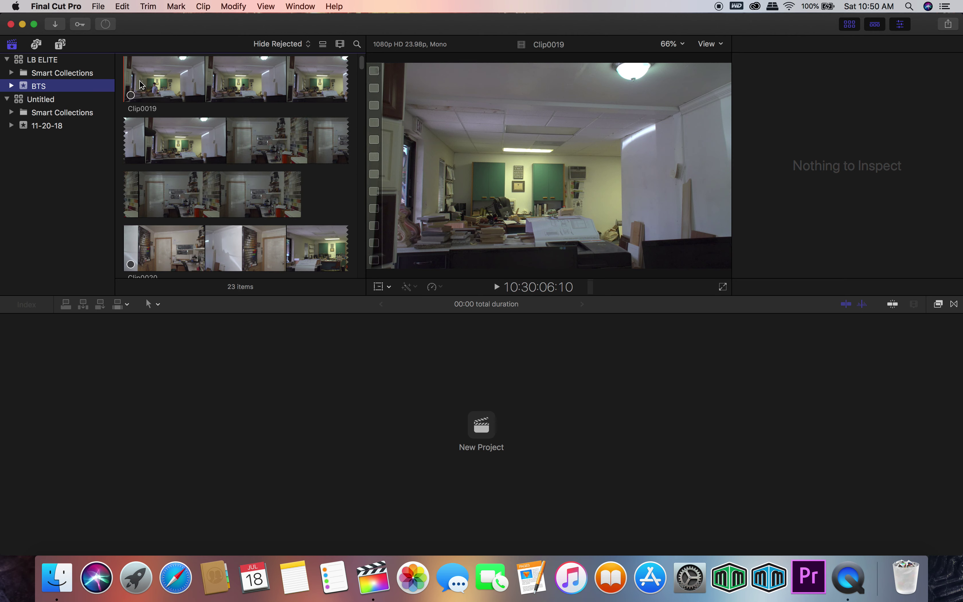
pyautogui.click(172, 87)
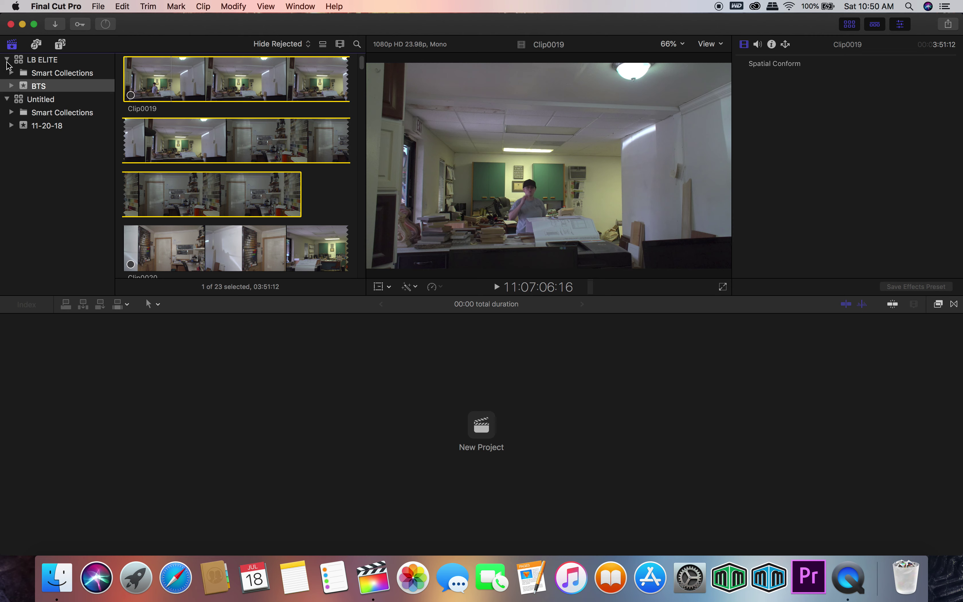
pyautogui.click(8, 65)
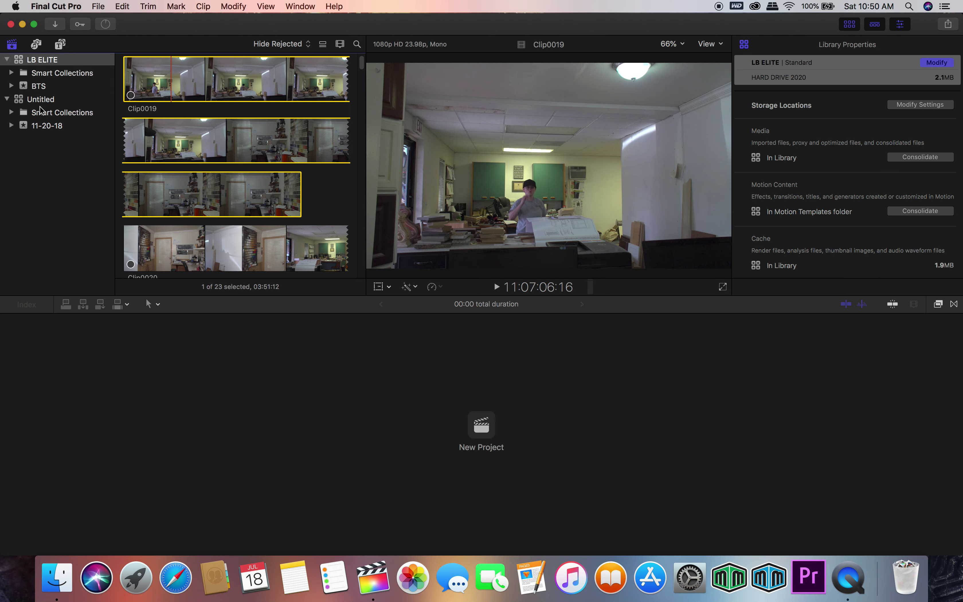
pyautogui.scroll(-3, 214, 220)
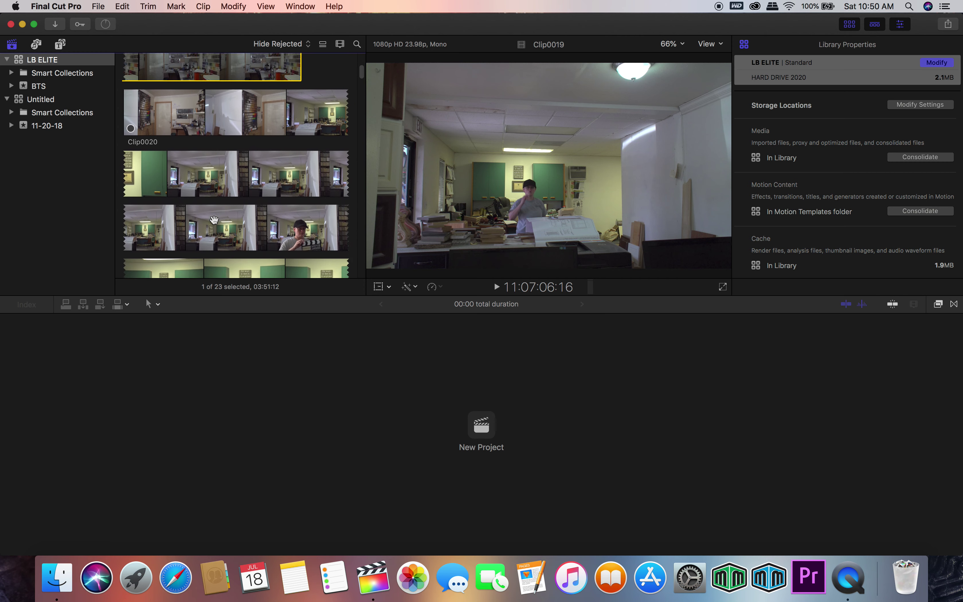
pyautogui.scroll(-5, 214, 220)
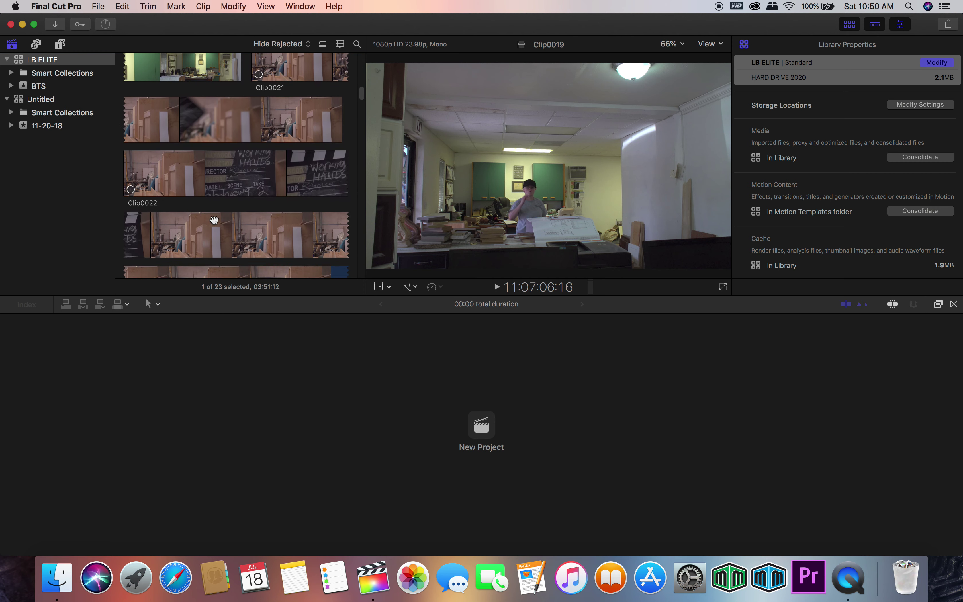
pyautogui.click(127, 304)
pyautogui.click(148, 305)
pyautogui.click(158, 304)
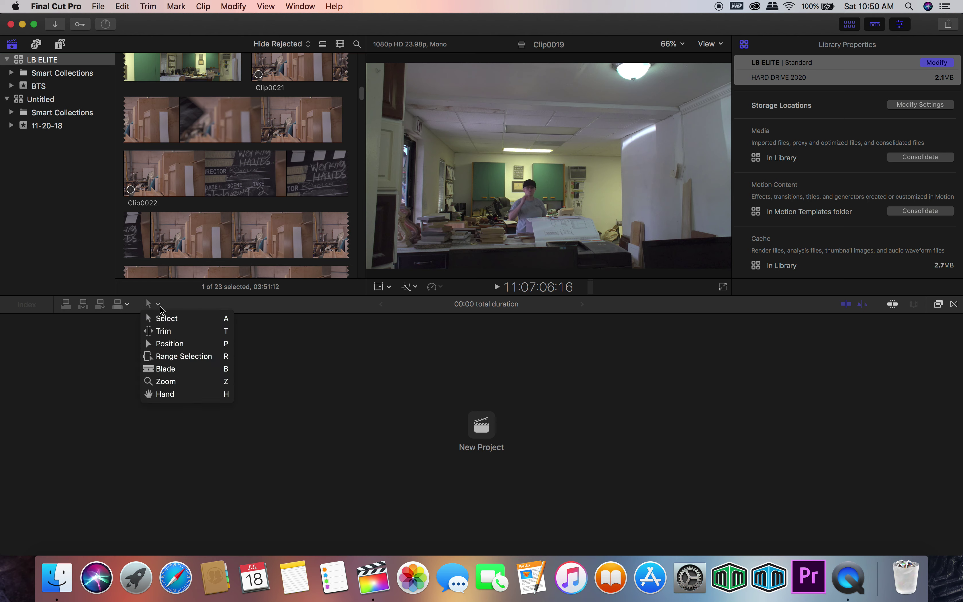
pyautogui.click(160, 306)
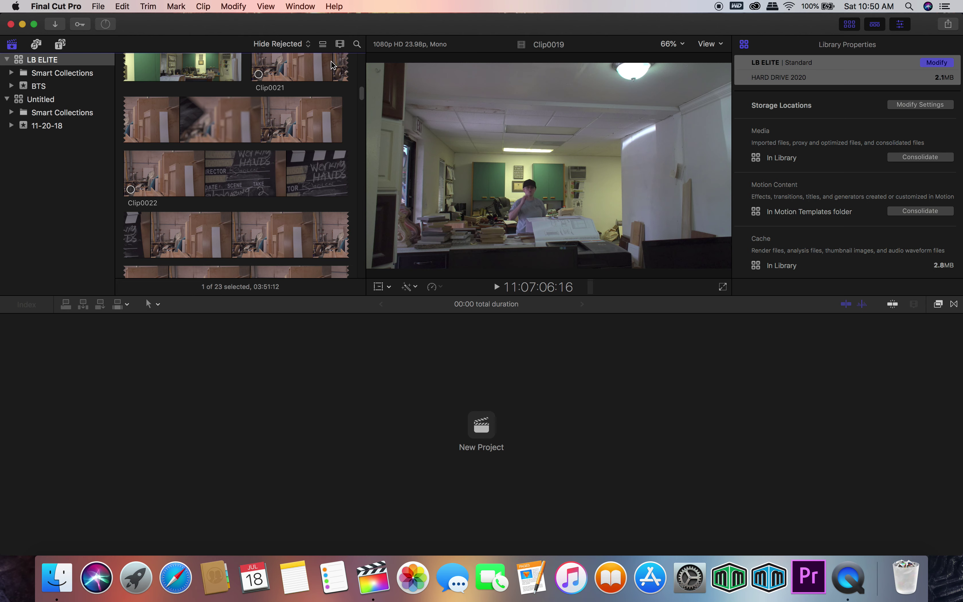
pyautogui.click(341, 45)
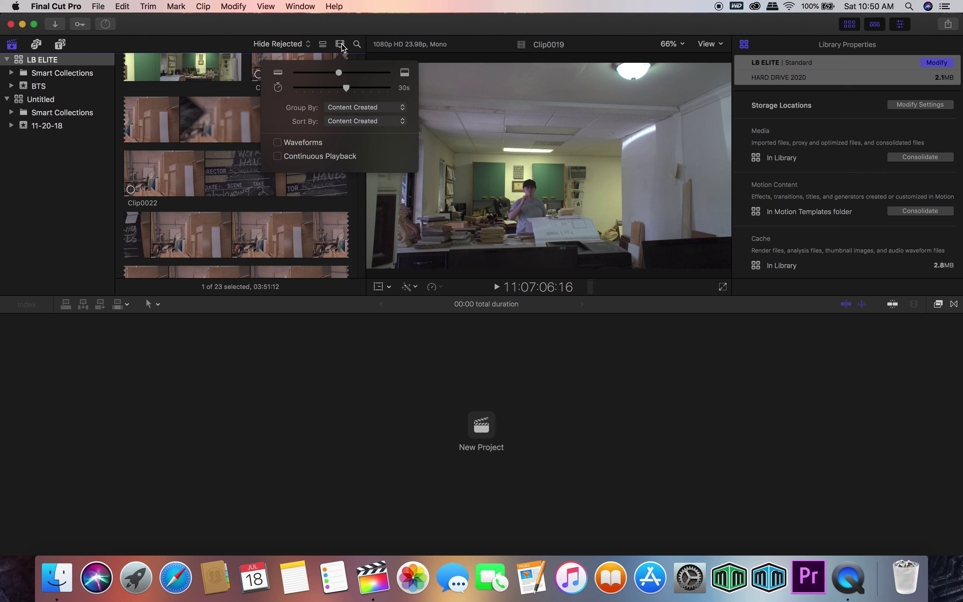
pyautogui.click(342, 46)
# Switch the clip browser to list view and show the information metadata for Clip0019.
pyautogui.click(323, 44)
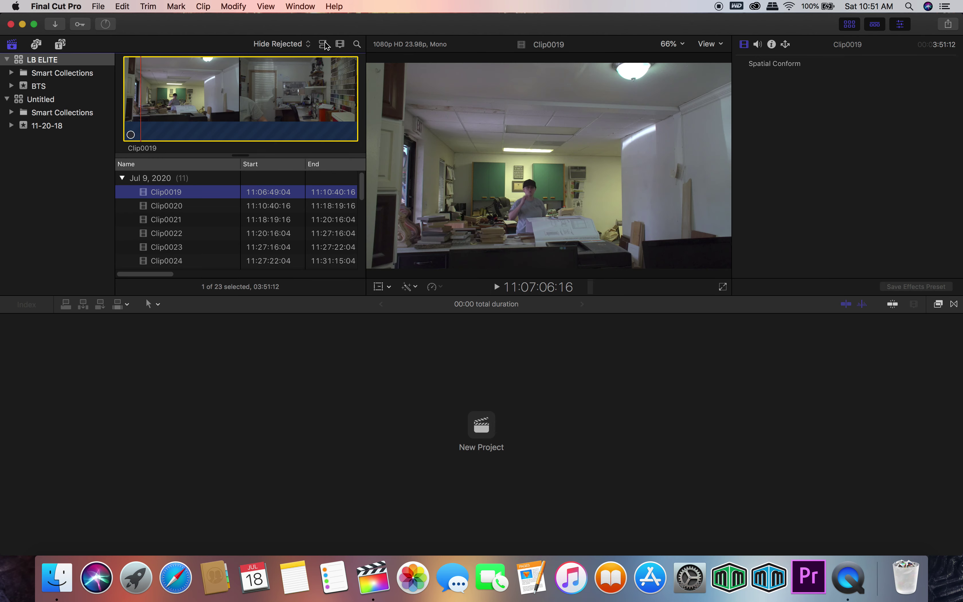
pyautogui.click(773, 46)
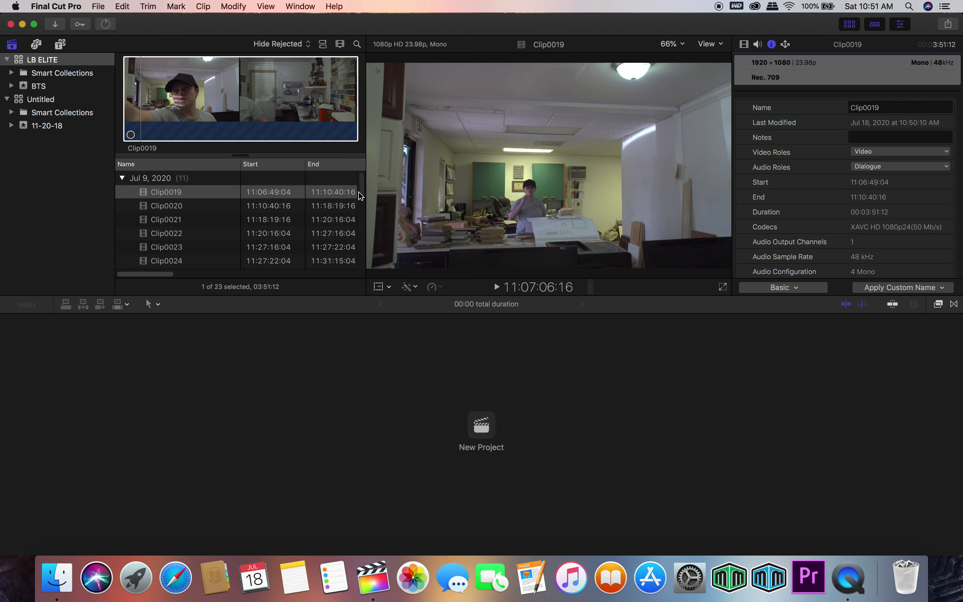
pyautogui.moveTo(362, 192)
pyautogui.mouseDown()
pyautogui.moveTo(370, 229)
pyautogui.moveTo(361, 180)
pyautogui.mouseUp()
# Browse the clip list of the BTS event and select Clip0007 in the Jun 29, 2020 group.
pyautogui.click(26, 88)
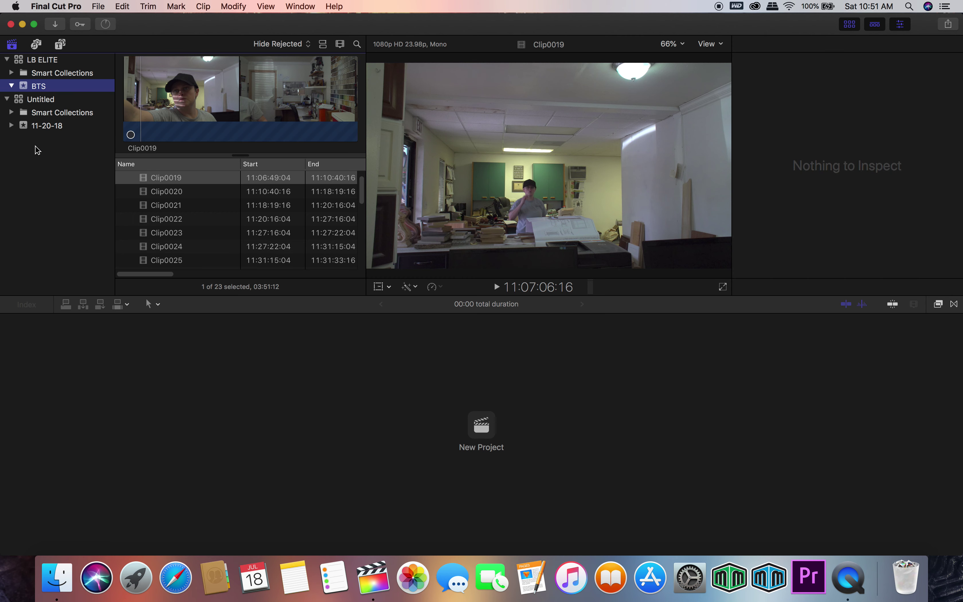
pyautogui.click(159, 305)
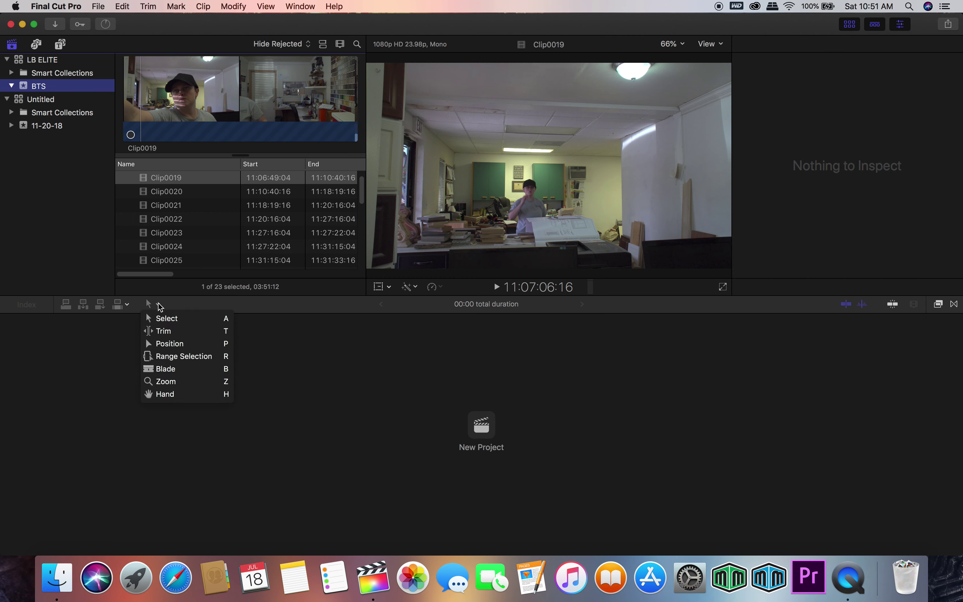
pyautogui.click(160, 306)
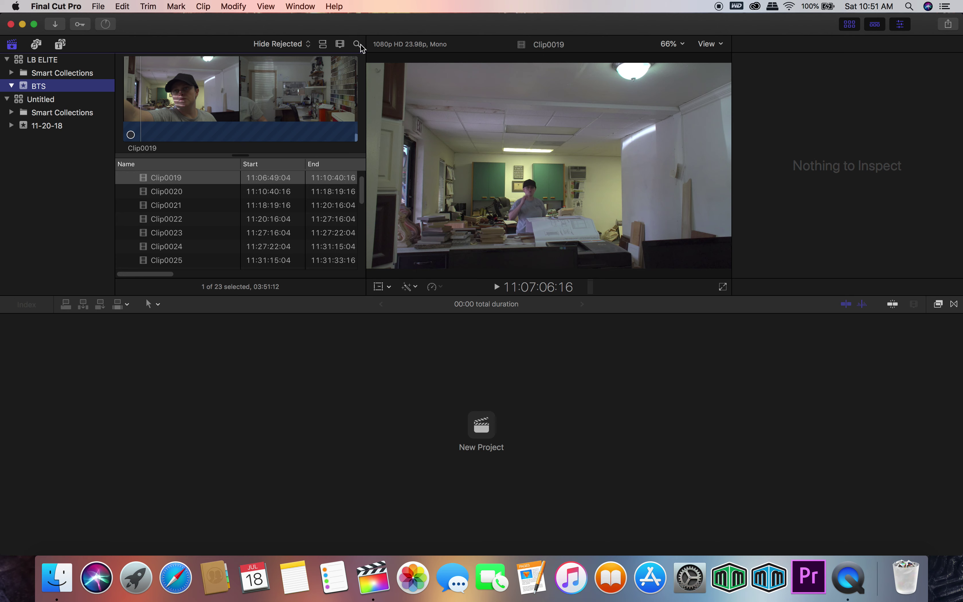
pyautogui.click(172, 190)
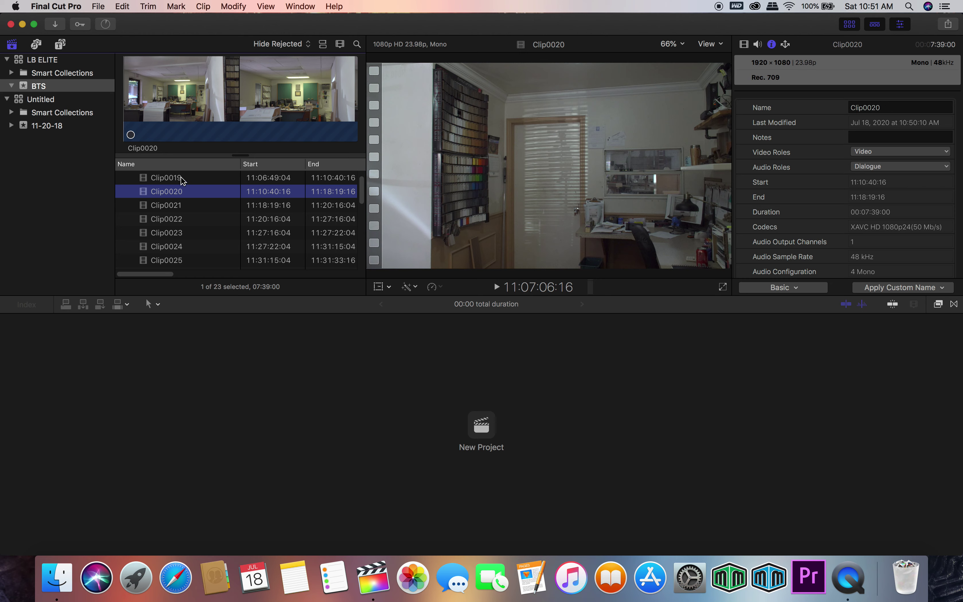
pyautogui.scroll(10, 191, 225)
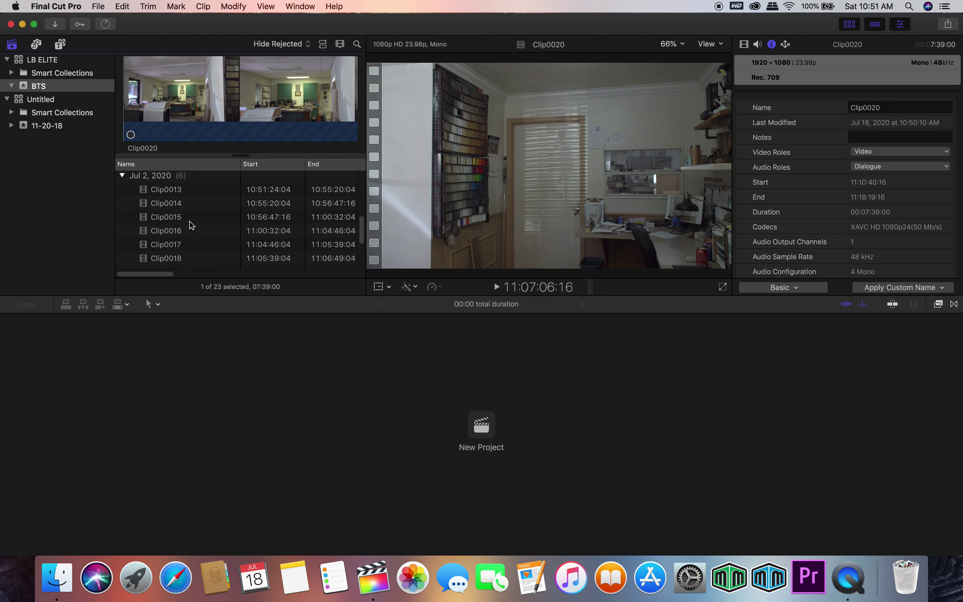
pyautogui.scroll(2, 191, 225)
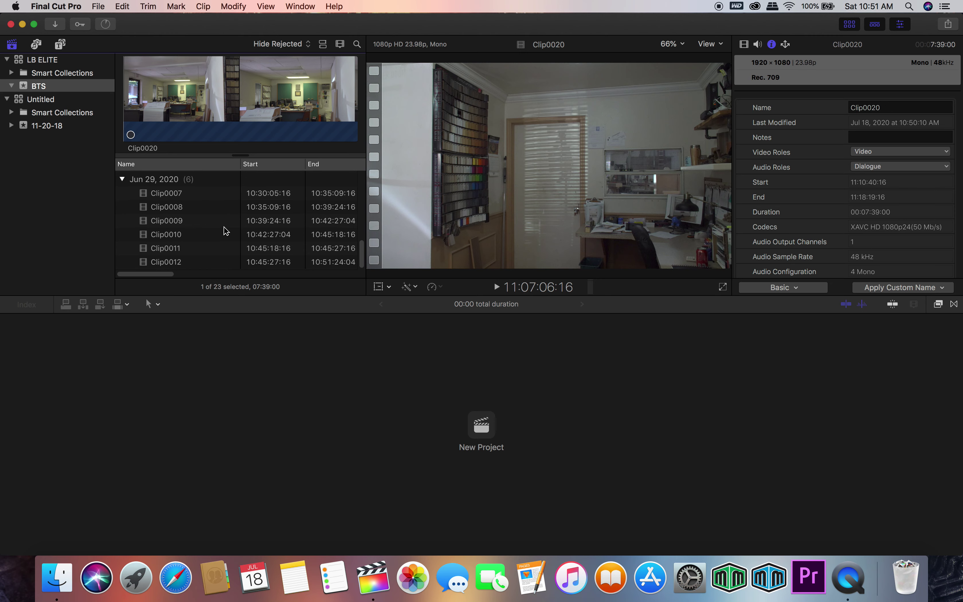
pyautogui.scroll(-1, 225, 231)
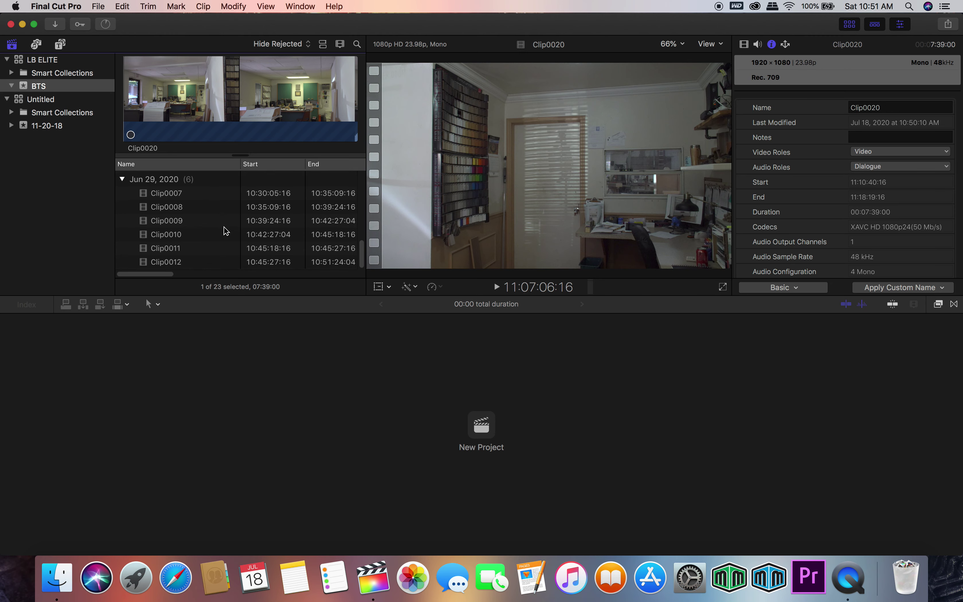
pyautogui.click(180, 195)
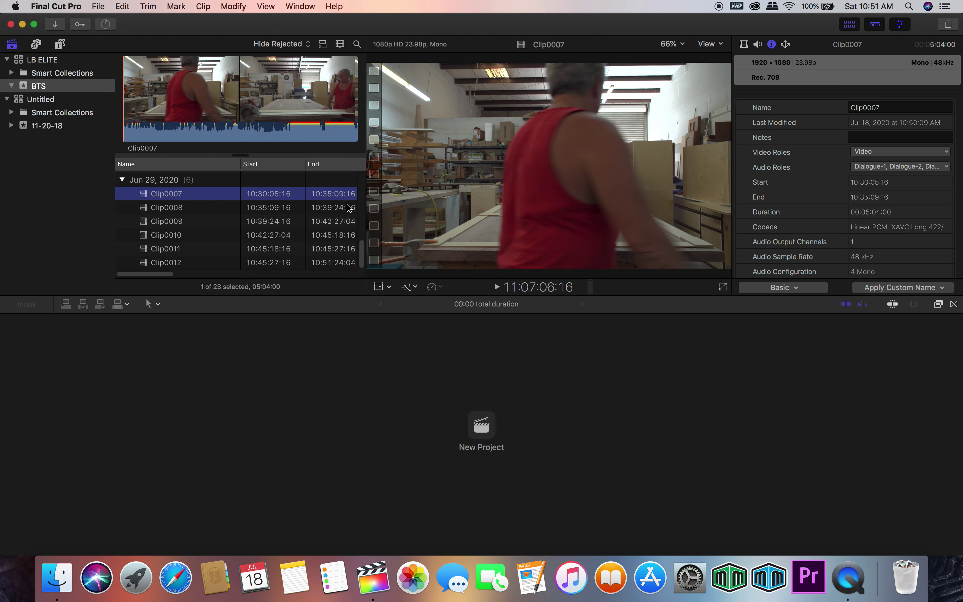
pyautogui.click(223, 113)
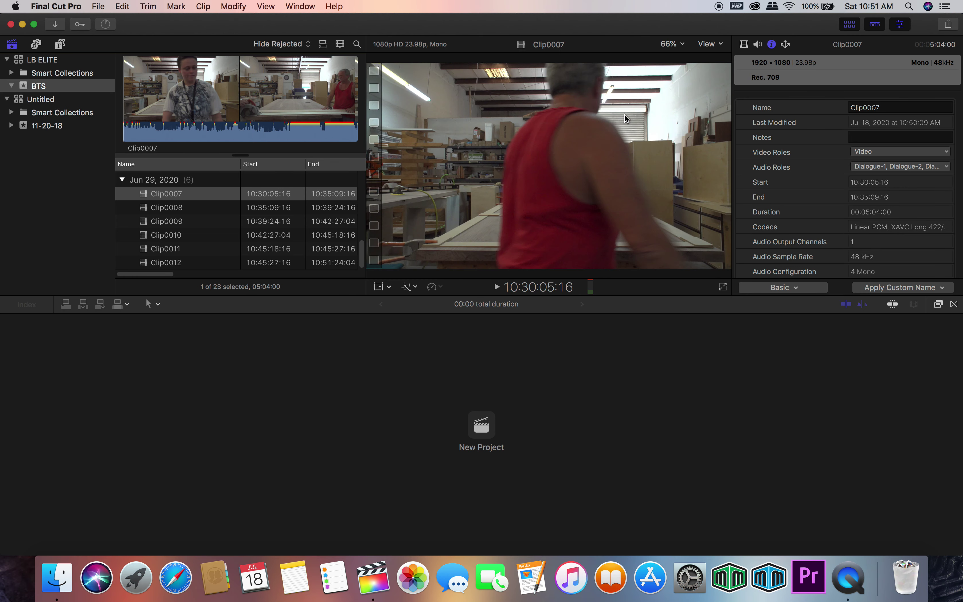
pyautogui.click(866, 108)
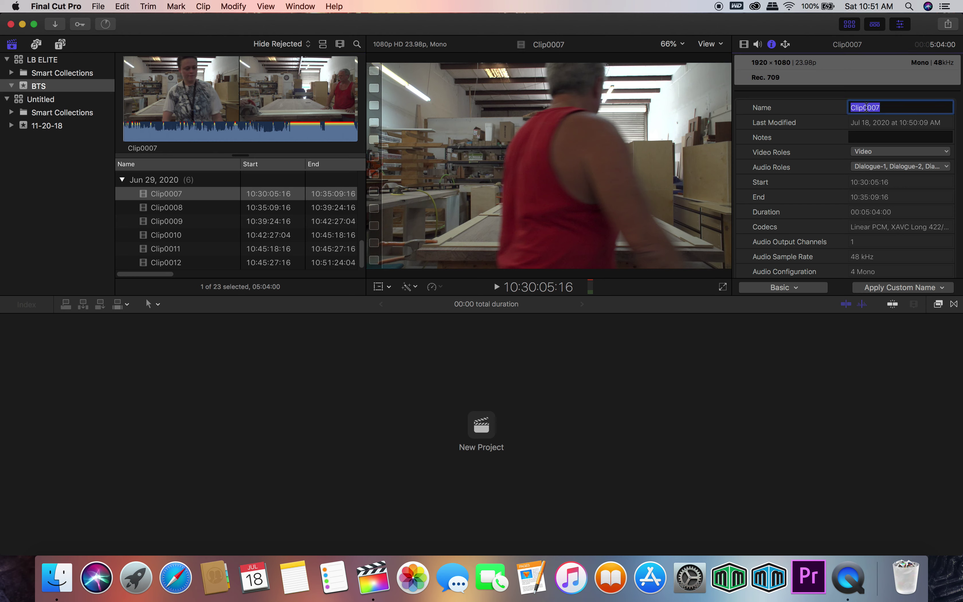
pyautogui.write('Table')
pyautogui.press('BackSpace')
pyautogui.press('BackSpace')
pyautogui.press('BackSpace')
pyautogui.press('Escape')
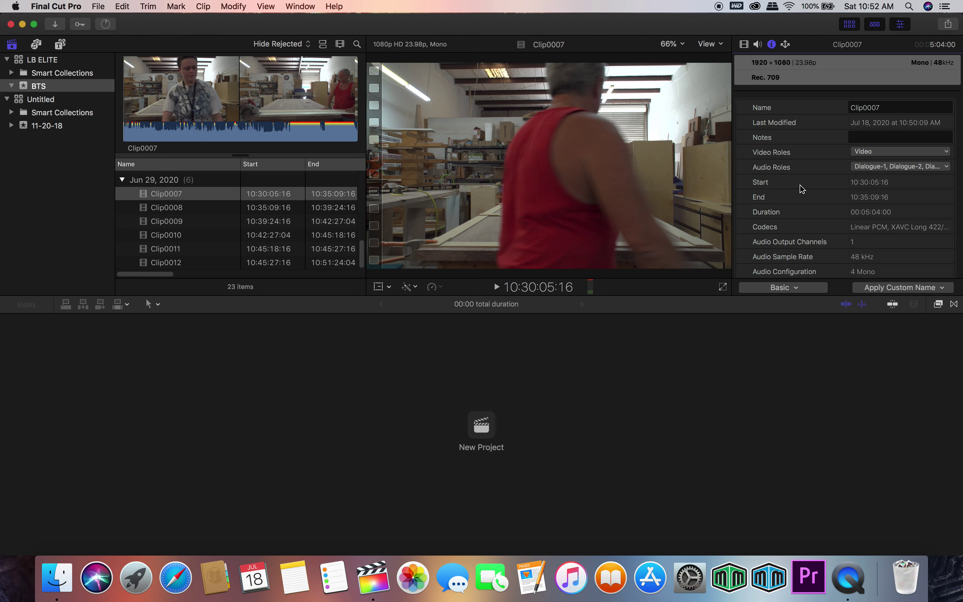
# Examine the Basic metadata of Clip0007, including its roles, codecs, audio details, camera name, location and available media representations.
pyautogui.scroll(-4, 802, 189)
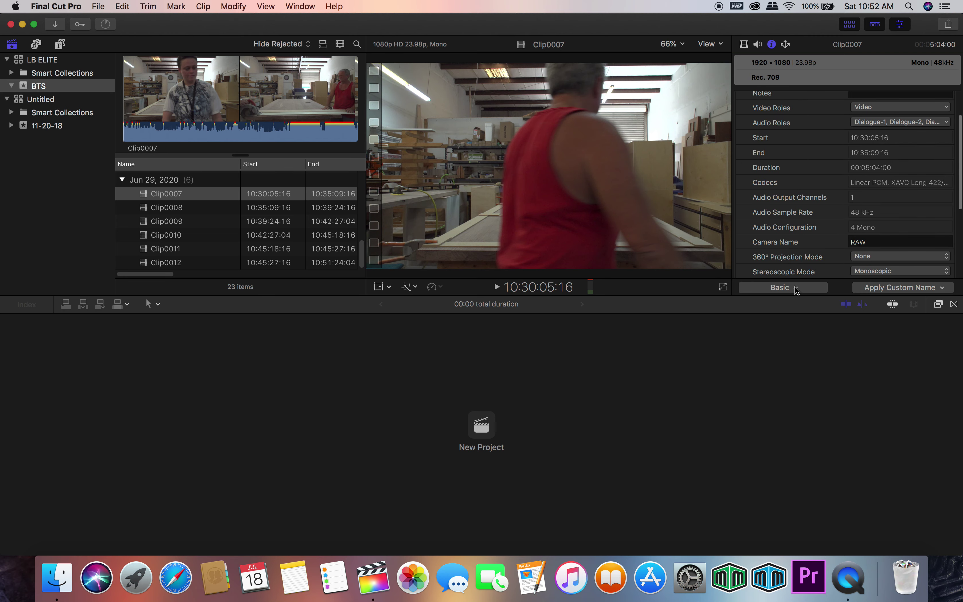
pyautogui.click(797, 290)
pyautogui.click(797, 290)
pyautogui.scroll(-5, 822, 243)
pyautogui.scroll(-2, 822, 246)
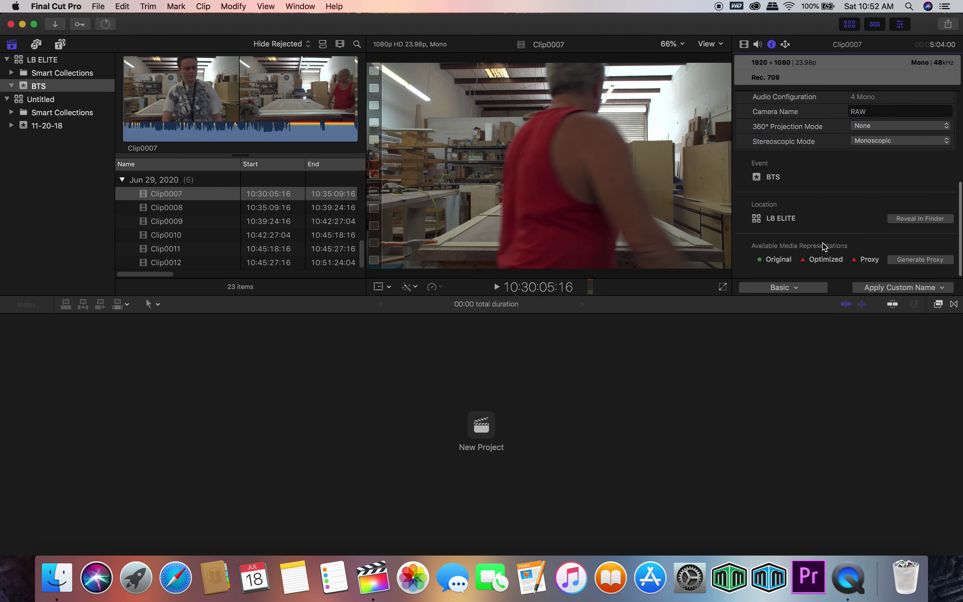
pyautogui.scroll(5, 824, 219)
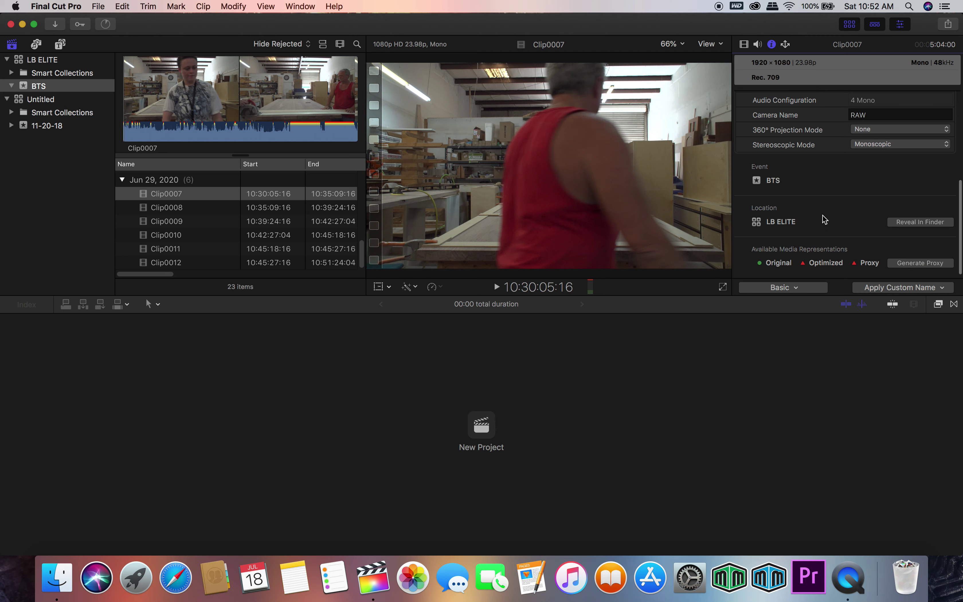
pyautogui.scroll(4, 822, 217)
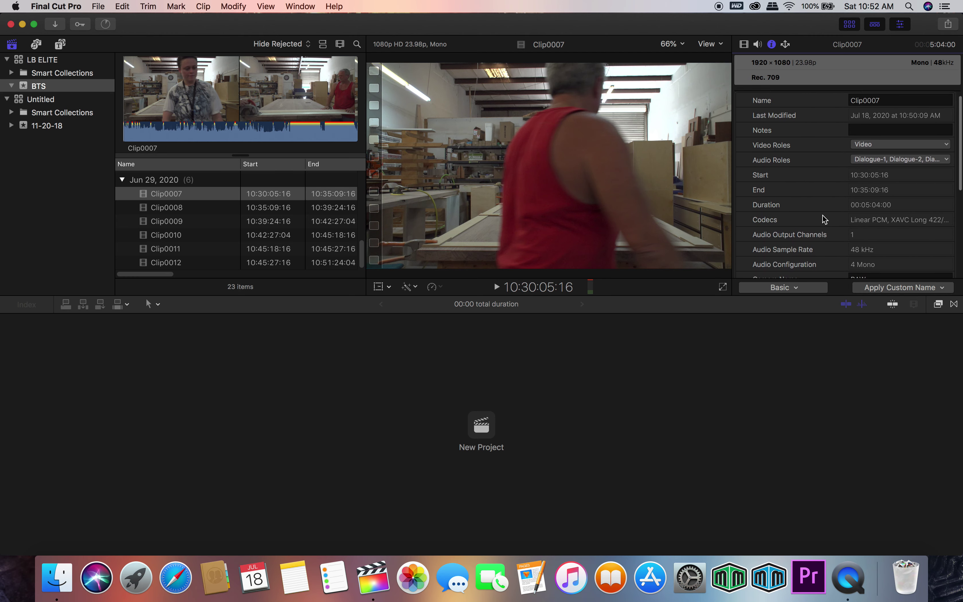
pyautogui.scroll(-2, 802, 210)
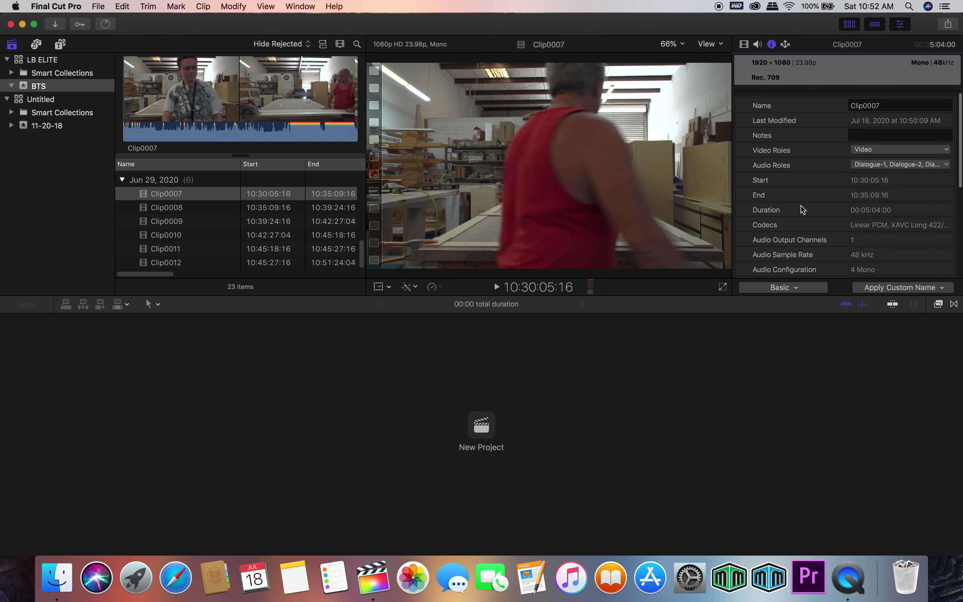
pyautogui.scroll(-1, 801, 207)
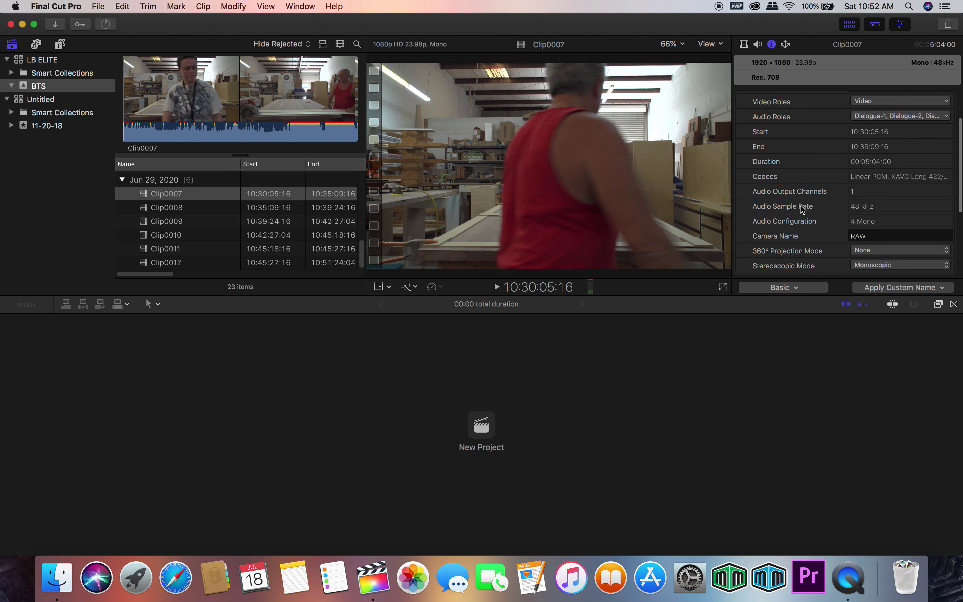
pyautogui.scroll(3, 801, 209)
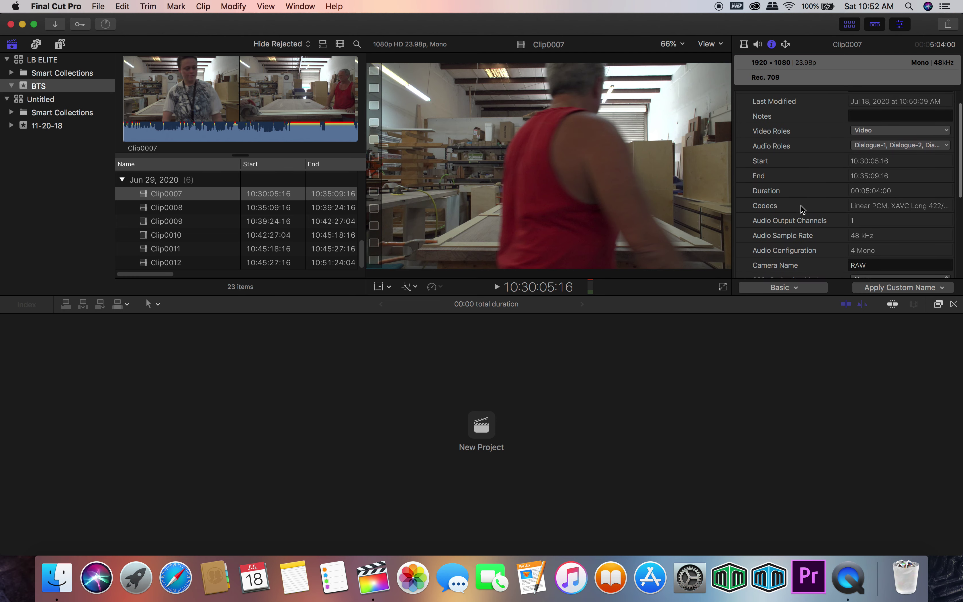
# Switch the metadata view for Clip0007 to General and look through its reel, scene, take and camera fields.
pyautogui.click(786, 287)
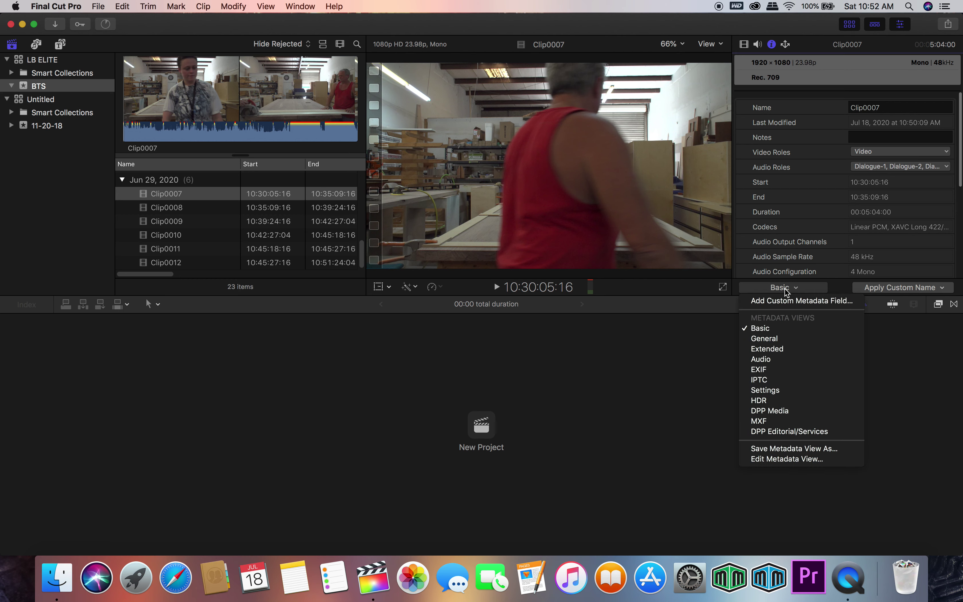
pyautogui.click(770, 339)
pyautogui.scroll(-1, 823, 232)
pyautogui.scroll(-2, 824, 232)
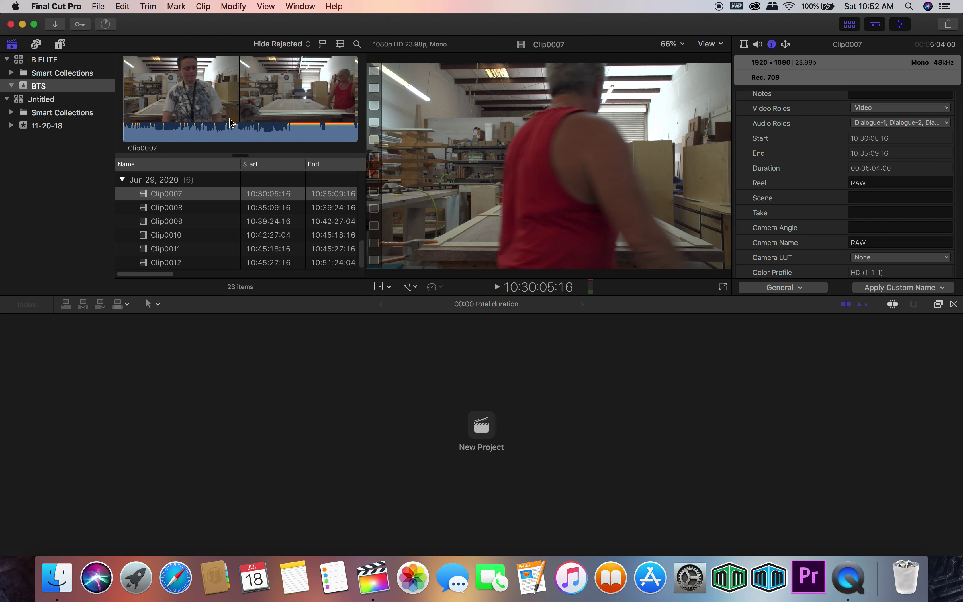
# Cue Clip0007 to the frame where the slate is held up and set the clip's scene to 3.
pyautogui.click(164, 99)
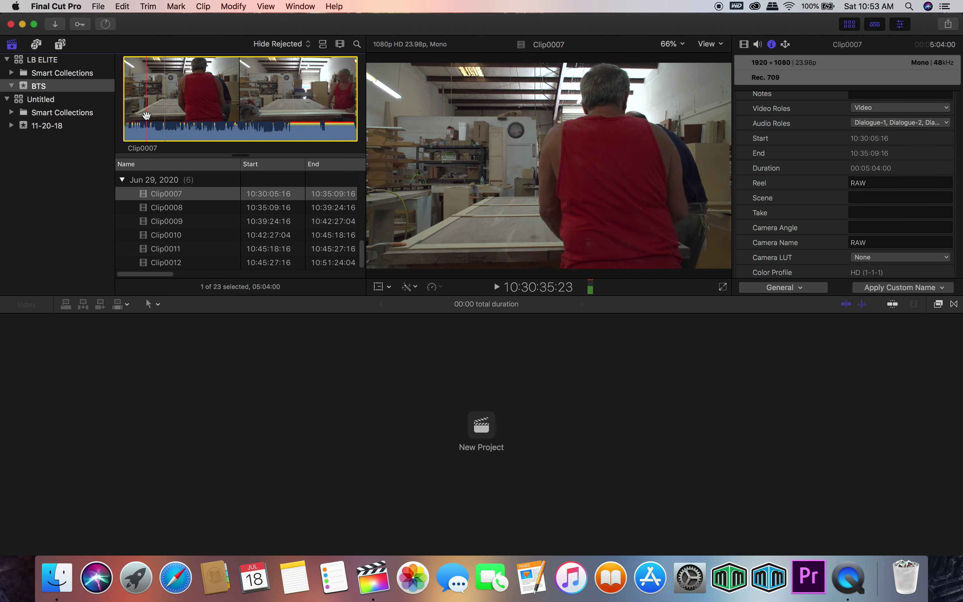
pyautogui.moveTo(146, 115); pyautogui.dragTo(145, 118)
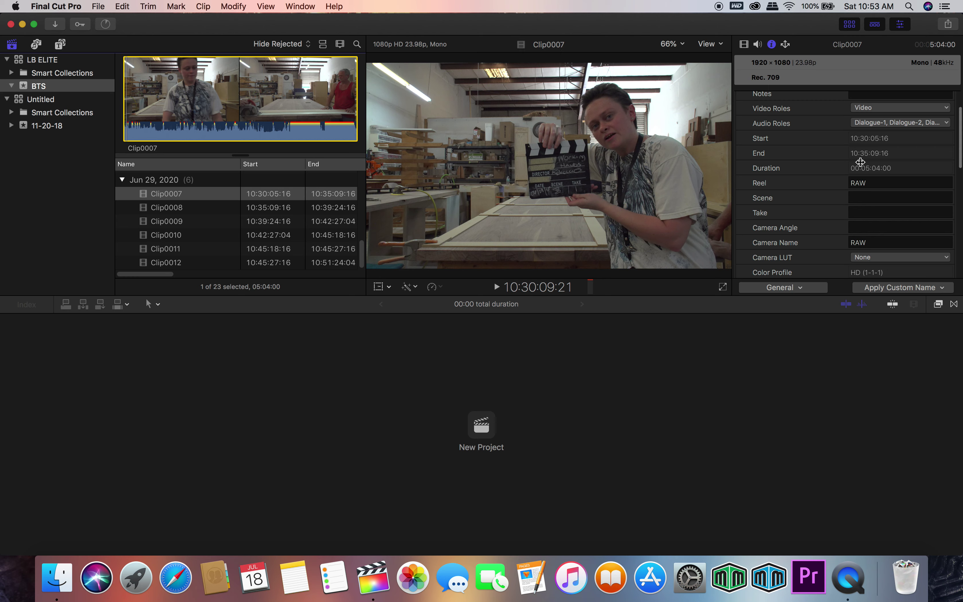
pyautogui.scroll(3, 862, 165)
pyautogui.click(871, 112)
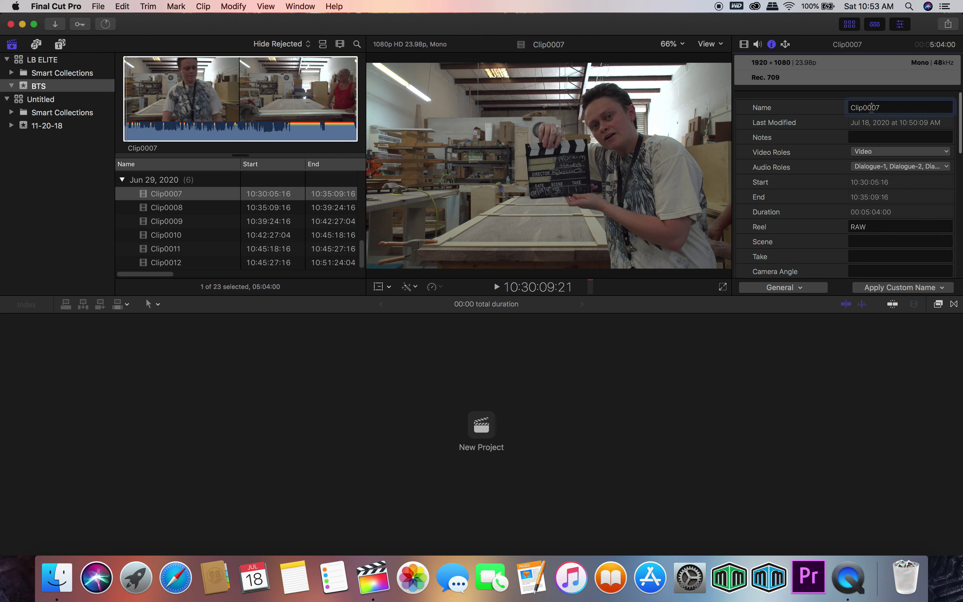
pyautogui.click(858, 241)
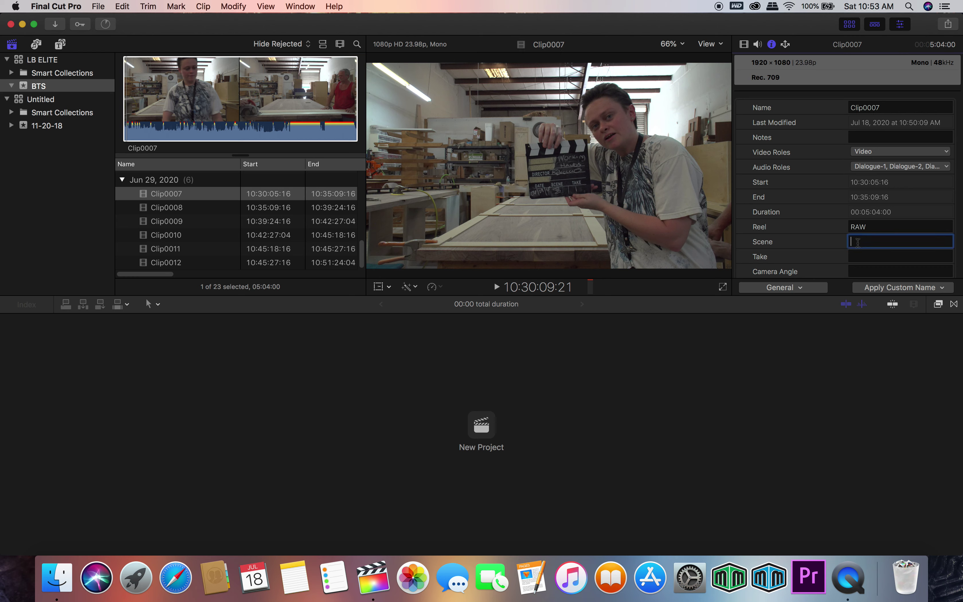
pyautogui.scroll(-1, 850, 184)
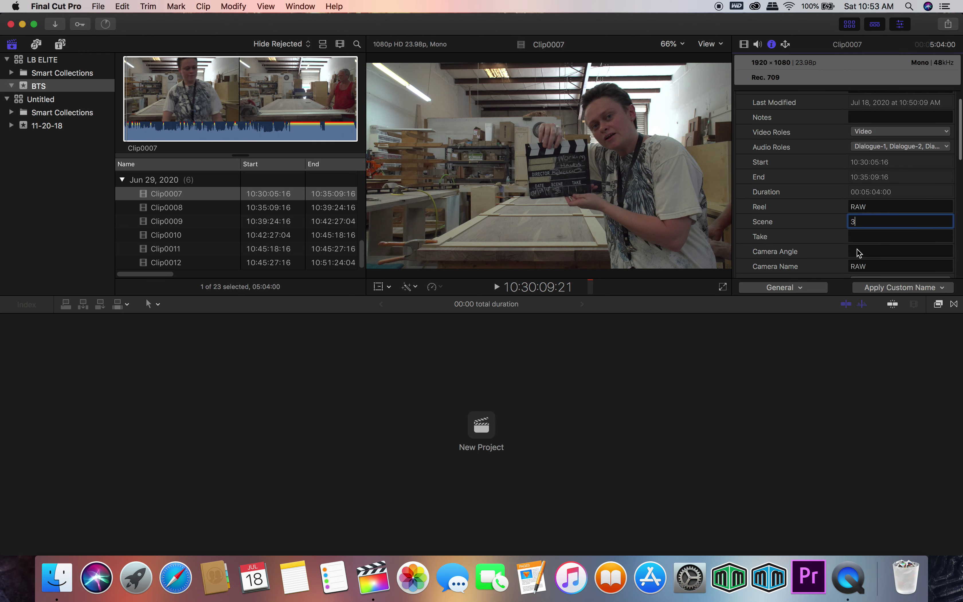
# Set Clip0007's take to 1 and camera angle to MID, and add a marker at its slate frame.
pyautogui.click(858, 237)
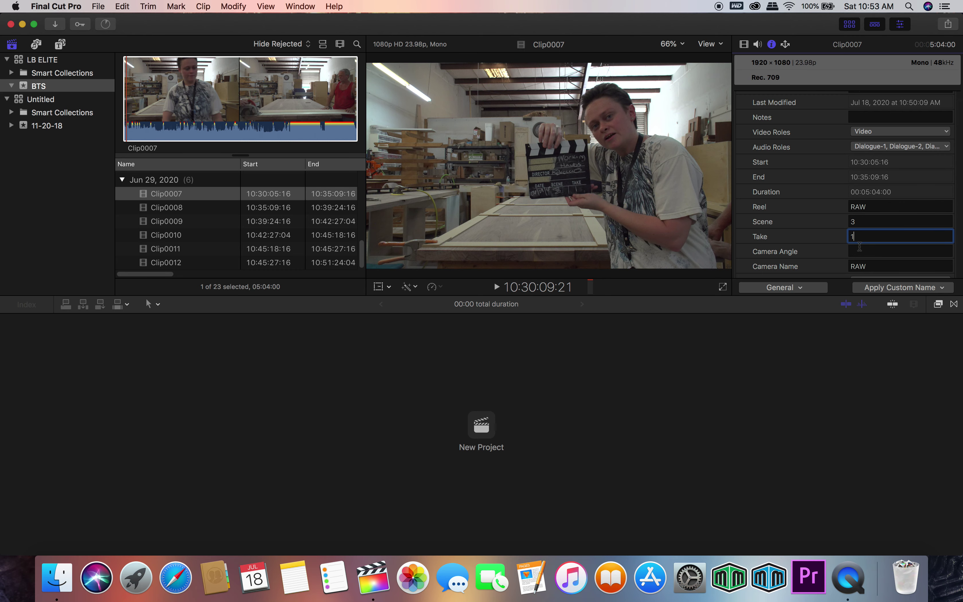
pyautogui.scroll(-1, 859, 247)
pyautogui.scroll(-2, 861, 239)
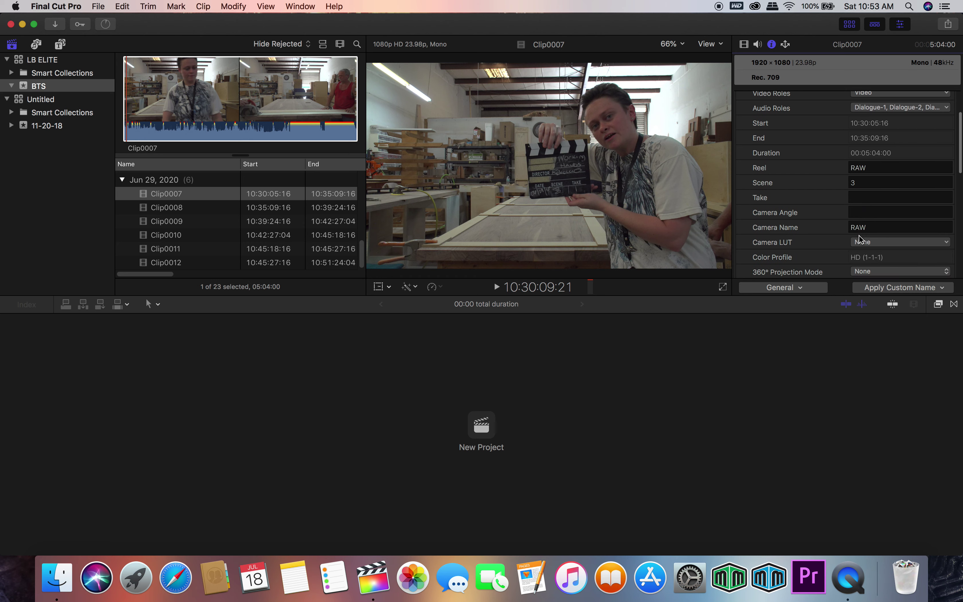
pyautogui.click(857, 197)
pyautogui.press('Return')
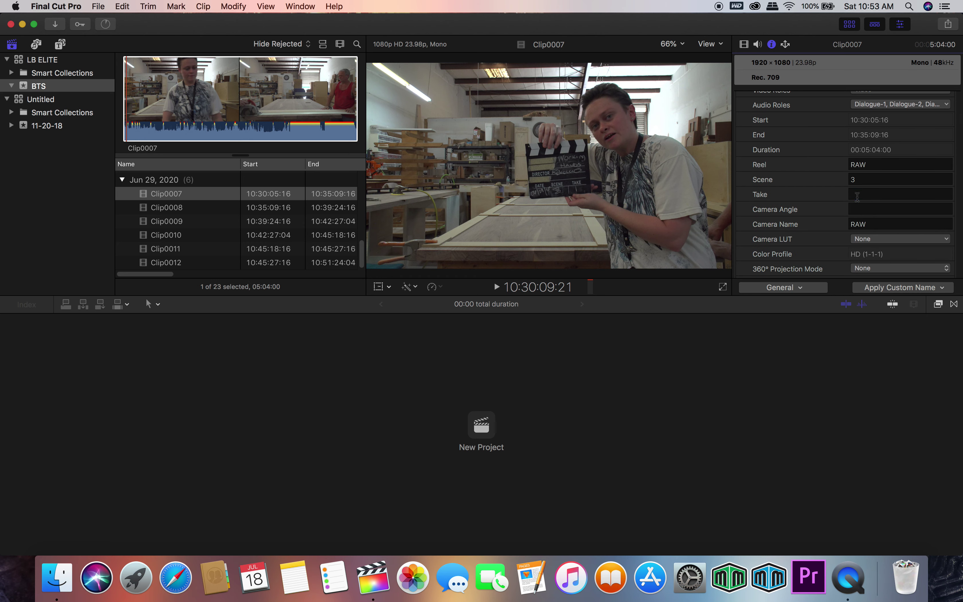
pyautogui.press('m')
pyautogui.click(857, 197)
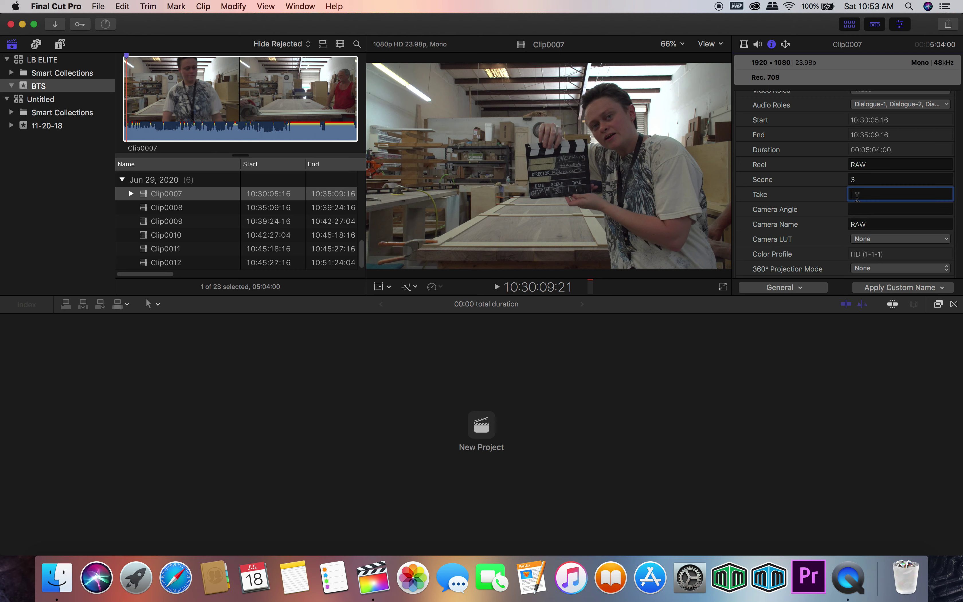
pyautogui.click(855, 209)
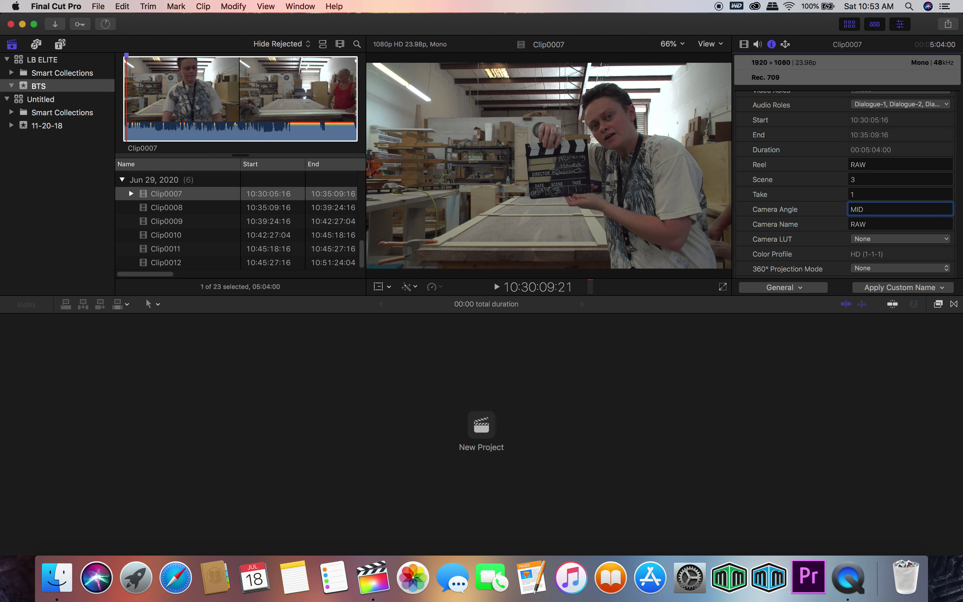
# Look through the remaining General metadata of Clip0007 and play the clip's opening around the slate.
pyautogui.scroll(-5, 855, 210)
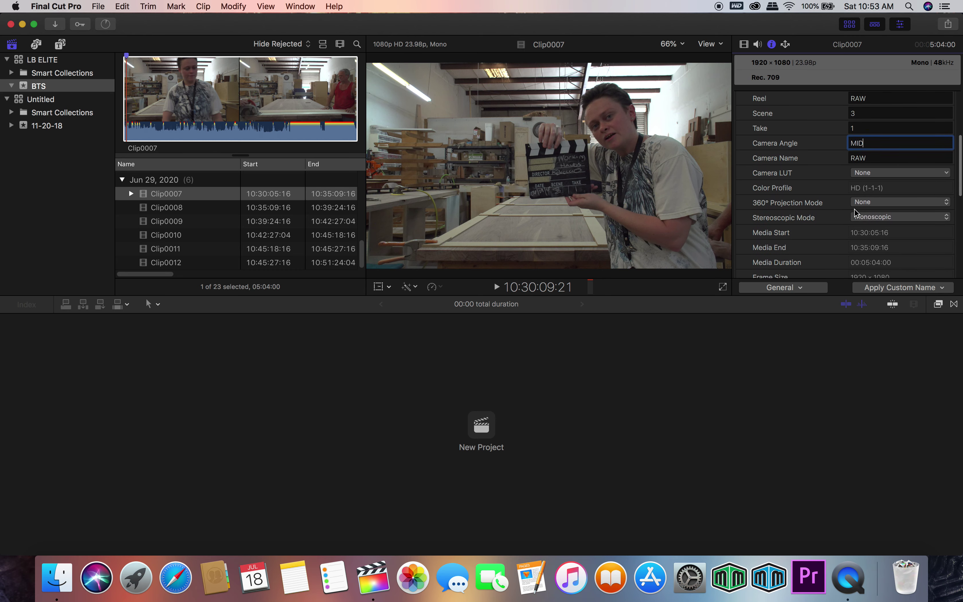
pyautogui.scroll(-4, 856, 211)
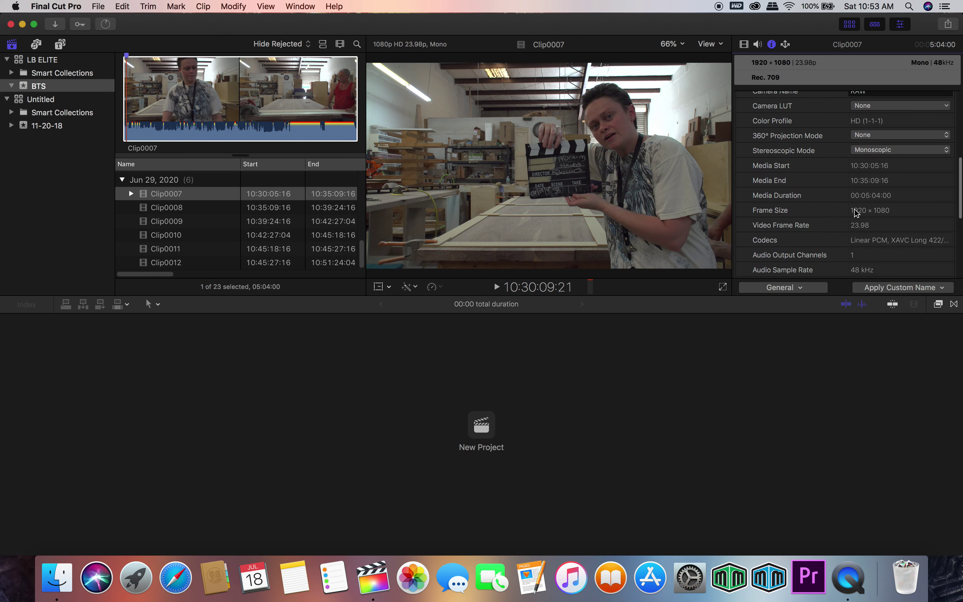
pyautogui.scroll(-5, 855, 213)
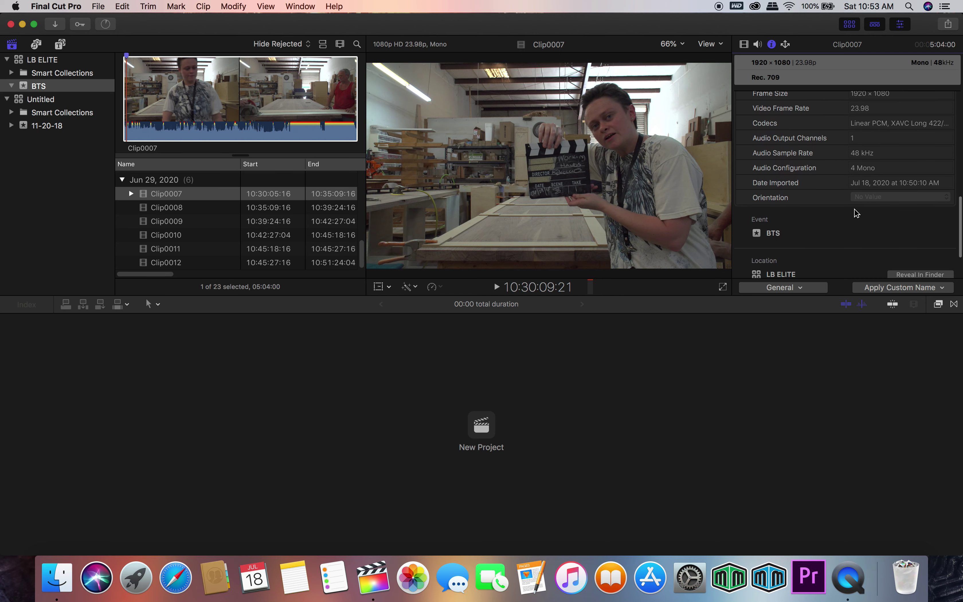
pyautogui.scroll(-3, 857, 214)
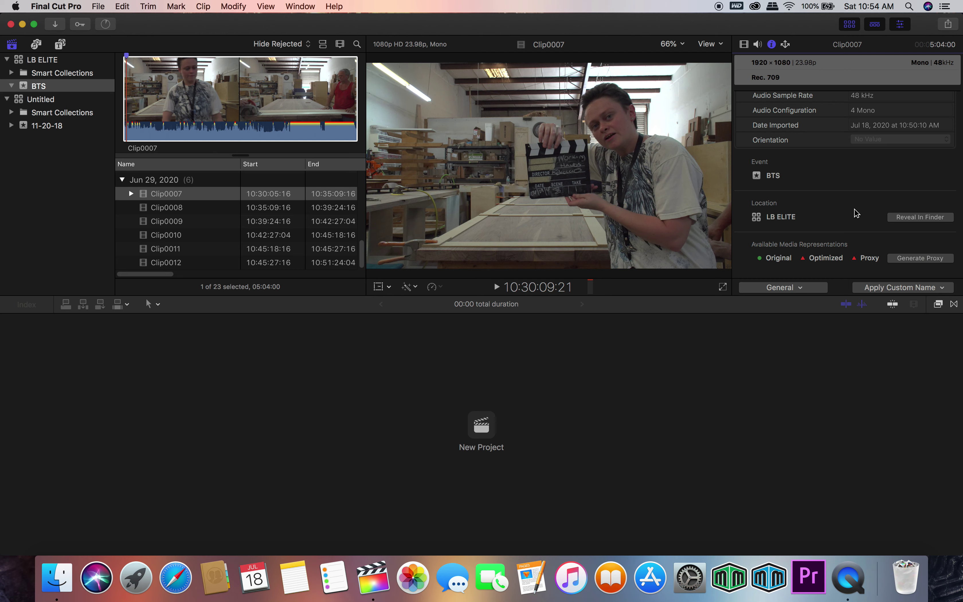
pyautogui.click(182, 101)
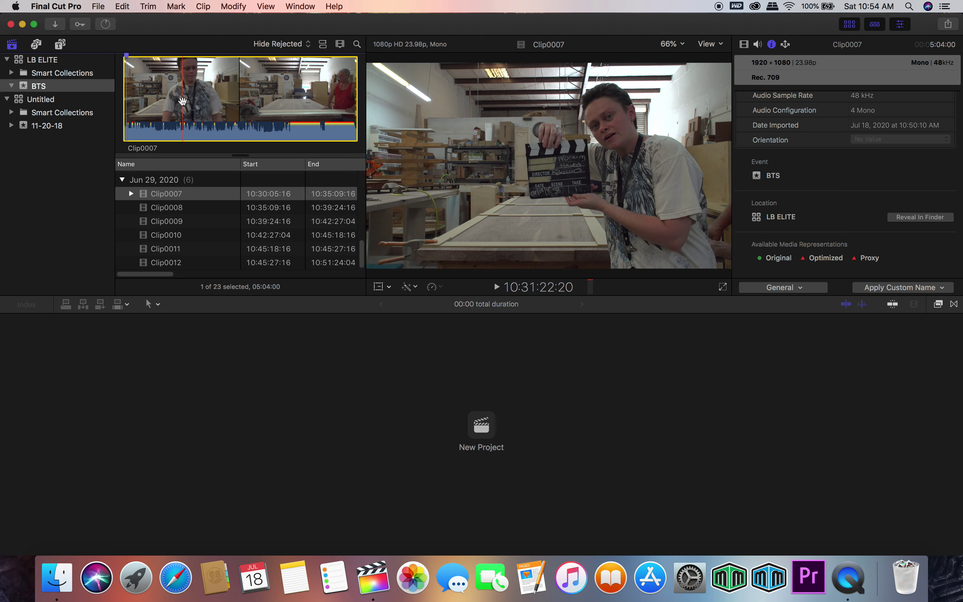
pyautogui.press('space')
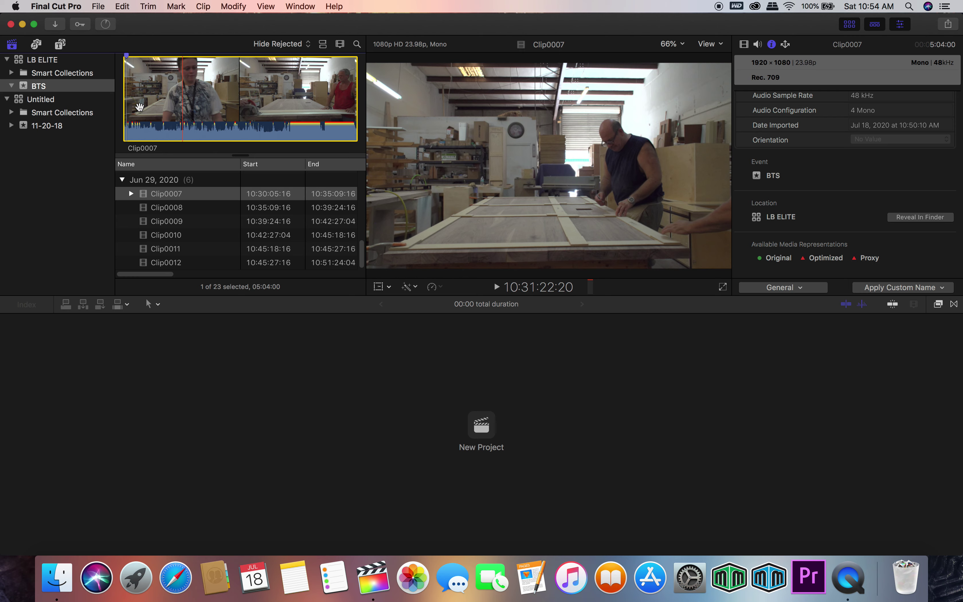
pyautogui.click(136, 106)
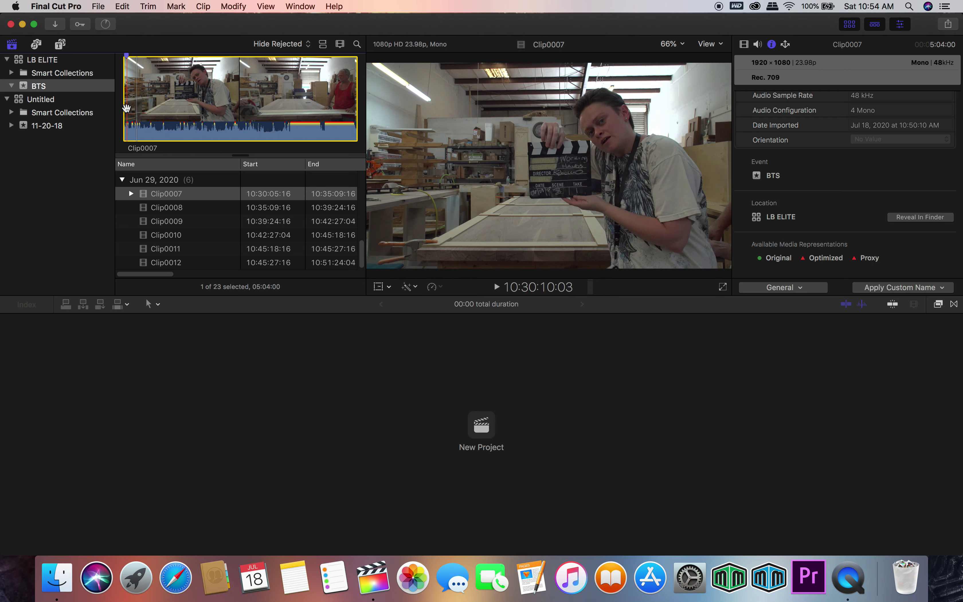
pyautogui.press('space')
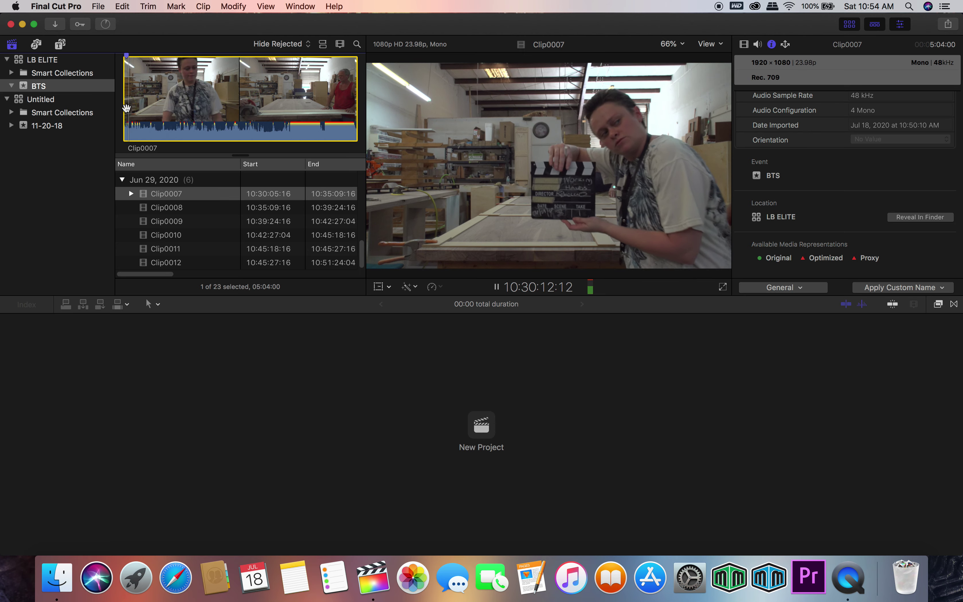
pyautogui.press('space')
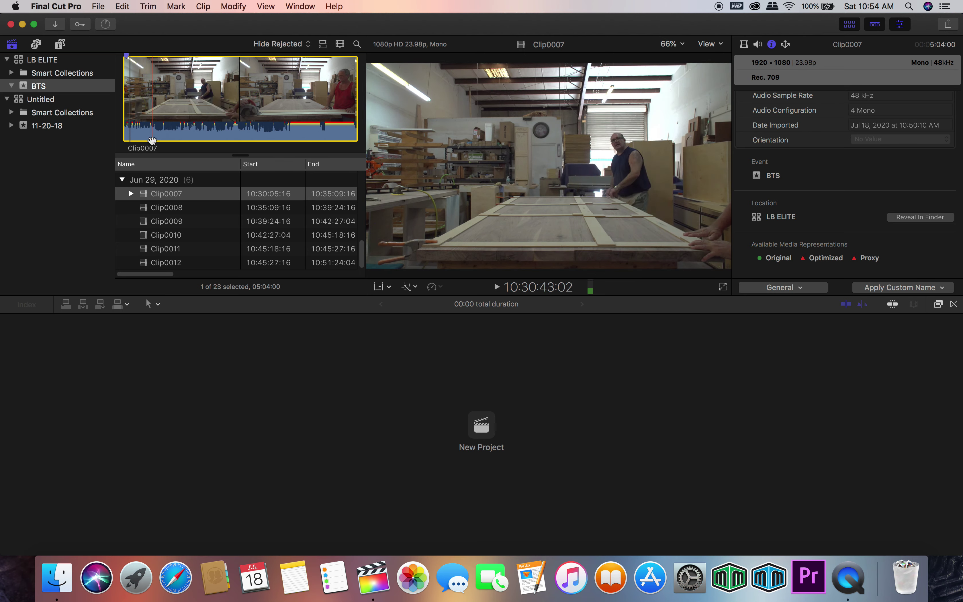
# Expand Clip0007 to locate its marker, and reselect the clip to review its reel, scene, take and camera angle.
pyautogui.click(131, 194)
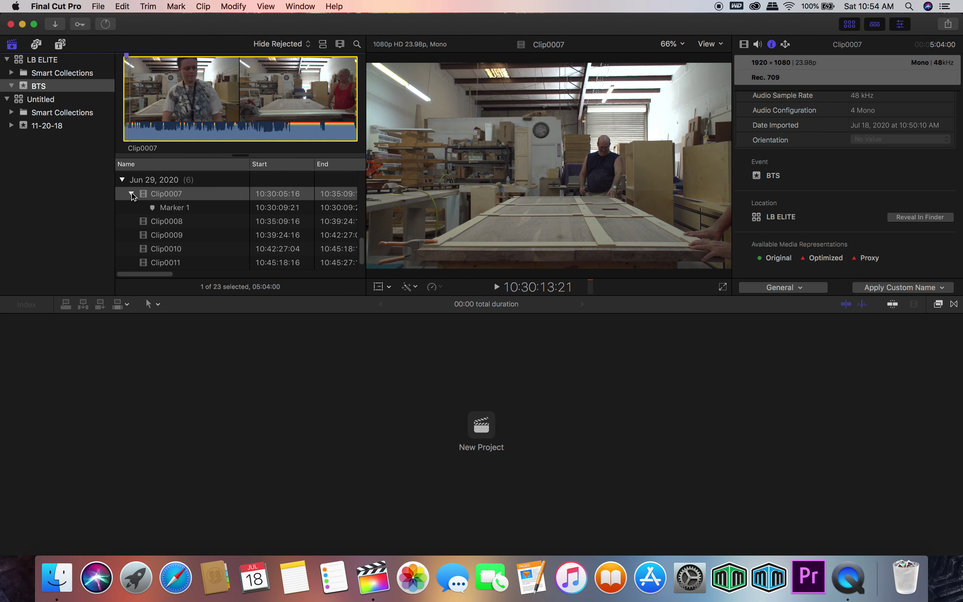
pyautogui.click(154, 211)
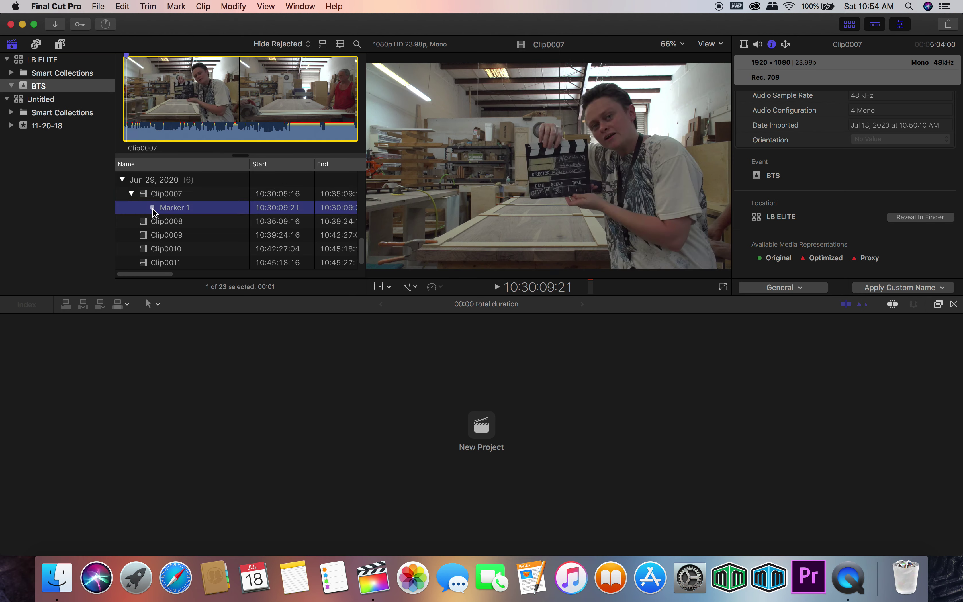
pyautogui.click(131, 193)
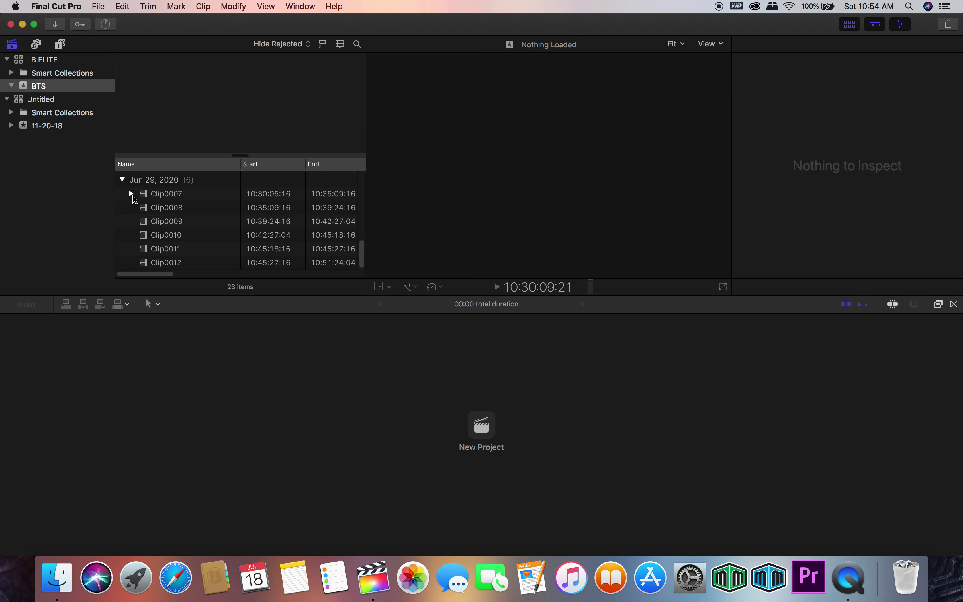
pyautogui.click(130, 193)
pyautogui.click(143, 195)
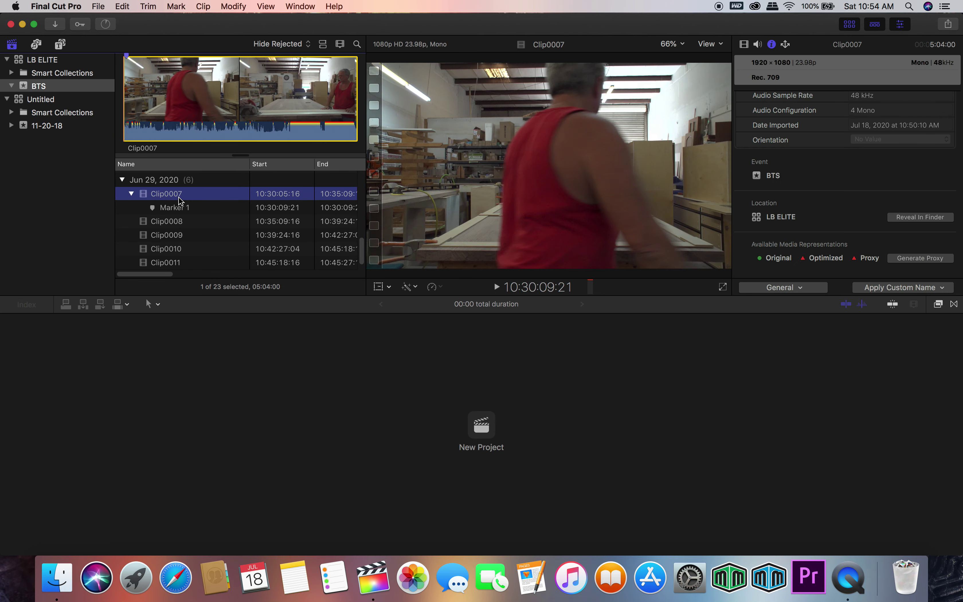
pyautogui.scroll(10, 859, 186)
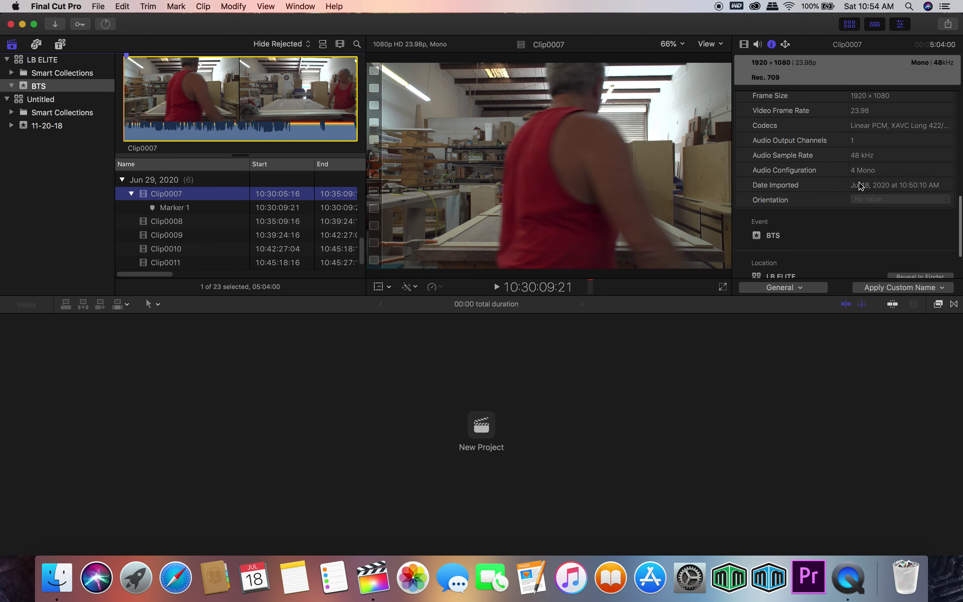
pyautogui.scroll(8, 859, 185)
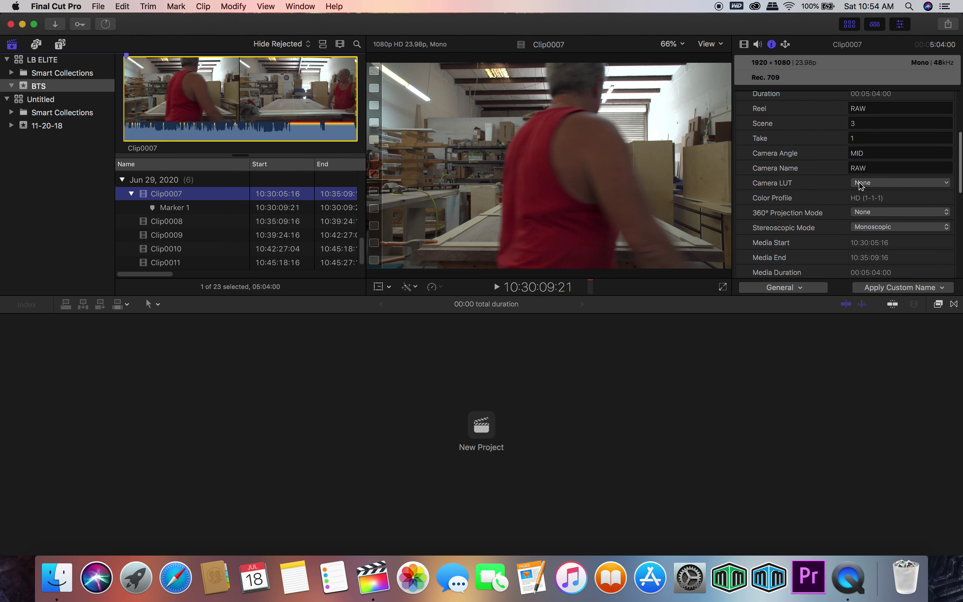
pyautogui.scroll(3, 860, 186)
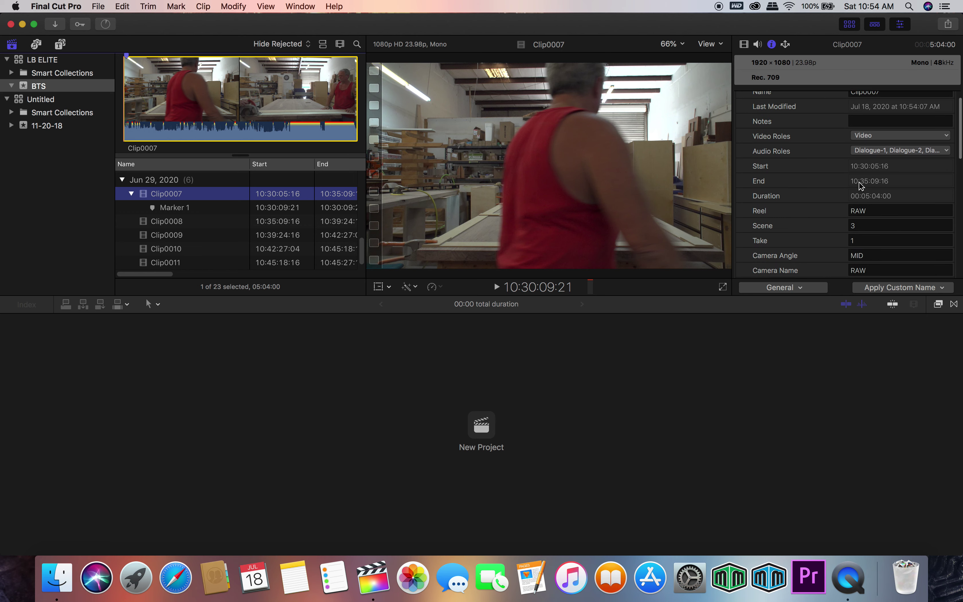
# Select Clip0008 and place the playhead on its slate frame at 10:37:39:10.
pyautogui.click(170, 222)
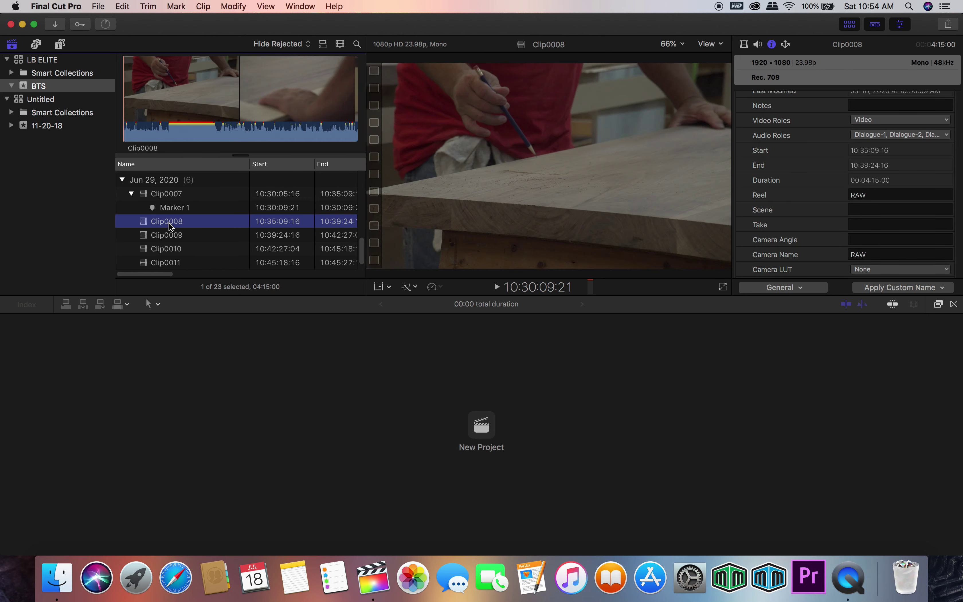
pyautogui.click(151, 111)
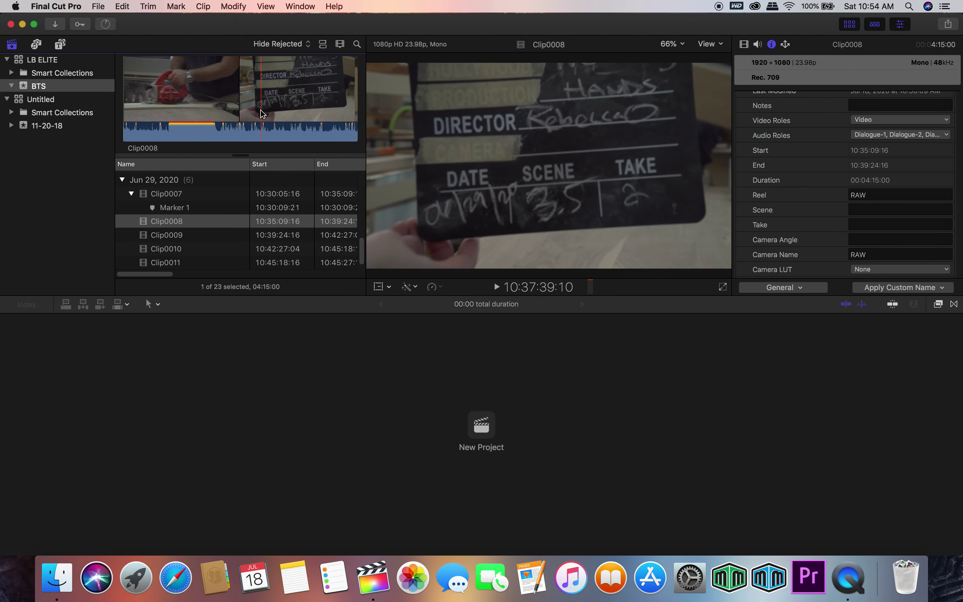
pyautogui.click(262, 115)
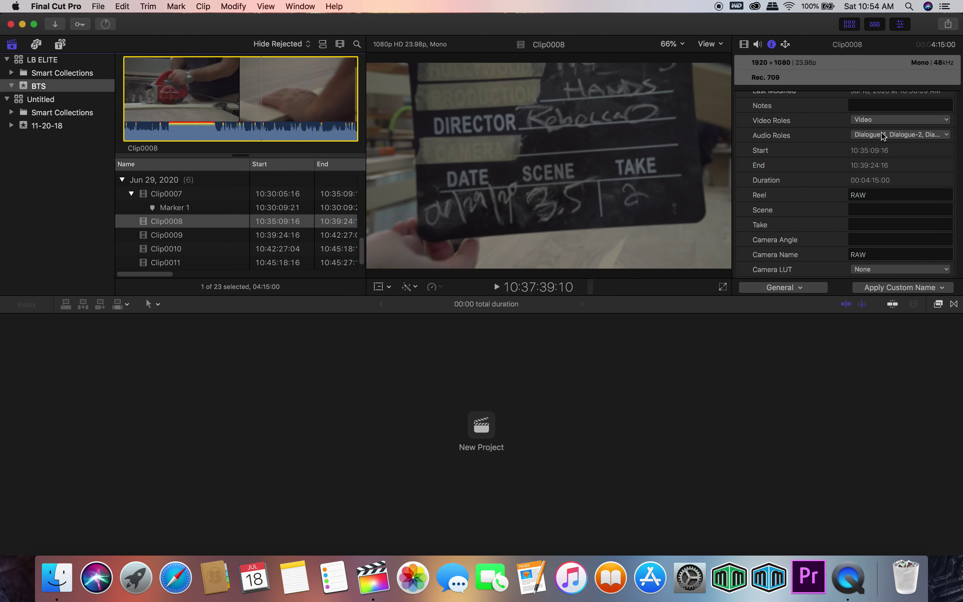
# Set Clip0008's scene to 3.5 and its take to 2 in the General metadata.
pyautogui.scroll(1, 898, 145)
pyautogui.scroll(2, 899, 146)
pyautogui.click(802, 289)
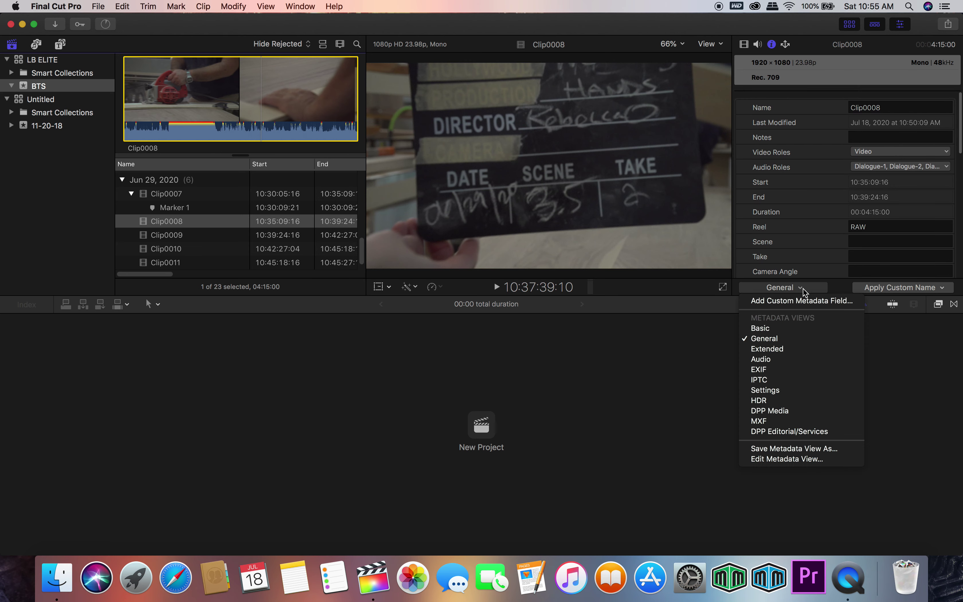
pyautogui.click(802, 288)
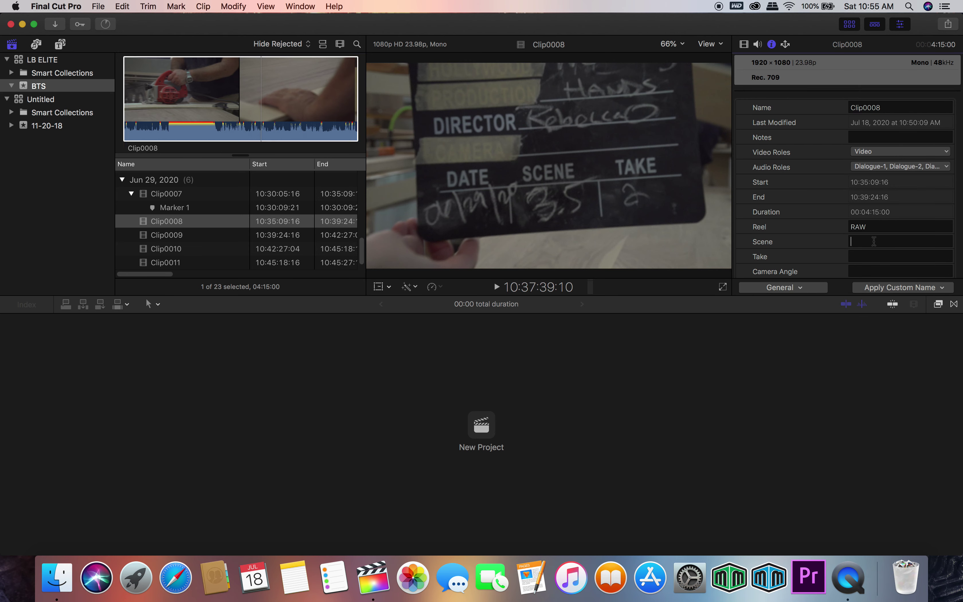
pyautogui.click(873, 241)
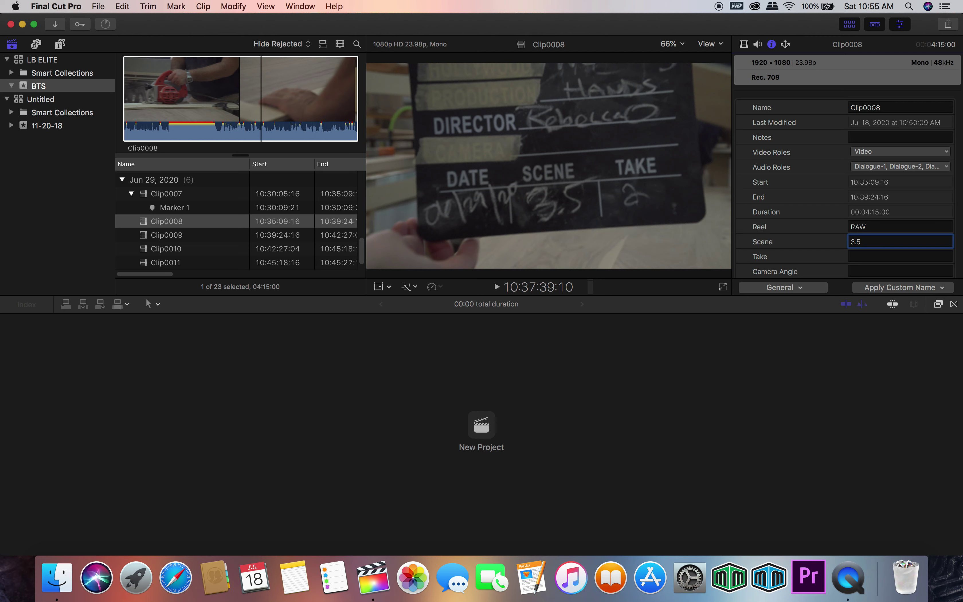
pyautogui.click(874, 257)
pyautogui.write('2')
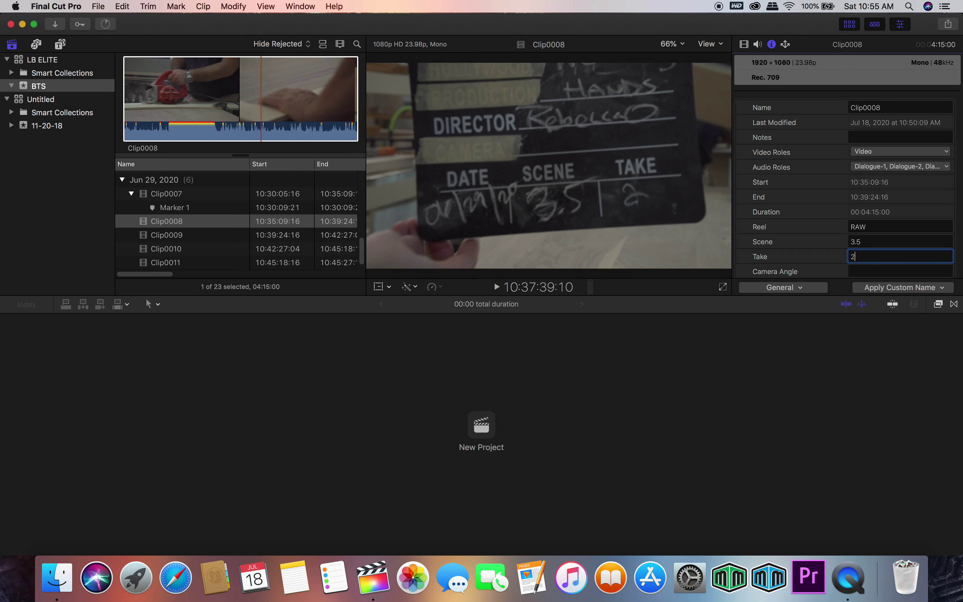
pyautogui.scroll(-2, 875, 258)
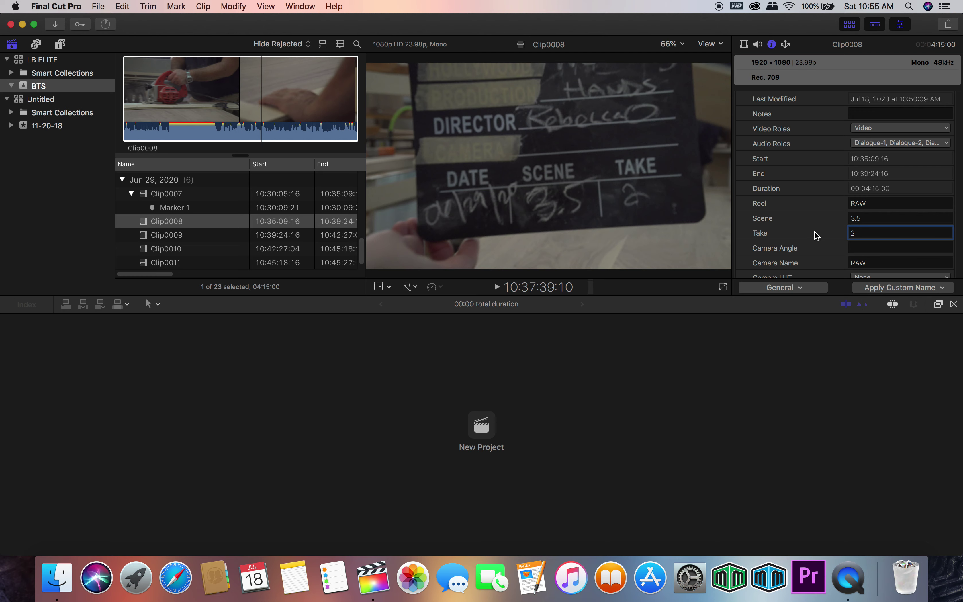
pyautogui.scroll(-3, 817, 235)
pyautogui.scroll(-3, 817, 236)
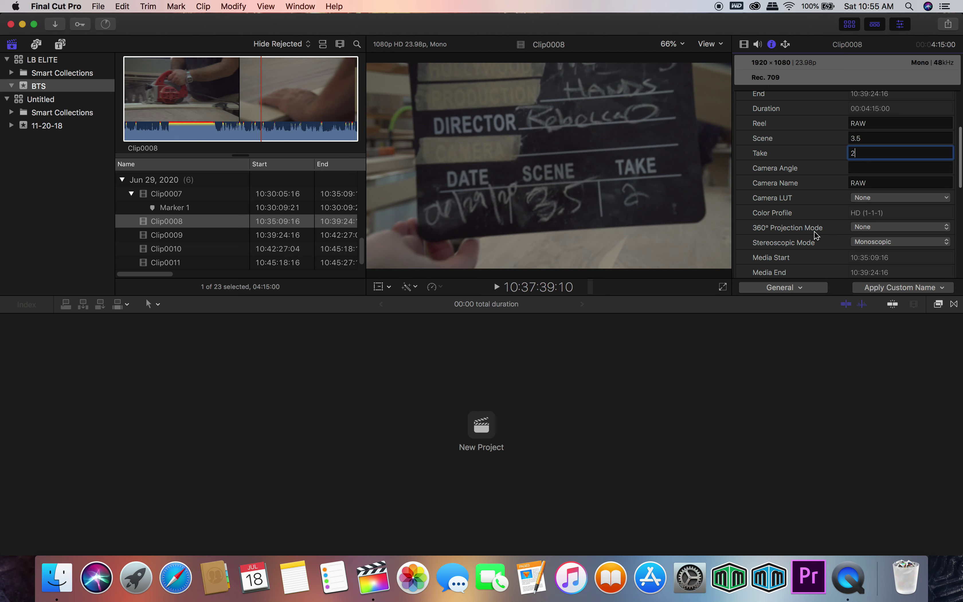
# Set Clip0008's take to 2 in the General metadata and check the list of available metadata views.
pyautogui.scroll(-4, 816, 236)
pyautogui.scroll(-4, 817, 236)
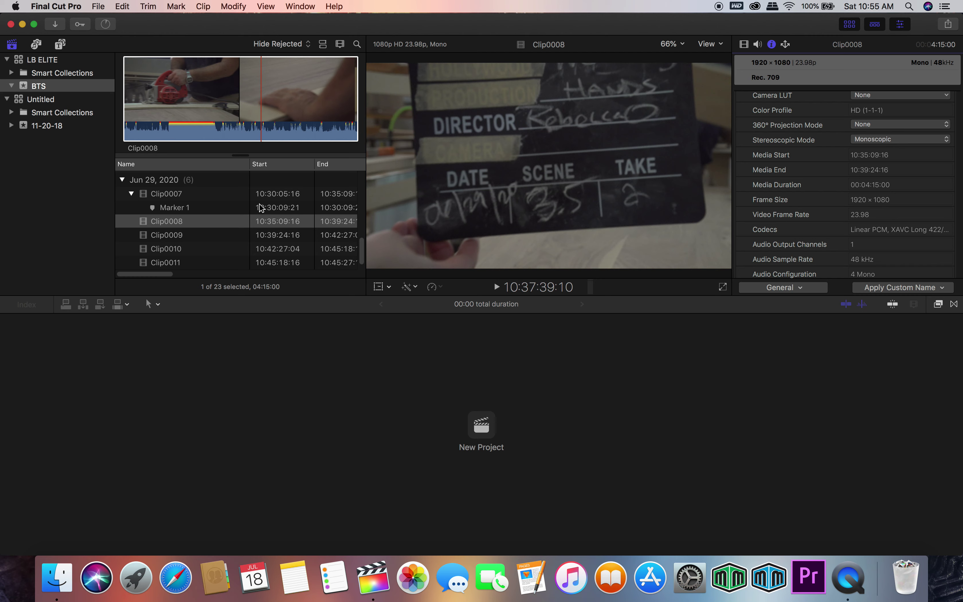
pyautogui.scroll(8, 895, 195)
pyautogui.scroll(1, 895, 195)
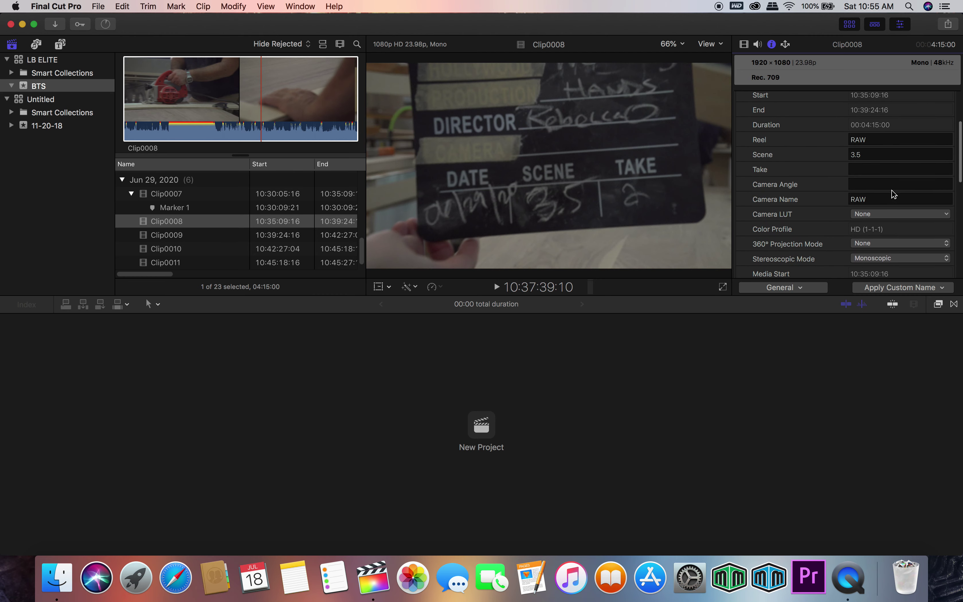
pyautogui.click(872, 170)
pyautogui.write('2')
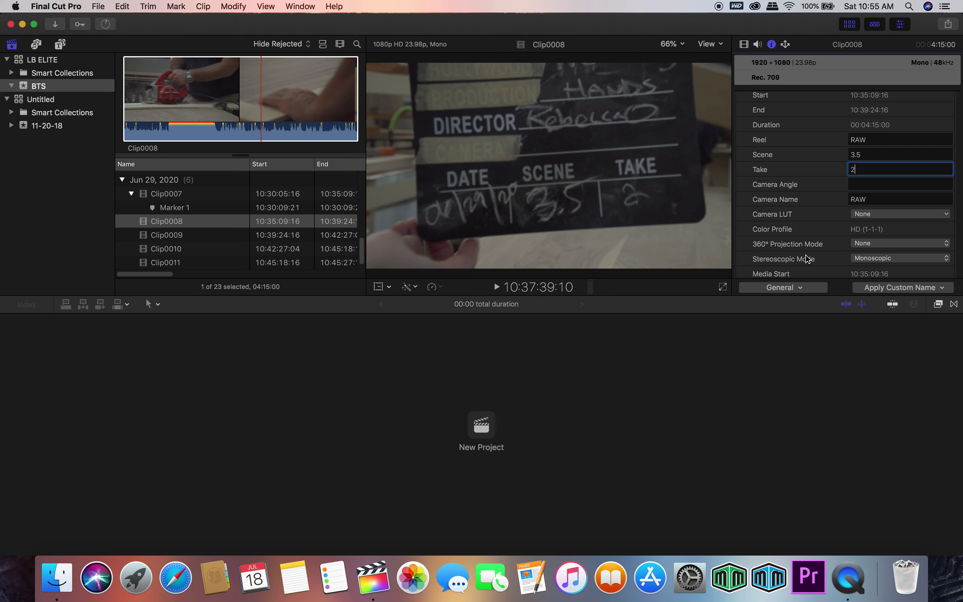
pyautogui.click(801, 290)
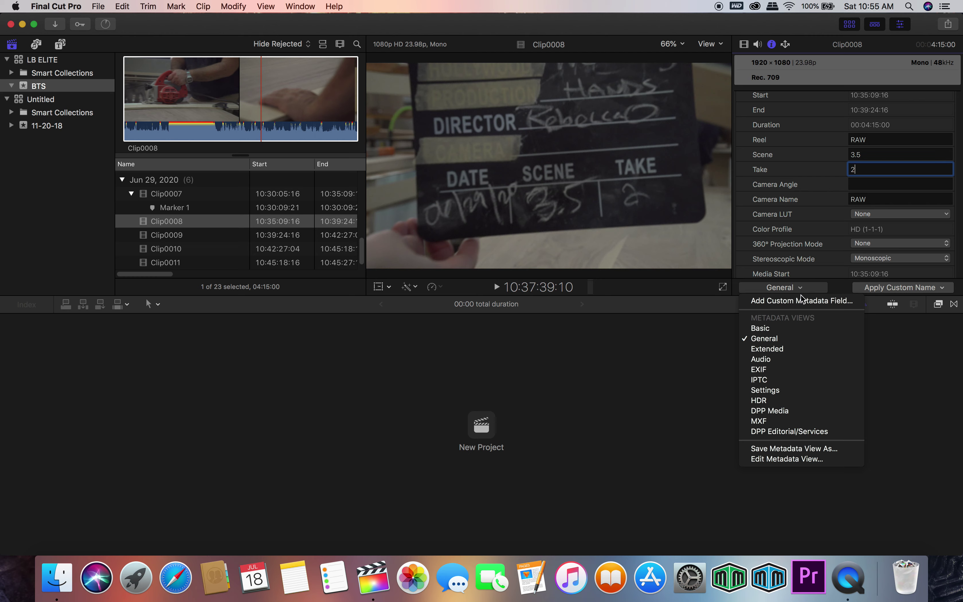
pyautogui.click(797, 287)
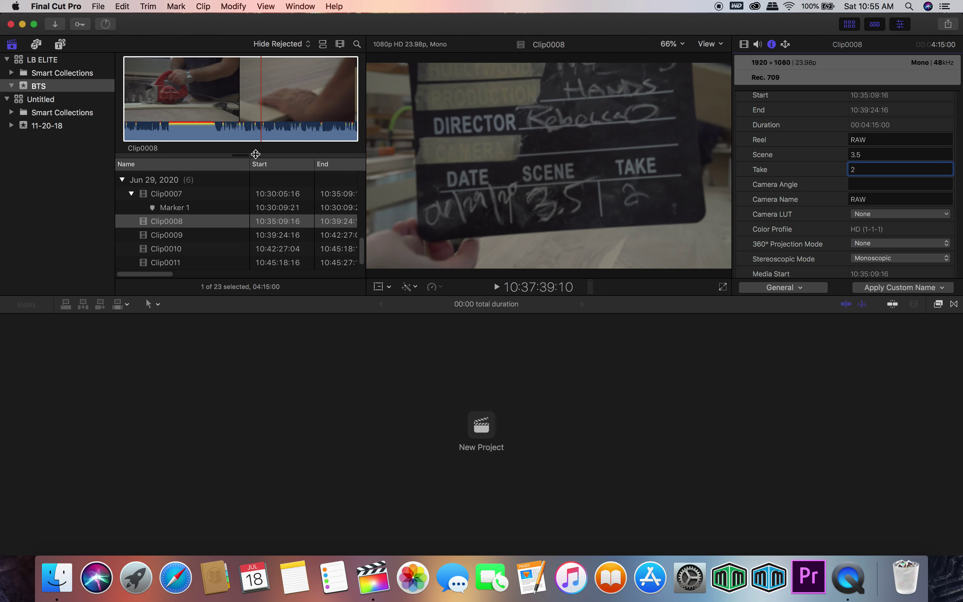
# Rename Clip0008 as HANDS in the clip list.
pyautogui.click(223, 105)
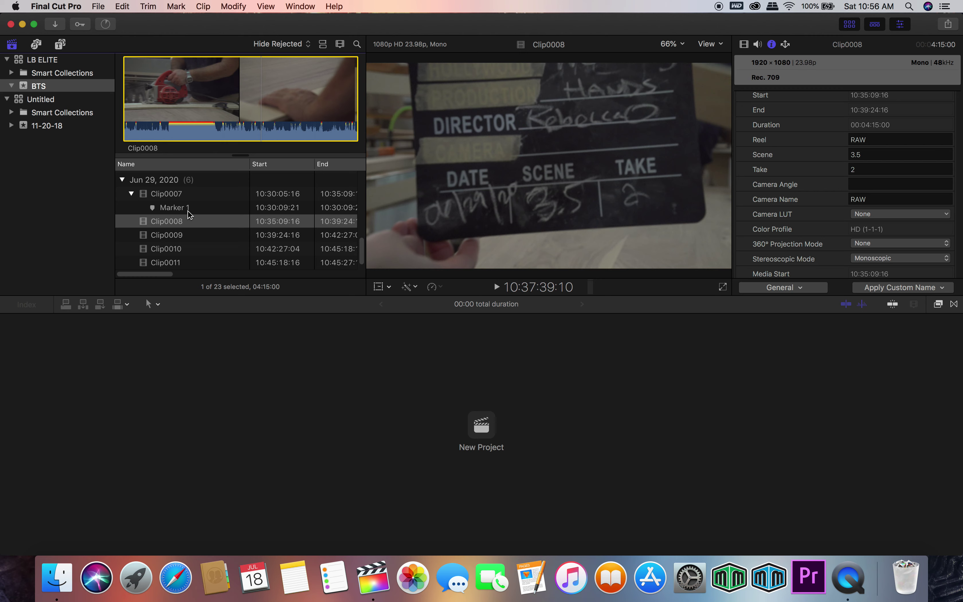
pyautogui.click(178, 222)
pyautogui.click(178, 221)
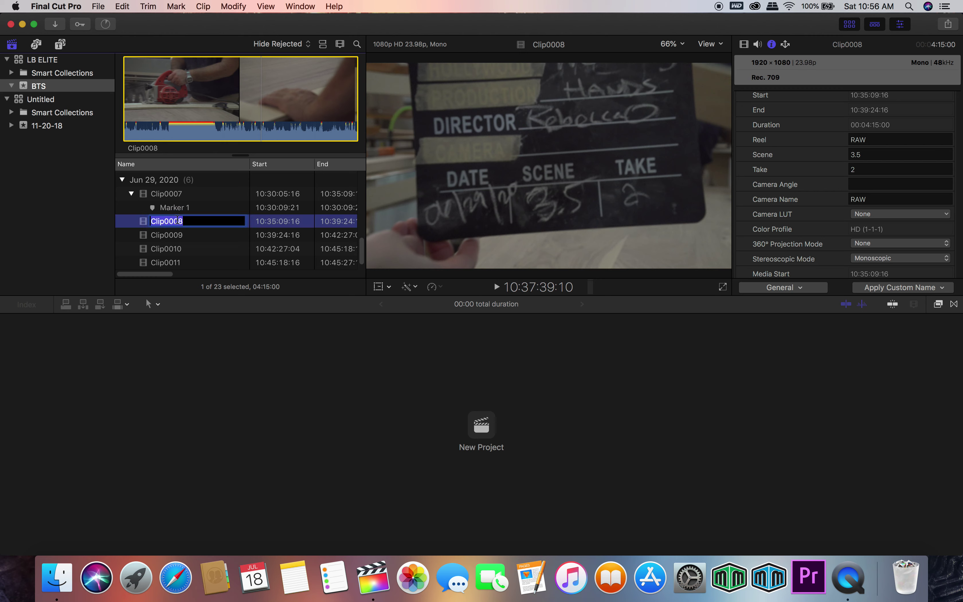
pyautogui.write('HANDS')
pyautogui.press('Return')
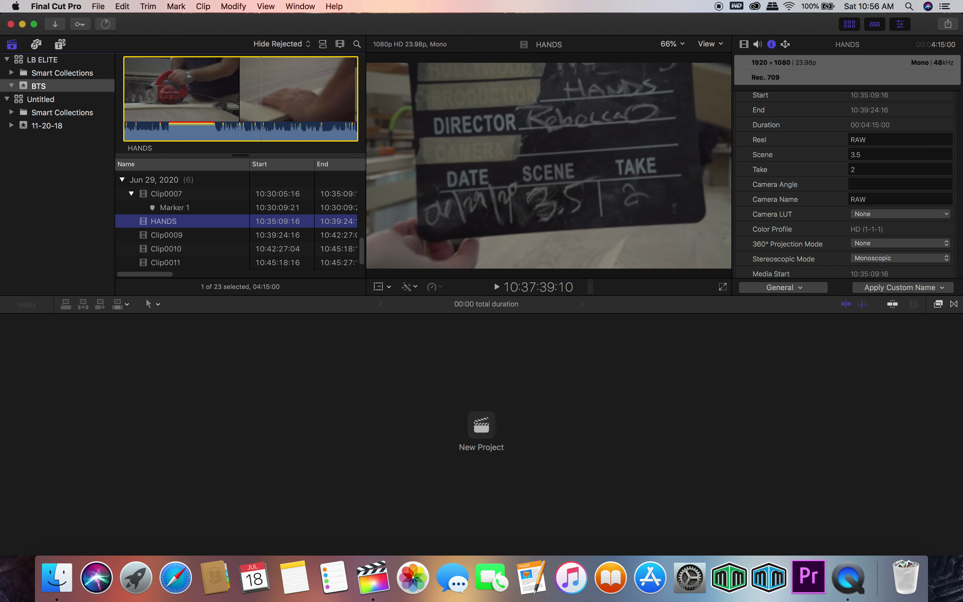
# Rename Clip0007 as PRECUT in the clip list.
pyautogui.click(155, 198)
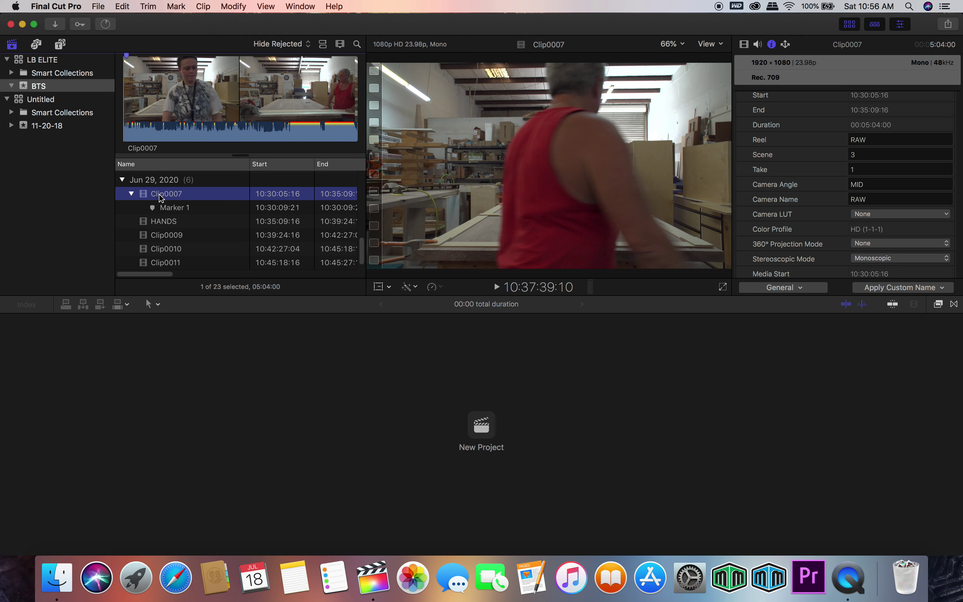
pyautogui.click(161, 197)
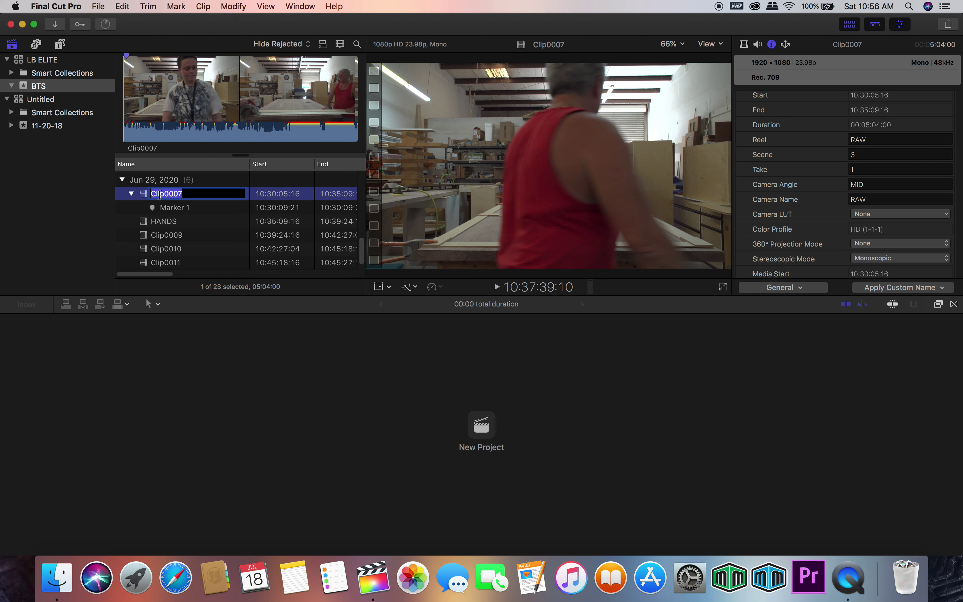
pyautogui.write('PRE')
pyautogui.press('super+z')
pyautogui.write('A')
pyautogui.press('BackSpace')
pyautogui.press('BackSpace')
pyautogui.write('PRECUT')
pyautogui.press('Return')
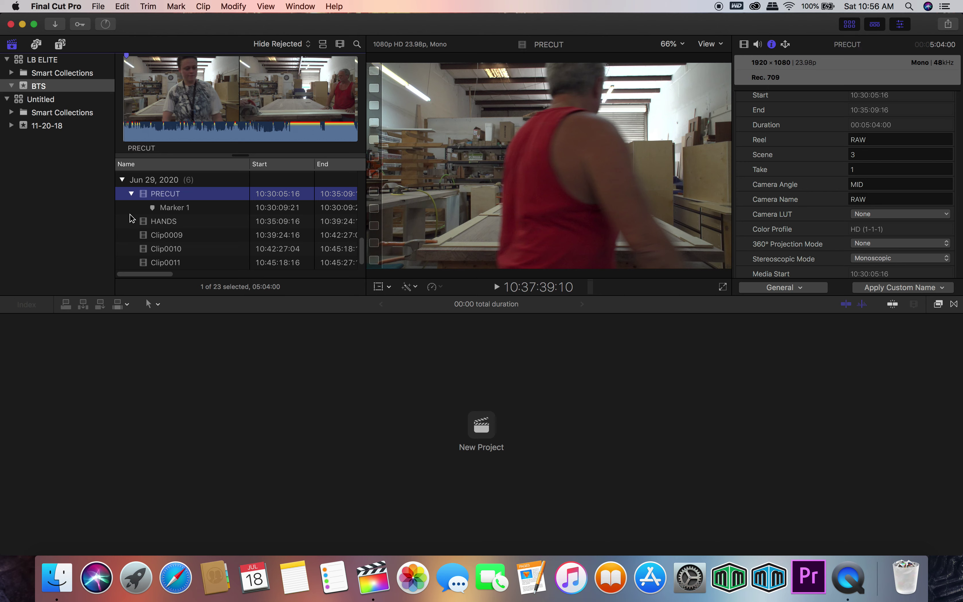
# Select the HANDS clip and look through its remaining General metadata, down to the event, location and media representations.
pyautogui.click(157, 222)
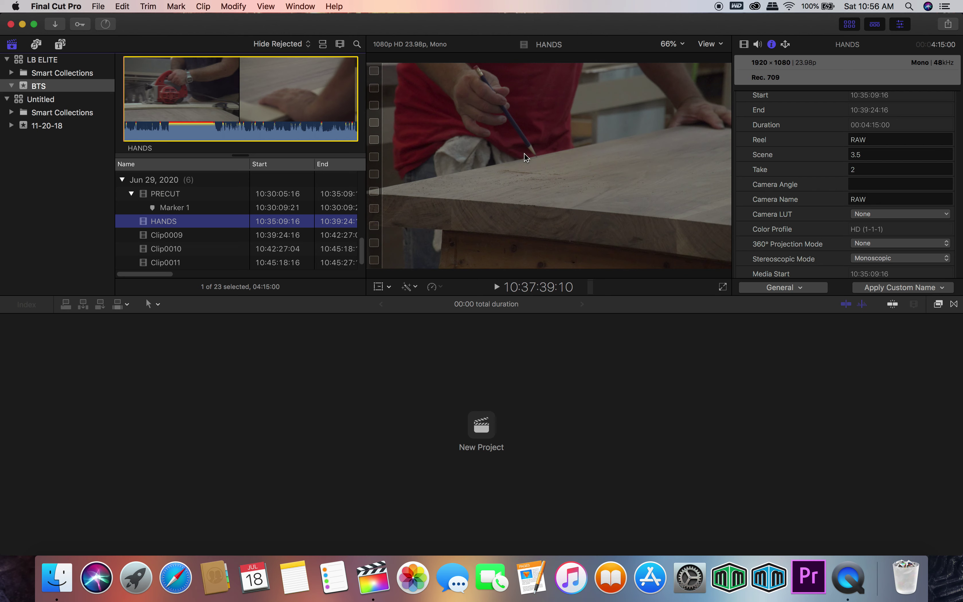
pyautogui.scroll(-10, 808, 169)
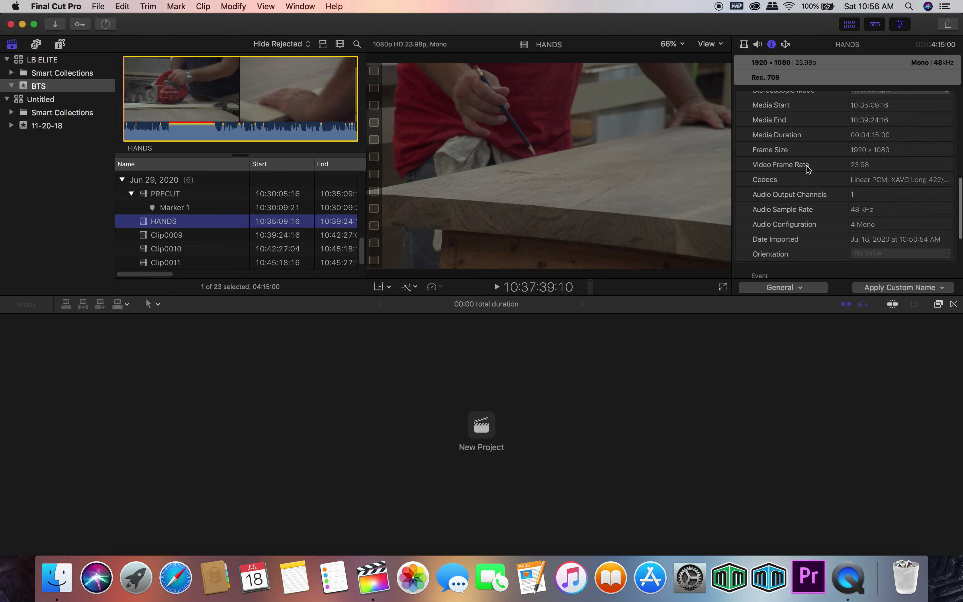
pyautogui.scroll(2, 808, 169)
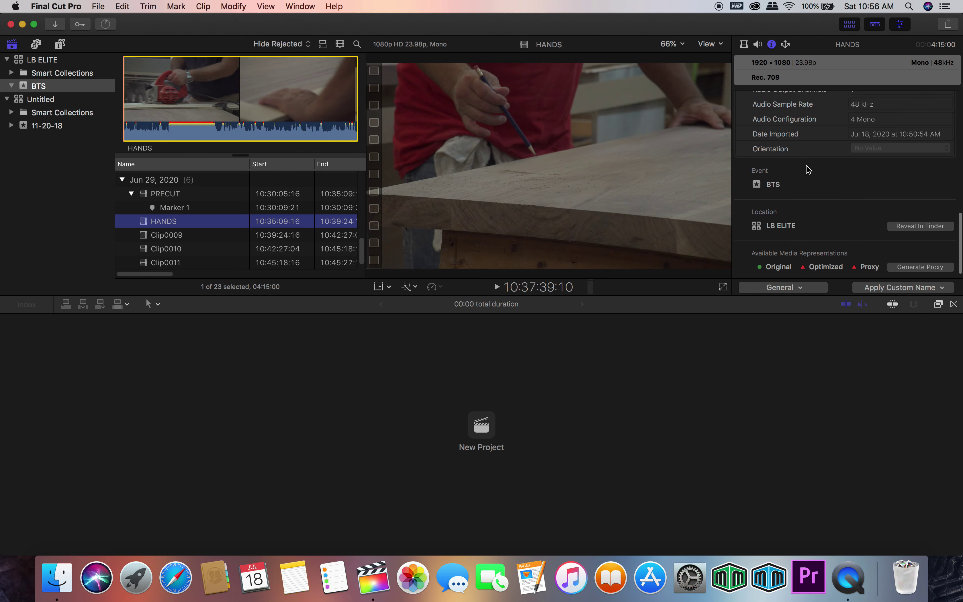
pyautogui.scroll(-2, 808, 169)
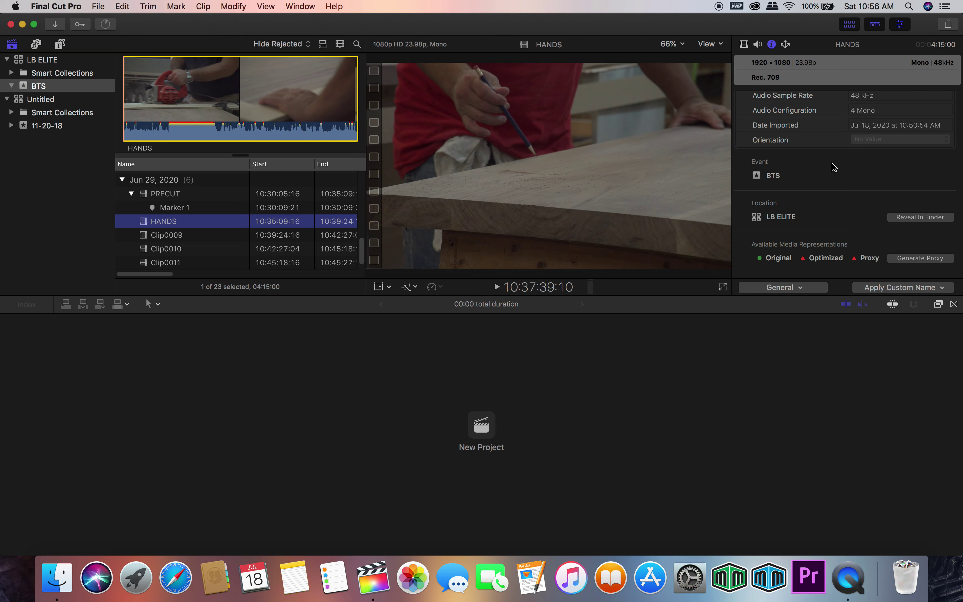
pyautogui.scroll(-2, 834, 167)
pyautogui.click(106, 4)
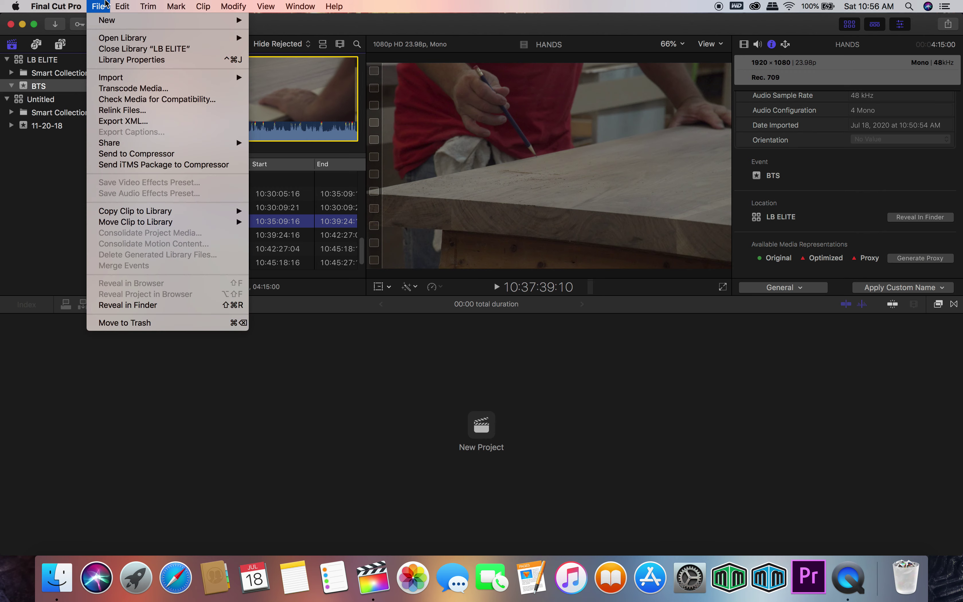
pyautogui.click(99, 5)
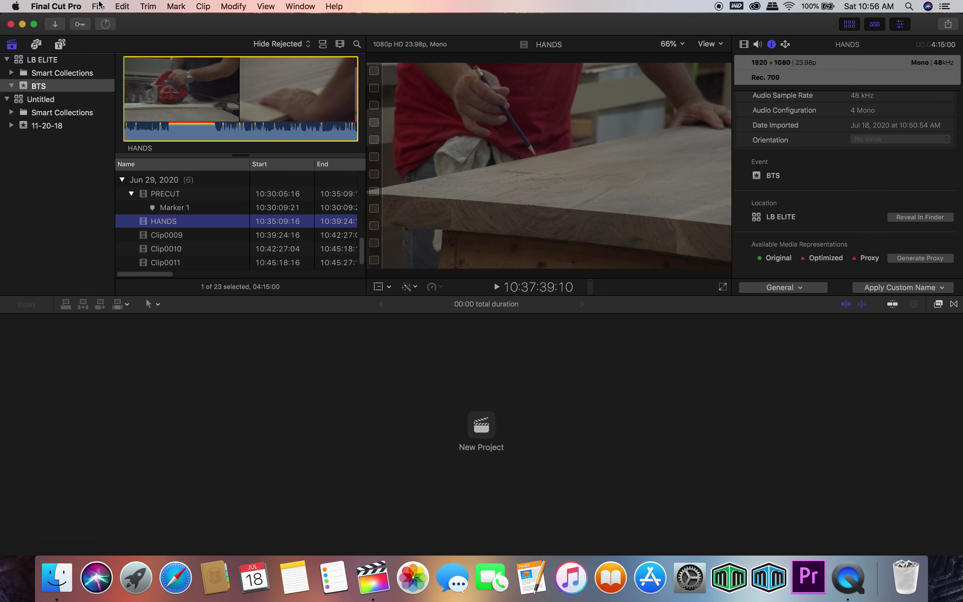
# Select Clip0009 and place the playhead on its slate frame at 10:41:02:05.
pyautogui.click(163, 237)
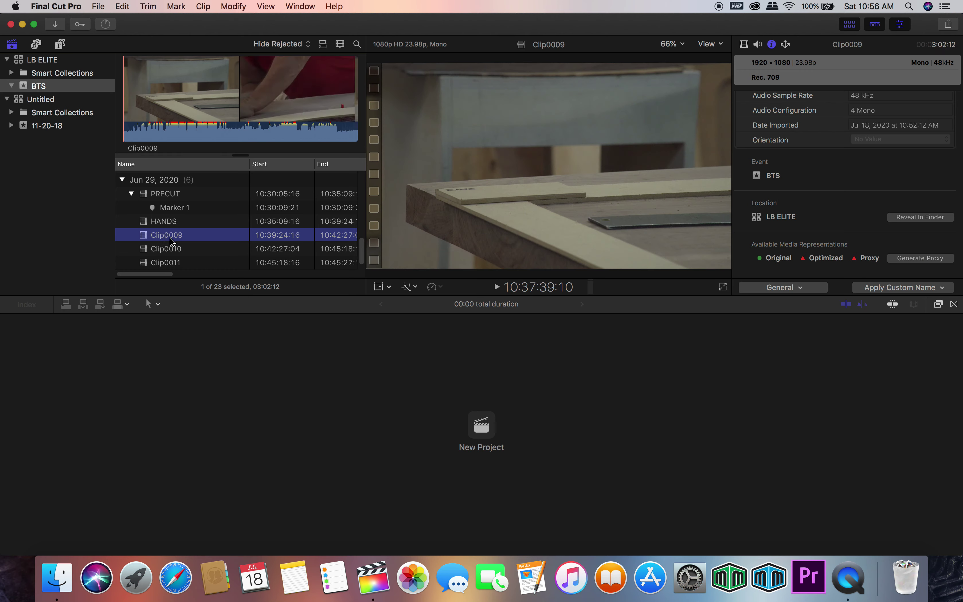
pyautogui.click(184, 92)
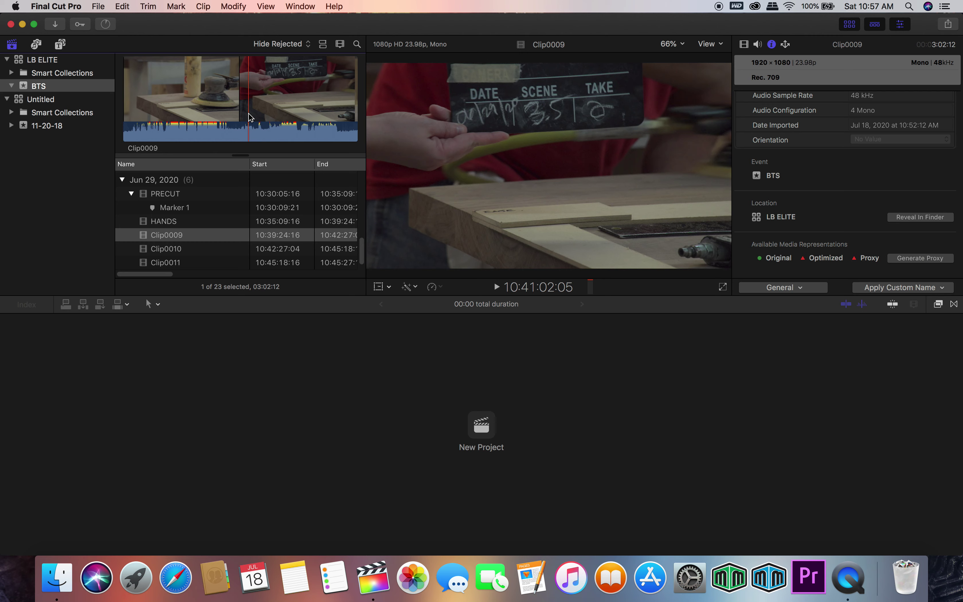
pyautogui.click(250, 116)
# Set Clip0009's scene to 3.5 and its take to 3 in the General metadata.
pyautogui.scroll(1, 817, 147)
pyautogui.scroll(10, 817, 146)
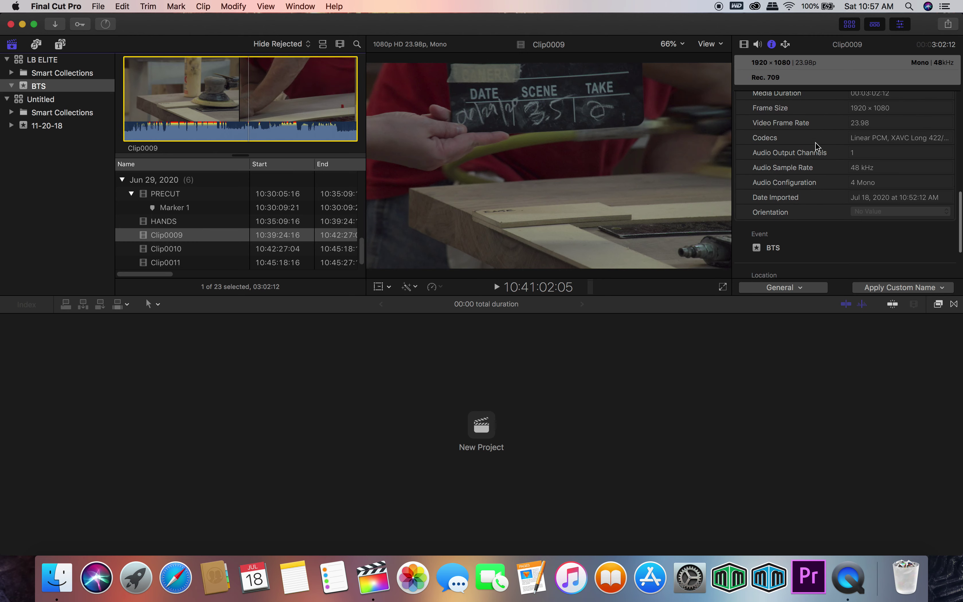
pyautogui.scroll(1, 817, 146)
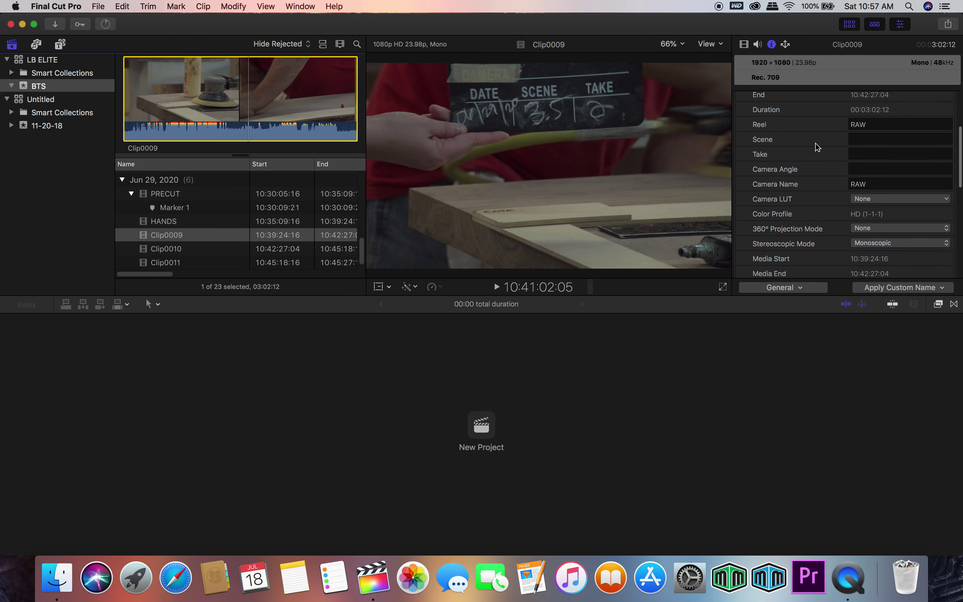
pyautogui.click(855, 140)
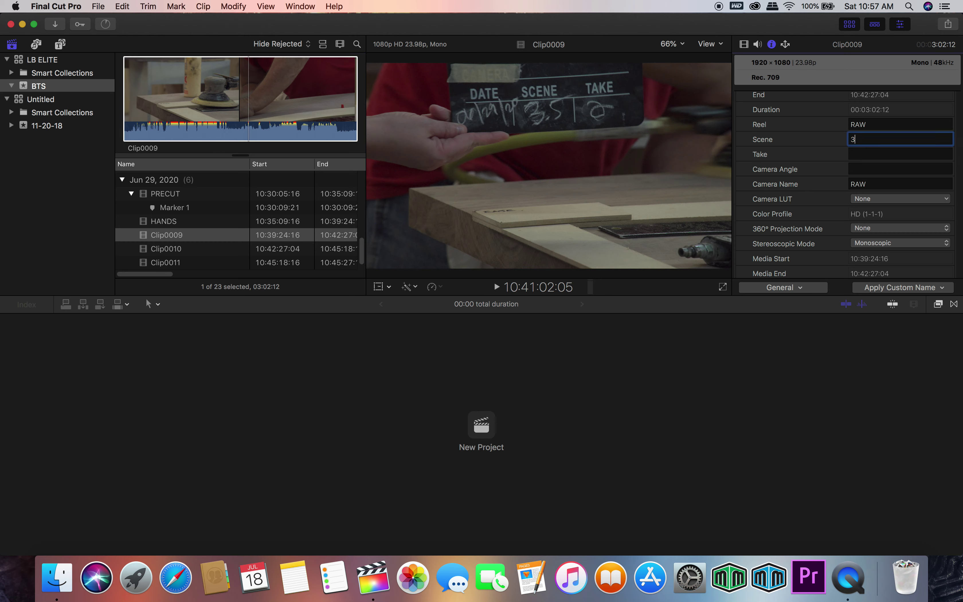
pyautogui.click(864, 154)
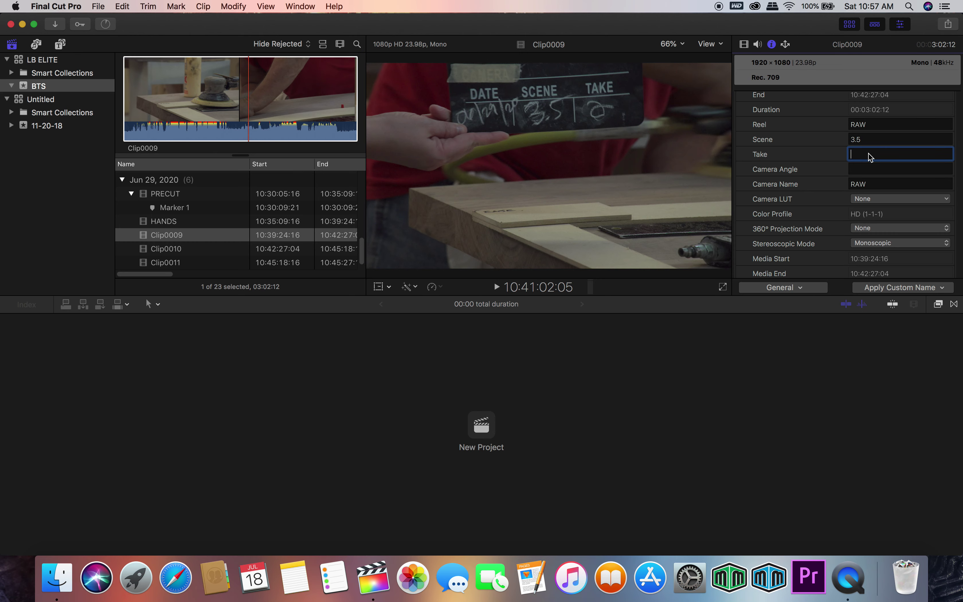
pyautogui.write('3')
# Add the note "should be take 3 not 2" to Clip0009's General metadata.
pyautogui.scroll(-5, 836, 186)
pyautogui.scroll(-5, 834, 186)
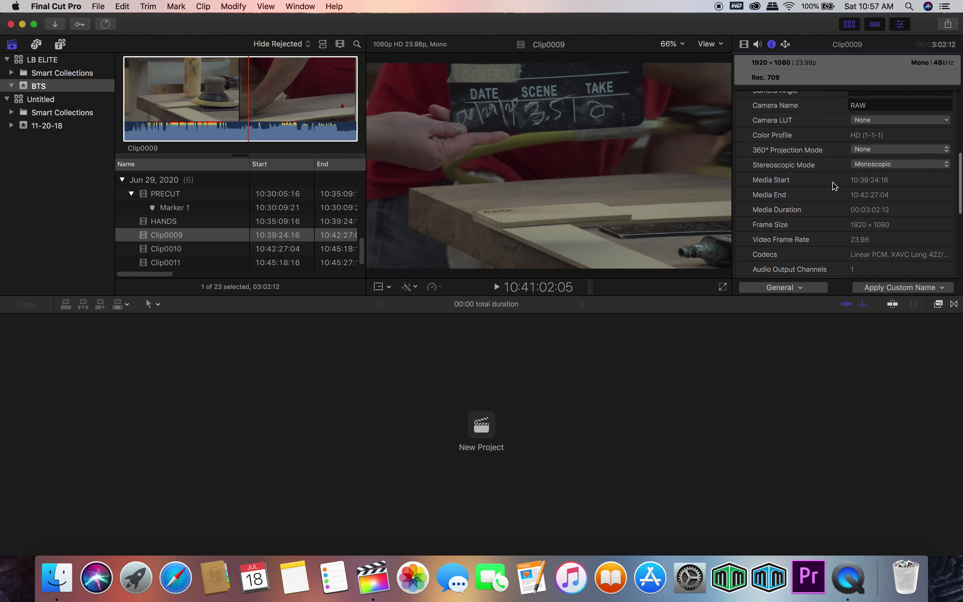
pyautogui.scroll(-3, 835, 186)
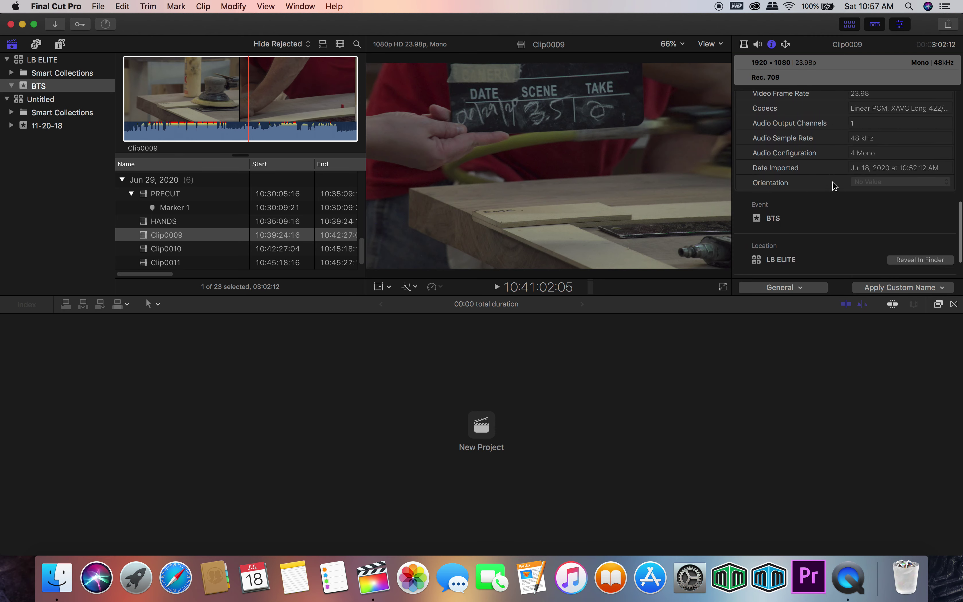
pyautogui.scroll(5, 835, 186)
pyautogui.scroll(8, 834, 186)
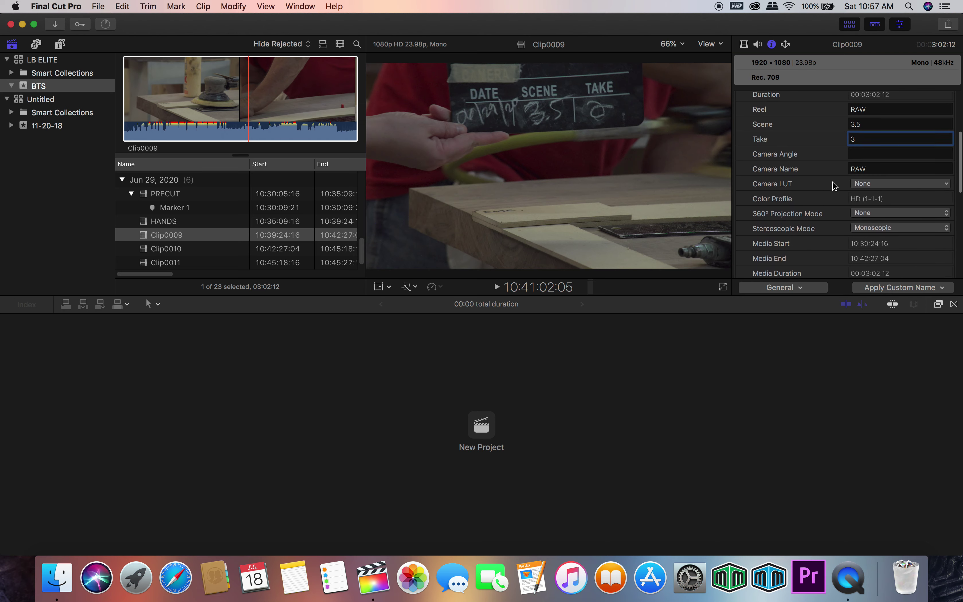
pyautogui.scroll(2, 835, 186)
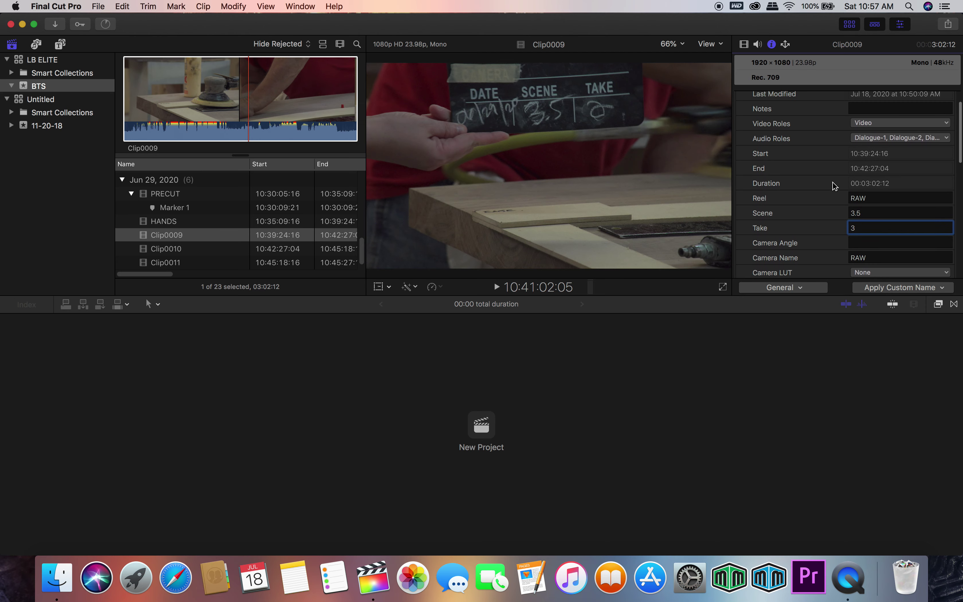
pyautogui.click(867, 135)
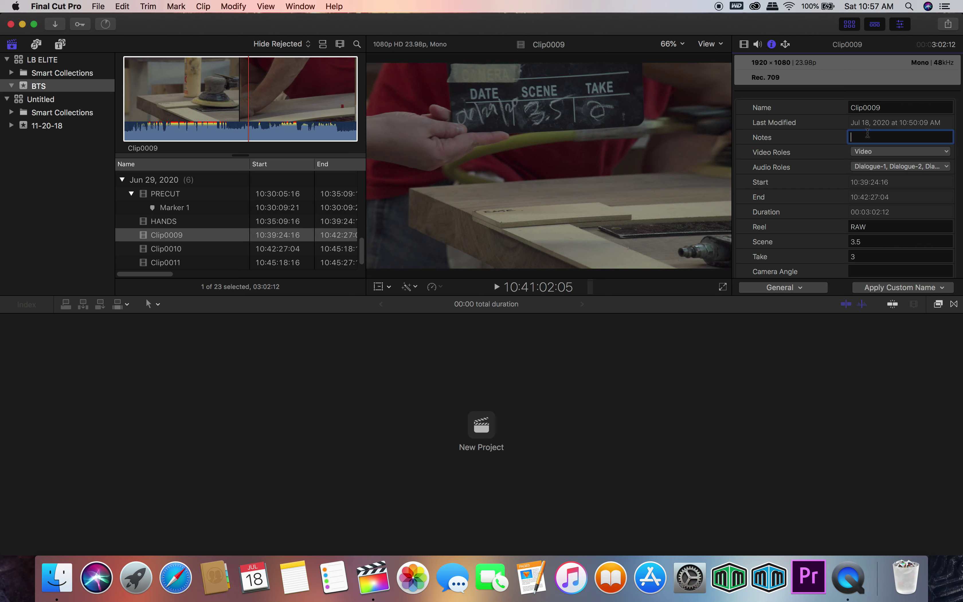
pyautogui.press('Return')
pyautogui.click(866, 136)
pyautogui.write('SHould be take 3 not 2')
pyautogui.click(884, 243)
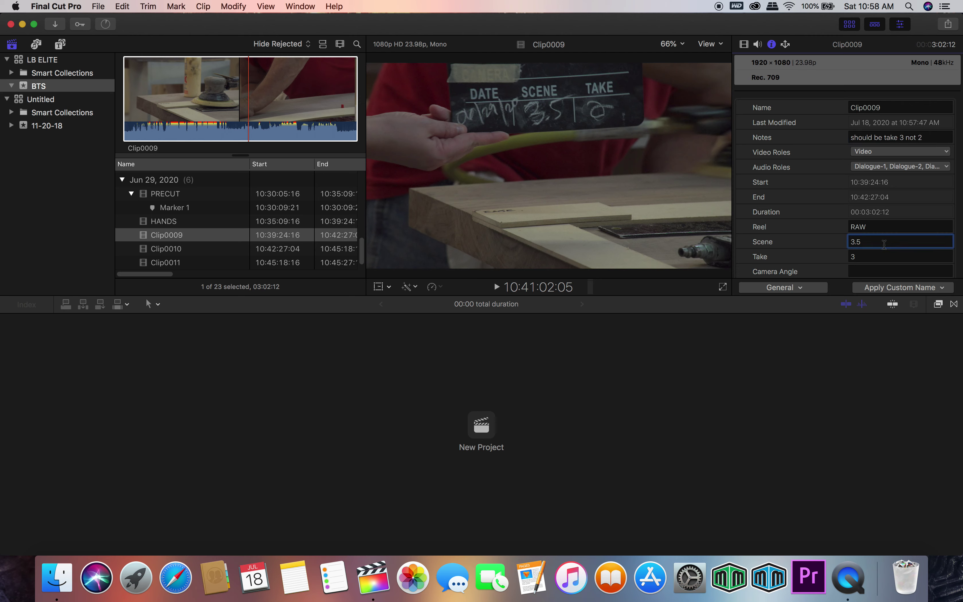
pyautogui.scroll(-2, 884, 243)
pyautogui.scroll(2, 881, 251)
# Rename Clip0009 as HANDS 2ND TAKE in the clip list.
pyautogui.click(173, 235)
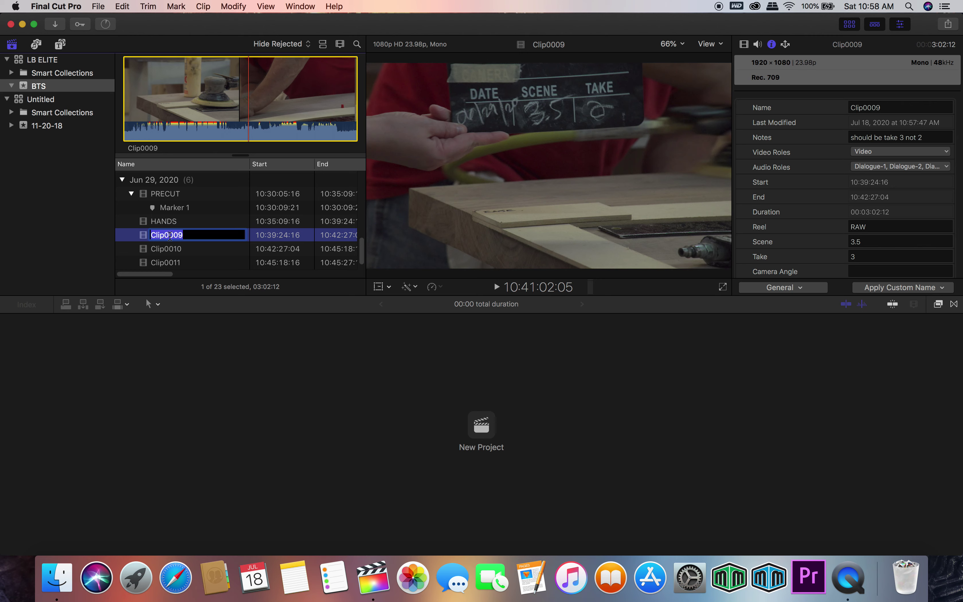
pyautogui.write('HANDS 2ND TAKE')
pyautogui.press('Return')
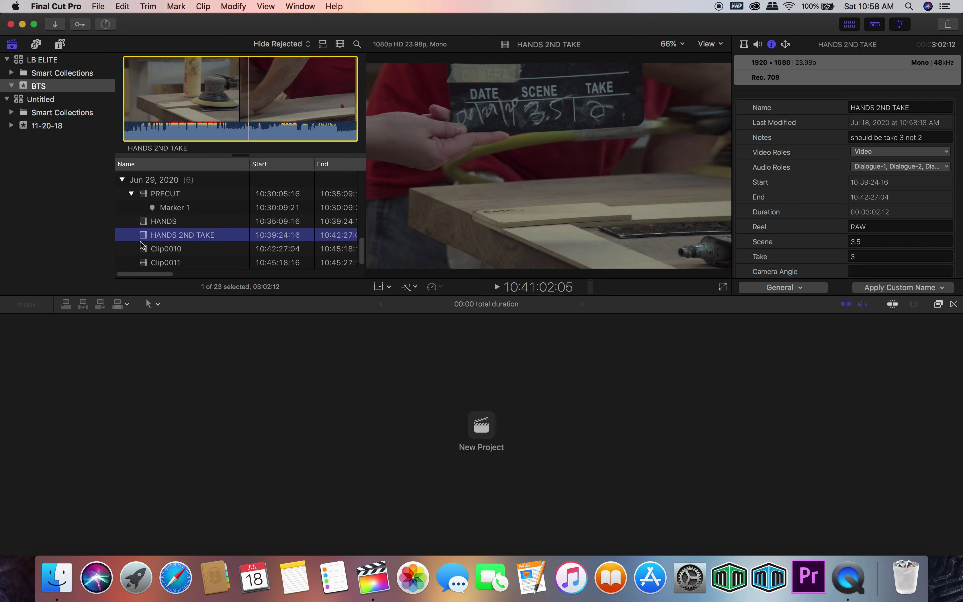
# Place the playhead on Clip0010's slate frame at 10:43:15:08 and set its scene to 3.5 and take to 3.
pyautogui.scroll(-1, 147, 250)
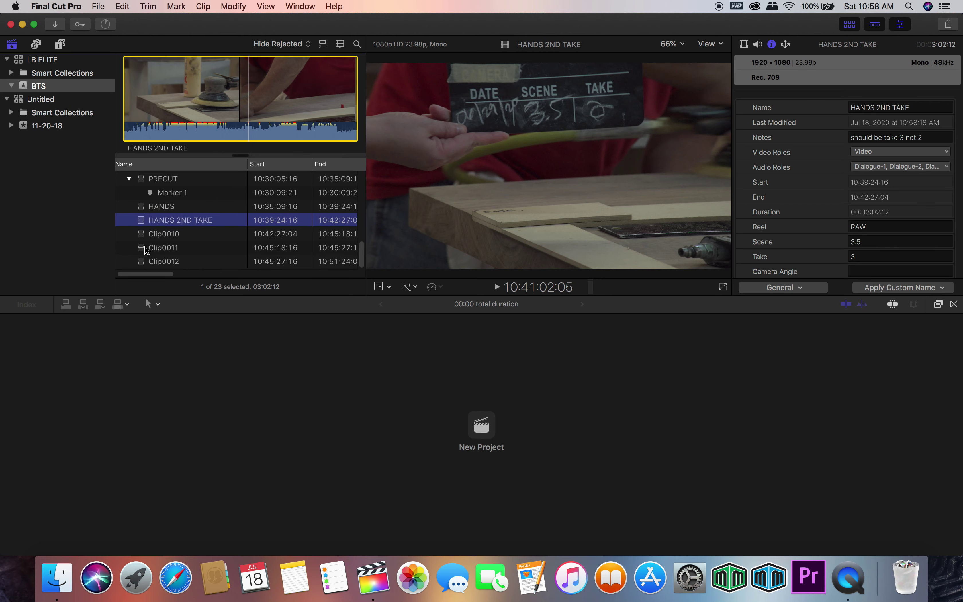
pyautogui.click(153, 236)
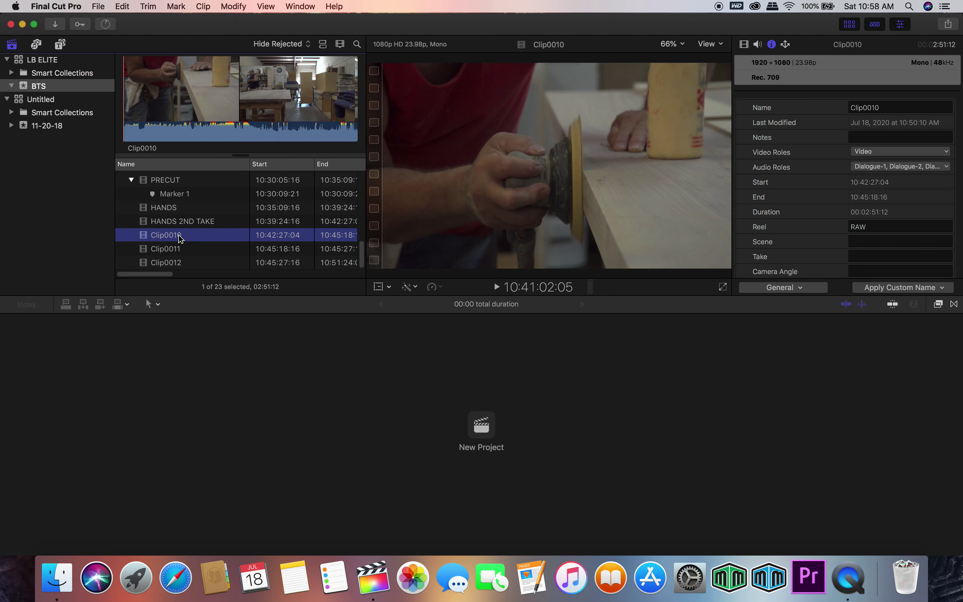
pyautogui.click(190, 114)
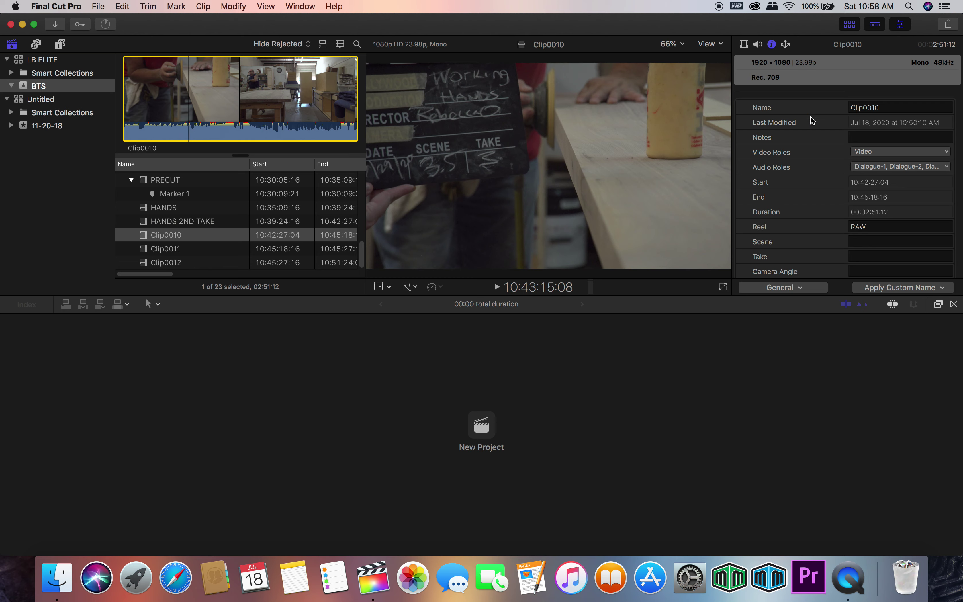
pyautogui.click(863, 238)
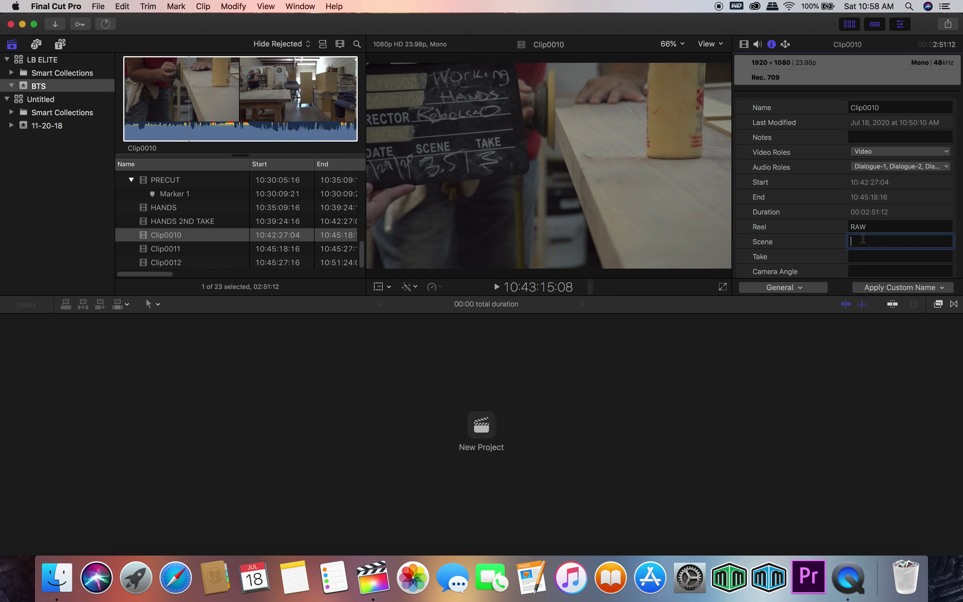
pyautogui.click(870, 256)
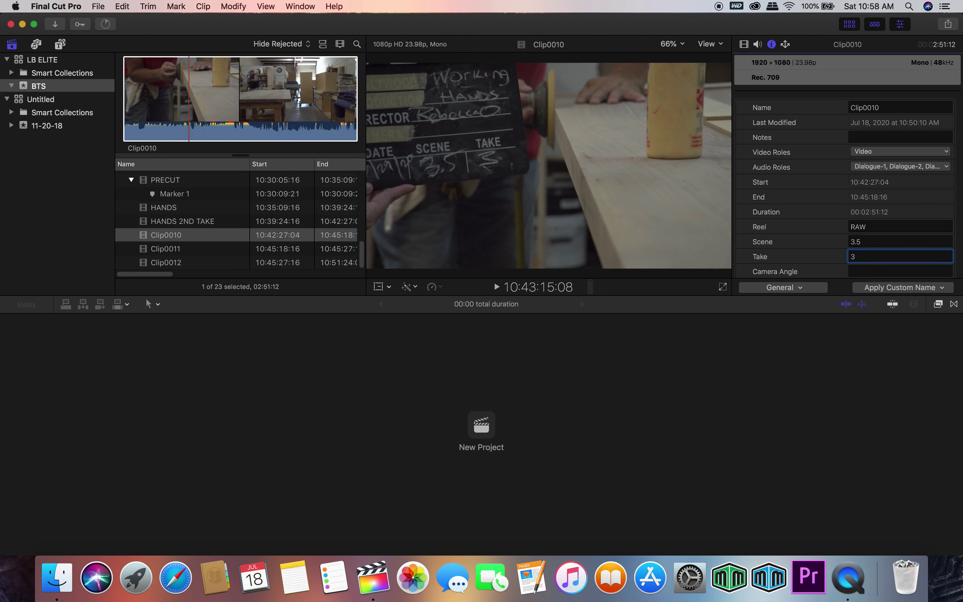
# Delete the note from the HANDS 2ND TAKE clip's General metadata.
pyautogui.click(216, 223)
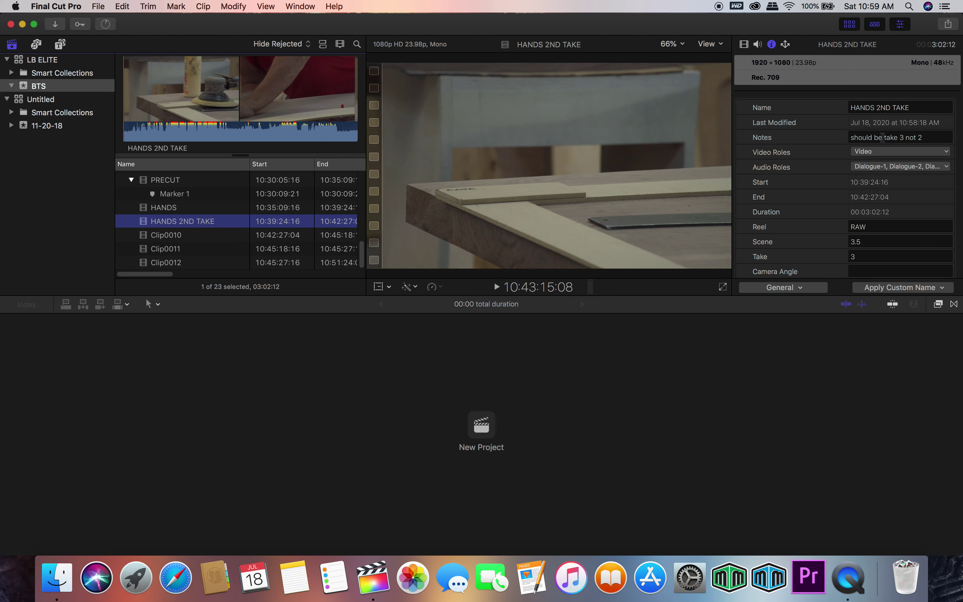
pyautogui.click(883, 137)
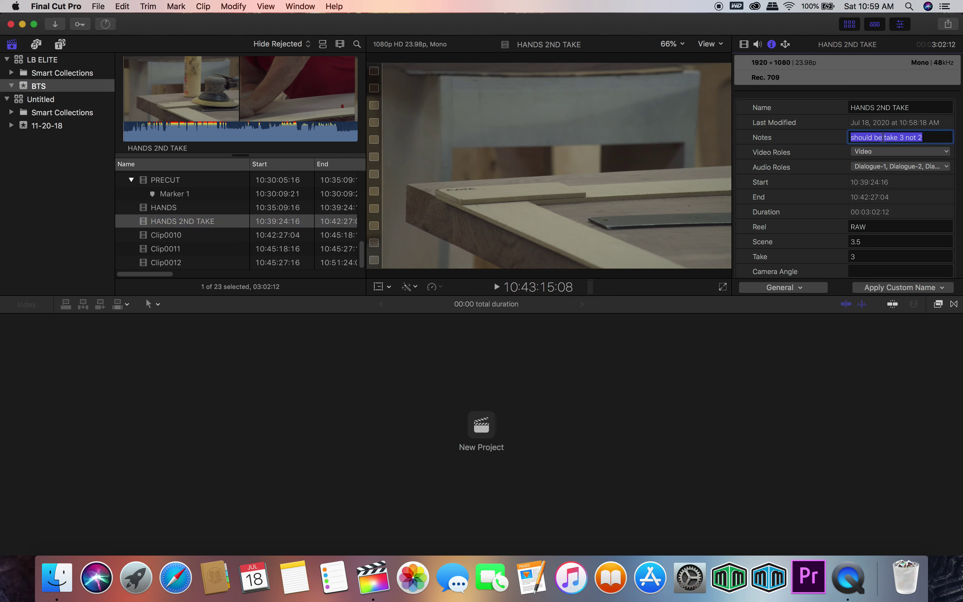
pyautogui.press('BackSpace')
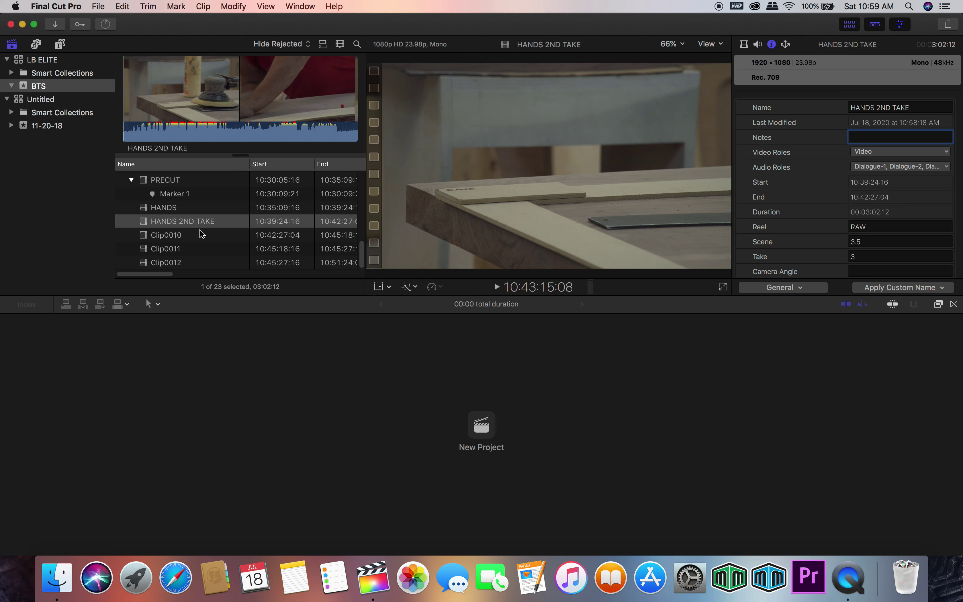
# Compare the footage and slates of Clip0010 and HANDS 2ND TAKE.
pyautogui.click(191, 235)
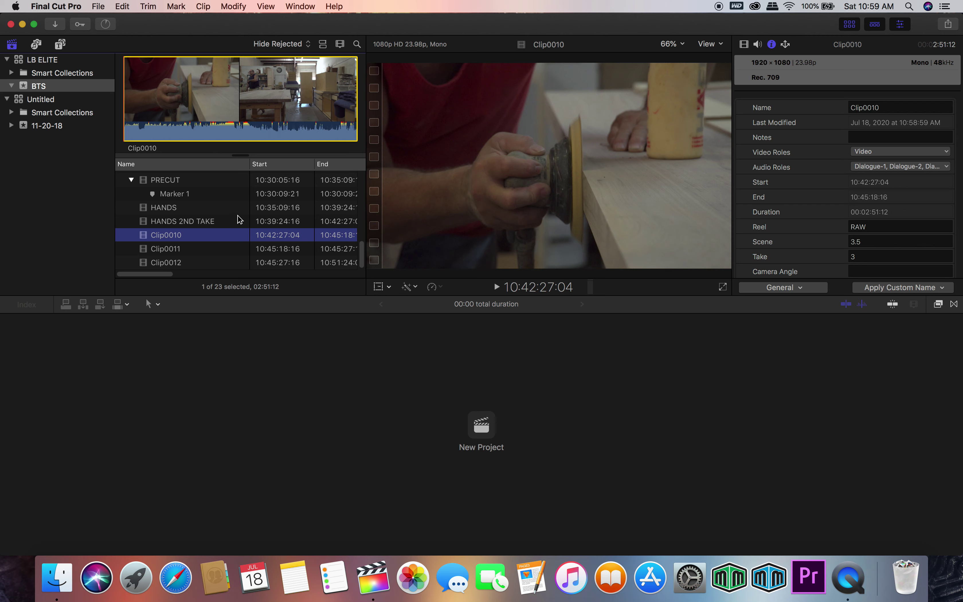
pyautogui.click(187, 207)
pyautogui.click(187, 222)
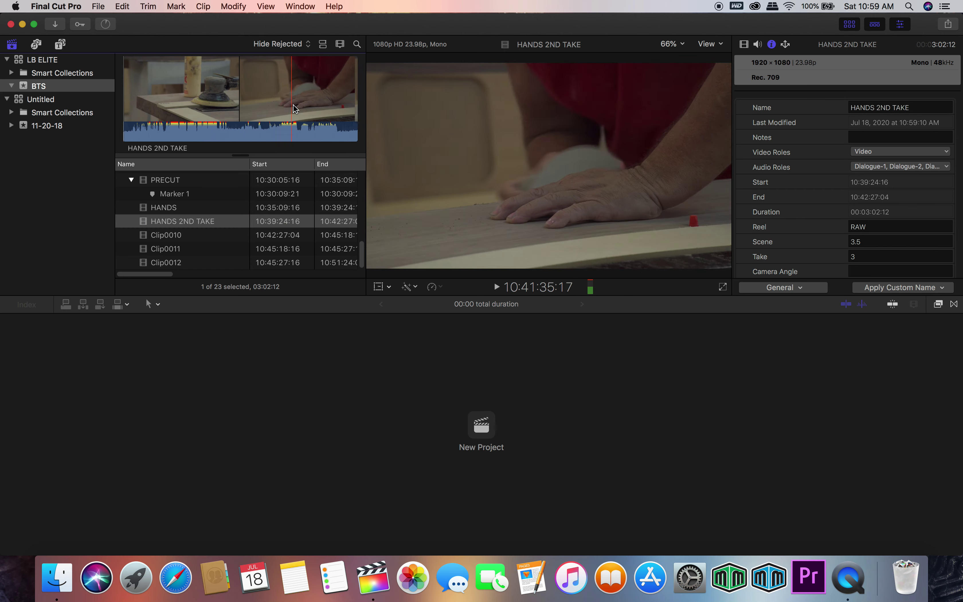
pyautogui.click(191, 237)
pyautogui.click(191, 225)
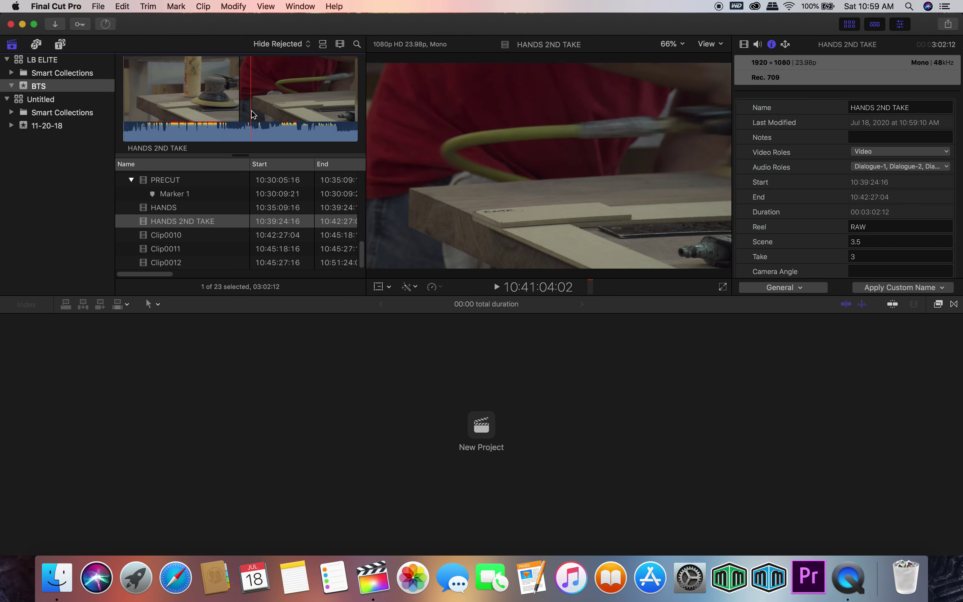
# Rename Clip0010 as HANDS 3RD TAKE in the clip list.
pyautogui.click(175, 234)
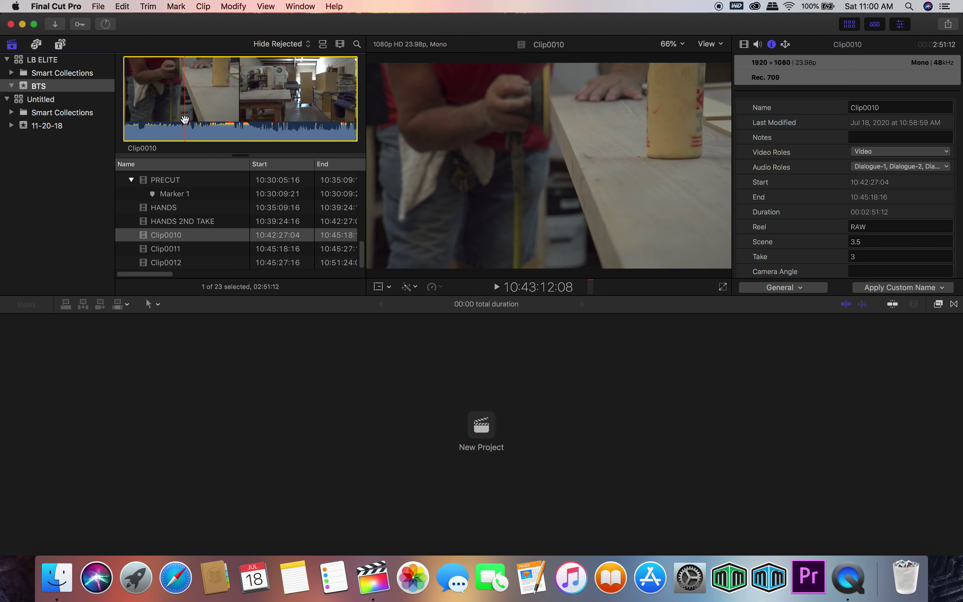
pyautogui.click(163, 234)
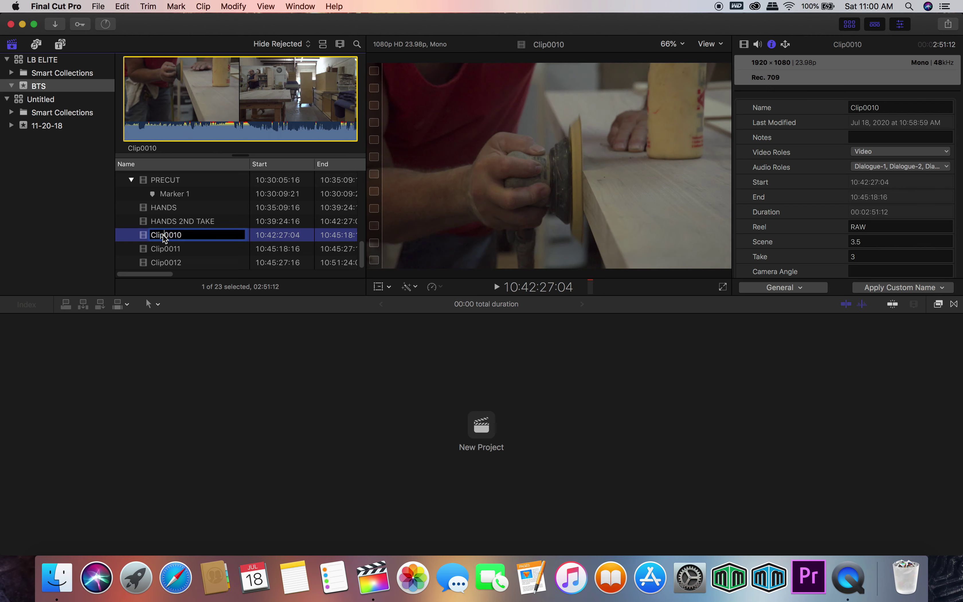
pyautogui.write('hANDS 3RD TAKE')
# Skim through Clip0011 and try to move it to the Trash.
pyautogui.click(170, 253)
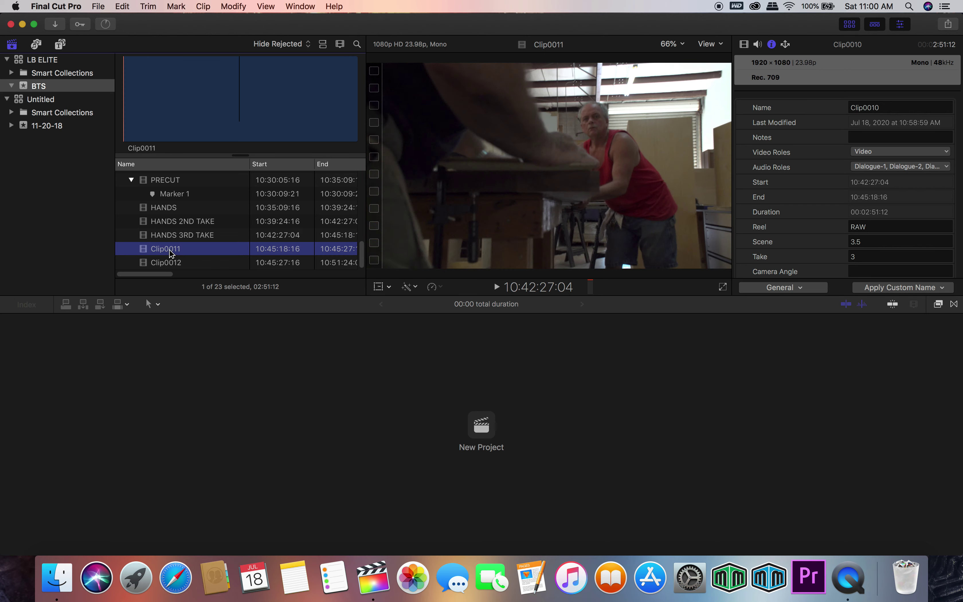
pyautogui.click(132, 104)
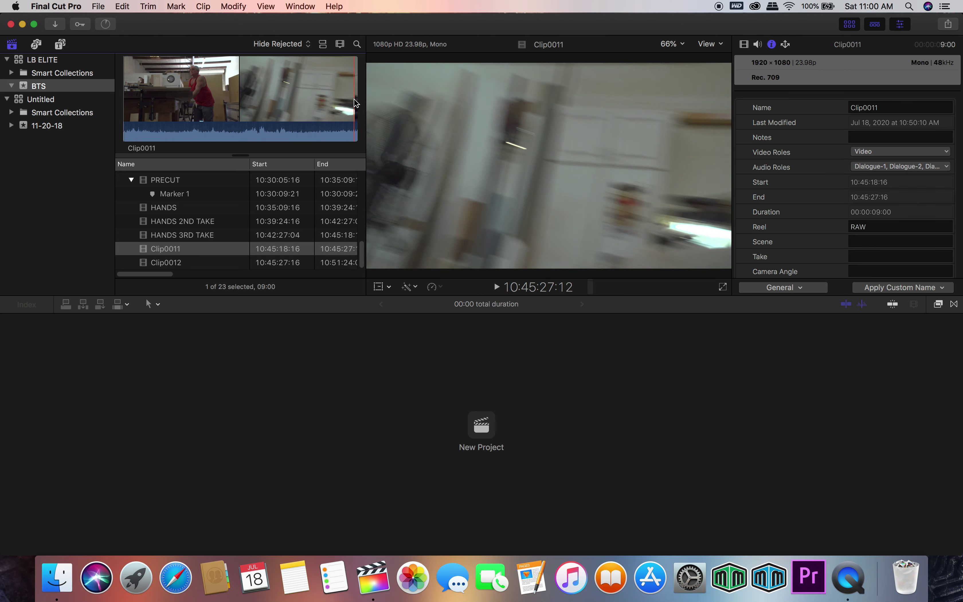
pyautogui.click(171, 250)
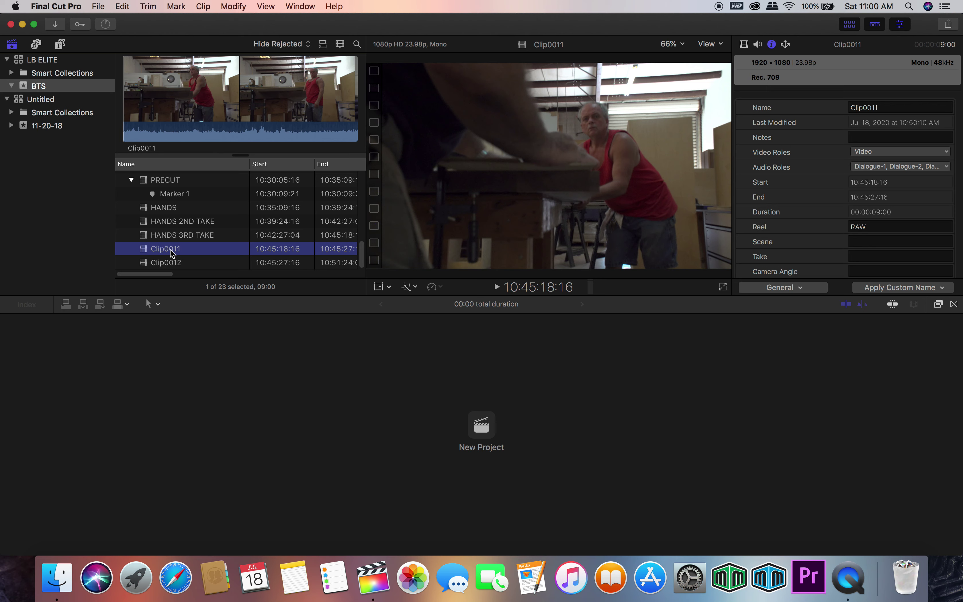
pyautogui.rightClick(171, 251)
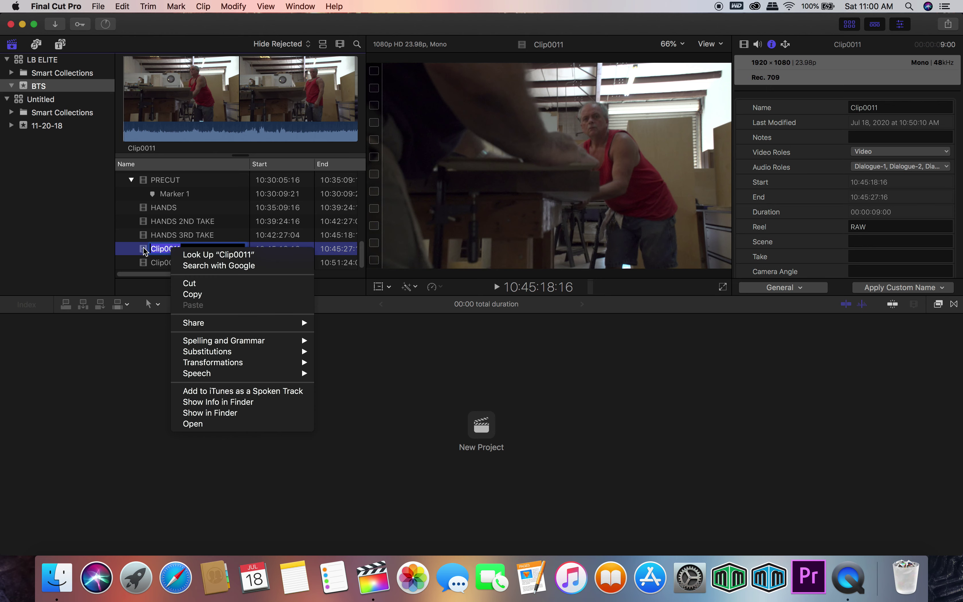
pyautogui.click(129, 248)
pyautogui.click(133, 252)
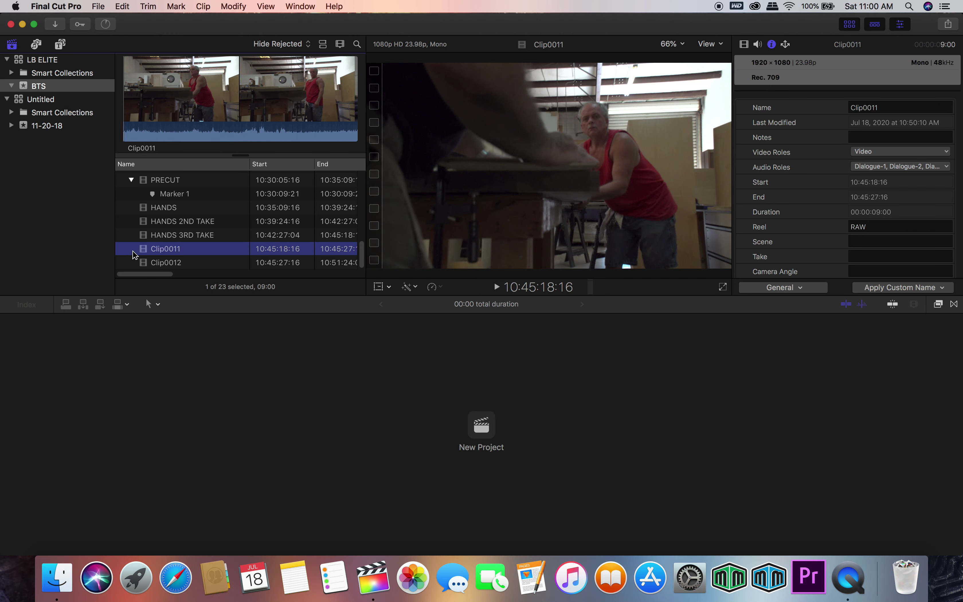
pyautogui.rightClick(135, 255)
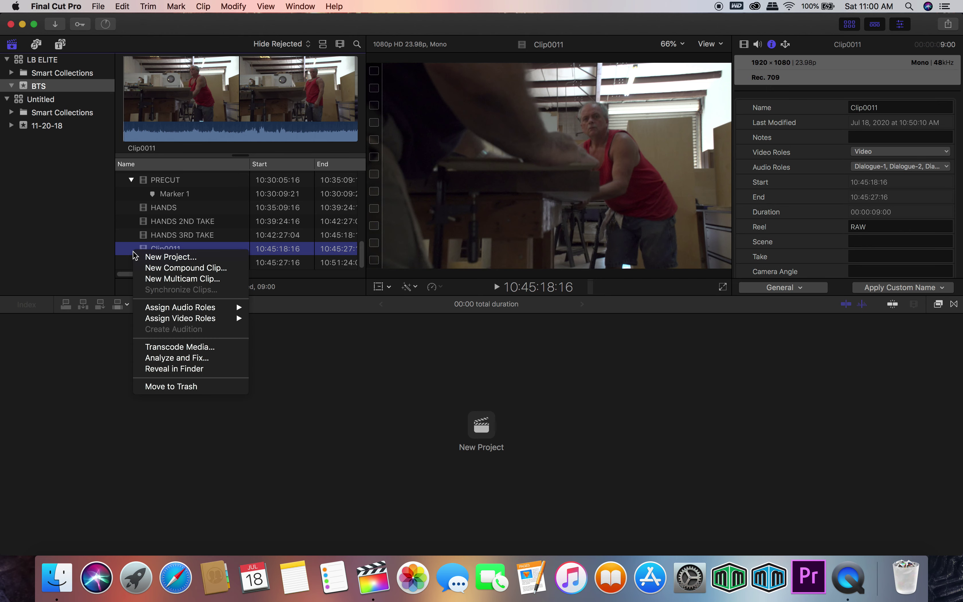
pyautogui.click(165, 386)
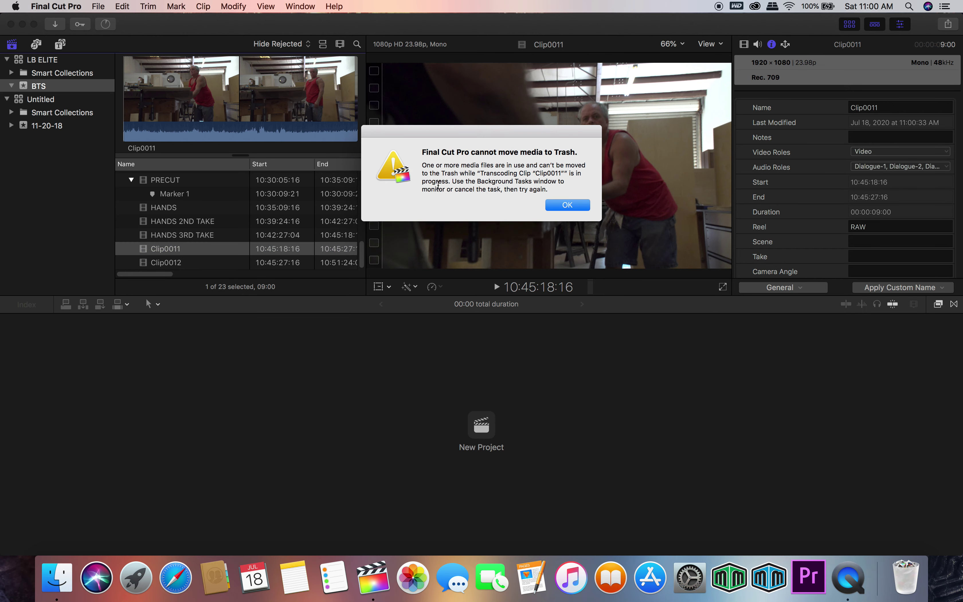
pyautogui.click(567, 205)
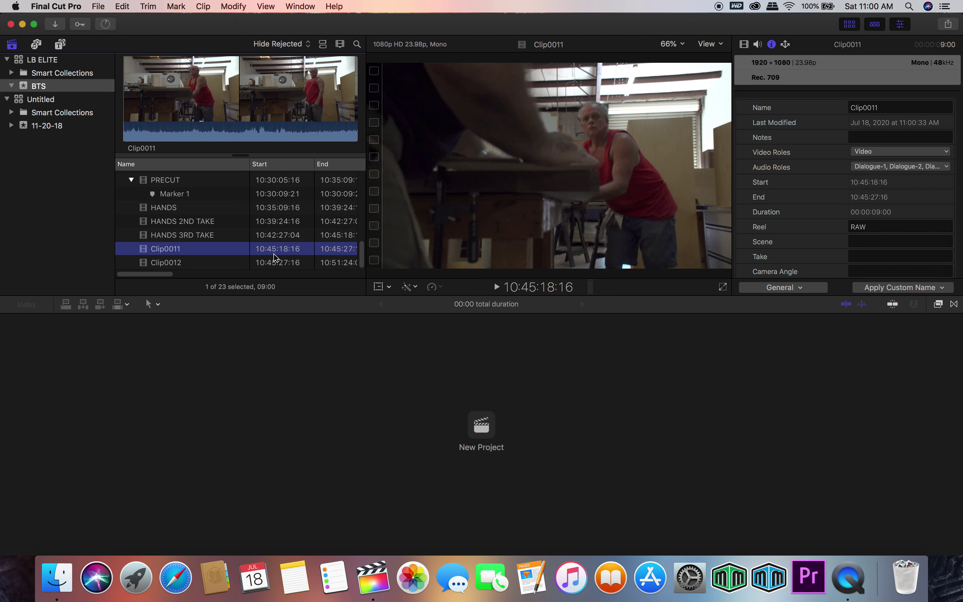
pyautogui.click(182, 261)
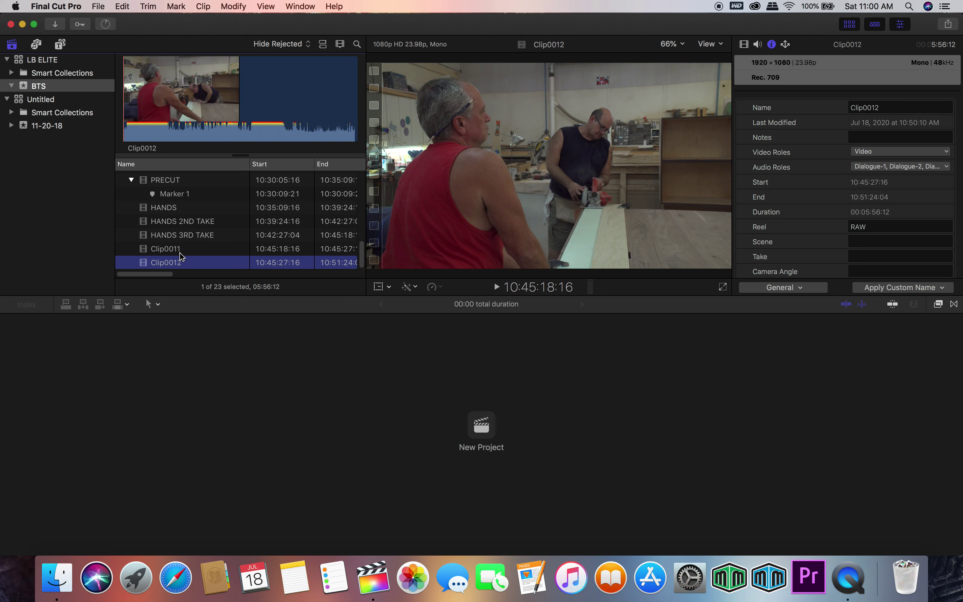
pyautogui.click(175, 249)
pyautogui.rightClick(176, 250)
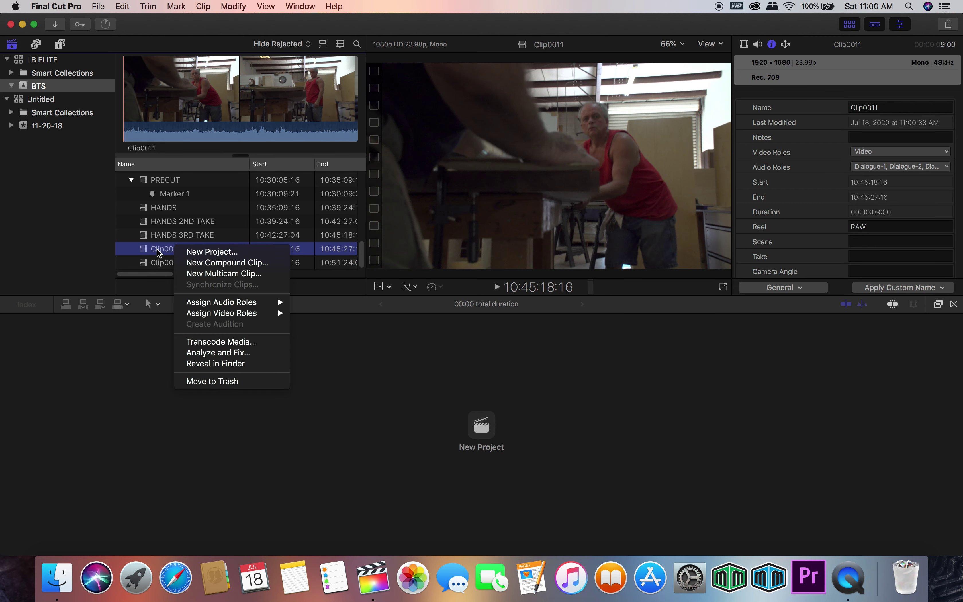
# Place the playhead on Clip0012's first slate at 10:45:30:21 and set its scene to 3.6 and take to 1.
pyautogui.click(155, 264)
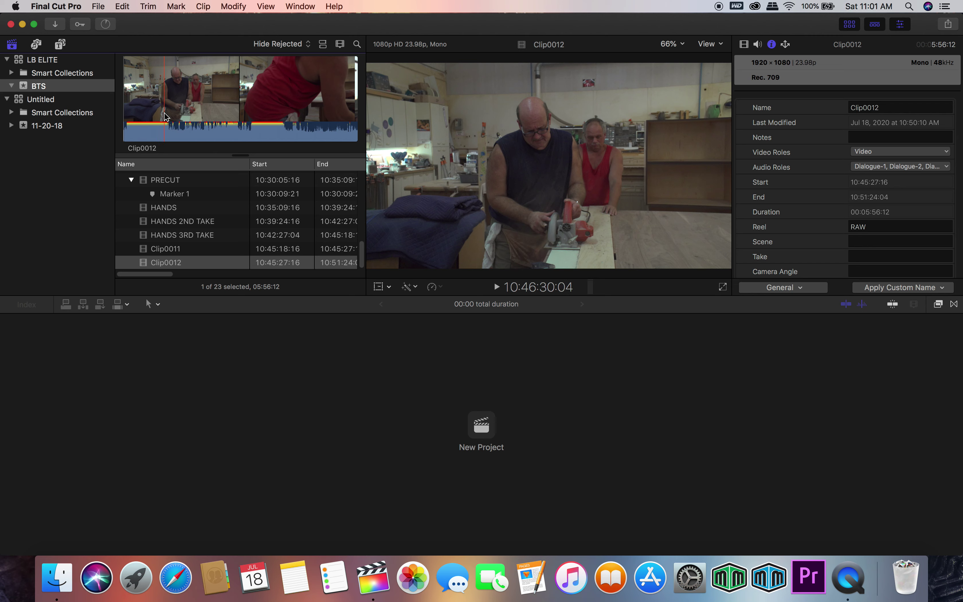
pyautogui.click(128, 120)
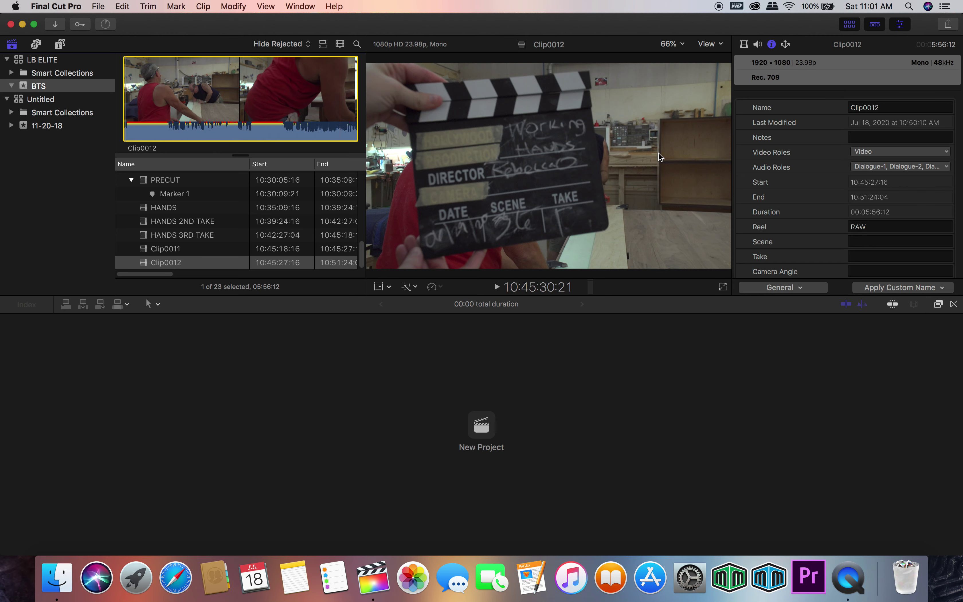
pyautogui.click(857, 249)
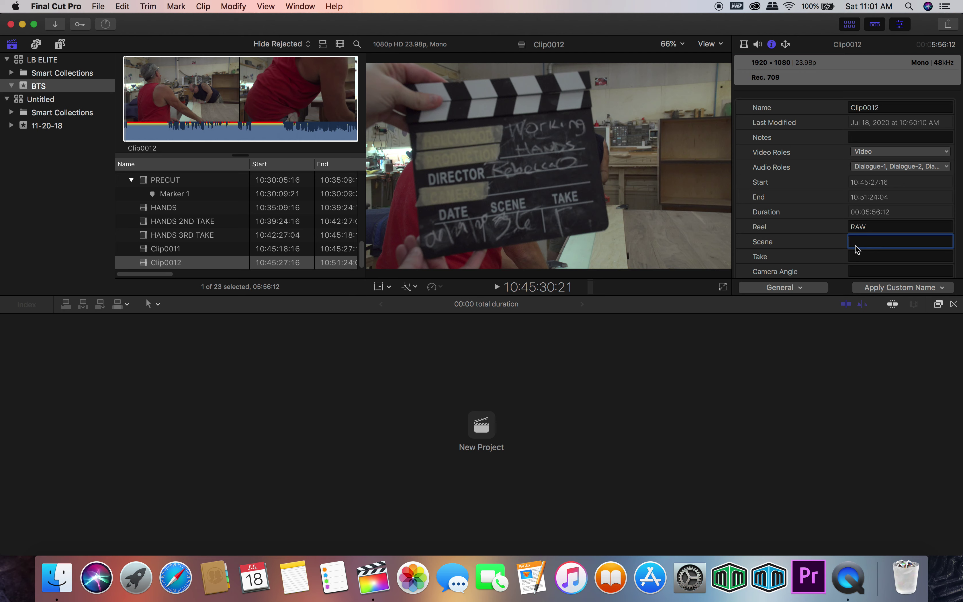
pyautogui.write('3.6')
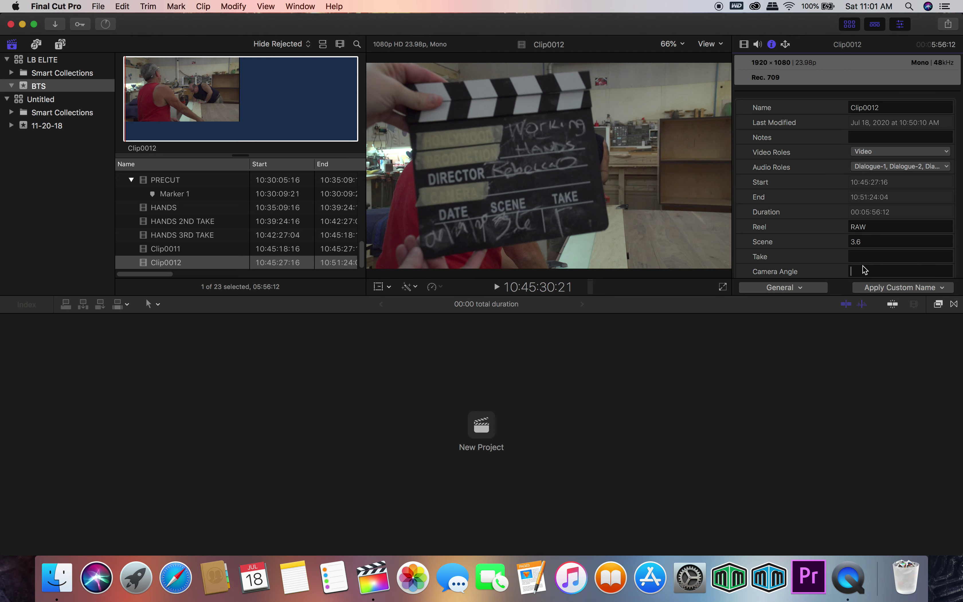
pyautogui.click(863, 257)
pyautogui.write('1')
pyautogui.scroll(-4, 850, 185)
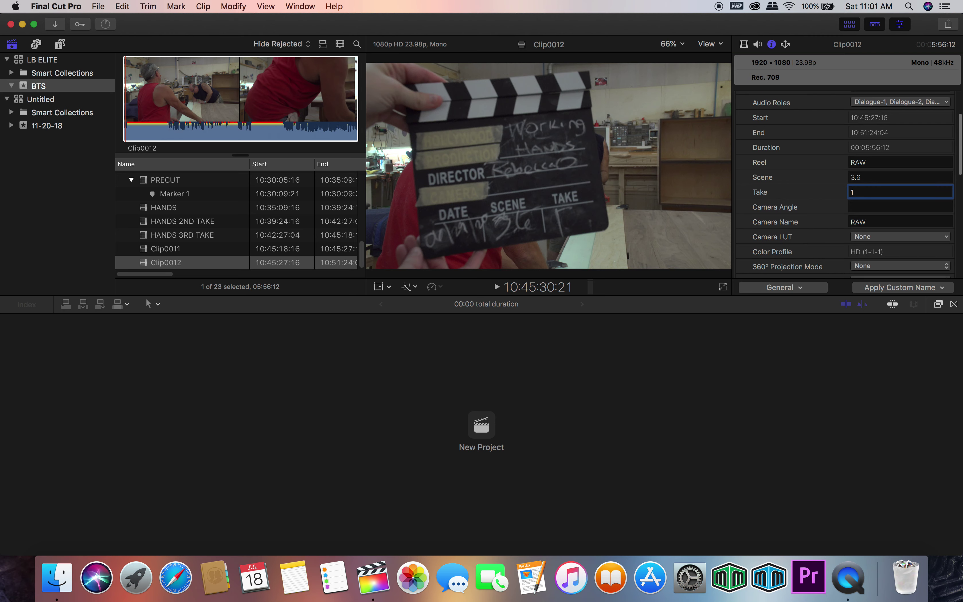
# Find Clip0012's second slate at 10:47:05:04 and change the clip's take to "1 and 2".
pyautogui.click(326, 132)
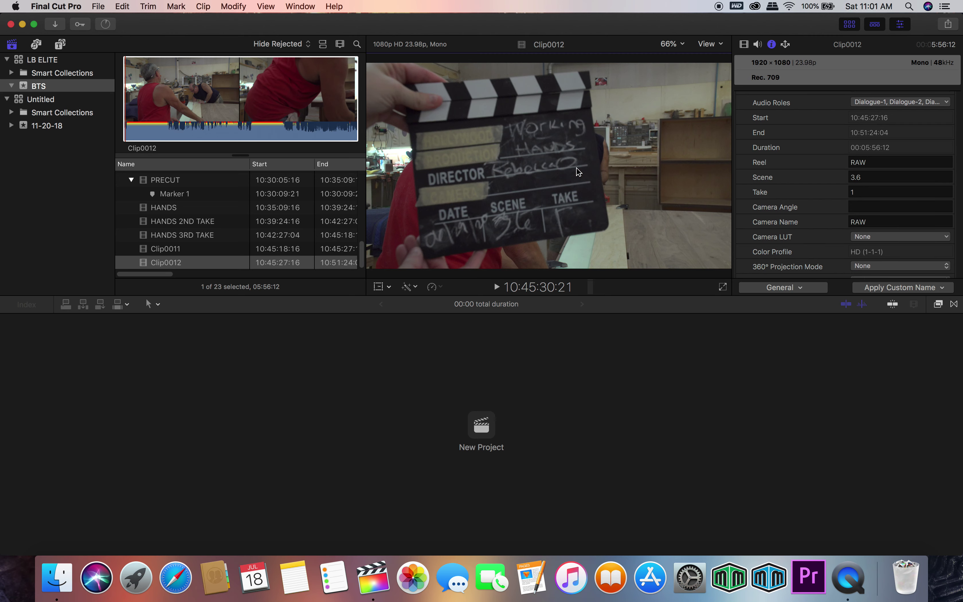
pyautogui.click(188, 104)
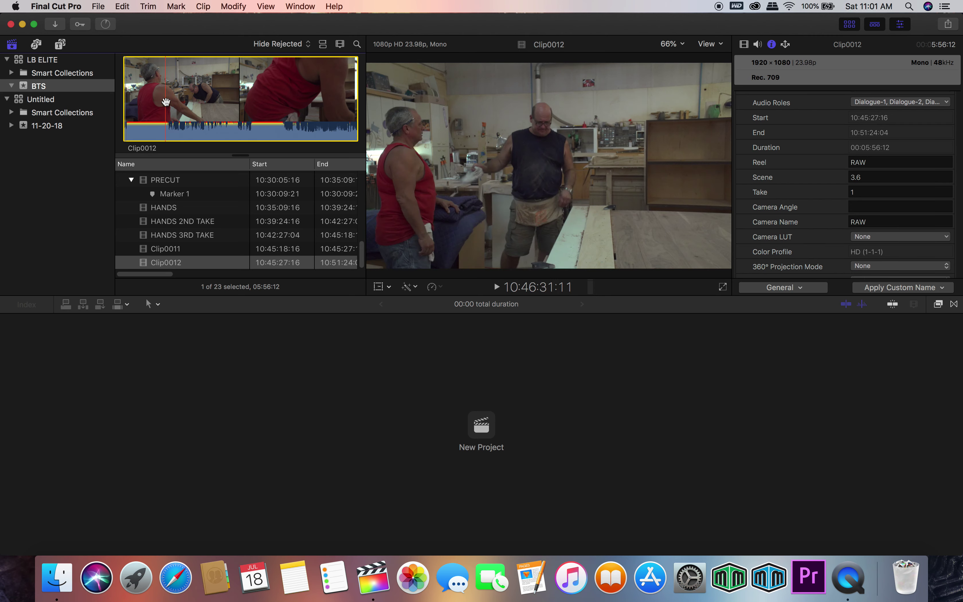
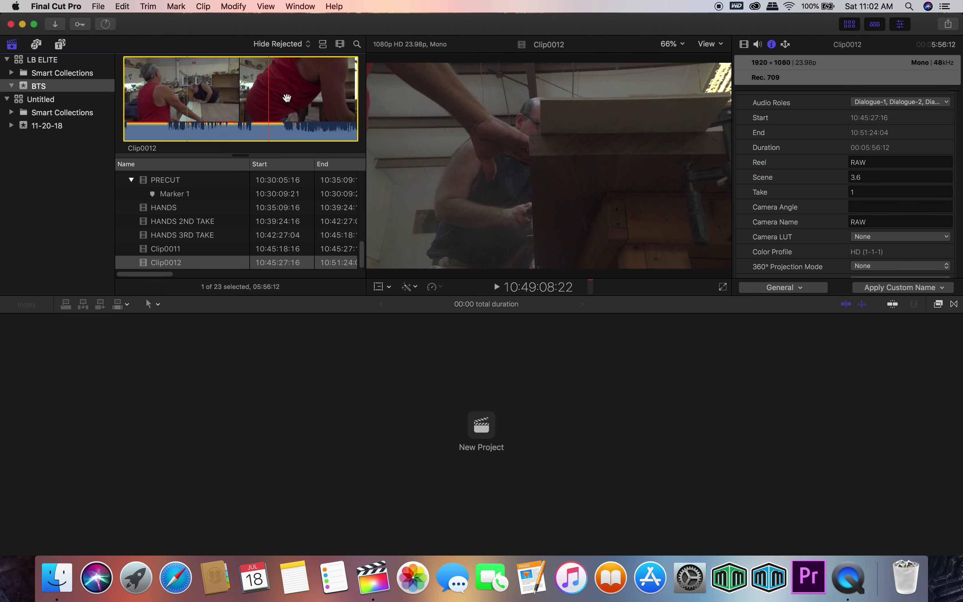
pyautogui.click(863, 192)
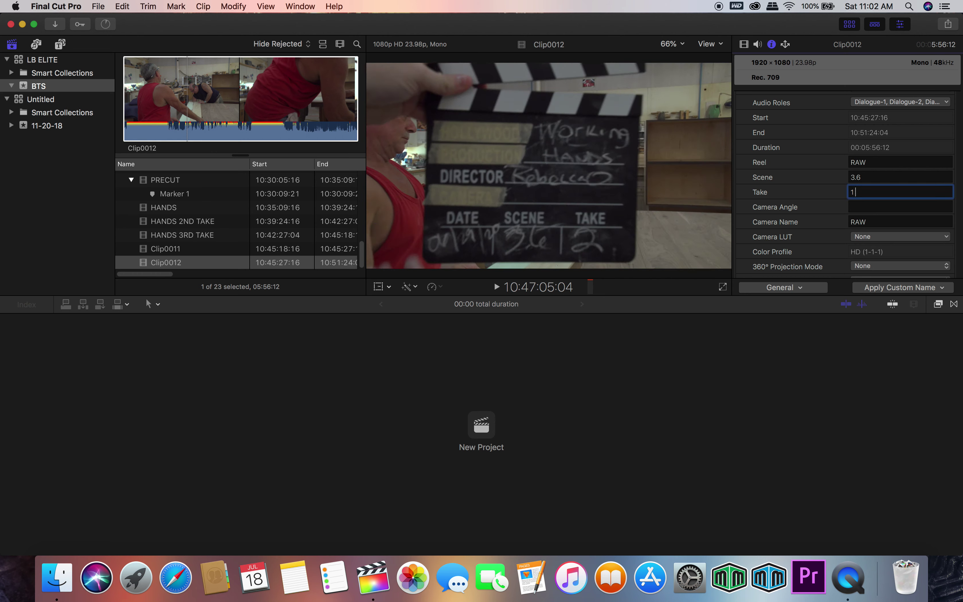
pyautogui.write('and 2')
# Add the note "mid angle to low angle shot" to Clip0012's General metadata.
pyautogui.scroll(3, 867, 171)
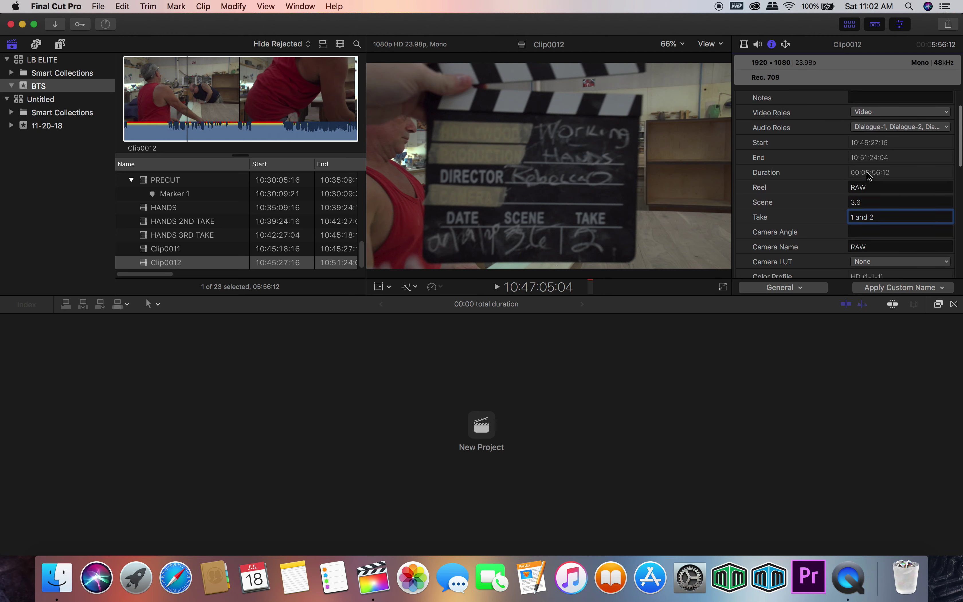
pyautogui.click(852, 119)
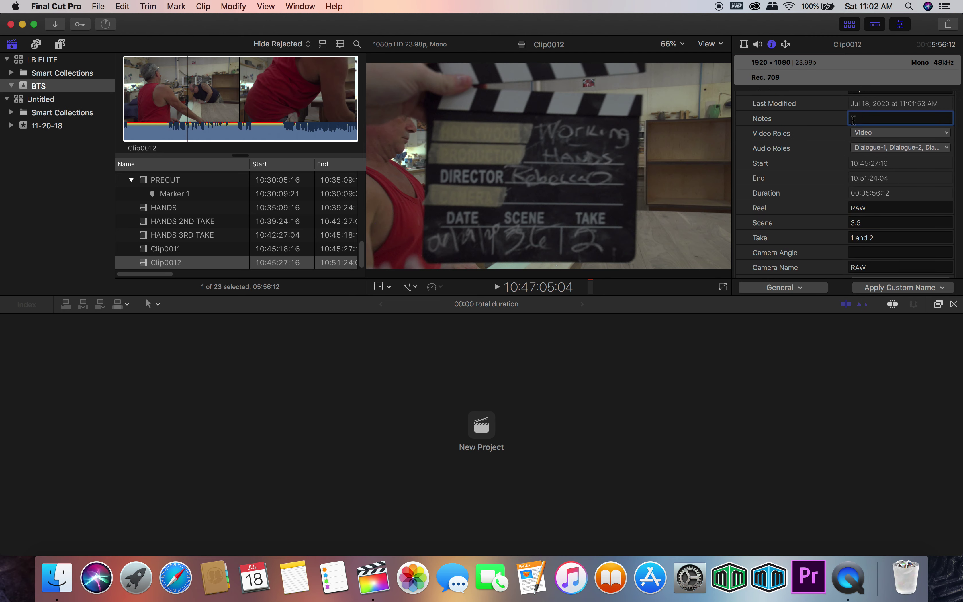
pyautogui.write('mid cam')
pyautogui.write('era to lo')
pyautogui.press('BackSpace')
pyautogui.press('BackSpace')
pyautogui.press('BackSpace')
pyautogui.press('BackSpace')
pyautogui.press('BackSpace')
pyautogui.press('BackSpace')
pyautogui.press('BackSpace')
pyautogui.press('BackSpace')
pyautogui.write('mid angle to low angle sho')
pyautogui.click(887, 253)
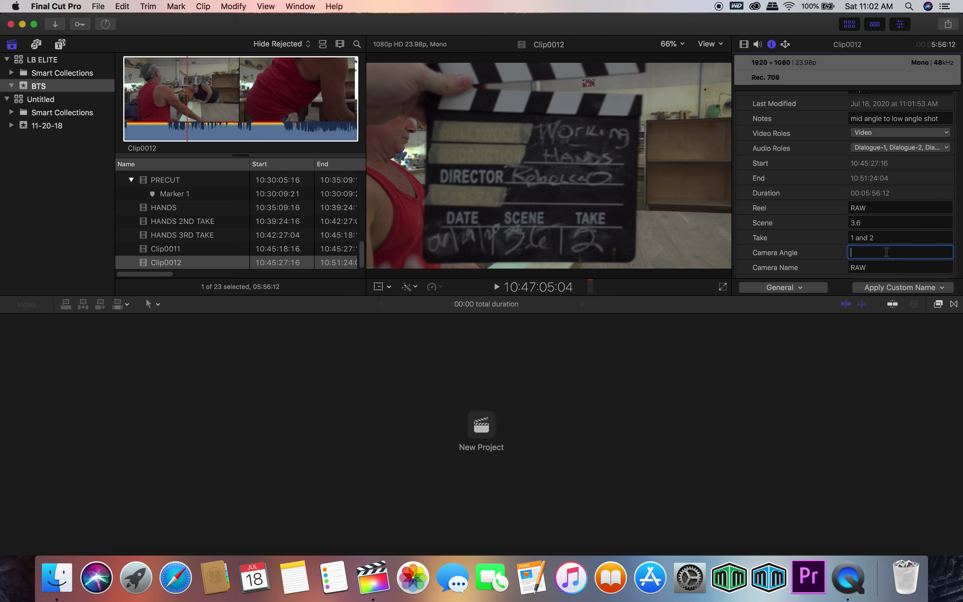
# Set Clip0012's camera angle to "mid to low" and check the rest of its General metadata.
pyautogui.write('mid to low')
pyautogui.scroll(-10, 912, 210)
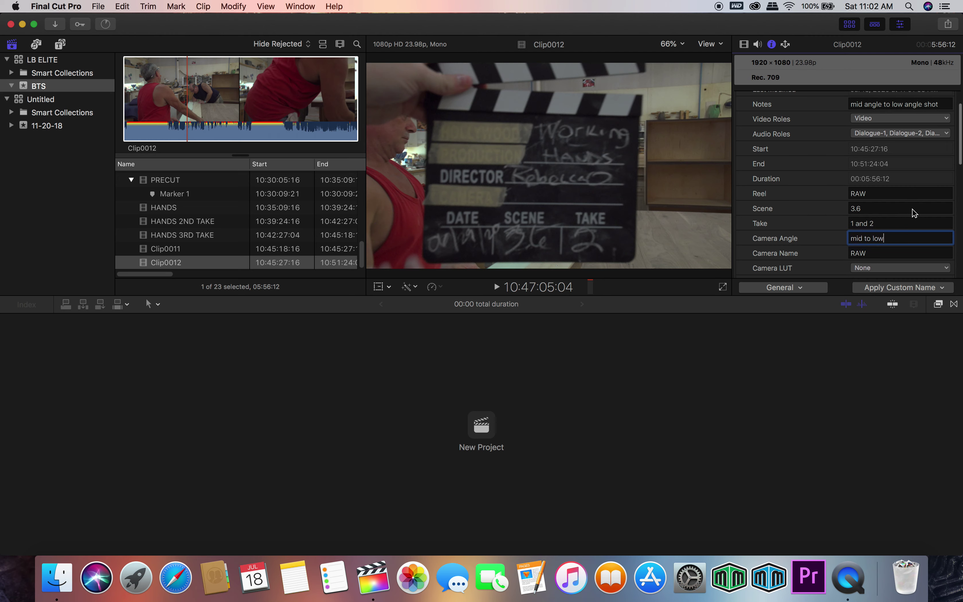
pyautogui.scroll(-5, 913, 213)
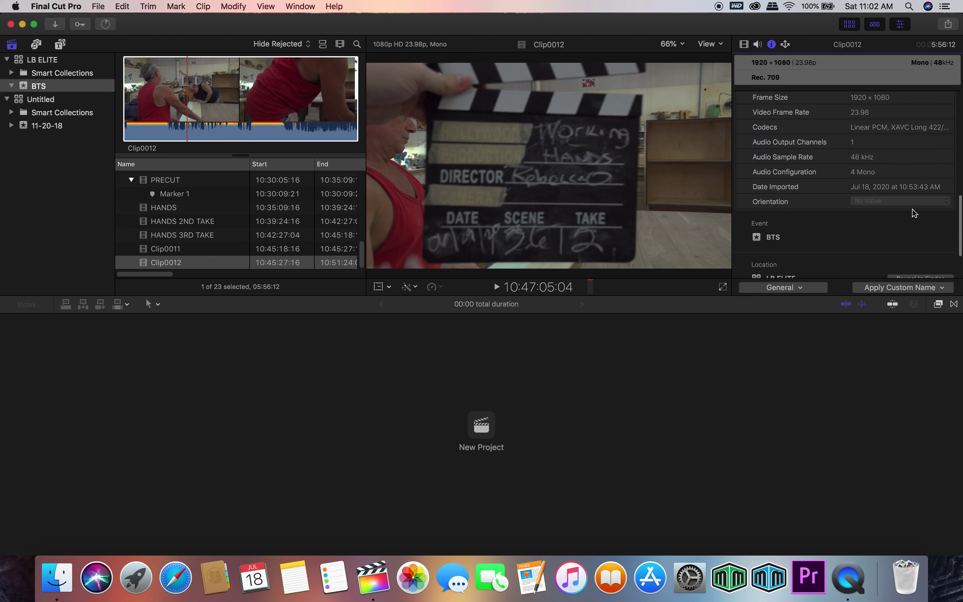
# Rename Clip0012 in the clip list as "CUT mid to low angle".
pyautogui.click(207, 263)
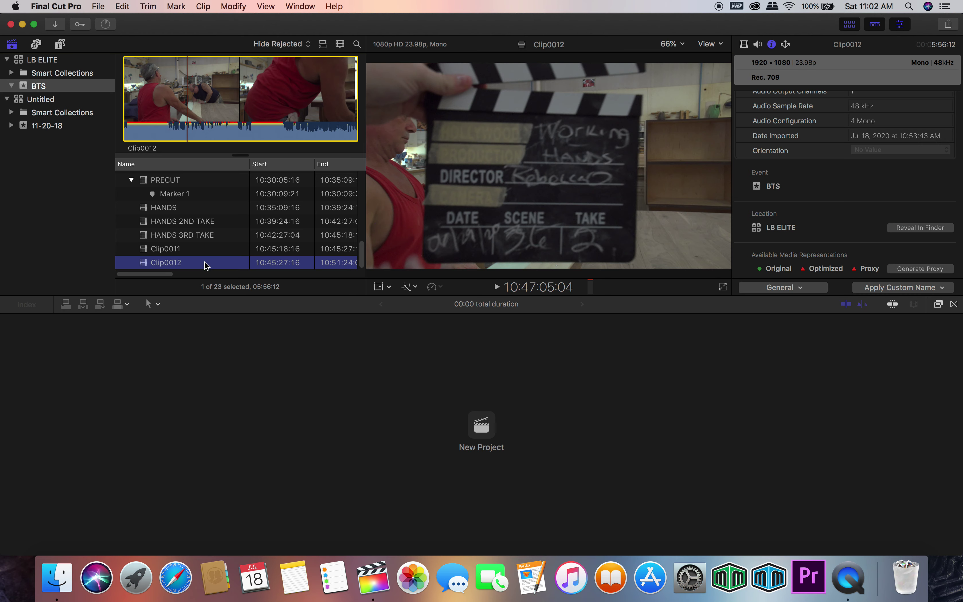
pyautogui.click(179, 263)
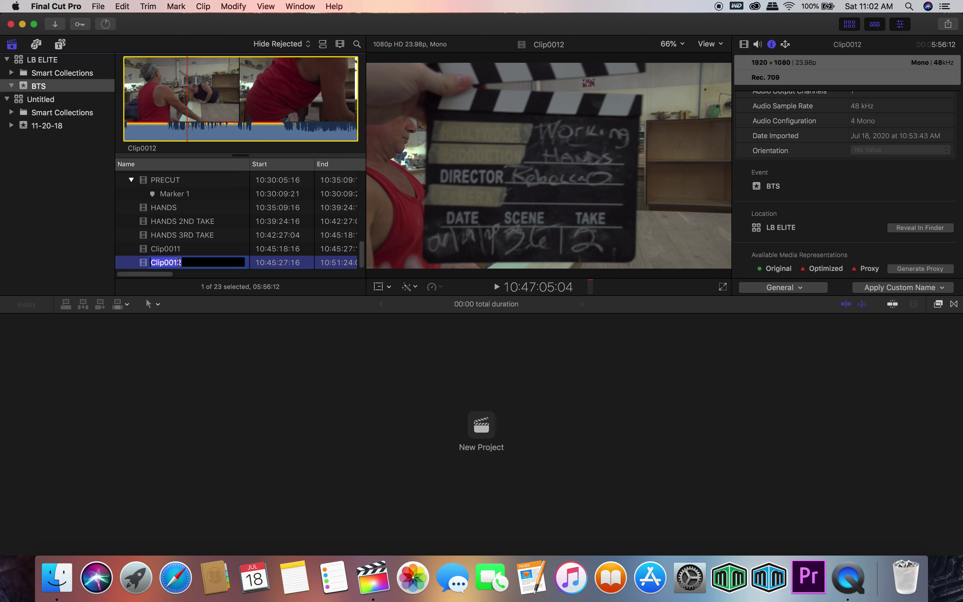
pyautogui.write('CUT mid to low angle')
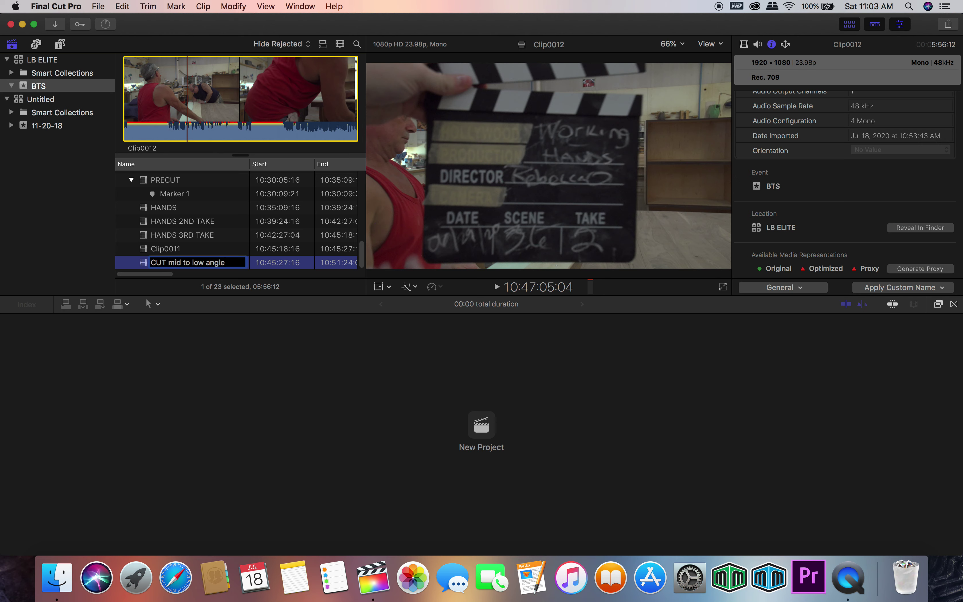
pyautogui.press('Return')
# Look over the clips in the Jul 2, 2020 and Jun 29, 2020 groups, including Clip0018.
pyautogui.hscroll(2, 197, 227)
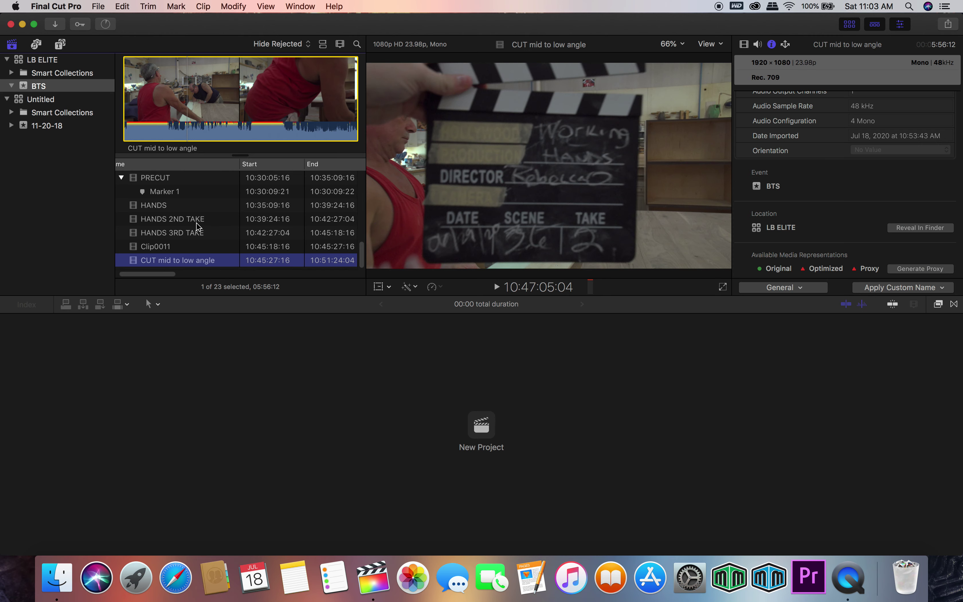
pyautogui.hscroll(-2, 237, 232)
pyautogui.scroll(3, 236, 232)
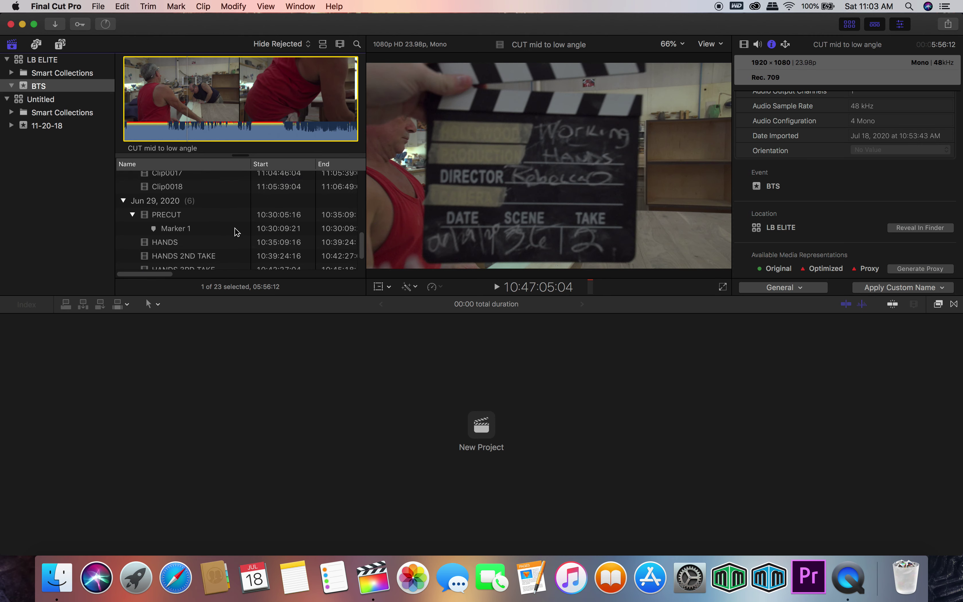
pyautogui.scroll(3, 237, 232)
pyautogui.hscroll(1, 237, 232)
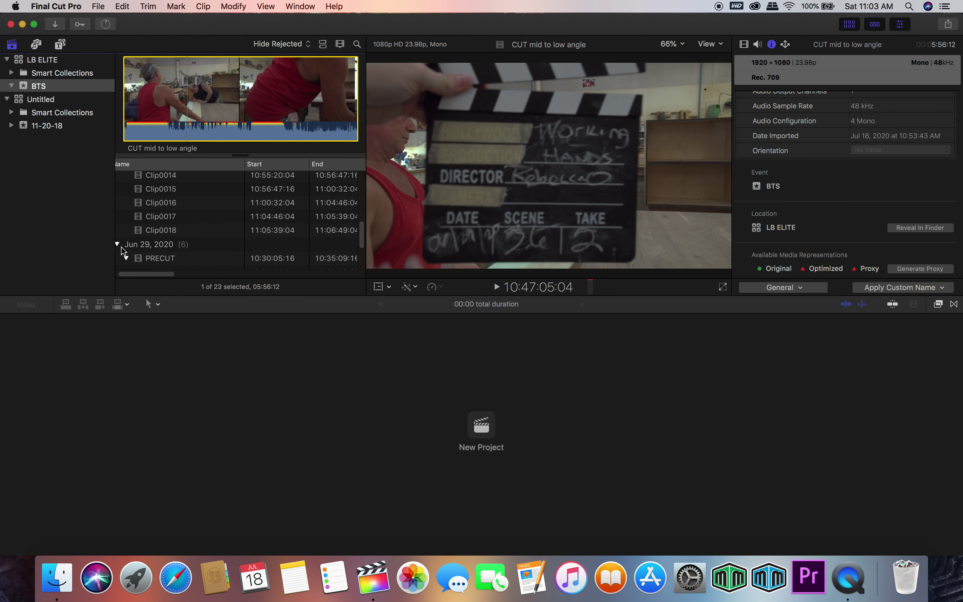
pyautogui.click(119, 244)
pyautogui.scroll(-10, 144, 250)
pyautogui.hscroll(-1, 144, 249)
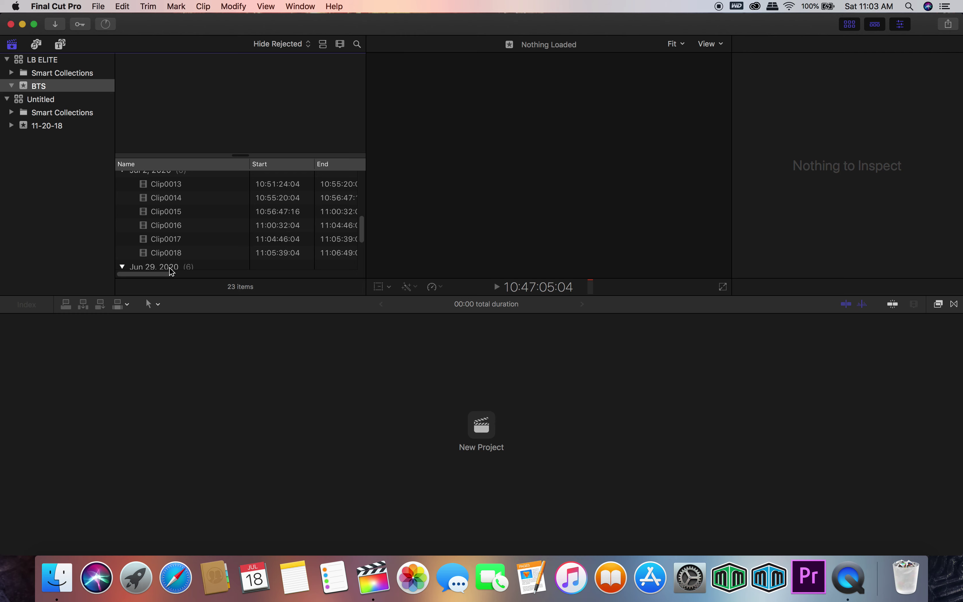
pyautogui.click(172, 251)
pyautogui.press('super+4')
pyautogui.scroll(-6, 171, 248)
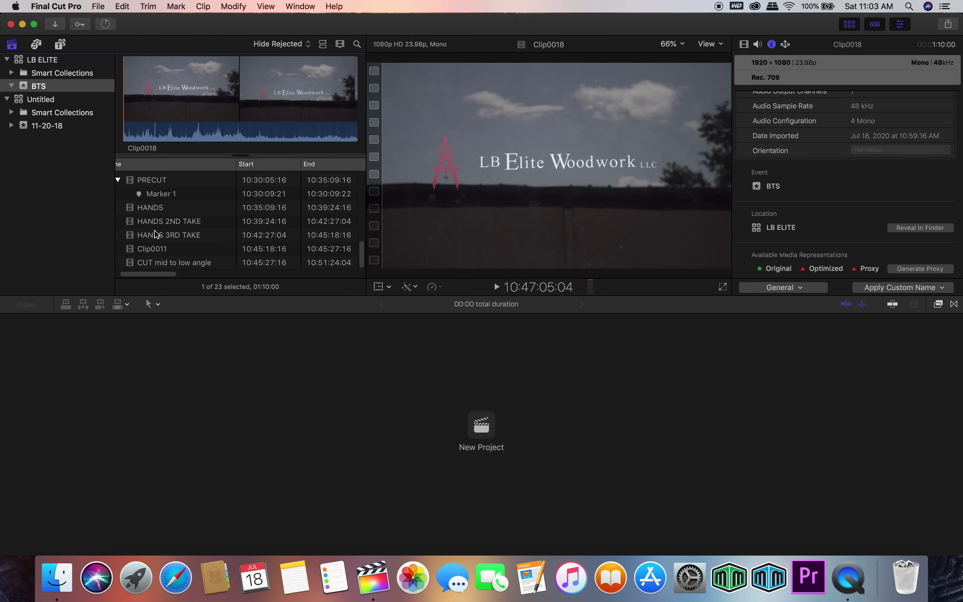
pyautogui.scroll(2, 169, 231)
pyautogui.scroll(1, 165, 230)
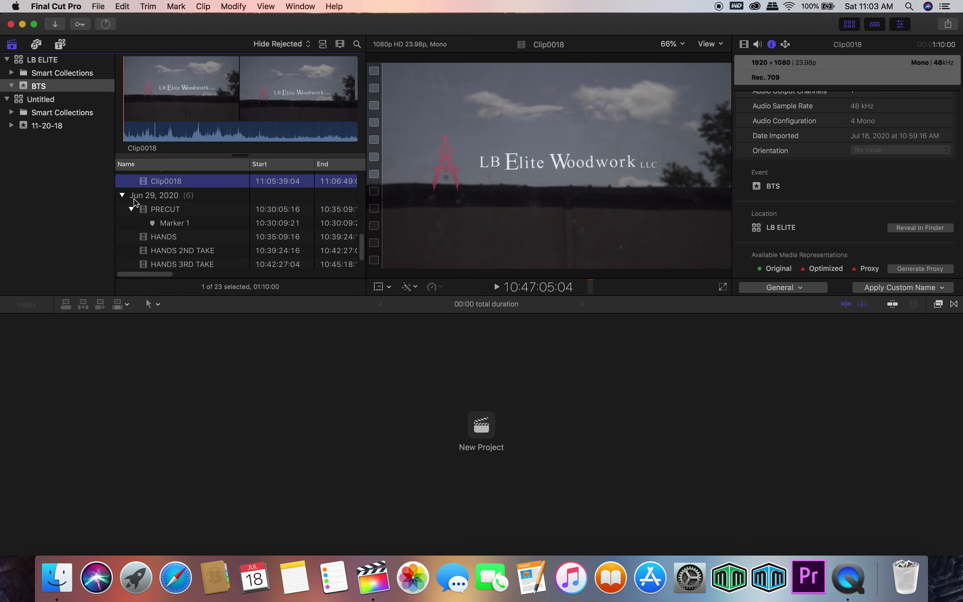
# Collapse the Jul 9, 2020 and Jul 2, 2020 clip groups and the marker list under PRECUT.
pyautogui.click(148, 198)
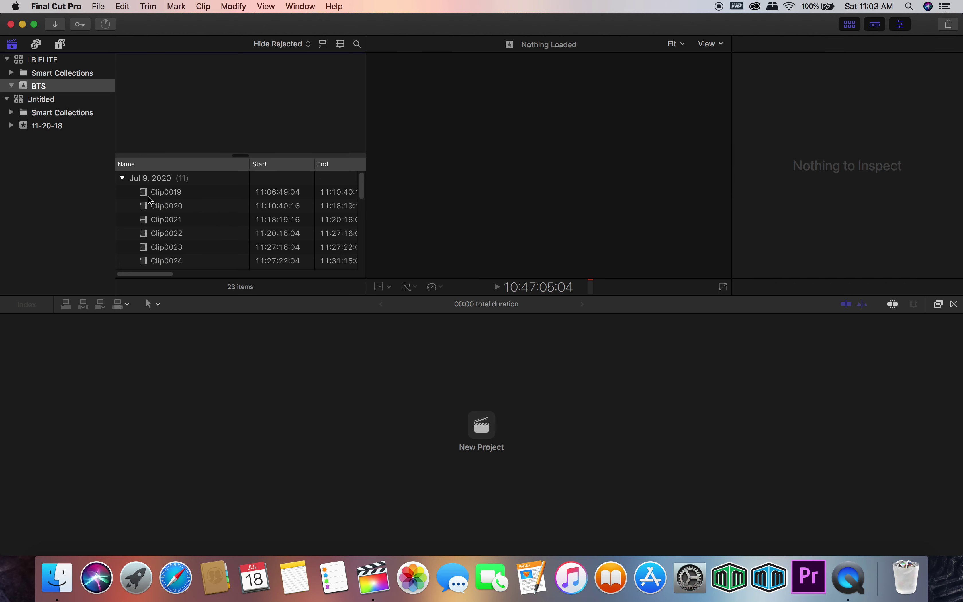
pyautogui.click(122, 178)
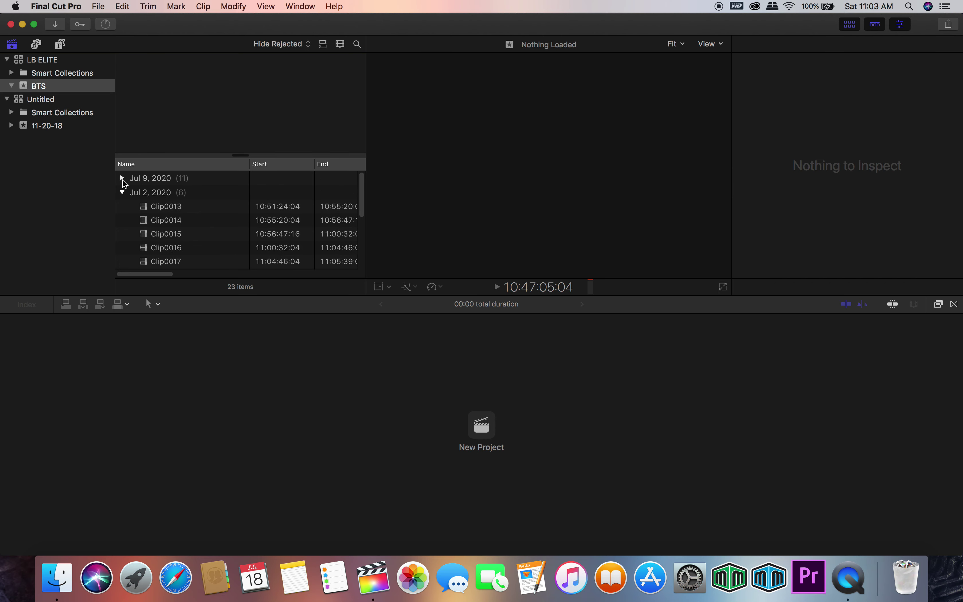
pyautogui.click(122, 179)
pyautogui.click(123, 179)
pyautogui.click(123, 193)
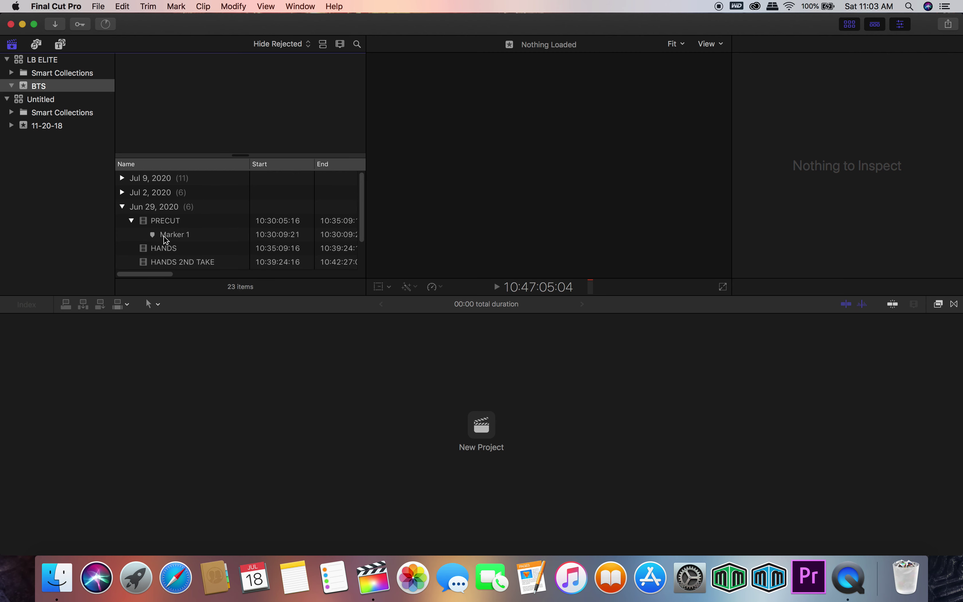
pyautogui.scroll(-2, 132, 238)
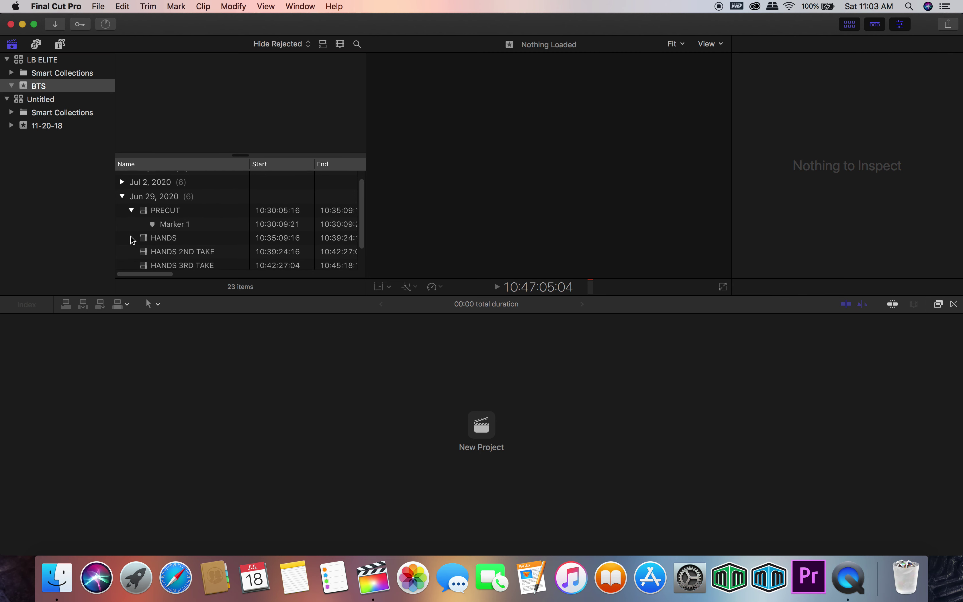
pyautogui.click(132, 209)
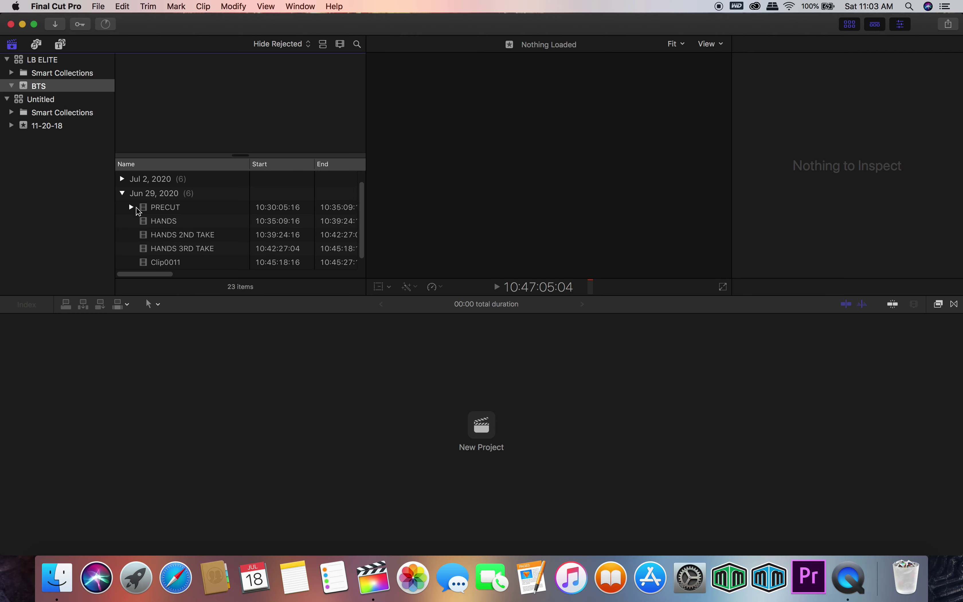
# Review the PRECUT, HANDS and "CUT mid to low angle" clips in the Jun 29, 2020 group.
pyautogui.click(140, 207)
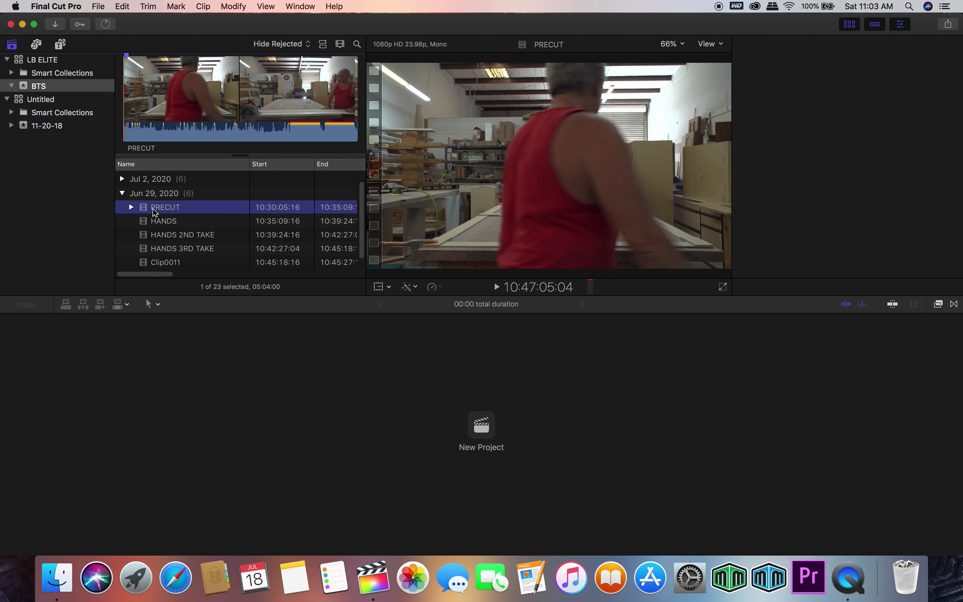
pyautogui.click(158, 226)
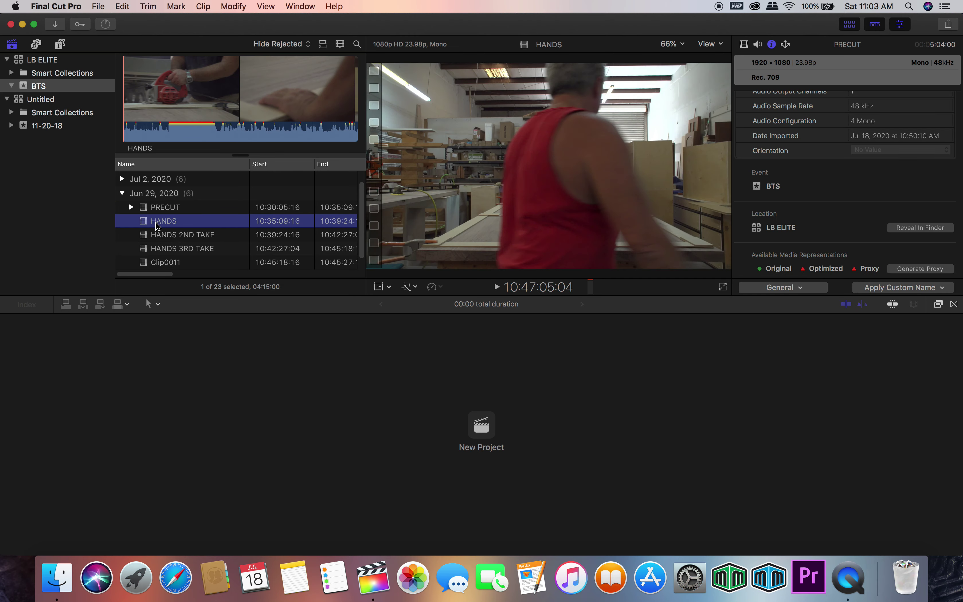
pyautogui.scroll(-1, 165, 264)
pyautogui.click(164, 263)
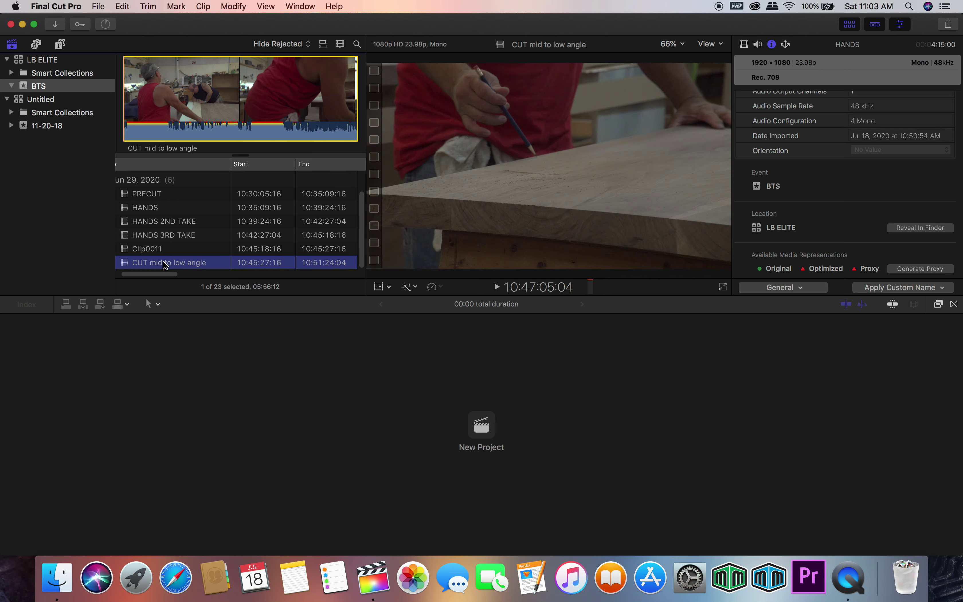
pyautogui.hscroll(-1, 175, 247)
pyautogui.scroll(2, 167, 223)
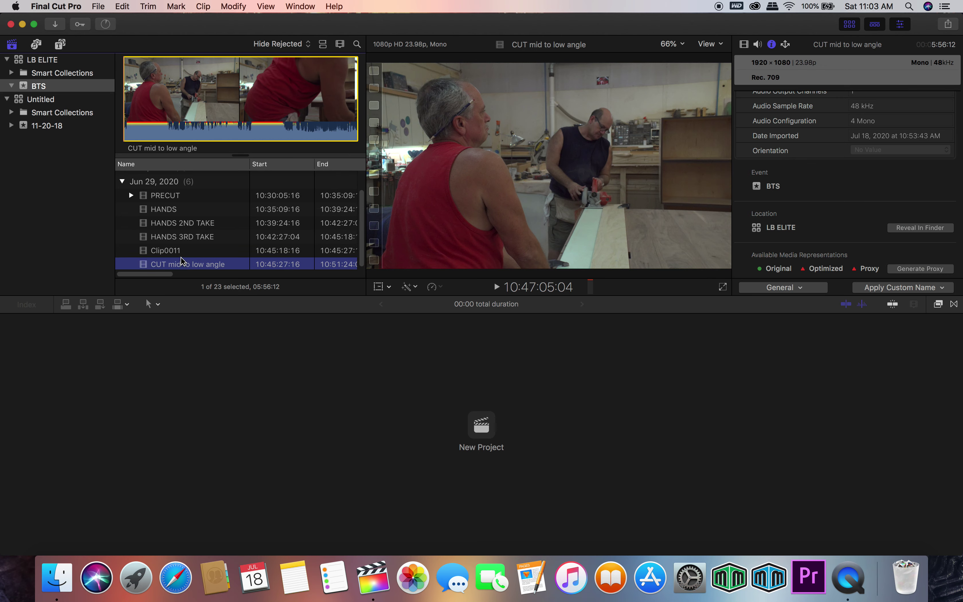
pyautogui.scroll(1, 155, 199)
pyautogui.click(157, 193)
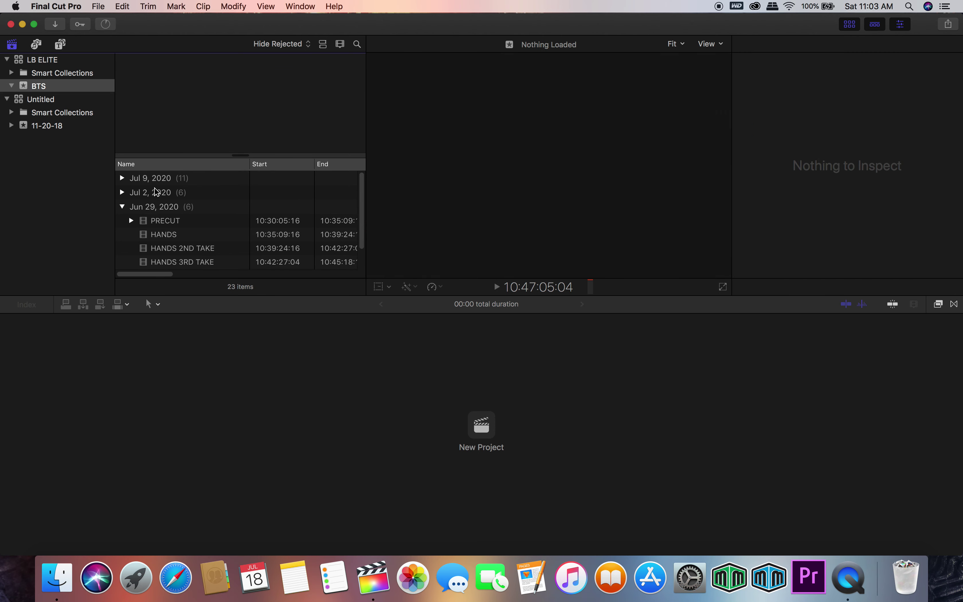
# Tag the PRECUT clip with the keyword "measure and cut".
pyautogui.click(153, 226)
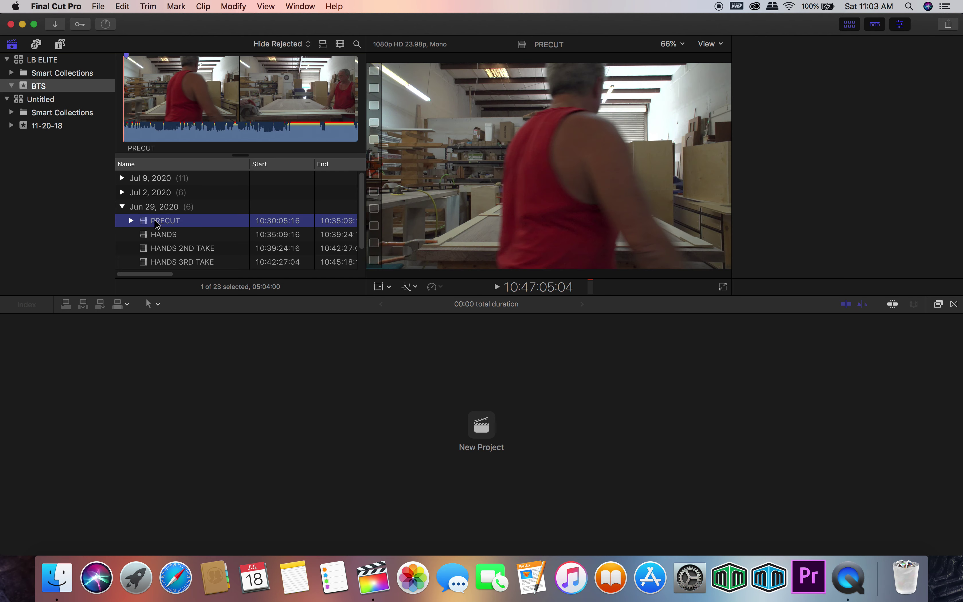
pyautogui.click(157, 114)
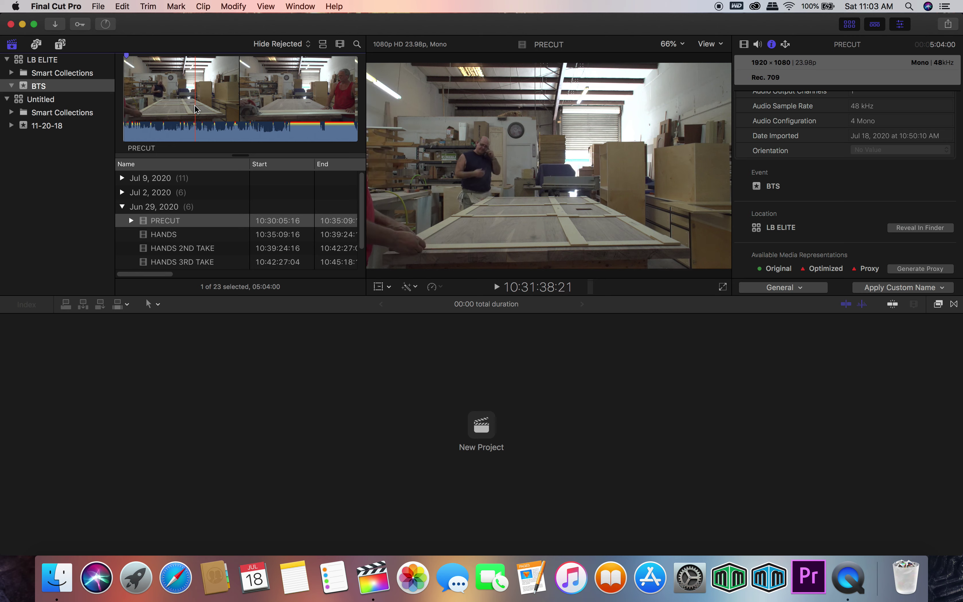
pyautogui.click(86, 27)
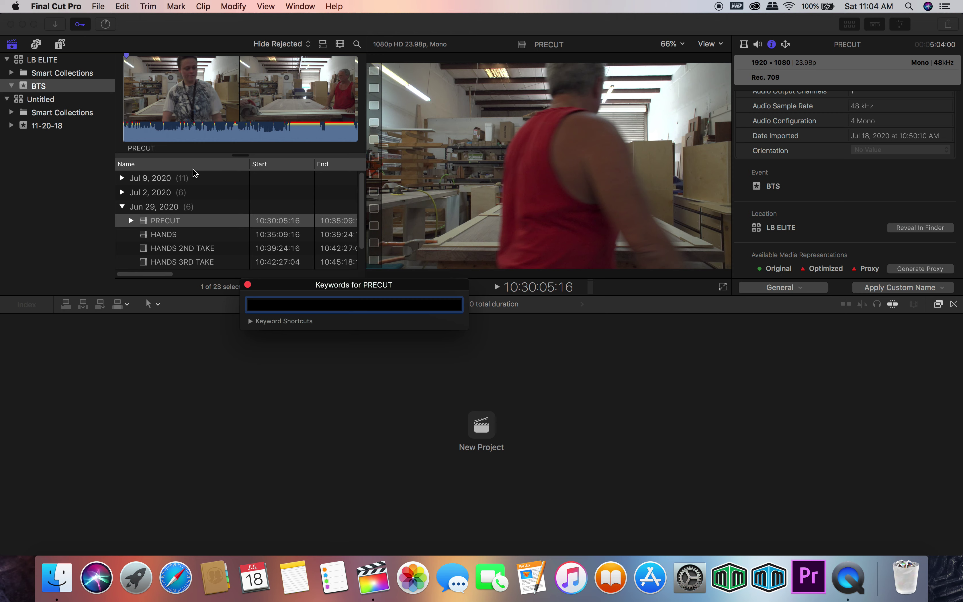
pyautogui.write('m')
pyautogui.write('ma')
pyautogui.write('asure and cut')
pyautogui.press('Return')
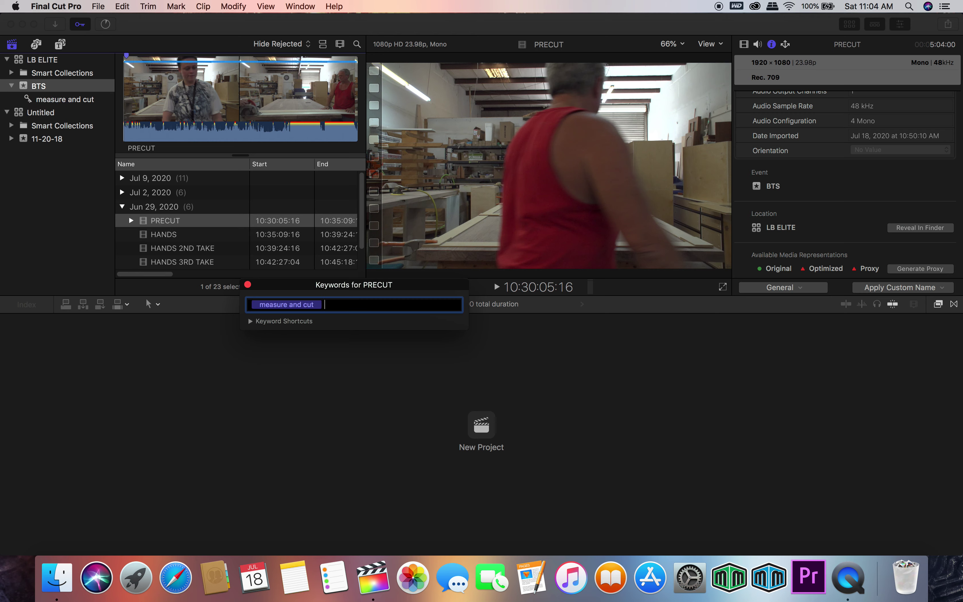
pyautogui.click(202, 343)
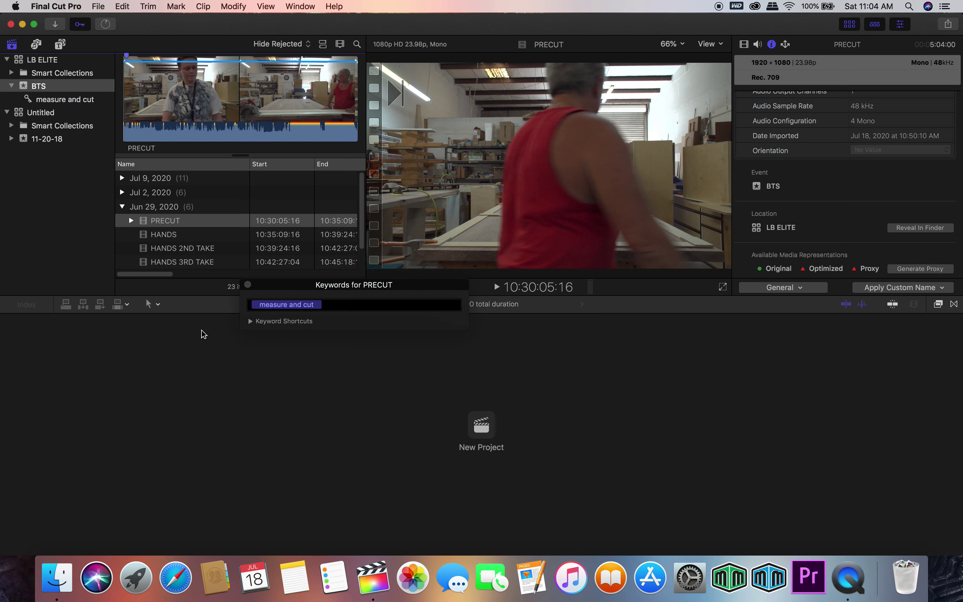
# Replace the PRECUT clip's existing keyword with "measure cut" and close the keyword editor.
pyautogui.click(325, 306)
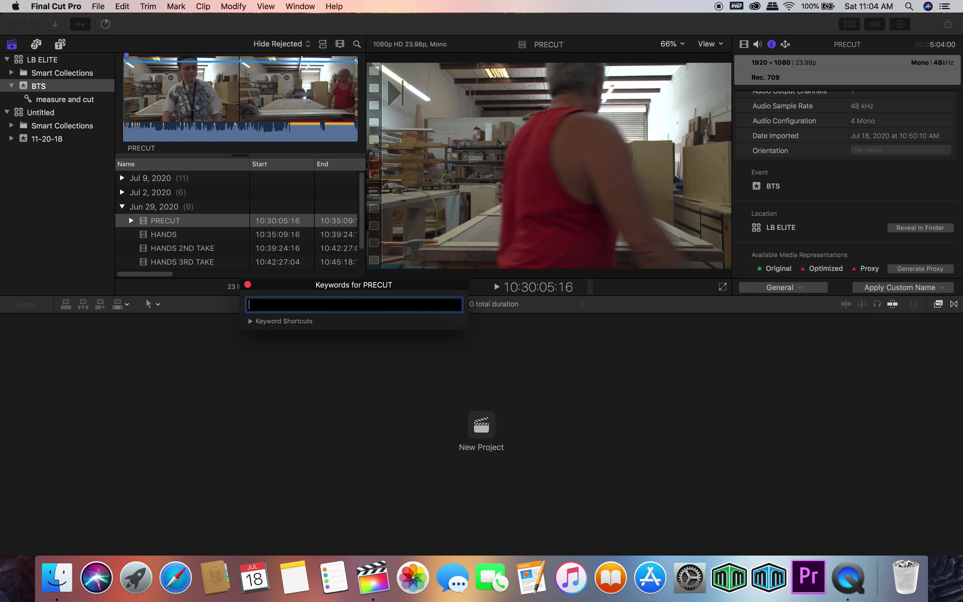
pyautogui.write('sure and cut s')
pyautogui.press('Return')
pyautogui.press('cmd+a')
pyautogui.write('e')
pyautogui.press('Return')
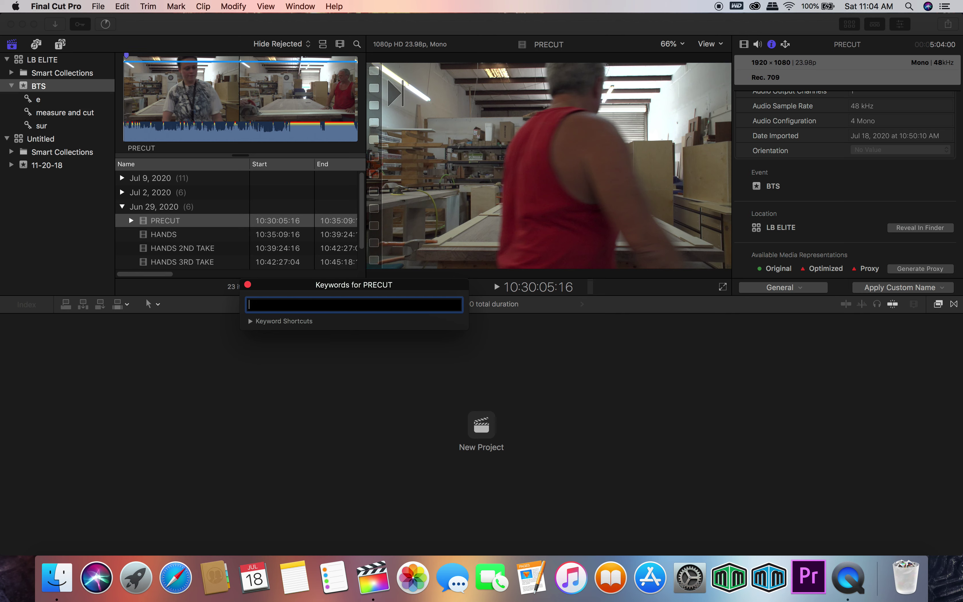
pyautogui.write('measure')
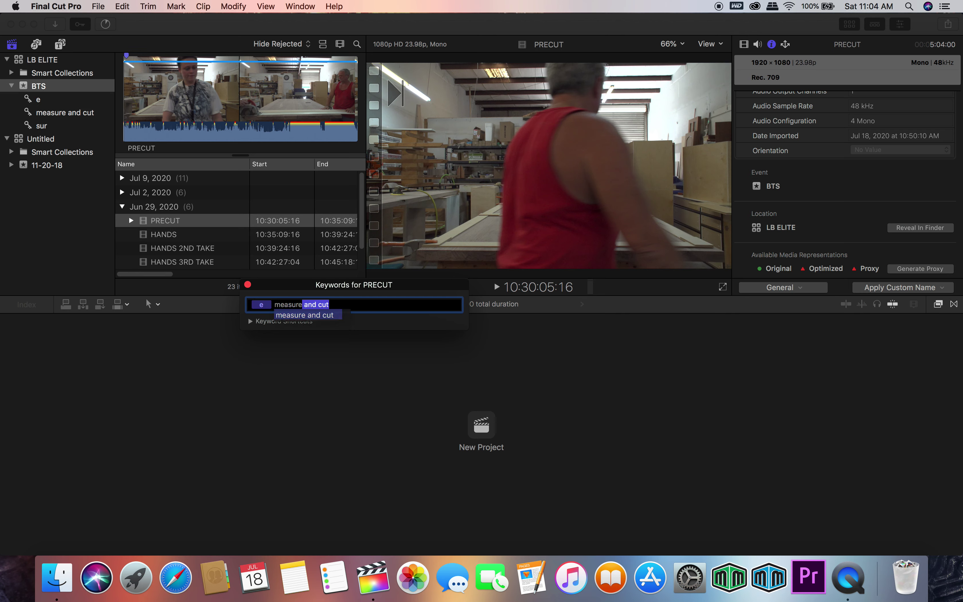
pyautogui.write(' cut')
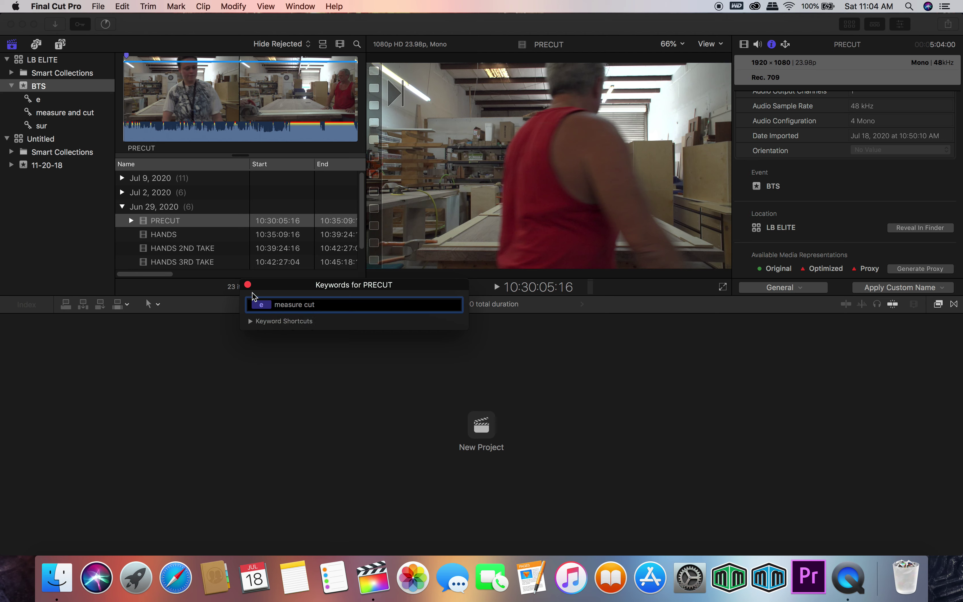
pyautogui.click(247, 284)
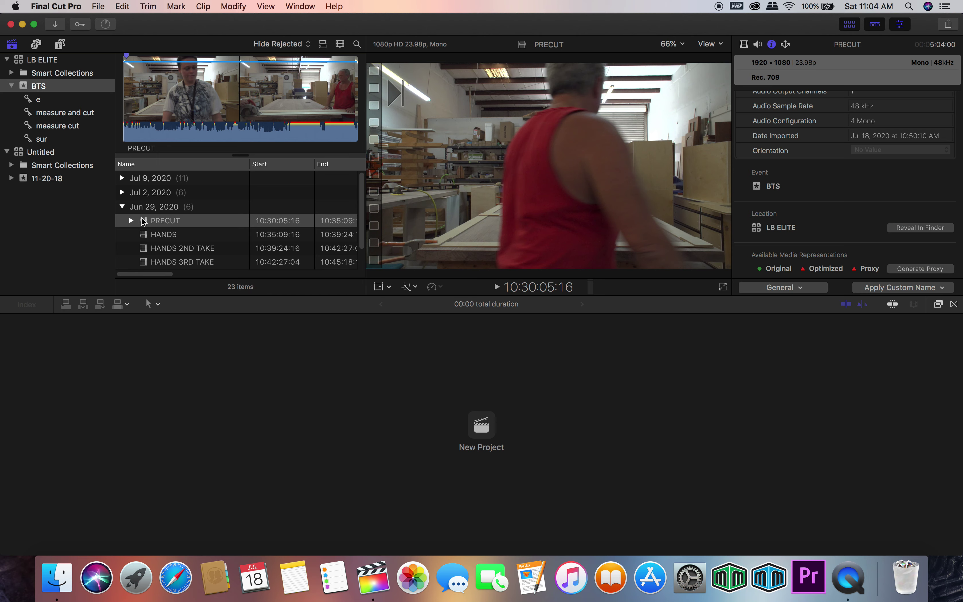
# Remove the stray keyword "e" from the PRECUT clip, keeping only "measure cut".
pyautogui.click(130, 221)
pyautogui.click(166, 236)
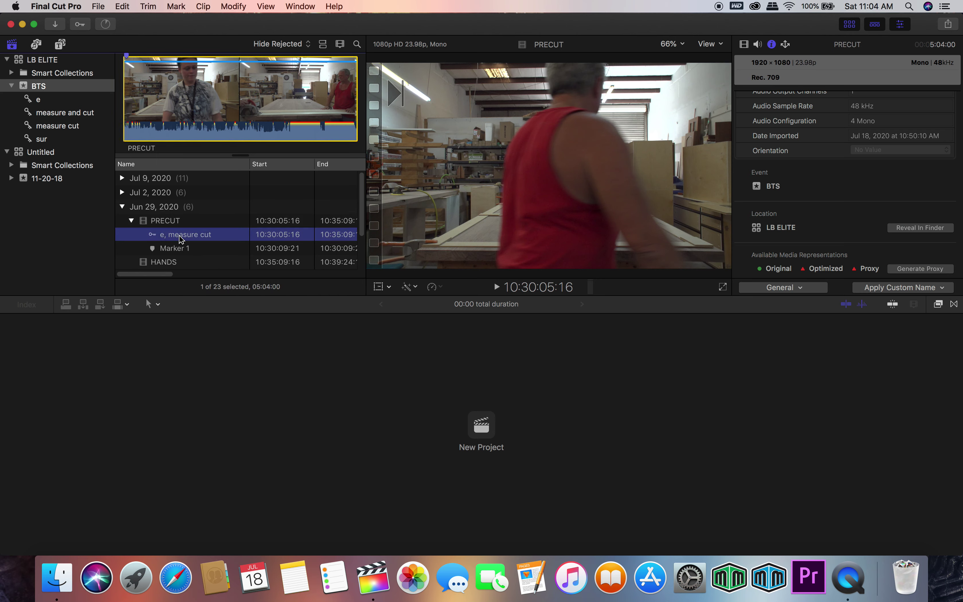
pyautogui.press('super+k')
pyautogui.press('Left')
pyautogui.press('BackSpace')
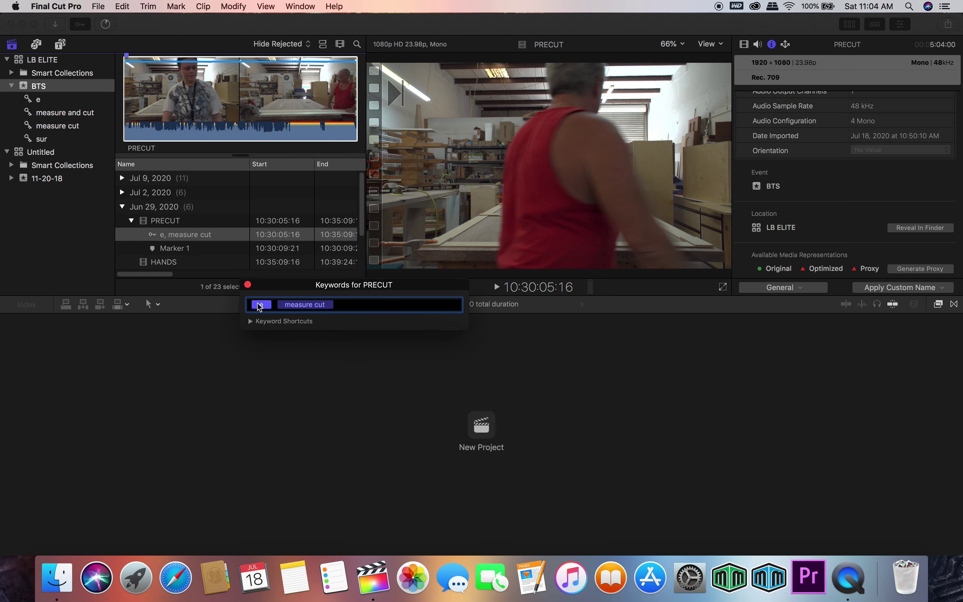
pyautogui.press('BackSpace')
pyautogui.press('Return')
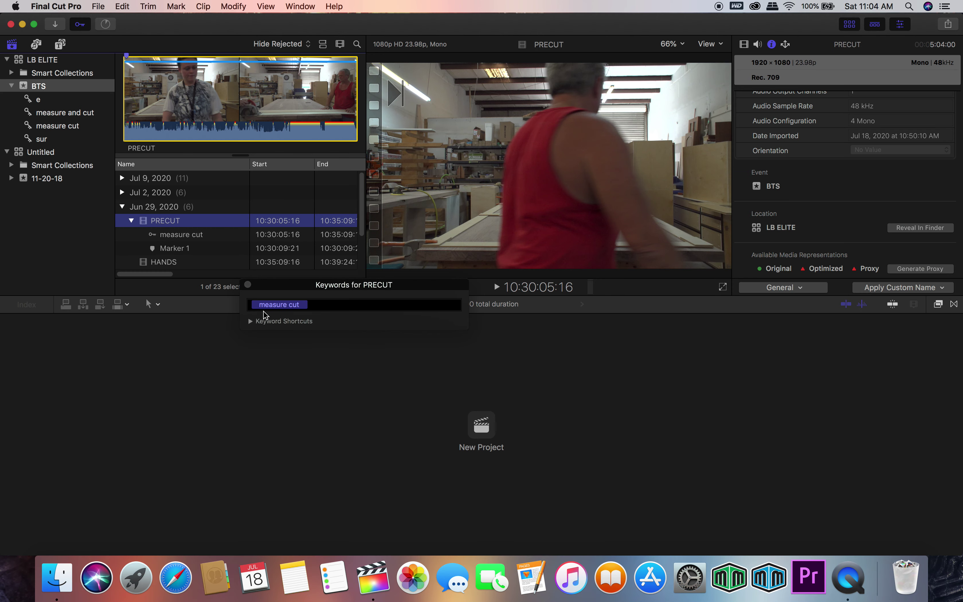
pyautogui.click(248, 285)
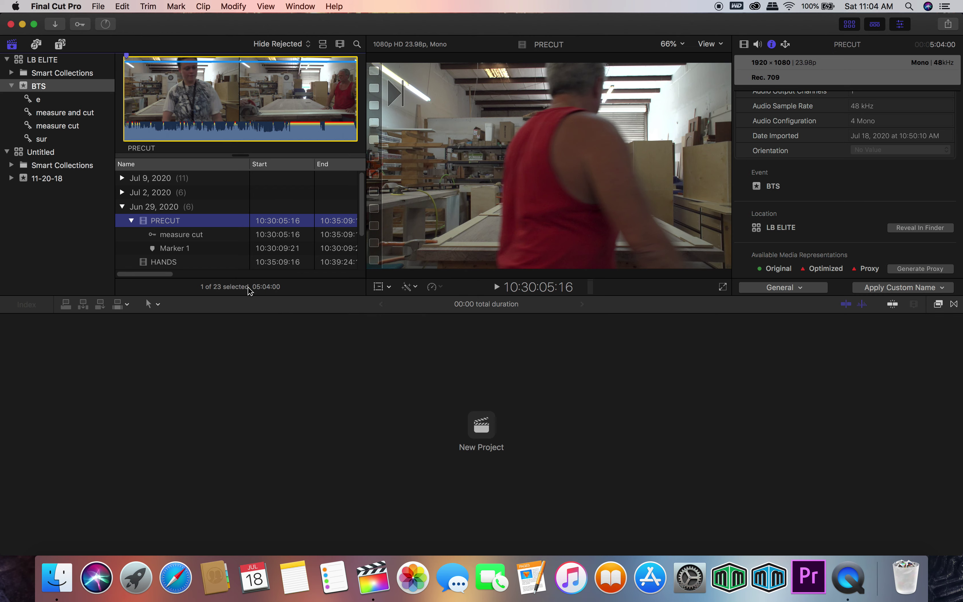
# Select all six Jun 29, 2020 clips, PRECUT through CUT mid to low angle, and start adding a custom metadata field.
pyautogui.click(185, 237)
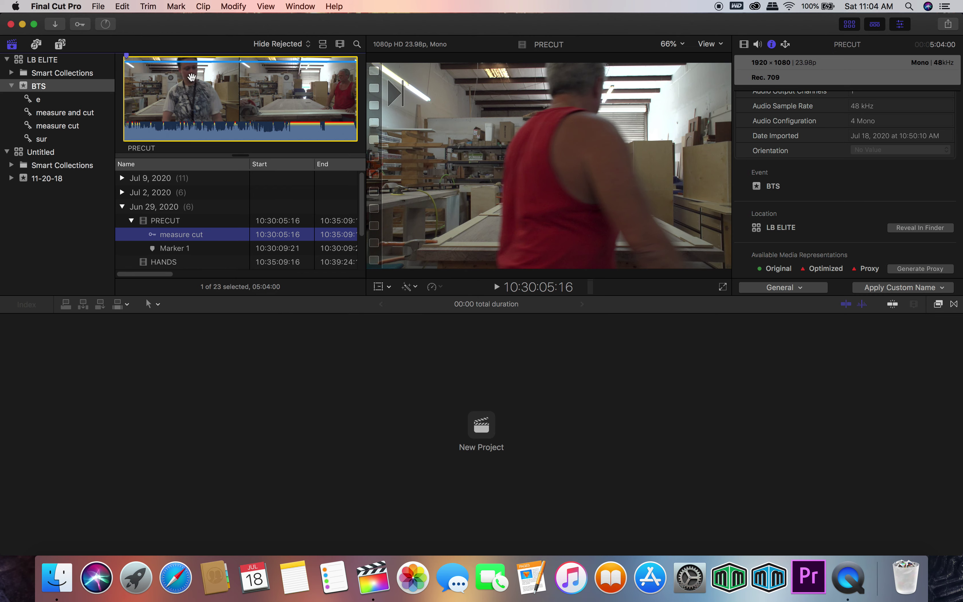
pyautogui.click(132, 220)
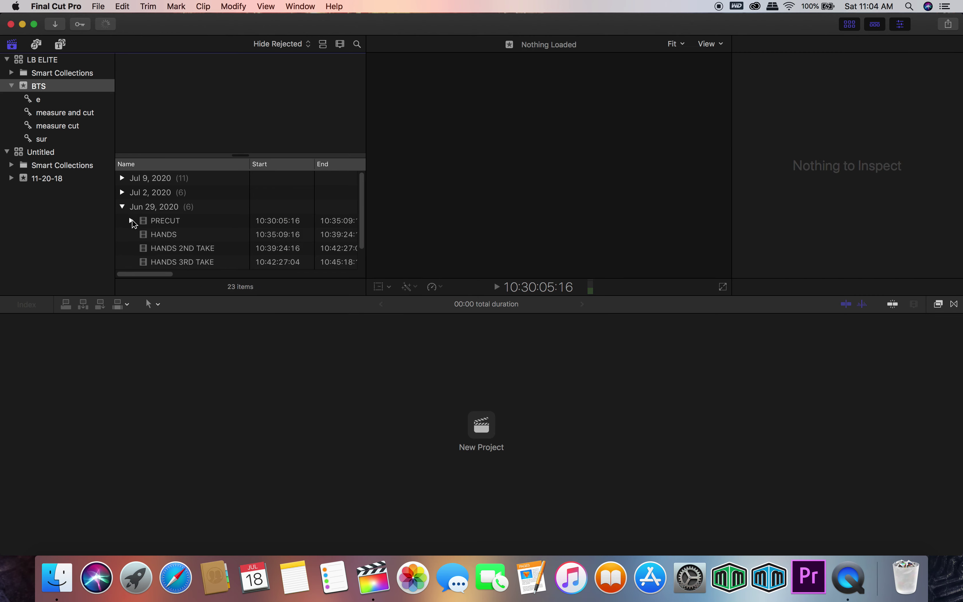
pyautogui.click(122, 206)
pyautogui.click(122, 207)
pyautogui.click(159, 221)
pyautogui.scroll(-1, 159, 225)
pyautogui.scroll(-2, 159, 225)
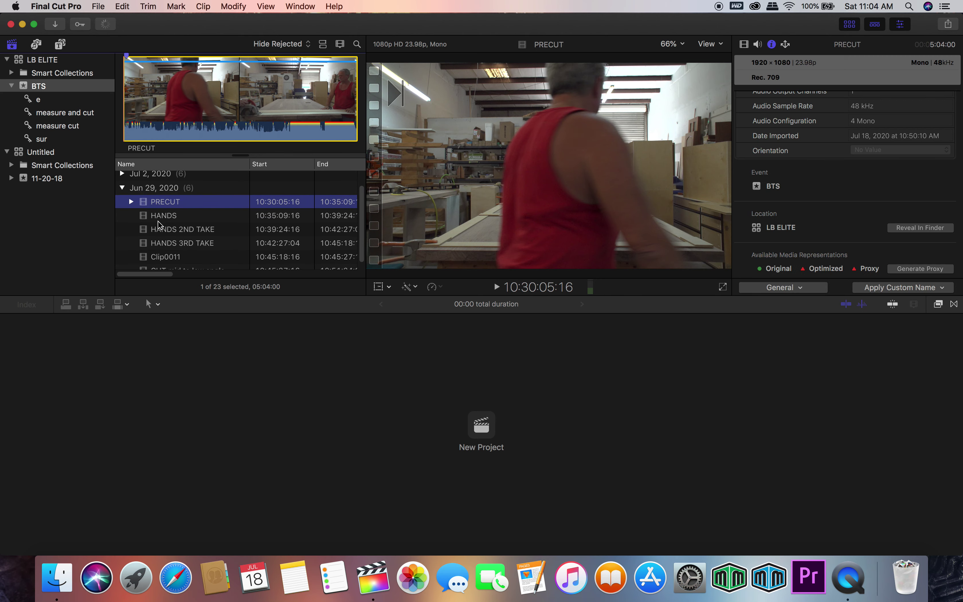
pyautogui.hscroll(-1, 159, 225)
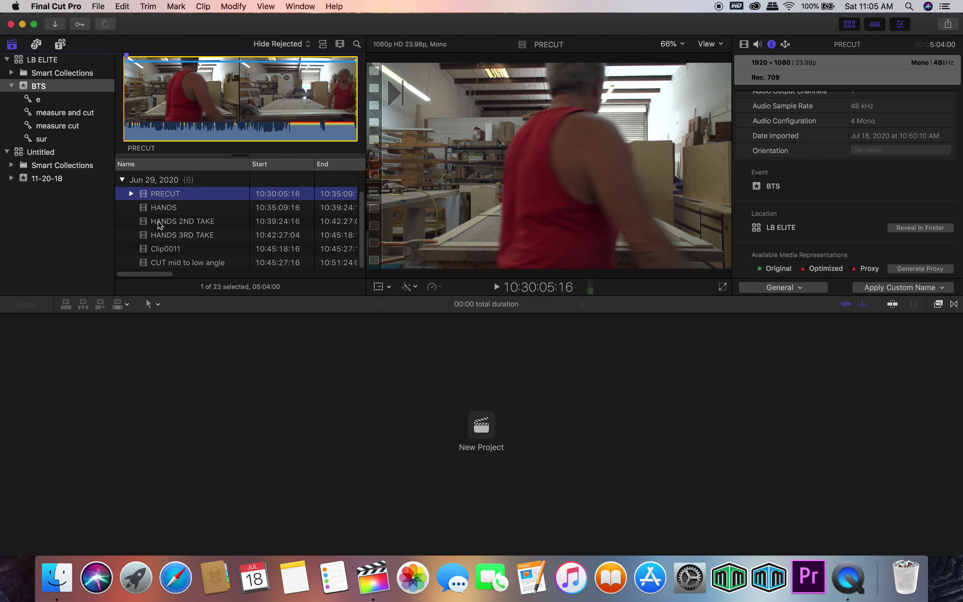
pyautogui.keyDown('shift'); pyautogui.click(169, 262); pyautogui.keyUp('shift')
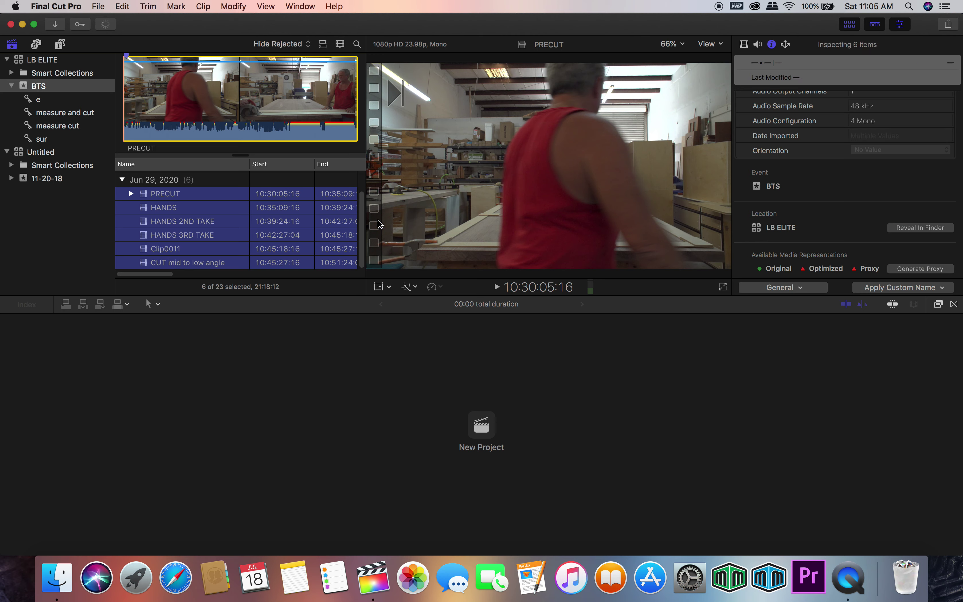
pyautogui.click(792, 287)
pyautogui.click(785, 308)
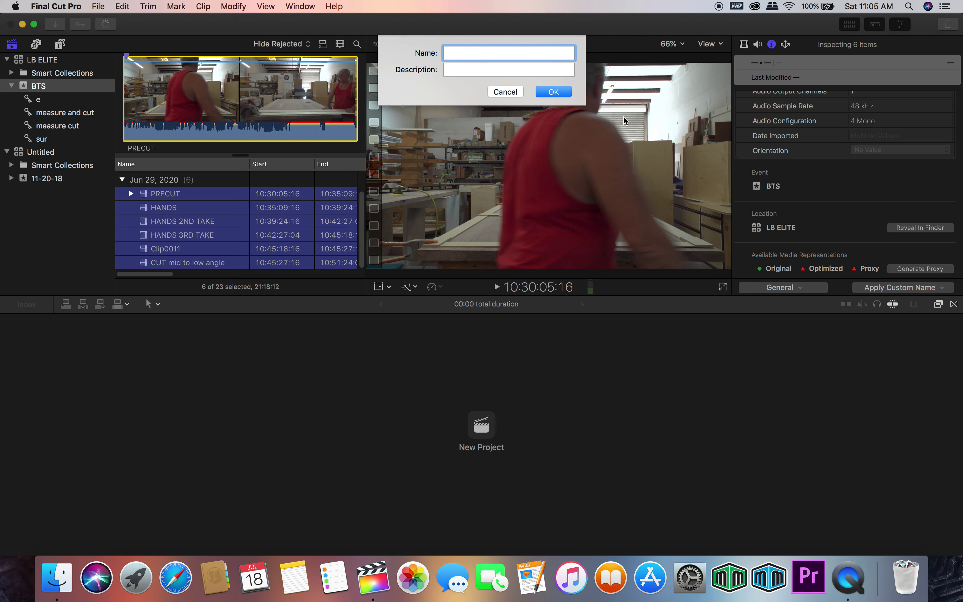
pyautogui.write('time')
pyautogui.press('BackSpace')
pyautogui.press('BackSpace')
pyautogui.press('BackSpace')
pyautogui.press('BackSpace')
pyautogui.press('BackSpace')
pyautogui.write('Time')
pyautogui.press('BackSpace')
pyautogui.press('BackSpace')
pyautogui.press('BackSpace')
pyautogui.press('BackSpace')
pyautogui.write('Number')
pyautogui.press('BackSpace')
pyautogui.press('BackSpace')
pyautogui.press('BackSpace')
pyautogui.press('BackSpace')
pyautogui.press('BackSpace')
pyautogui.press('BackSpace')
pyautogui.press('BackSpace')
pyautogui.press('BackSpace')
pyautogui.write('Day Numbe')
pyautogui.press('BackSpace')
pyautogui.press('BackSpace')
pyautogui.press('BackSpace')
pyautogui.press('BackSpace')
pyautogui.press('BackSpace')
pyautogui.press('BackSpace')
pyautogui.press('BackSpace')
pyautogui.press('BackSpace')
pyautogui.press('BackSpace')
pyautogui.write('D')
pyautogui.press('BackSpace')
# Name the custom metadata field "Number of Day", describe it as "Day 1", and create it.
pyautogui.write('Number of Day')
pyautogui.click(508, 71)
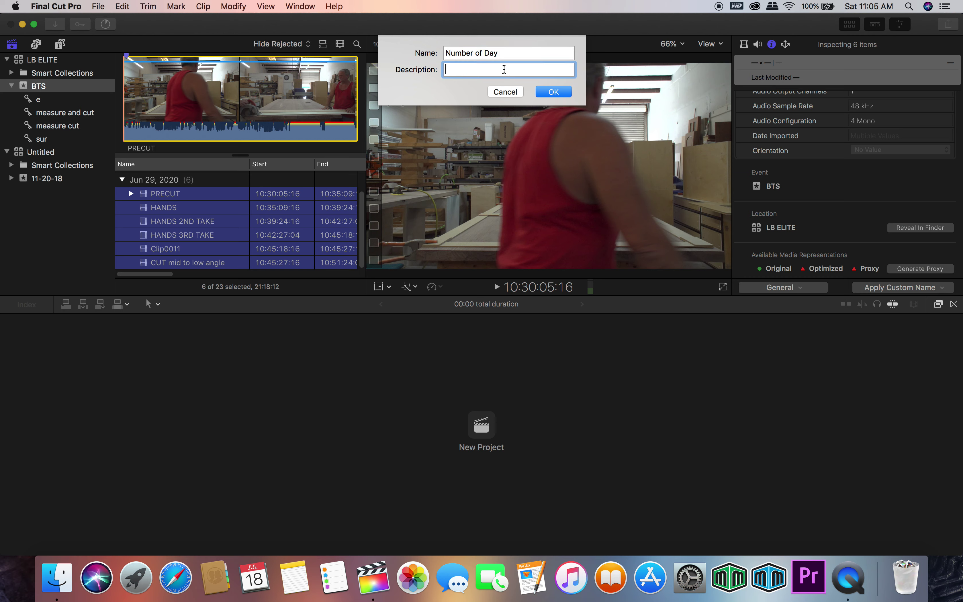
pyautogui.write('Day 1')
pyautogui.click(547, 95)
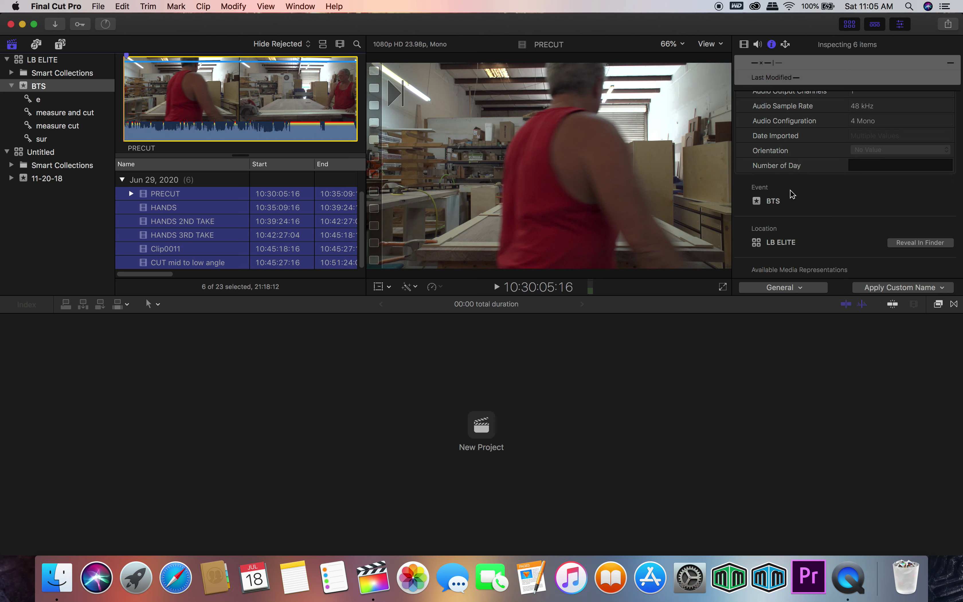
# Set Number of Day to 1 for the six Jun 29, 2020 clips and check the value on individual clips.
pyautogui.scroll(2, 805, 202)
pyautogui.scroll(2, 806, 203)
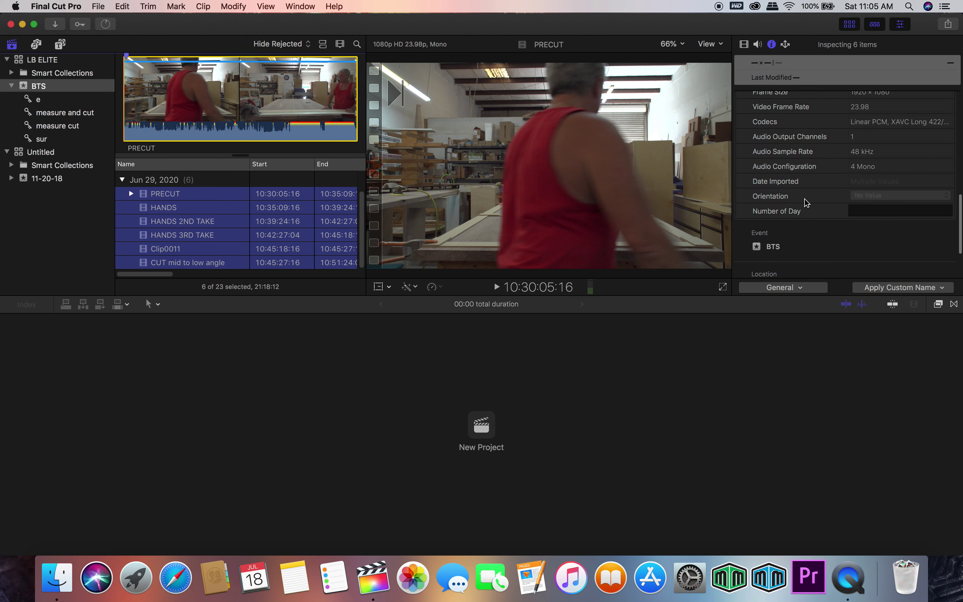
pyautogui.click(856, 213)
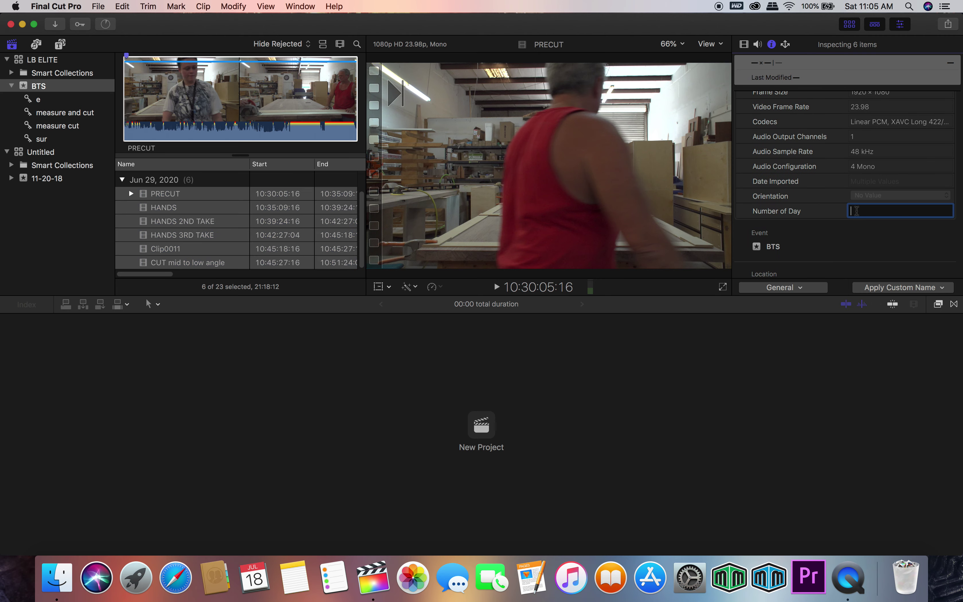
pyautogui.press('Return')
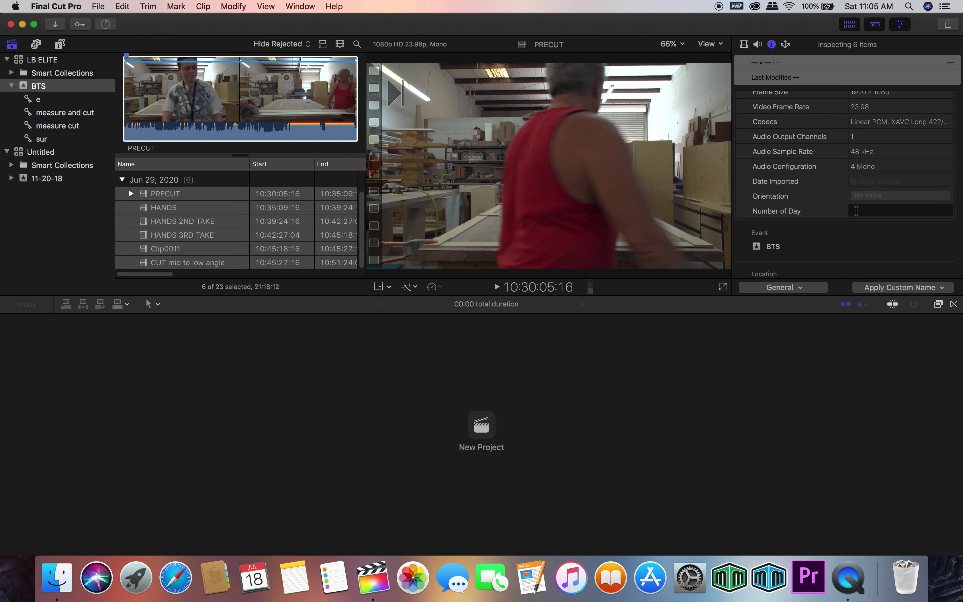
pyautogui.click(856, 211)
pyautogui.write('1')
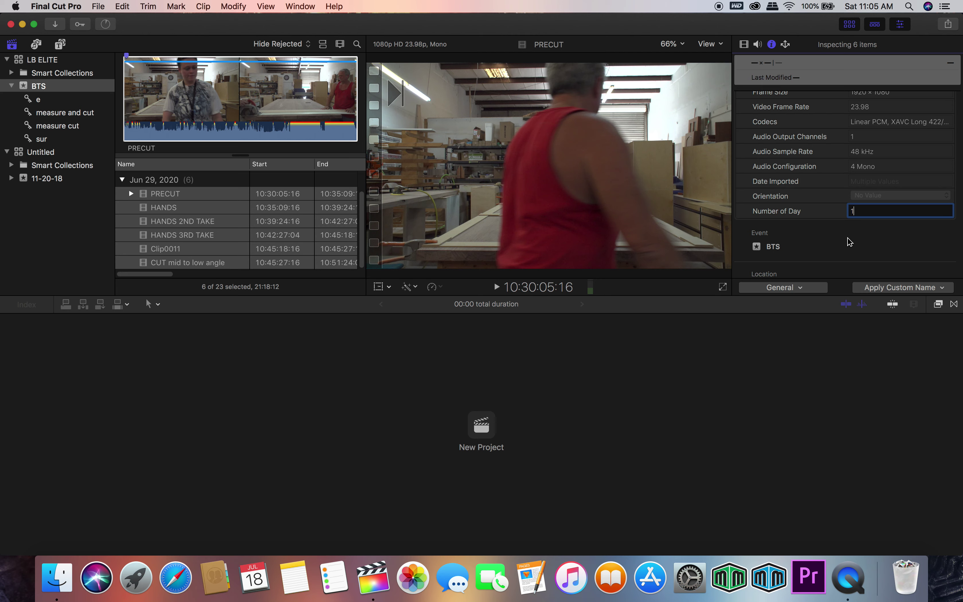
pyautogui.click(190, 210)
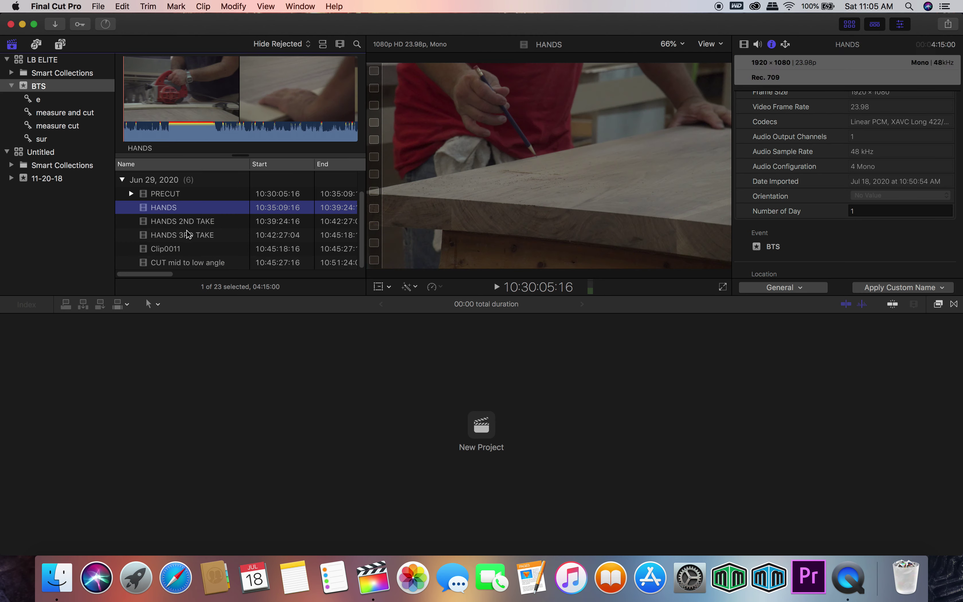
pyautogui.click(189, 234)
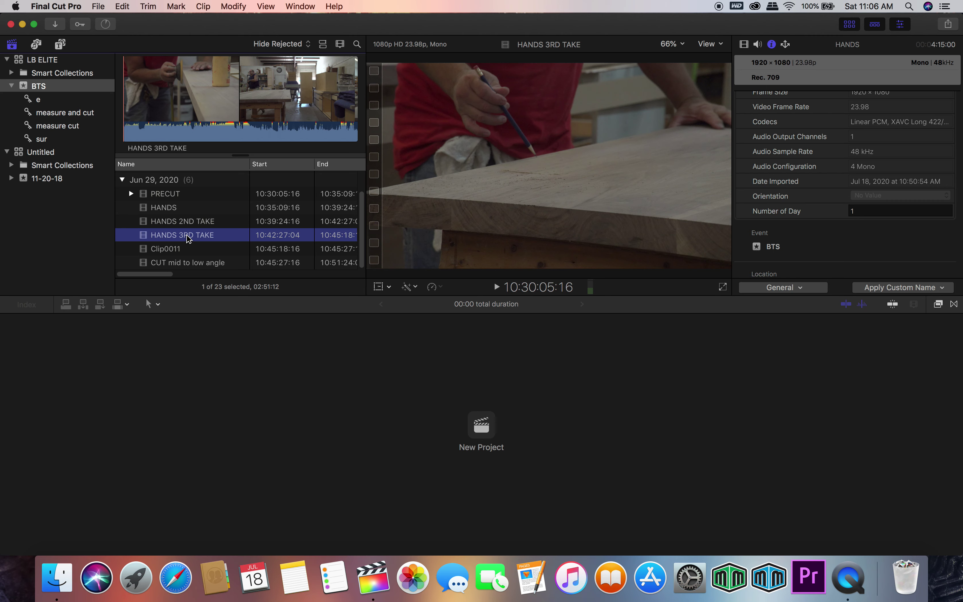
pyautogui.press('Down')
pyautogui.press('Down')
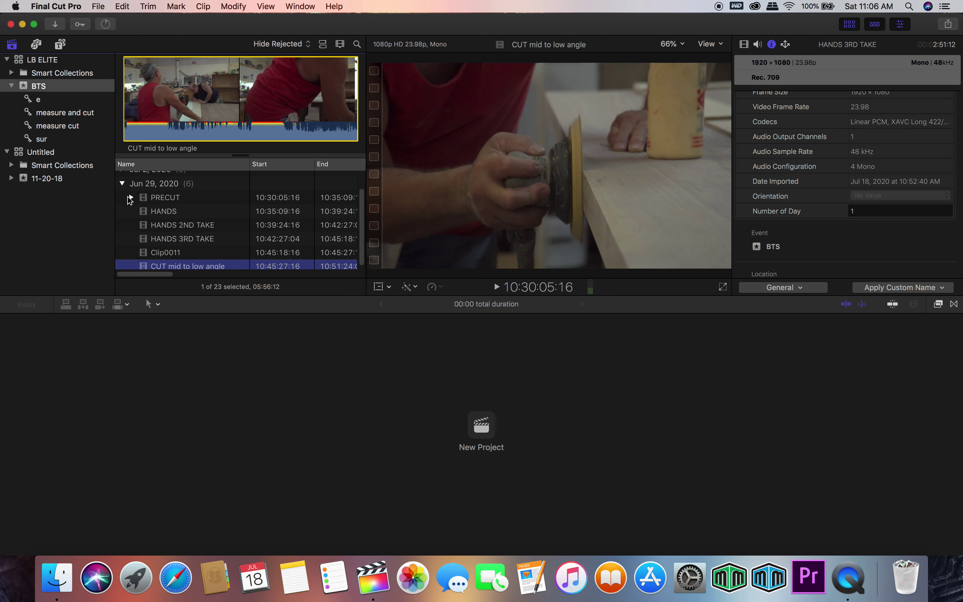
# Set Number of Day to 2 for the Jul 2, 2020 clips, Clip0013 through Clip0018, and check it on individual clips.
pyautogui.click(128, 198)
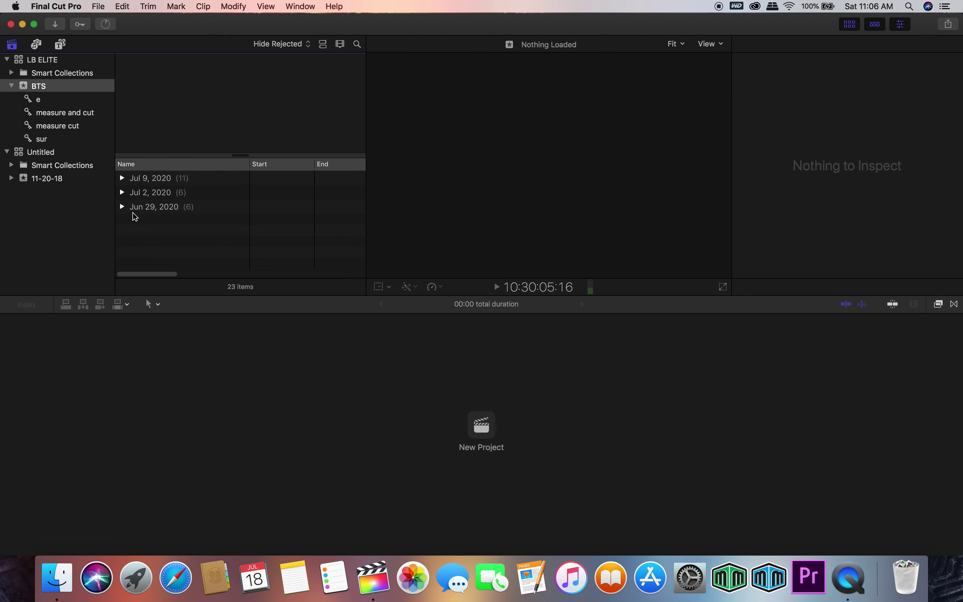
pyautogui.click(123, 193)
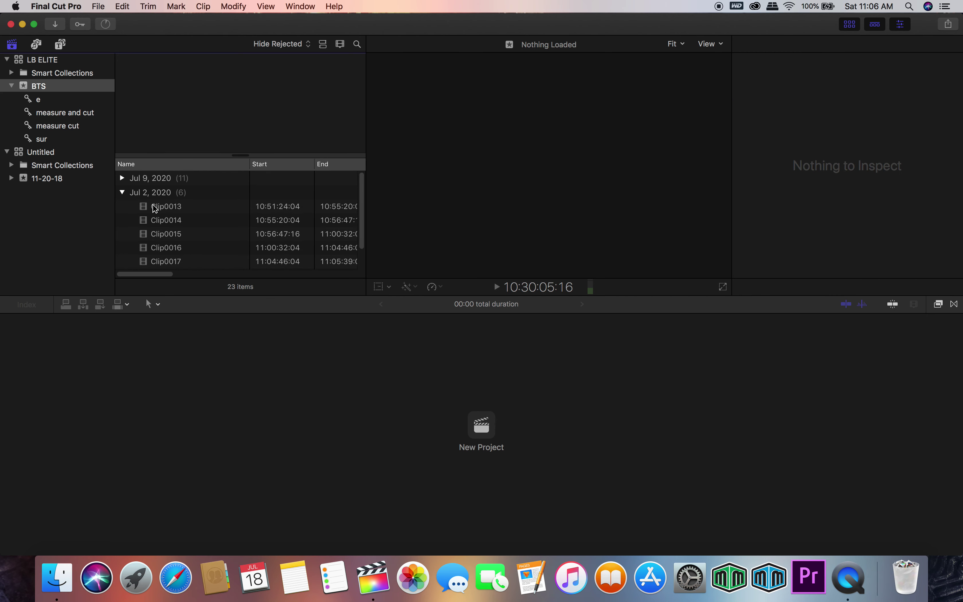
pyautogui.click(155, 207)
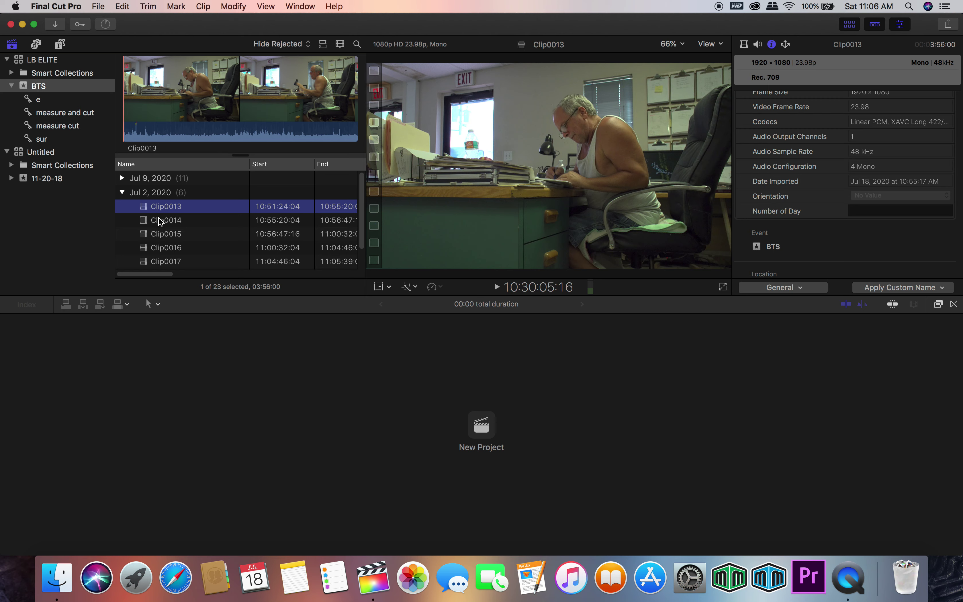
pyautogui.scroll(-1, 169, 247)
pyautogui.hscroll(1, 169, 247)
pyautogui.scroll(-1, 171, 249)
pyautogui.hscroll(-1, 171, 250)
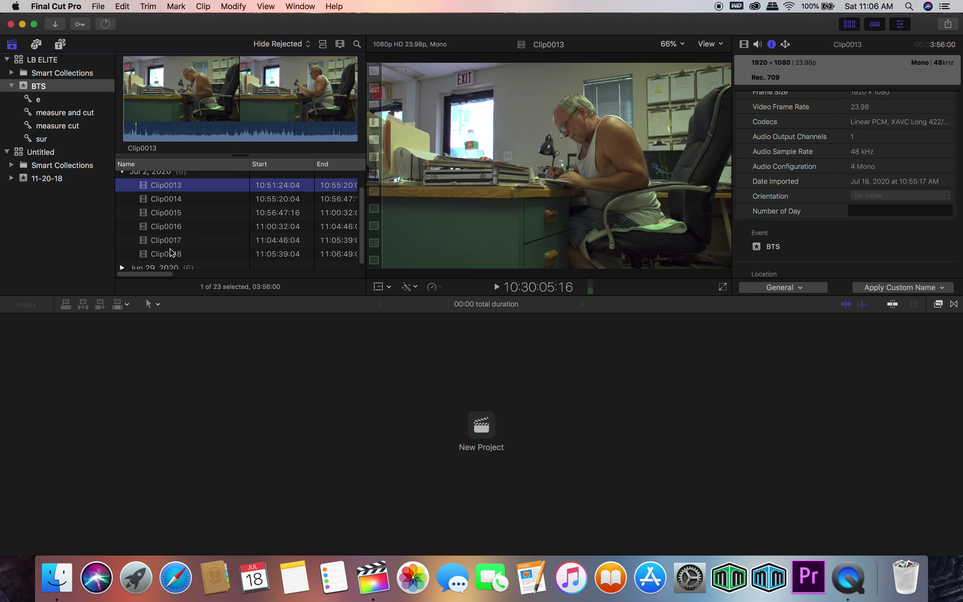
pyautogui.keyDown('shift'); pyautogui.click(171, 254); pyautogui.keyUp('shift')
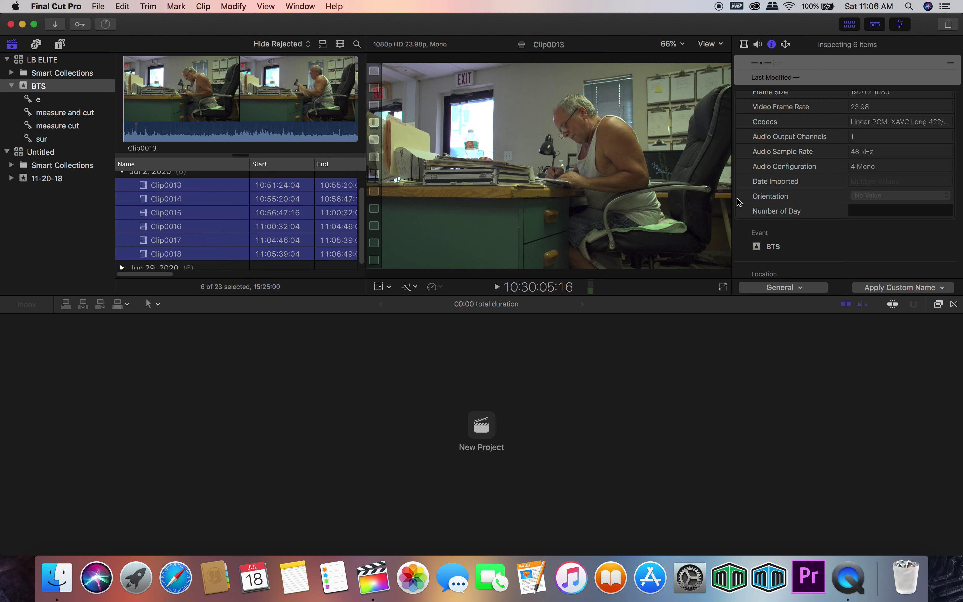
pyautogui.click(872, 210)
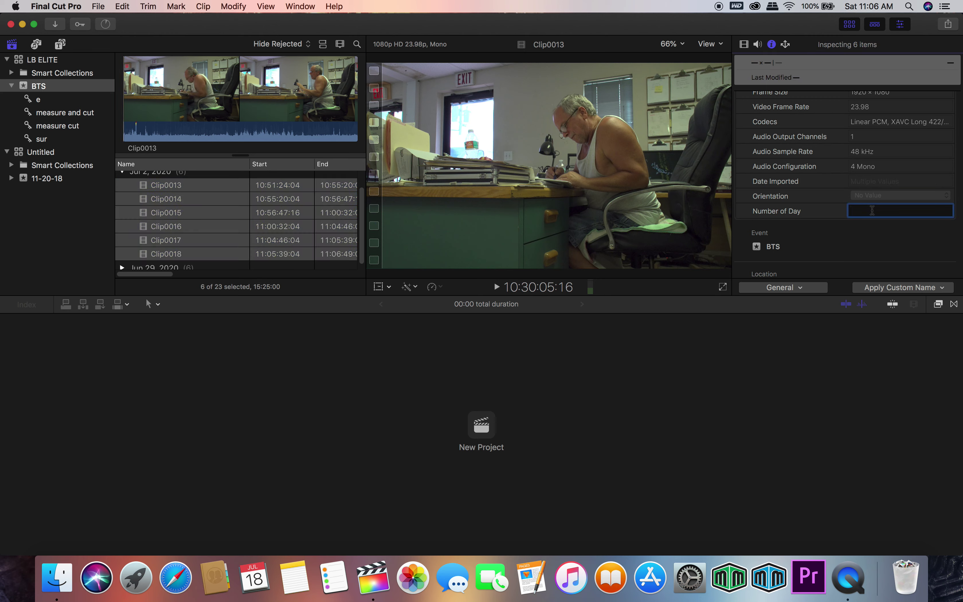
pyautogui.write('2')
pyautogui.click(225, 220)
pyautogui.click(199, 215)
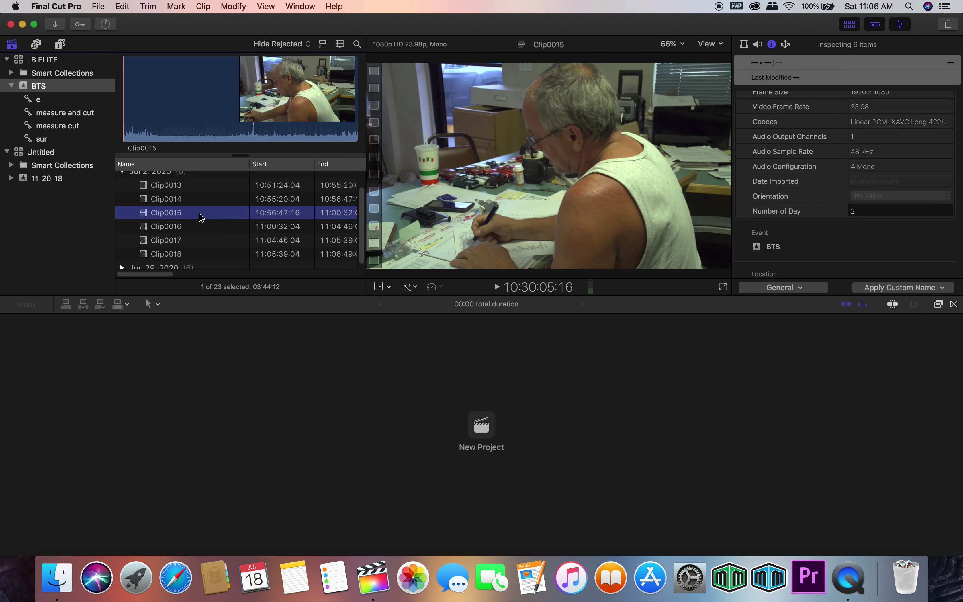
pyautogui.click(184, 230)
pyautogui.scroll(1, 183, 229)
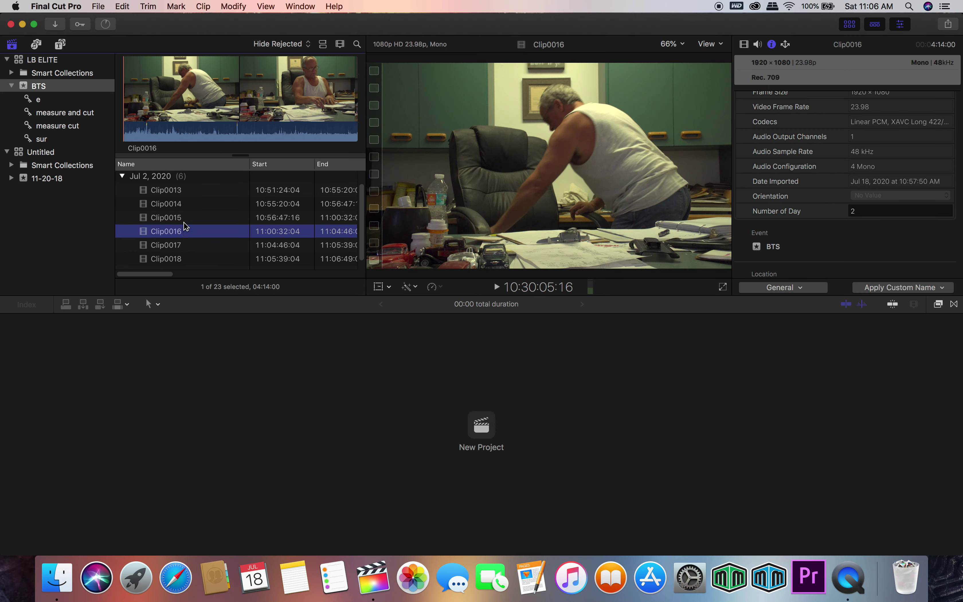
# Rename Clip0013 in the Jul 2, 2020 group as "SIT AT DESK low to mid".
pyautogui.click(171, 196)
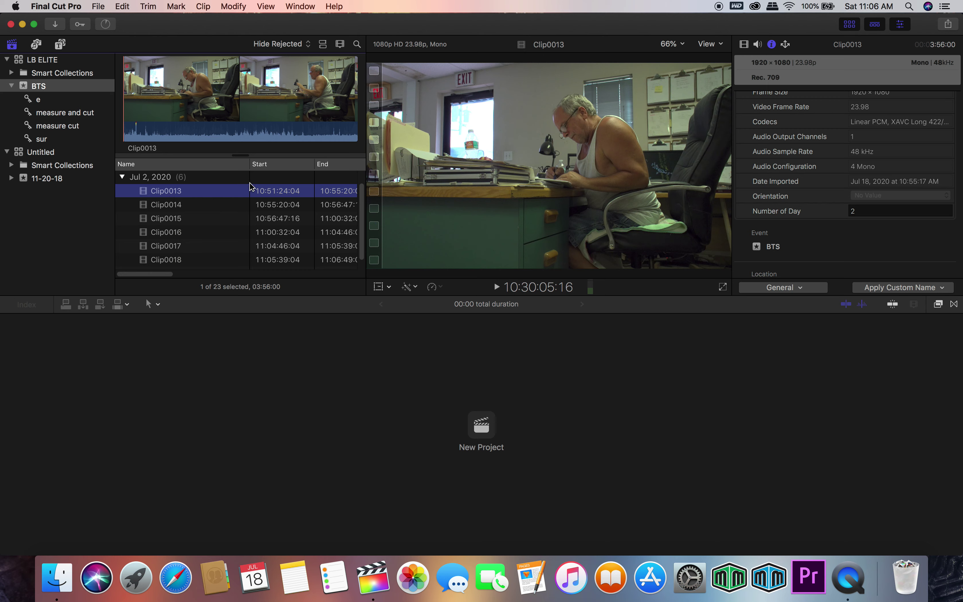
pyautogui.click(173, 191)
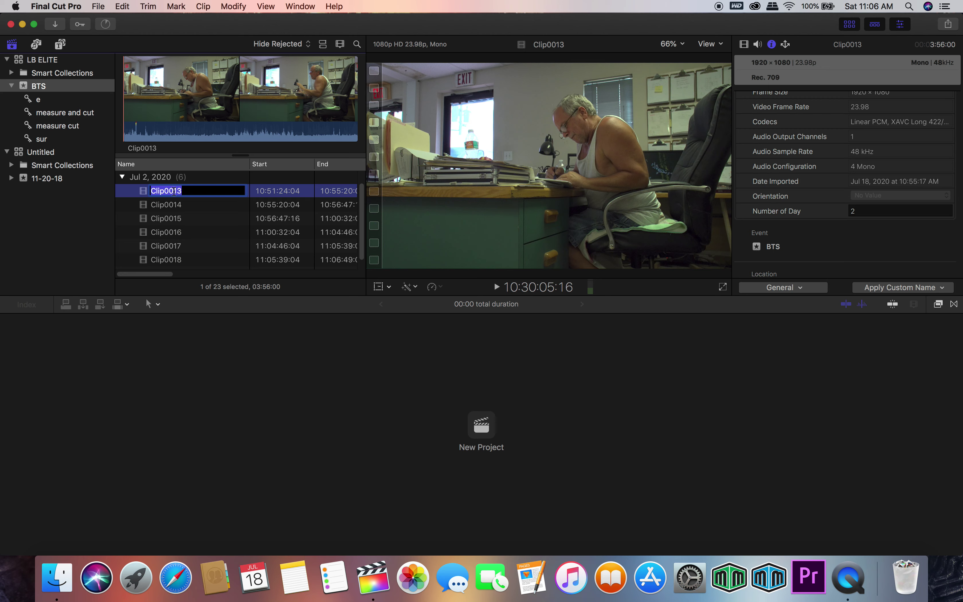
pyautogui.write('SIT AT ')
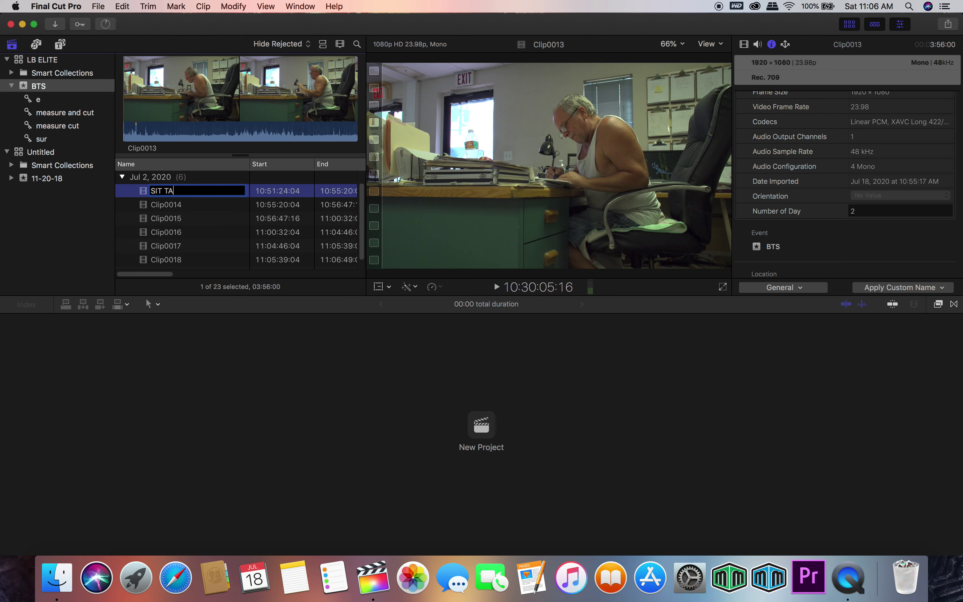
pyautogui.write('DESK low to mid')
pyautogui.press('Return')
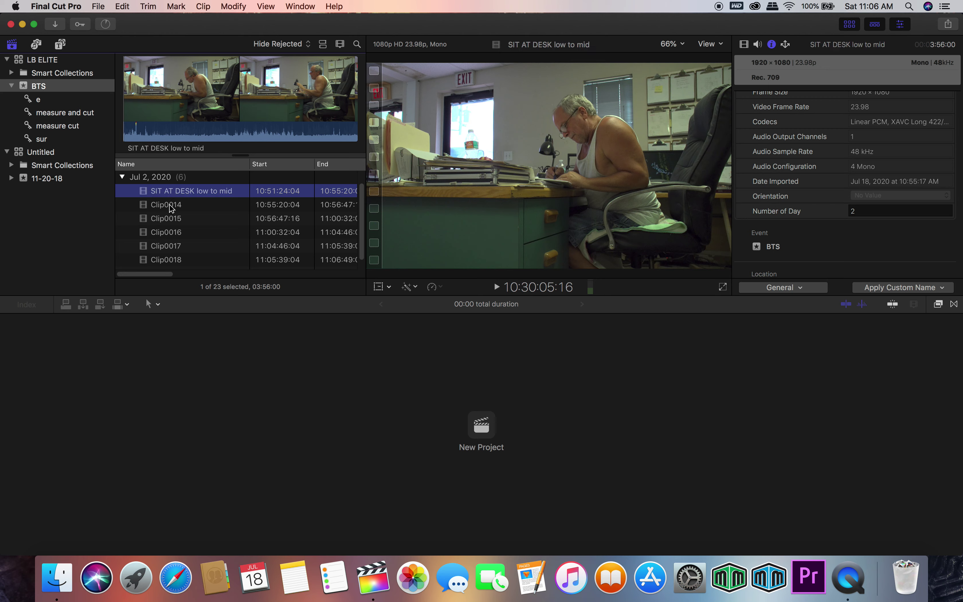
# Assign the keyword "estimate" to the SIT AT DESK low to mid clip and expand the clip to show its keyword.
pyautogui.click(206, 103)
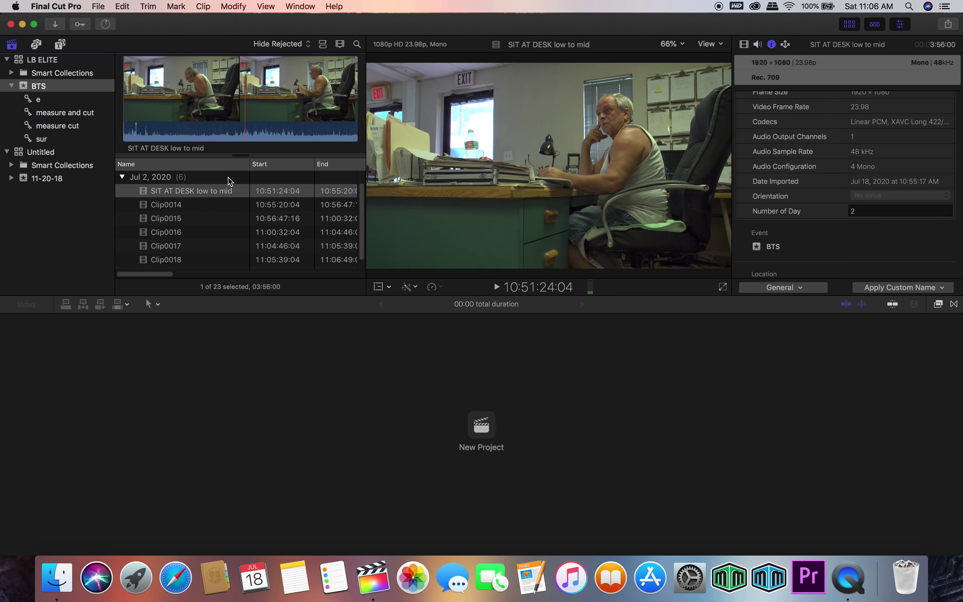
pyautogui.click(204, 192)
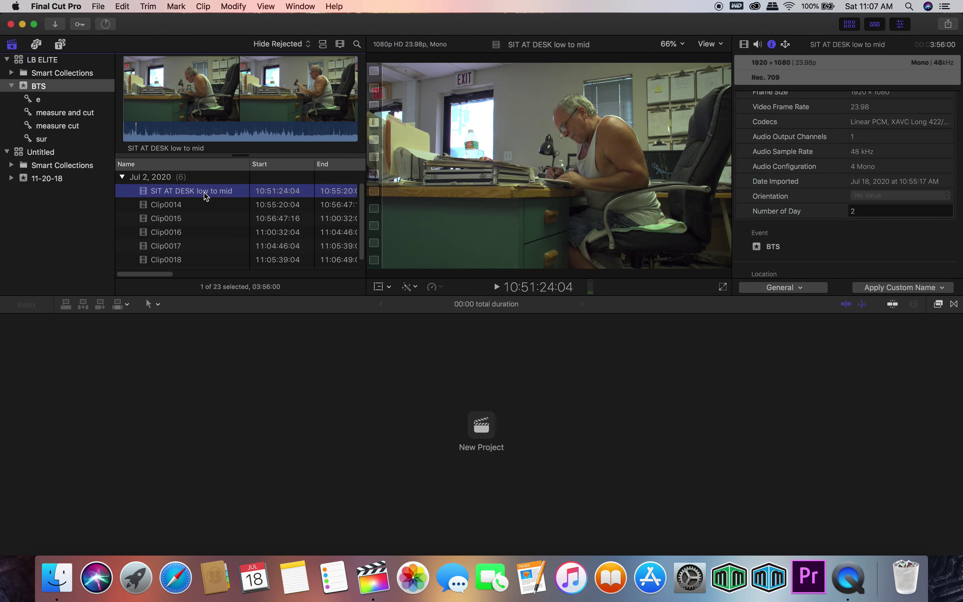
pyautogui.click(243, 112)
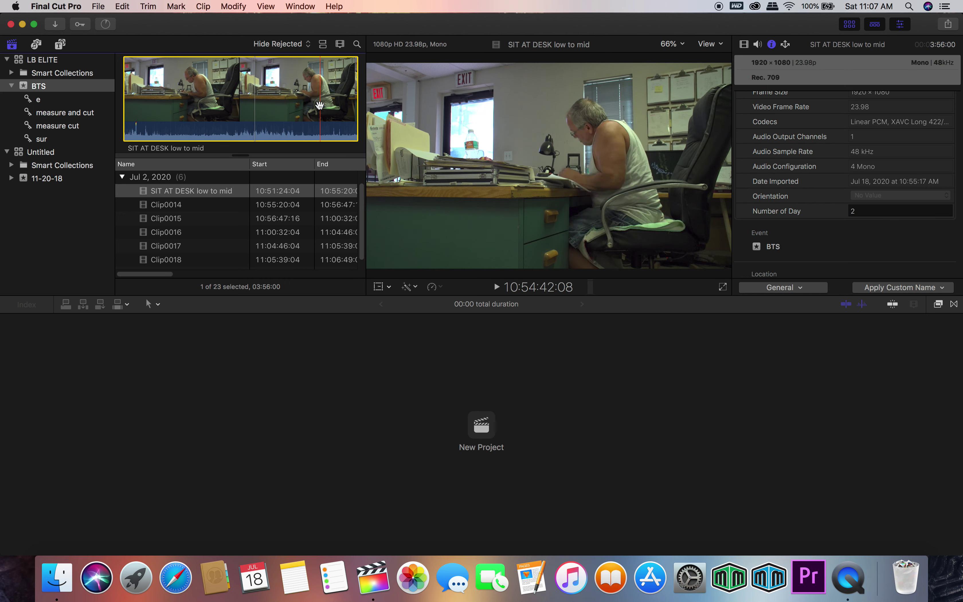
pyautogui.press('super+k')
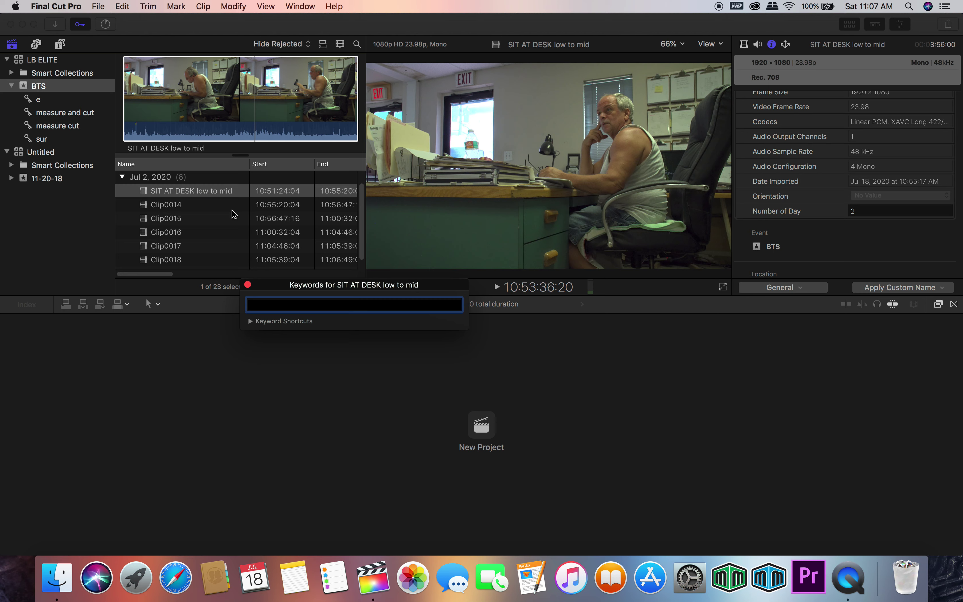
pyautogui.write('estimate wr')
pyautogui.press('BackSpace')
pyautogui.press('BackSpace')
pyautogui.press('BackSpace')
pyautogui.click(248, 285)
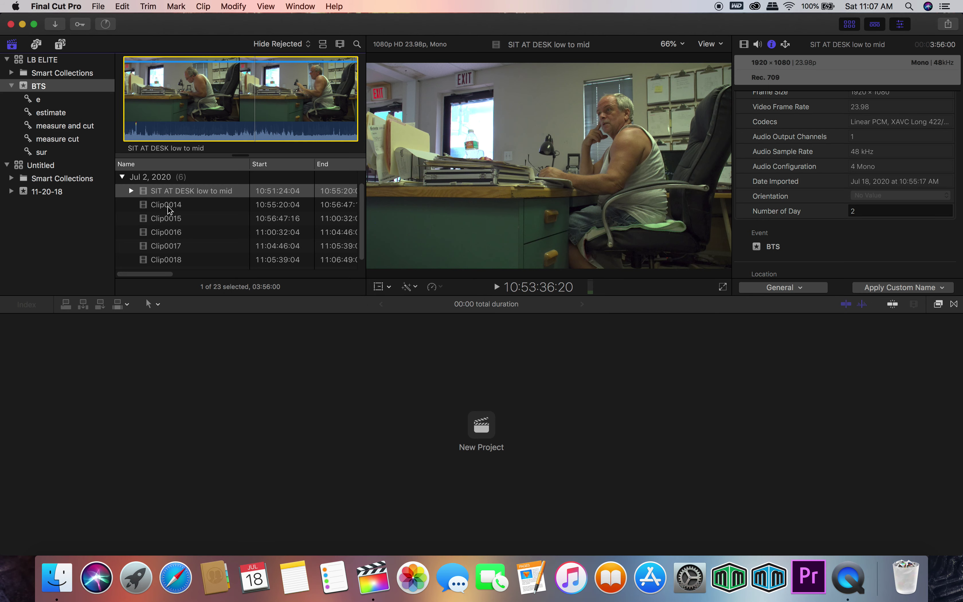
pyautogui.click(131, 191)
pyautogui.click(164, 205)
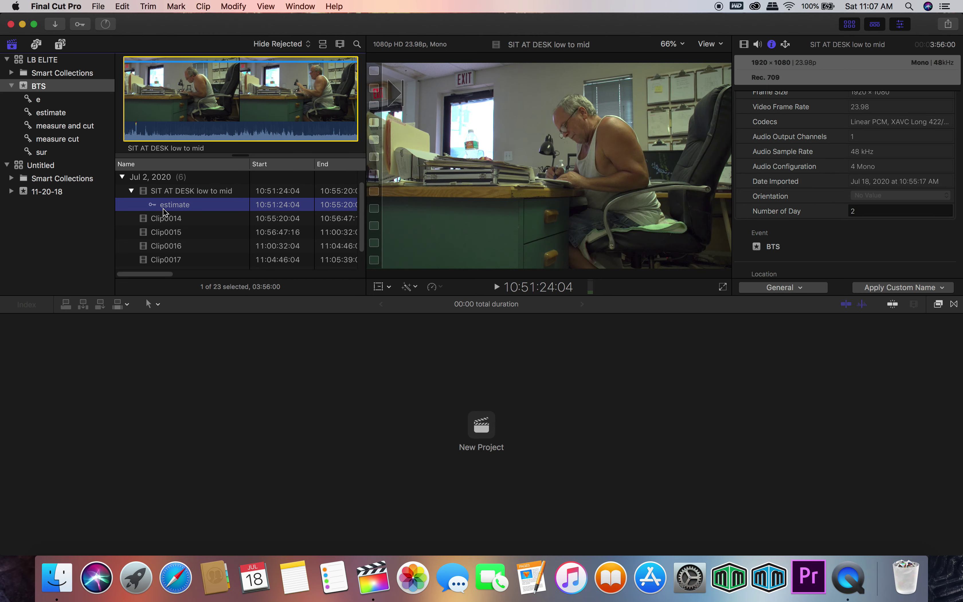
# Rename Clip0014 as "SIT AT DESK OTS".
pyautogui.click(154, 223)
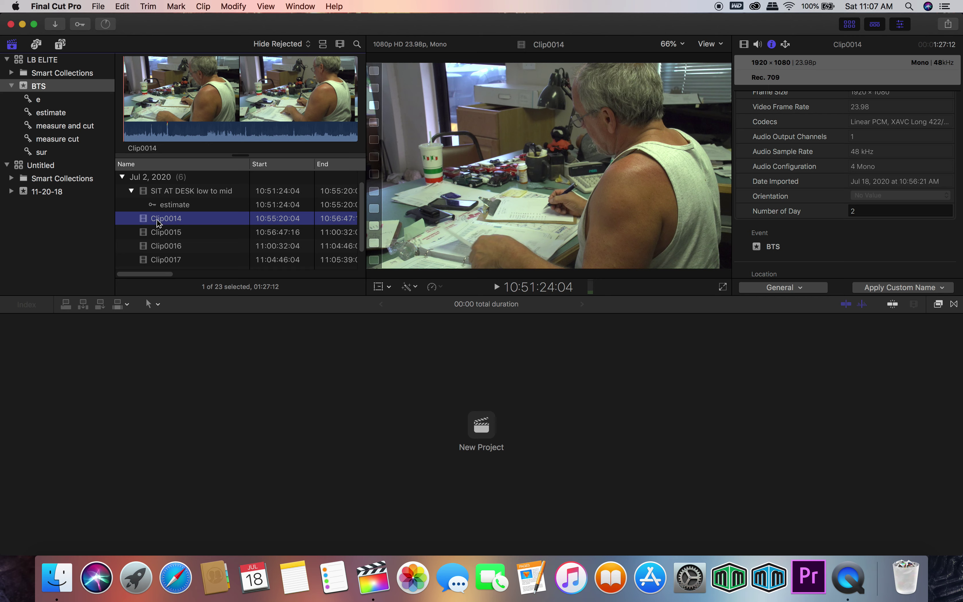
pyautogui.click(158, 221)
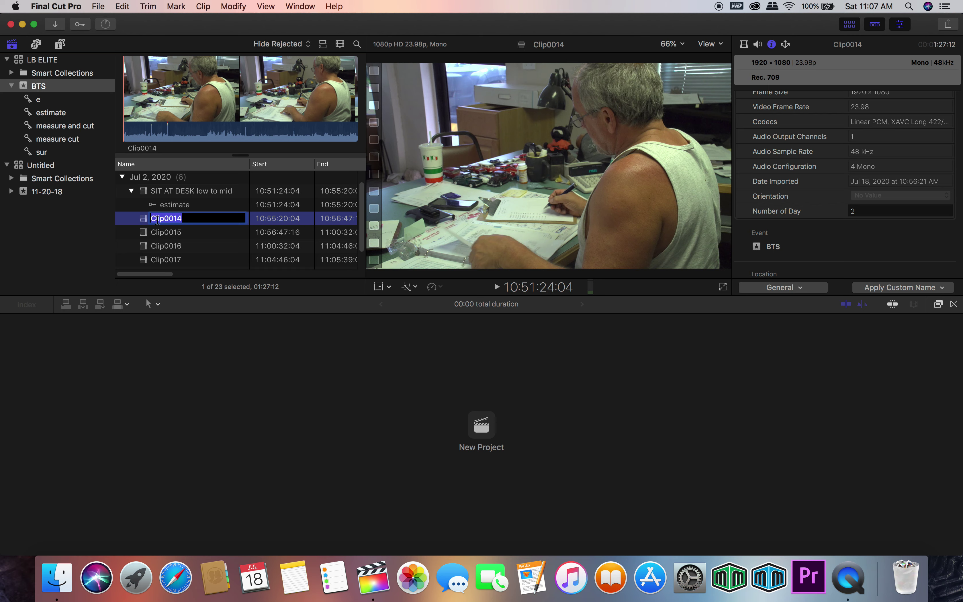
pyautogui.write('SIT AT DESK OTS')
pyautogui.press('Return')
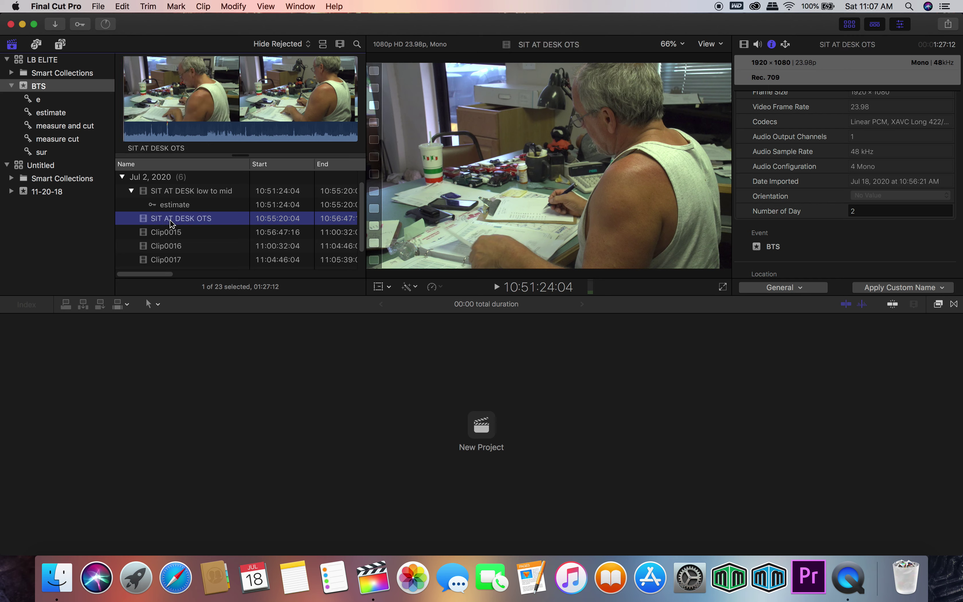
# With the SIT AT DESK OTS clip selected, define "estimate" as the second keyword shortcut.
pyautogui.click(259, 90)
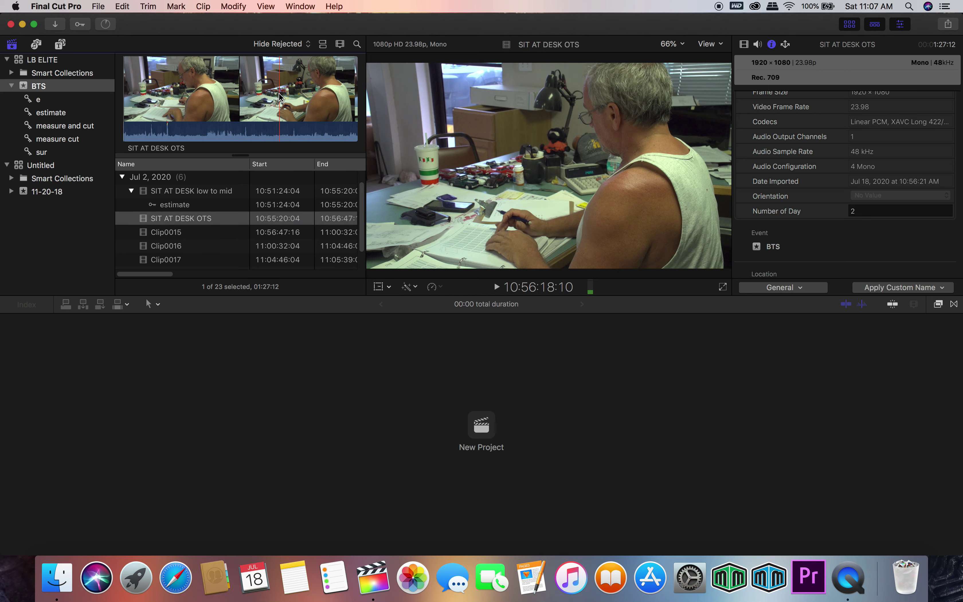
pyautogui.click(164, 223)
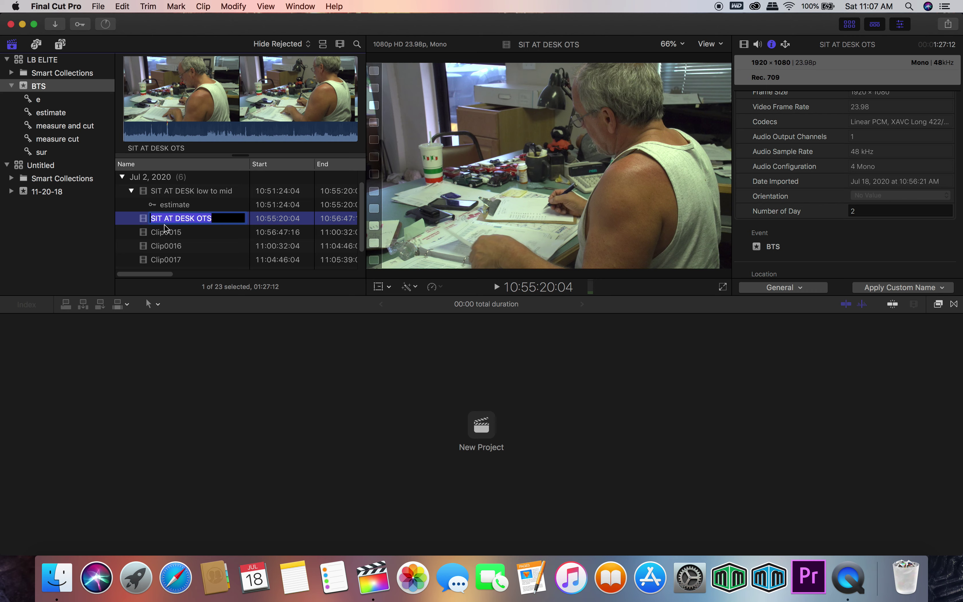
pyautogui.click(220, 359)
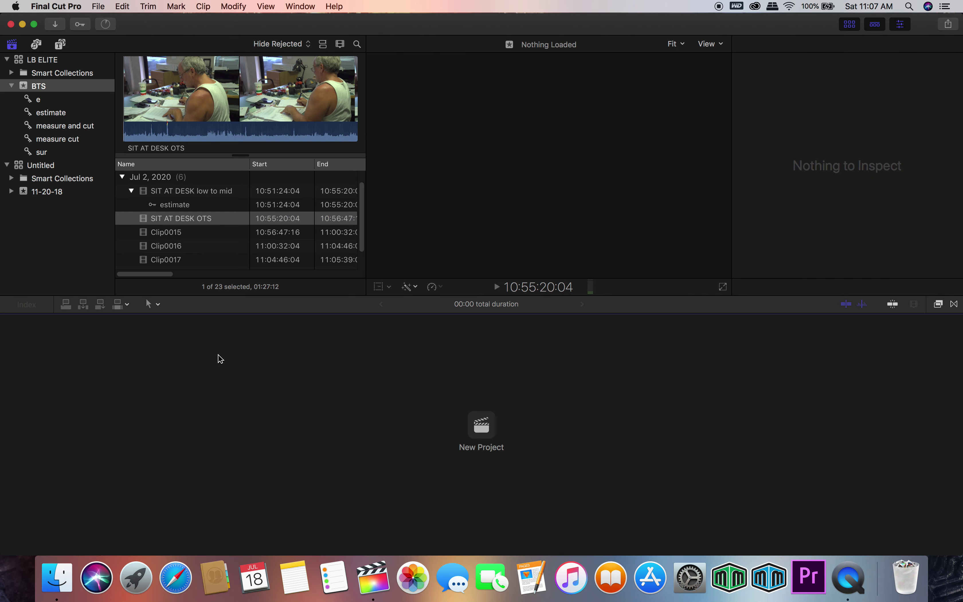
pyautogui.click(173, 224)
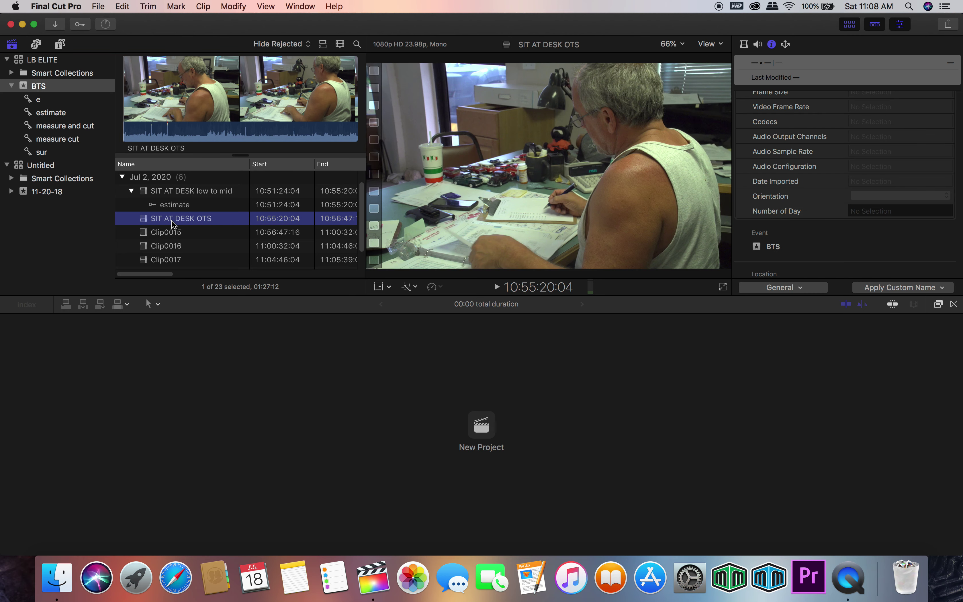
pyautogui.click(80, 25)
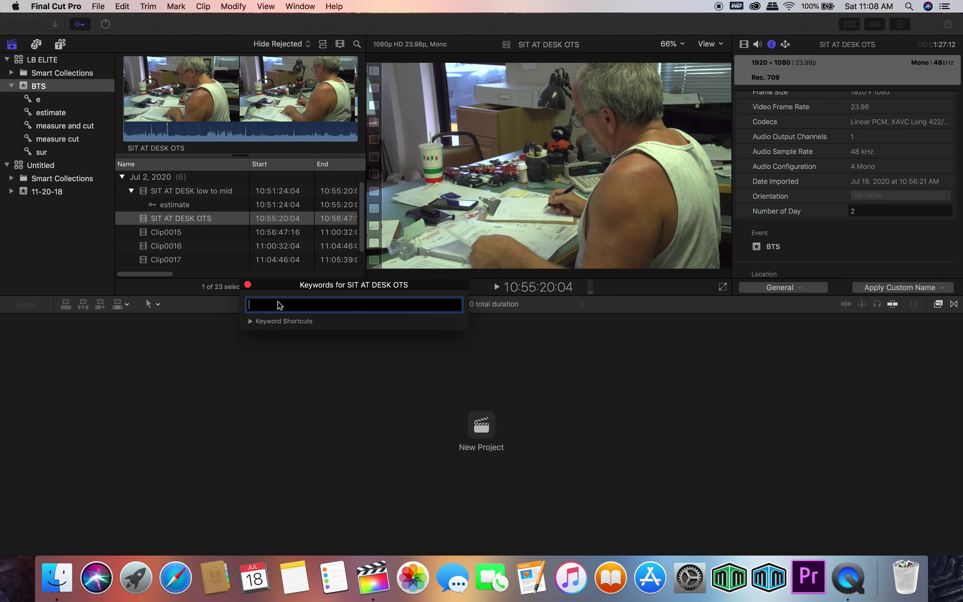
pyautogui.click(250, 322)
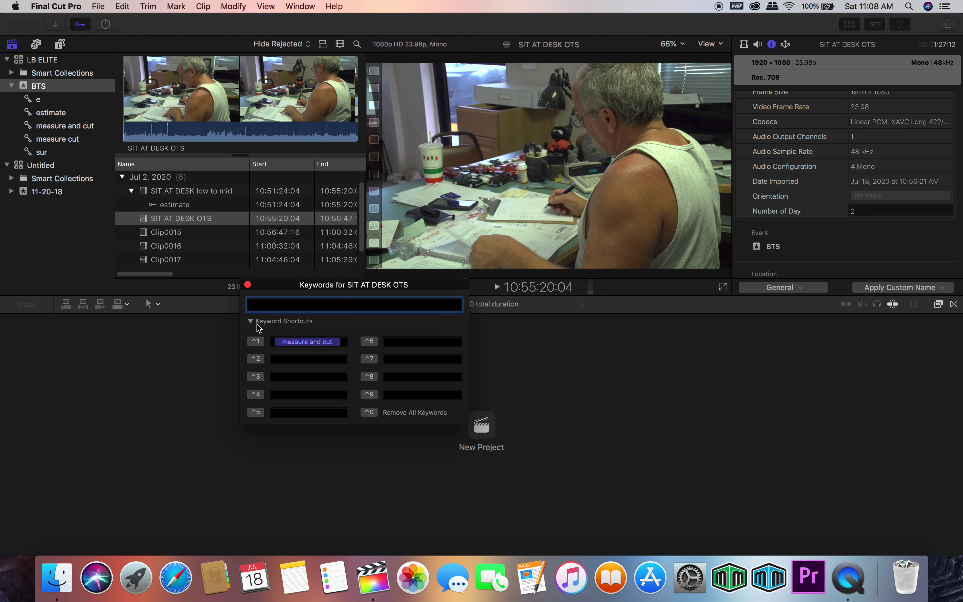
pyautogui.click(293, 359)
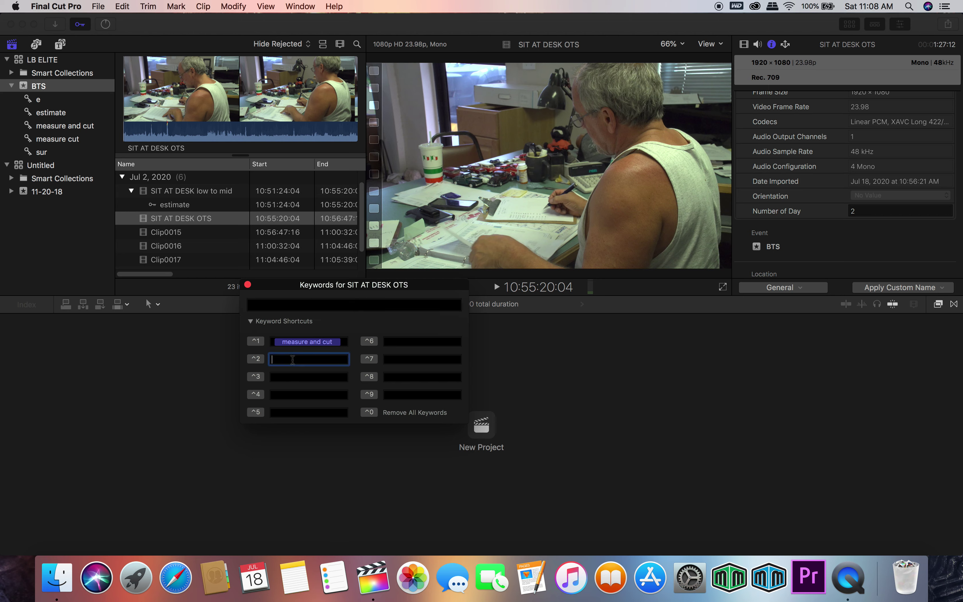
pyautogui.write('estimate')
pyautogui.press('Return')
pyautogui.click(248, 284)
# Apply the "estimate" keyword shortcut to the SIT AT DESK OTS clip and expand the clip to show its keyword.
pyautogui.click(146, 222)
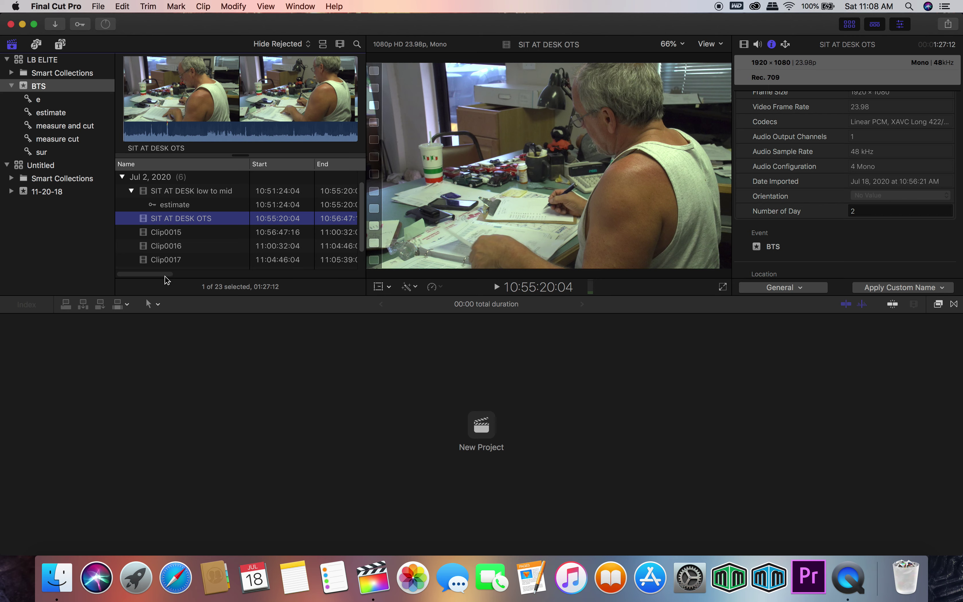
pyautogui.moveTo(166, 274); pyautogui.dragTo(318, 275)
pyautogui.moveTo(316, 278); pyautogui.dragTo(135, 265)
pyautogui.click(80, 25)
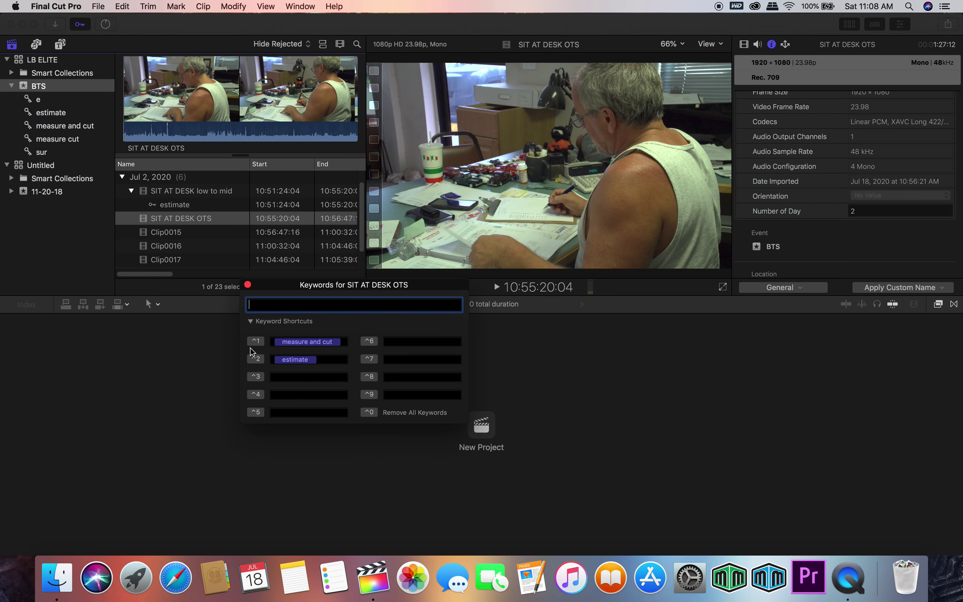
pyautogui.click(293, 361)
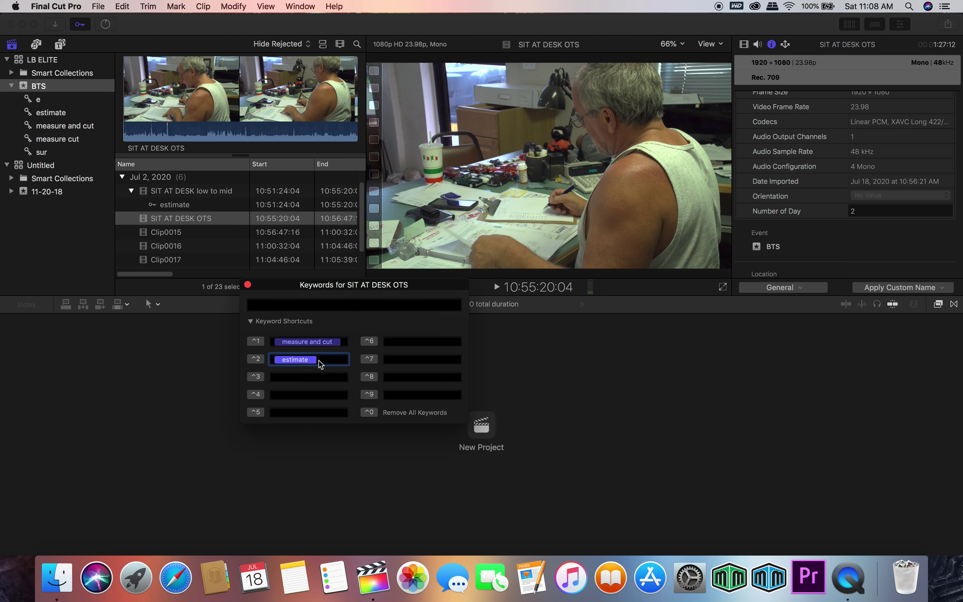
pyautogui.click(256, 359)
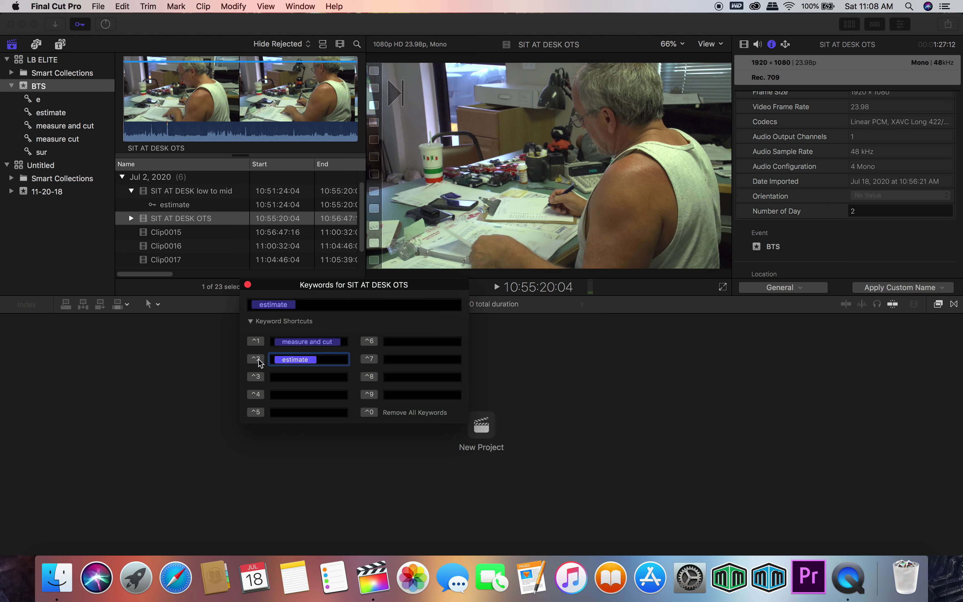
pyautogui.click(248, 285)
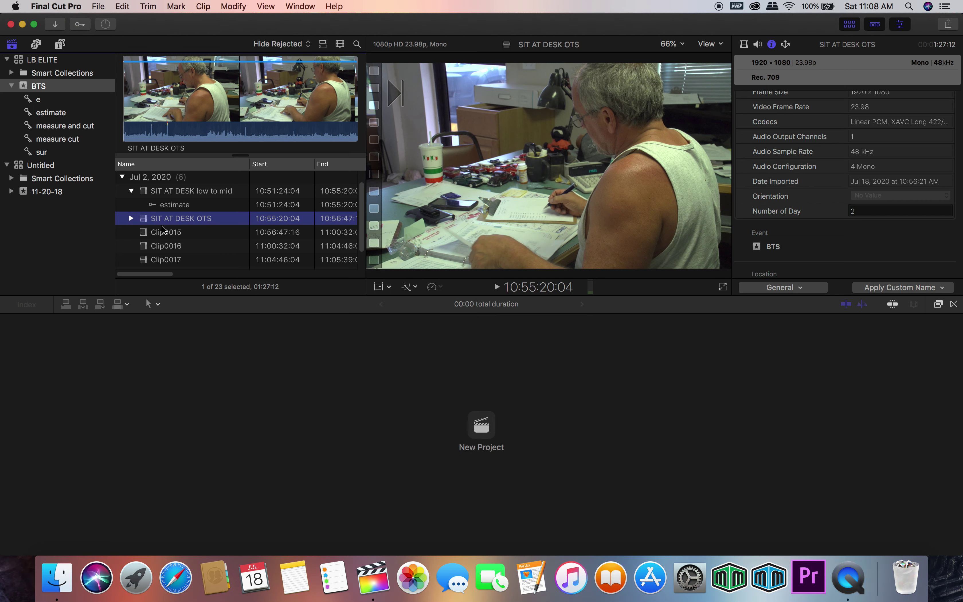
pyautogui.click(131, 218)
pyautogui.scroll(-2, 161, 237)
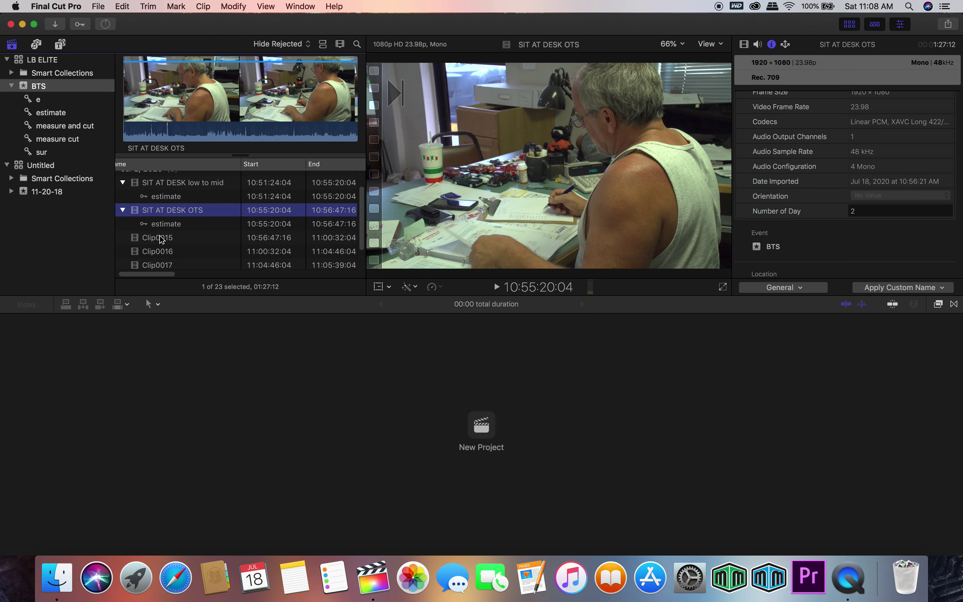
# Set Scene to 2.1 and Take to 1 for the SIT AT DESK low to mid clip per its slate, and try "low to mid" as Camera Angle.
pyautogui.click(161, 237)
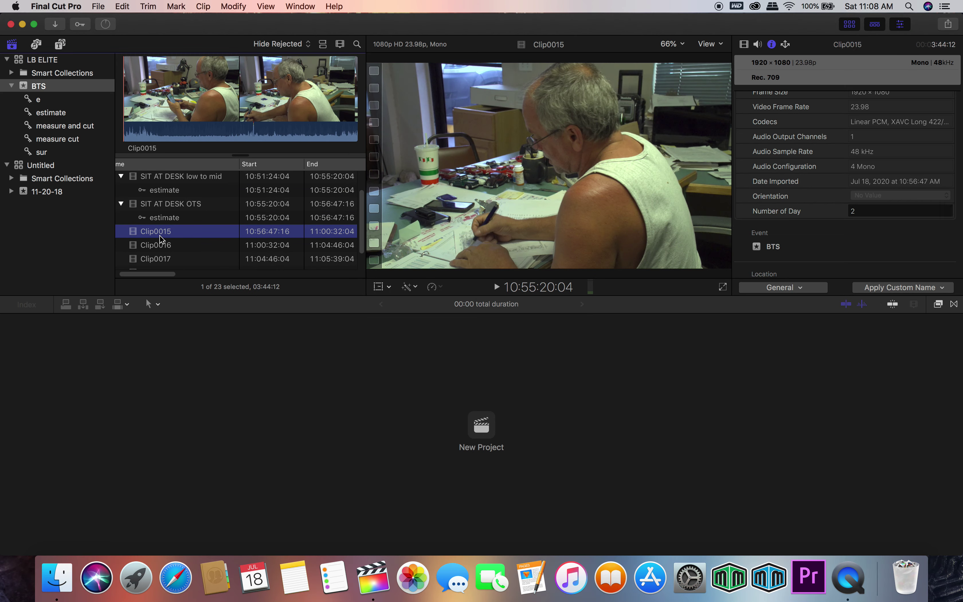
pyautogui.click(159, 206)
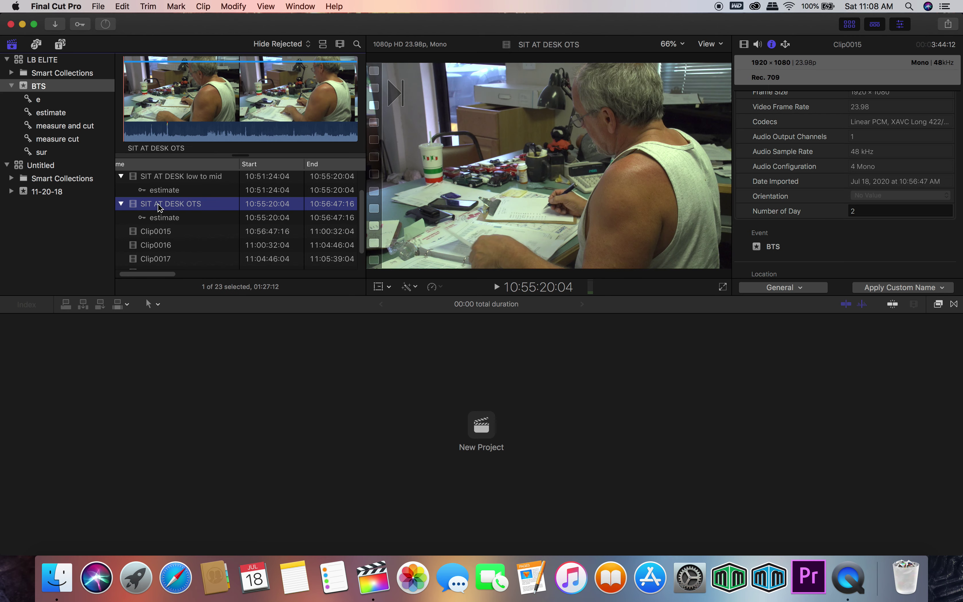
pyautogui.click(166, 177)
pyautogui.click(134, 117)
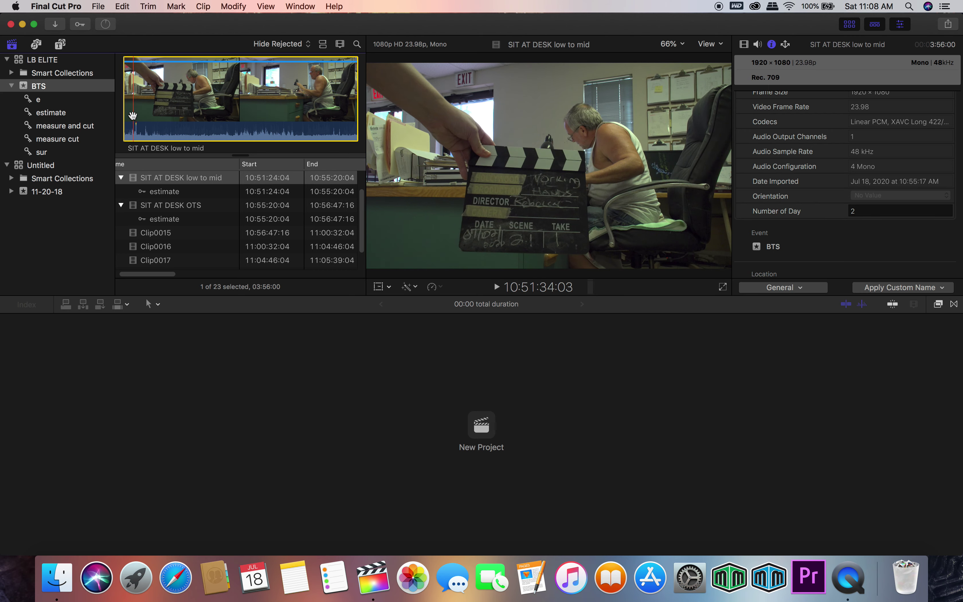
pyautogui.scroll(4, 844, 160)
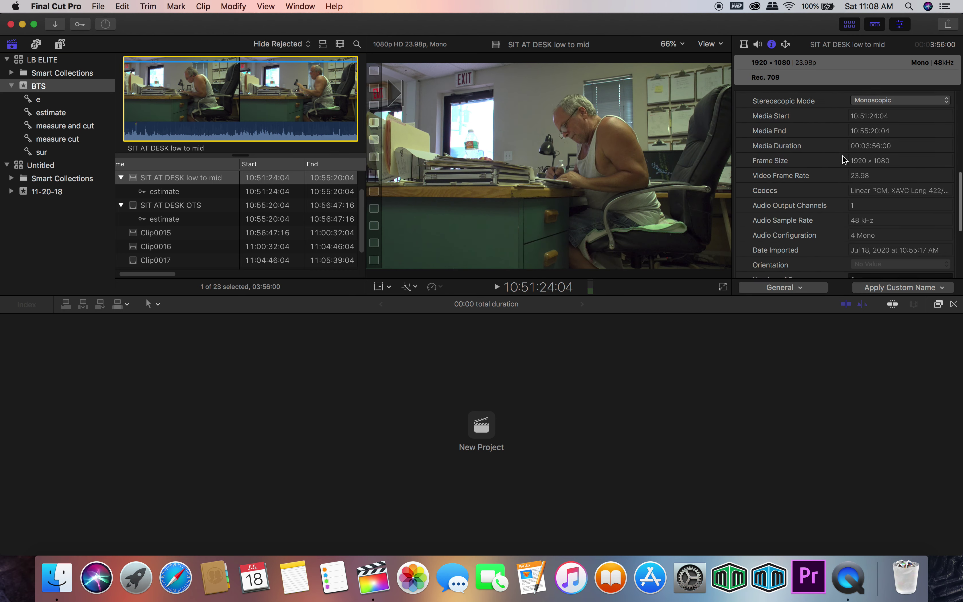
pyautogui.scroll(8, 845, 161)
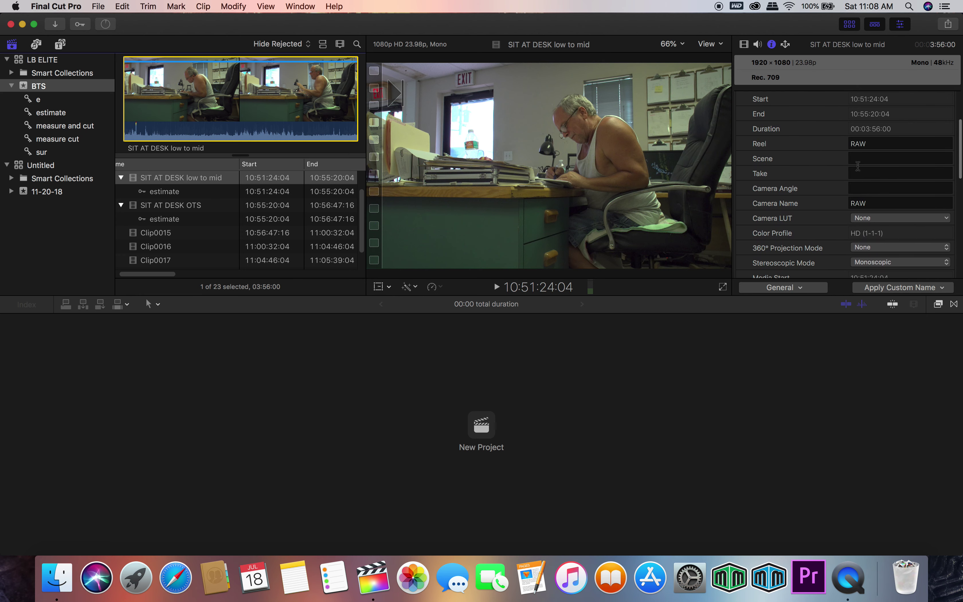
pyautogui.click(861, 159)
pyautogui.write('2')
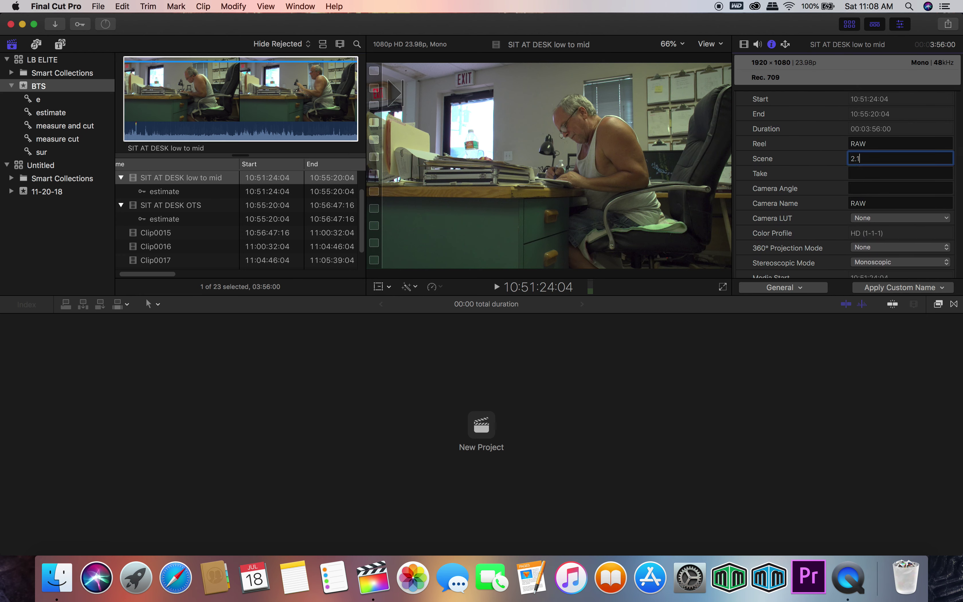
pyautogui.write('.1')
pyautogui.click(865, 173)
pyautogui.write('1')
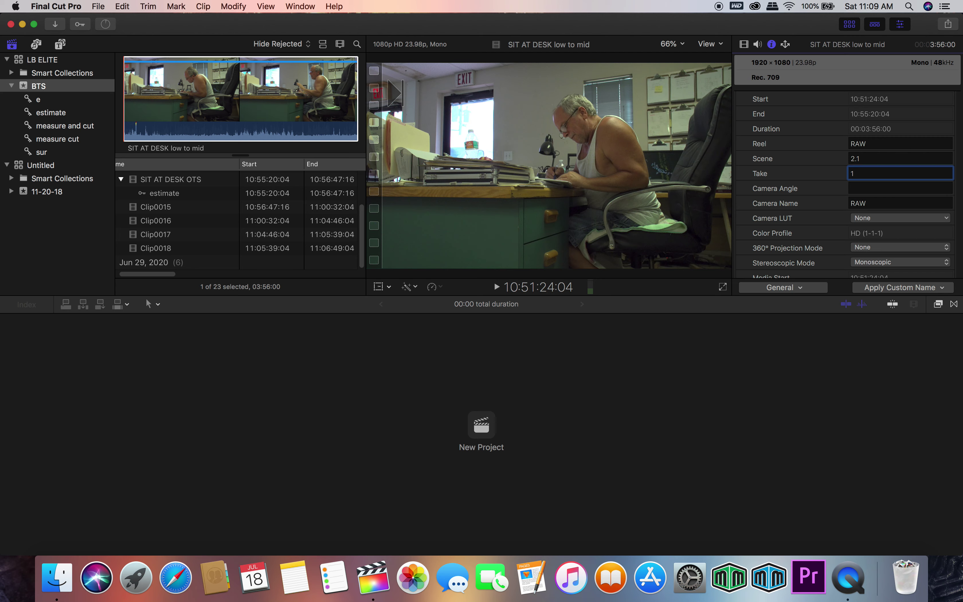
pyautogui.click(863, 188)
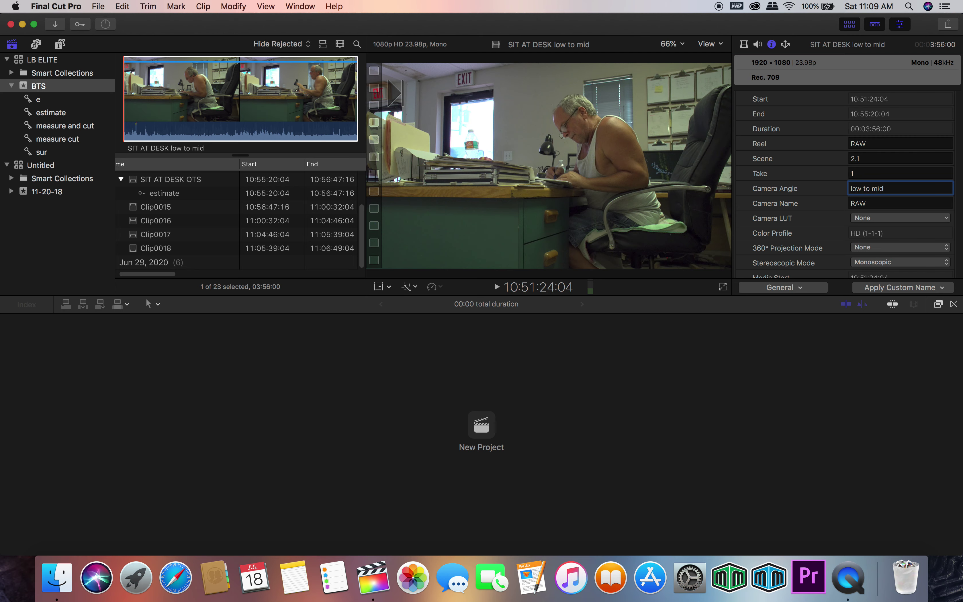
pyautogui.press('Escape')
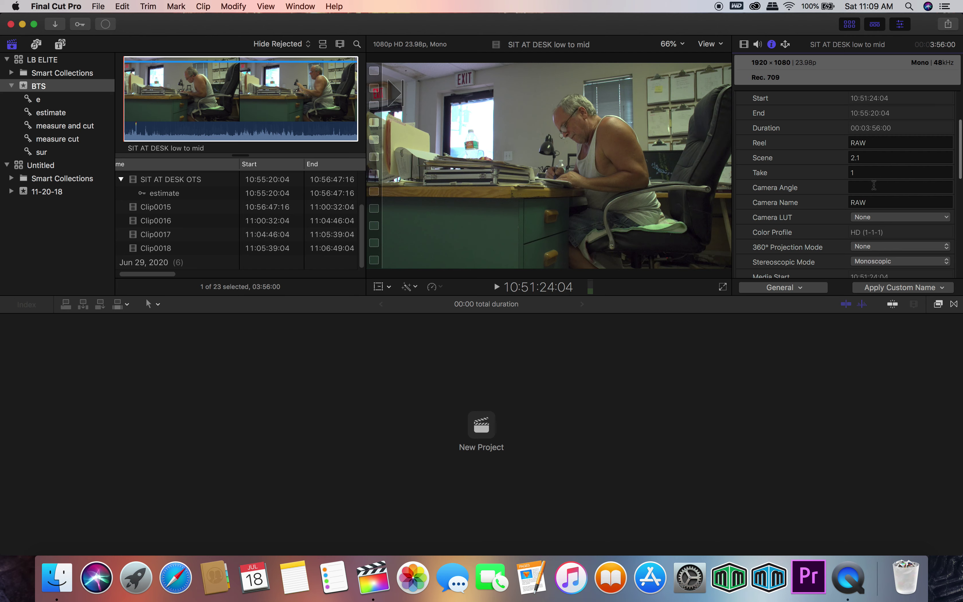
# Check the Number of Day metadata of the SIT AT DESK low to mid, Clip0015 and SIT AT DESK OTS clips.
pyautogui.scroll(-3, 874, 186)
pyautogui.scroll(-10, 874, 187)
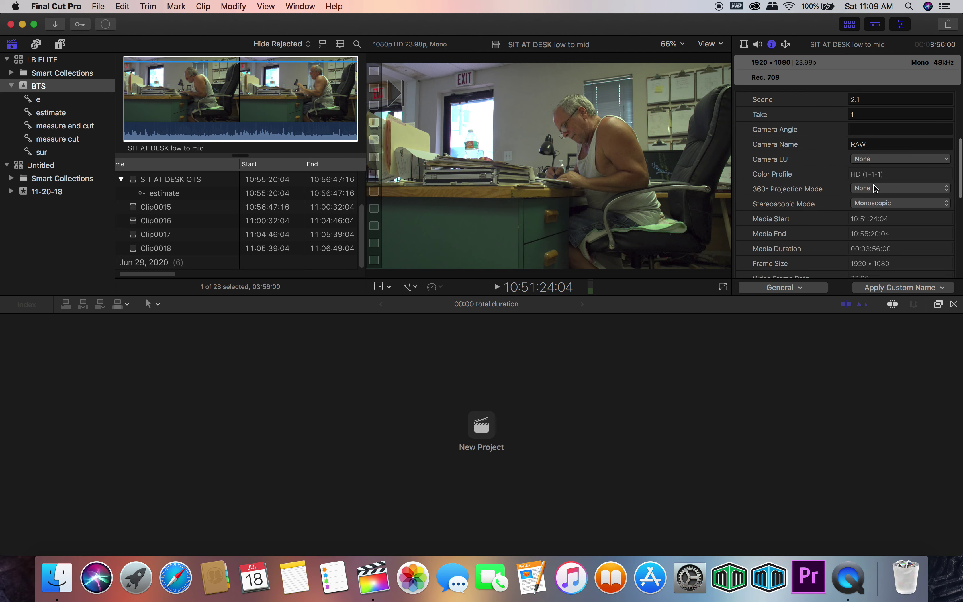
pyautogui.scroll(-4, 874, 187)
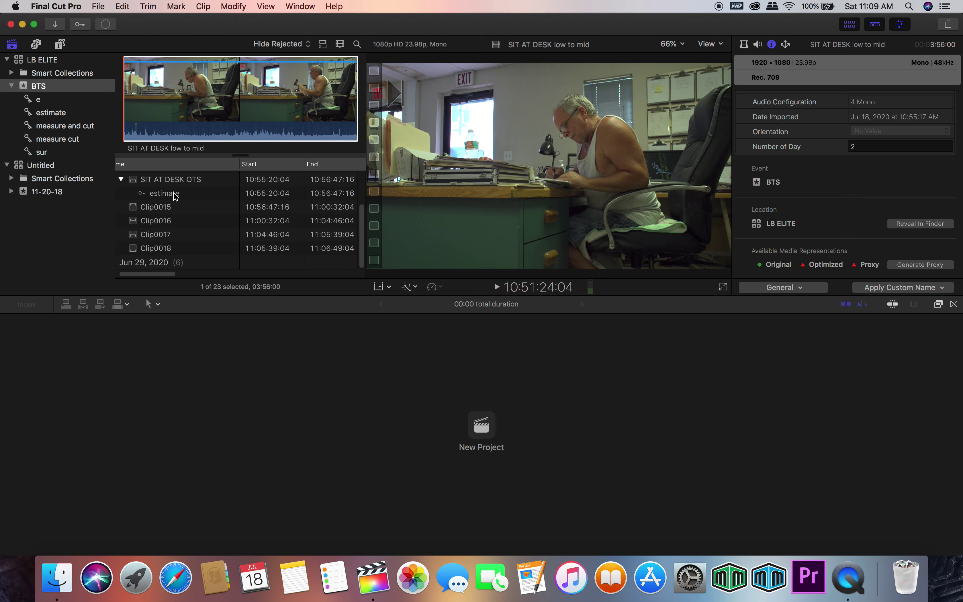
pyautogui.click(166, 210)
pyautogui.scroll(3, 166, 210)
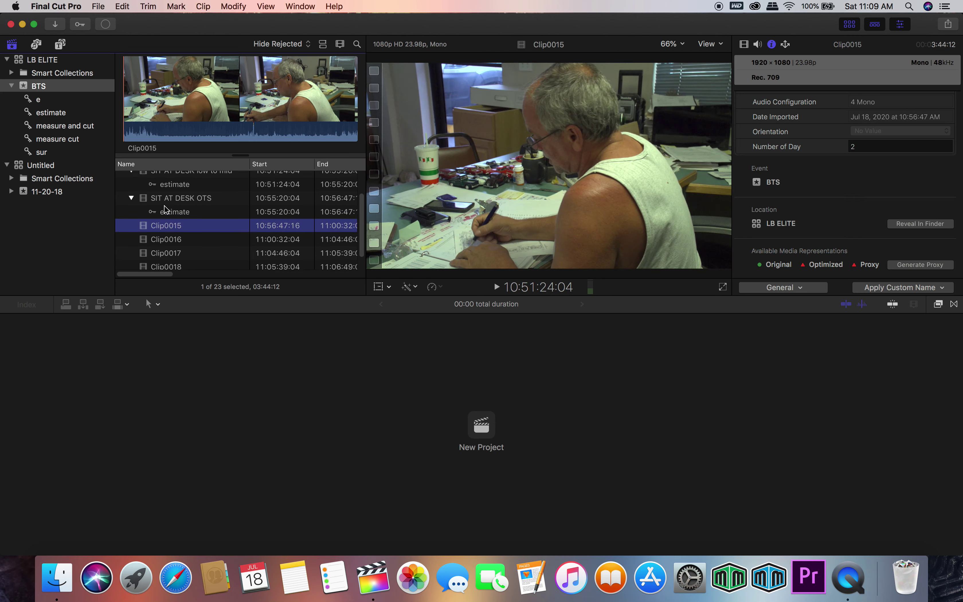
pyautogui.scroll(1, 166, 209)
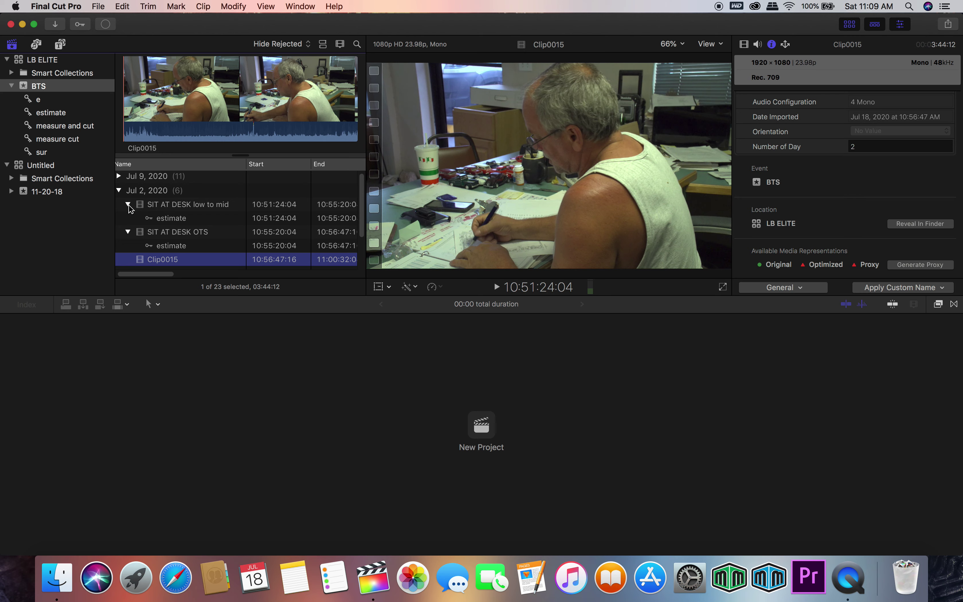
pyautogui.click(160, 233)
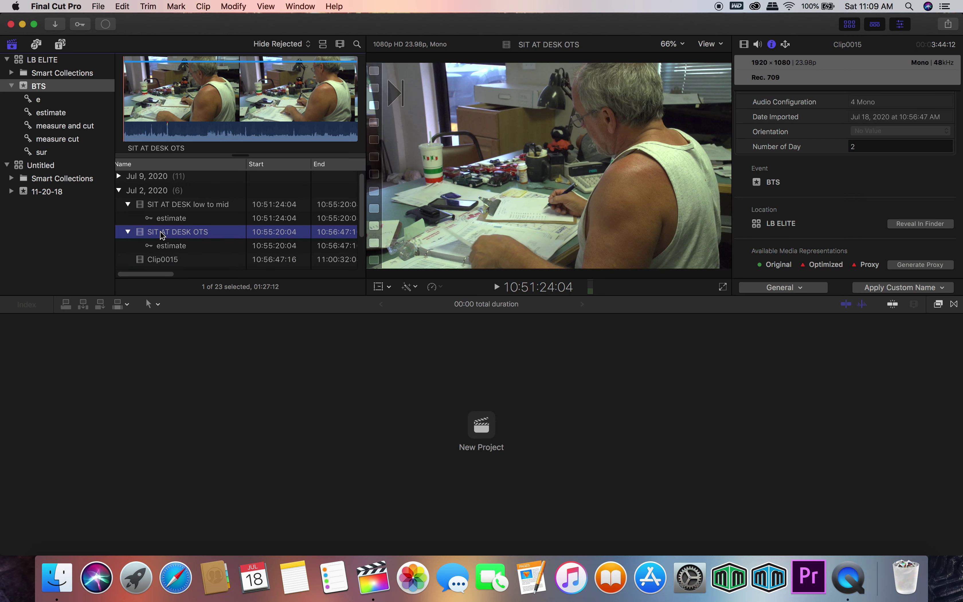
pyautogui.scroll(3, 821, 183)
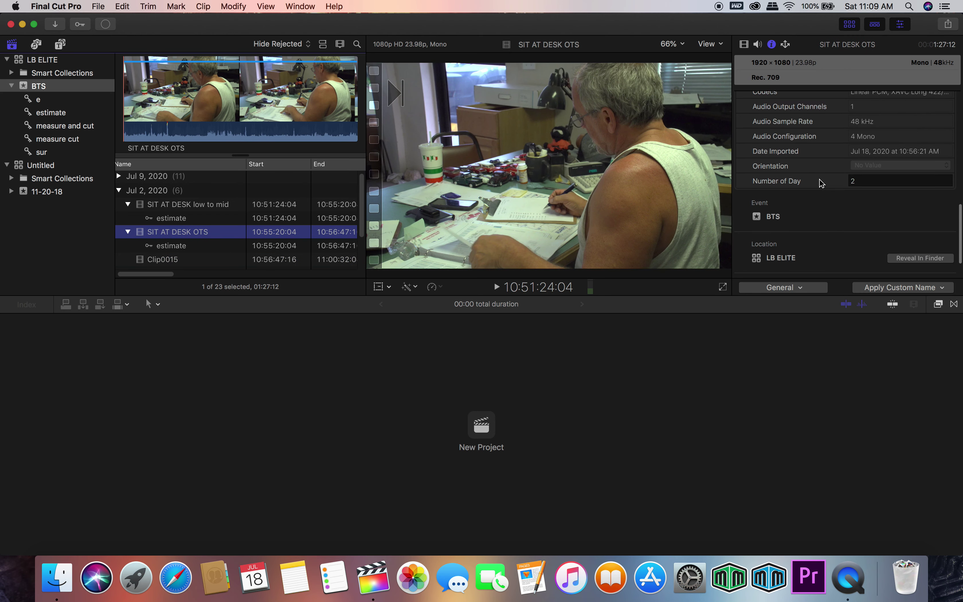
# Set Scene to 2.2 and Take to 1 for the SIT AT DESK OTS clip according to its slate.
pyautogui.click(128, 112)
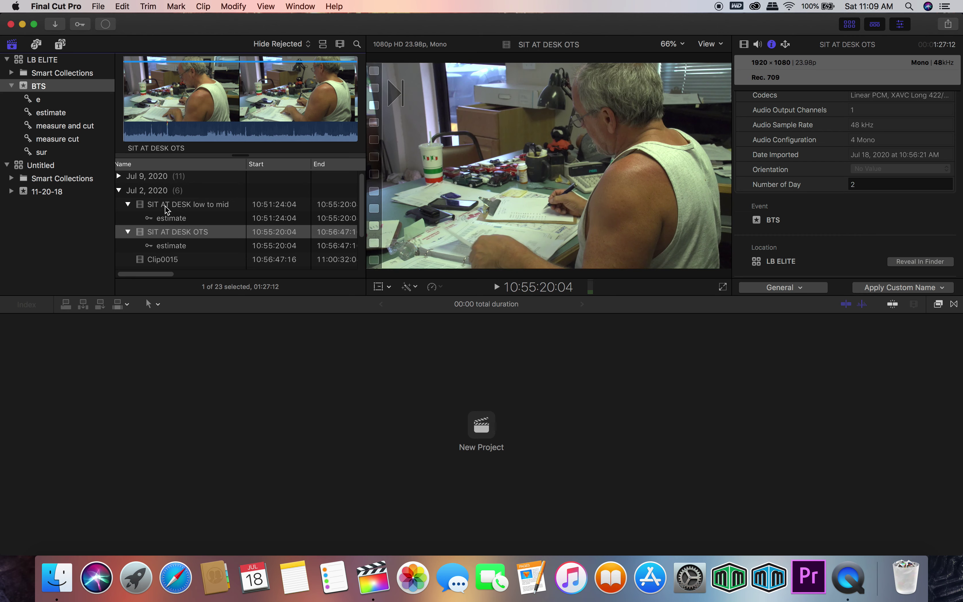
pyautogui.click(165, 204)
pyautogui.click(127, 121)
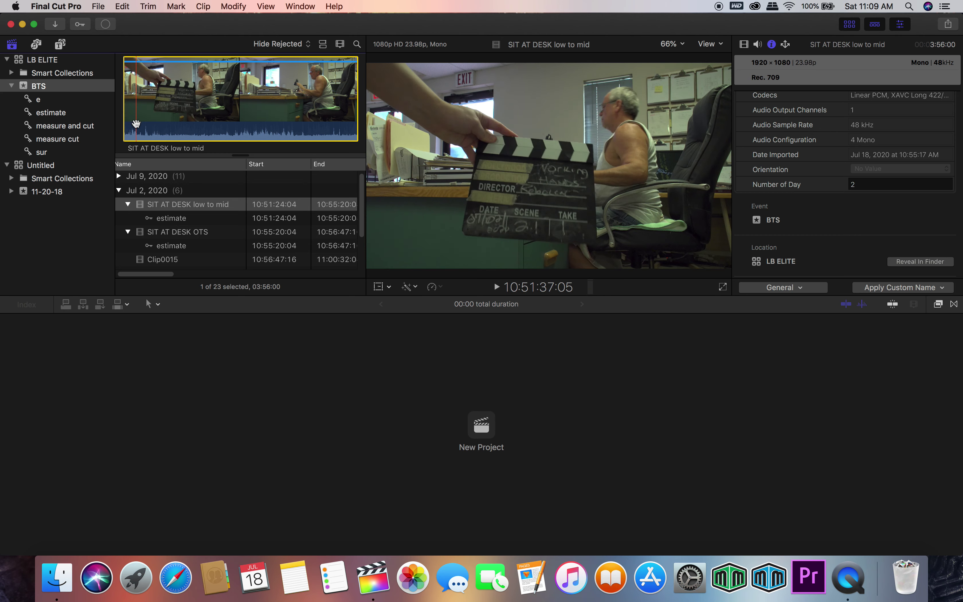
pyautogui.click(156, 231)
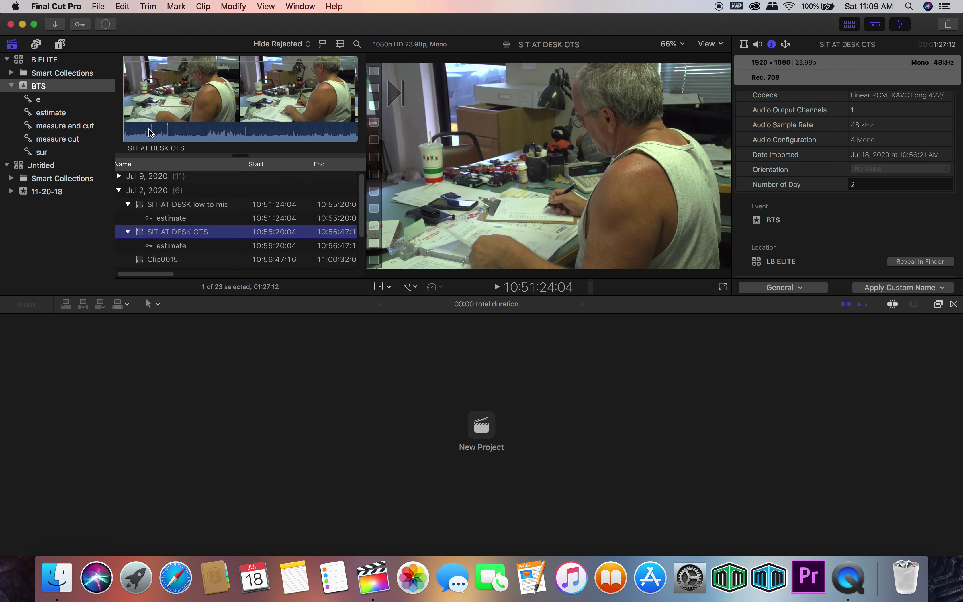
pyautogui.click(137, 122)
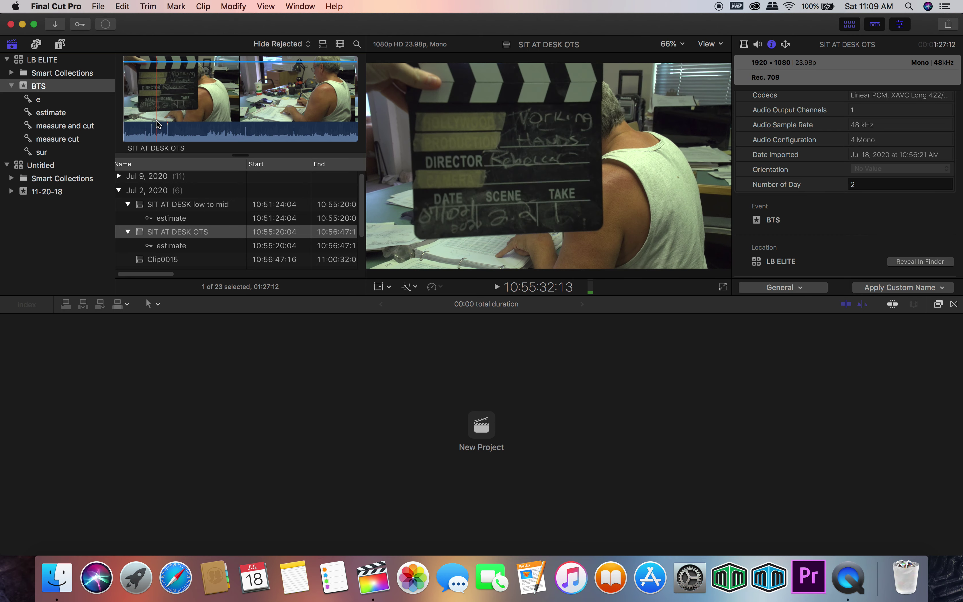
pyautogui.press('Right')
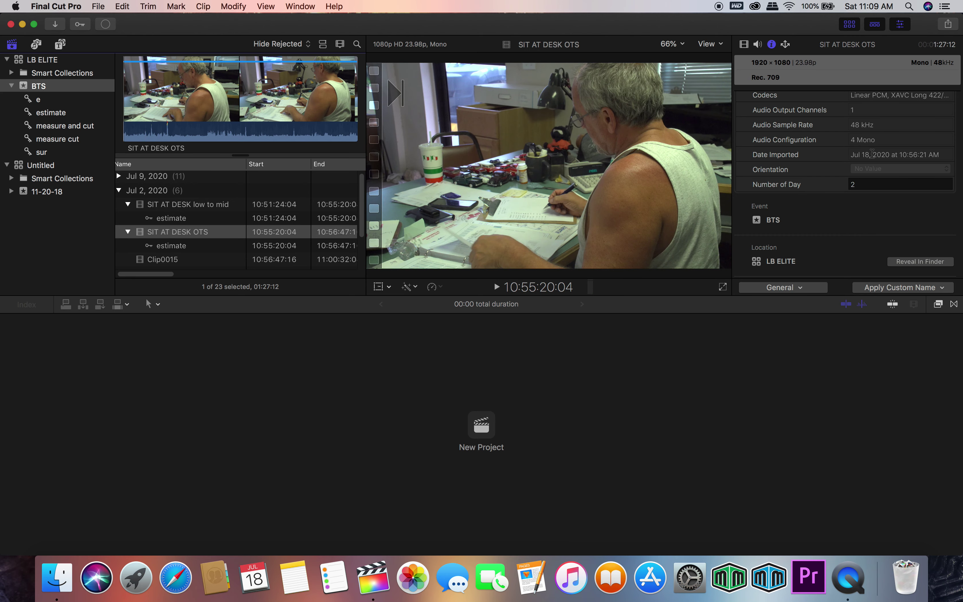
pyautogui.scroll(5, 872, 157)
pyautogui.scroll(3, 873, 156)
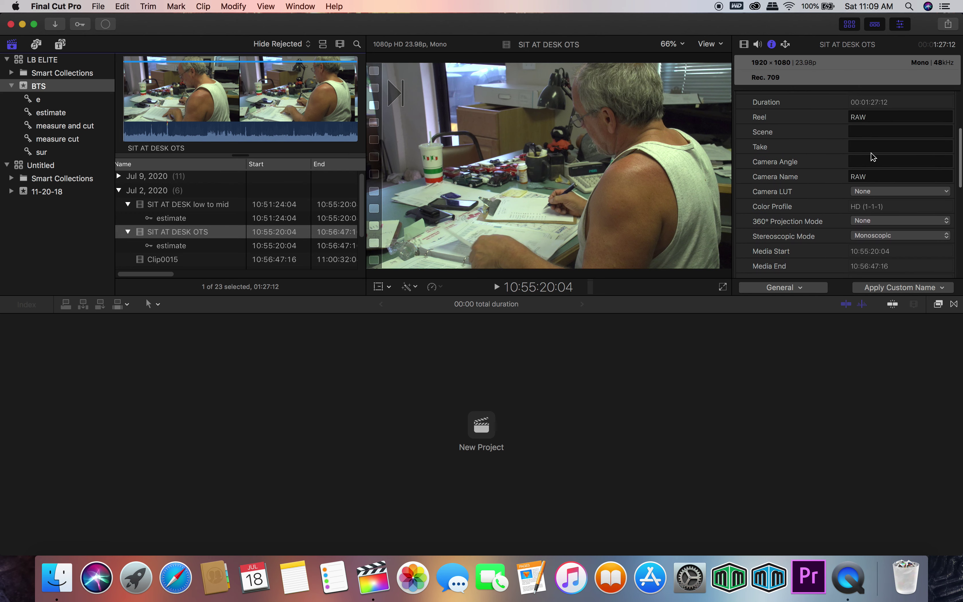
pyautogui.click(856, 135)
pyautogui.write('2')
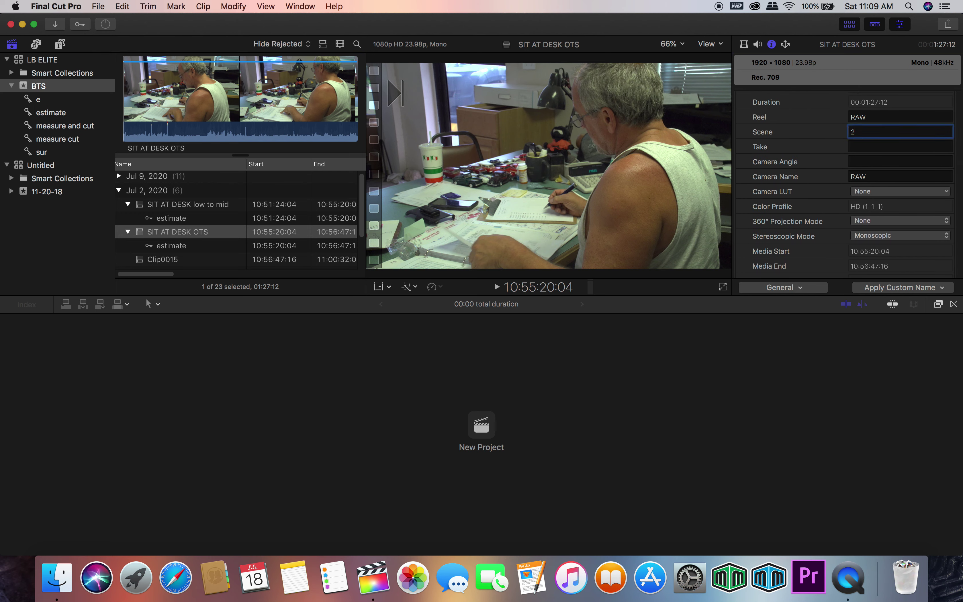
pyautogui.write('.2')
pyautogui.press('Tab')
pyautogui.write('1')
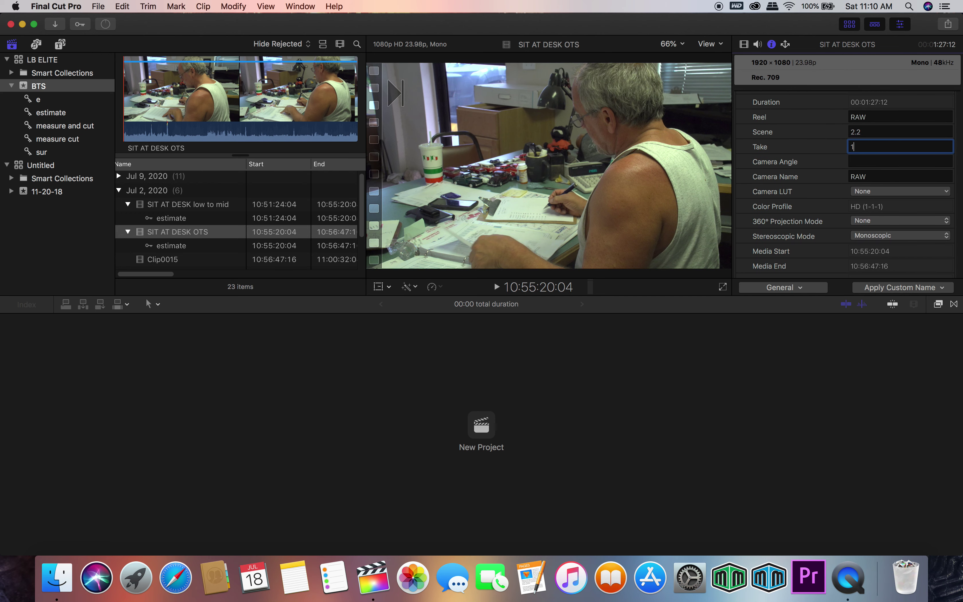
# Set the SIT AT DESK OTS clip's Camera Angle to "HA" and its Notes to "ots high angle".
pyautogui.click(863, 160)
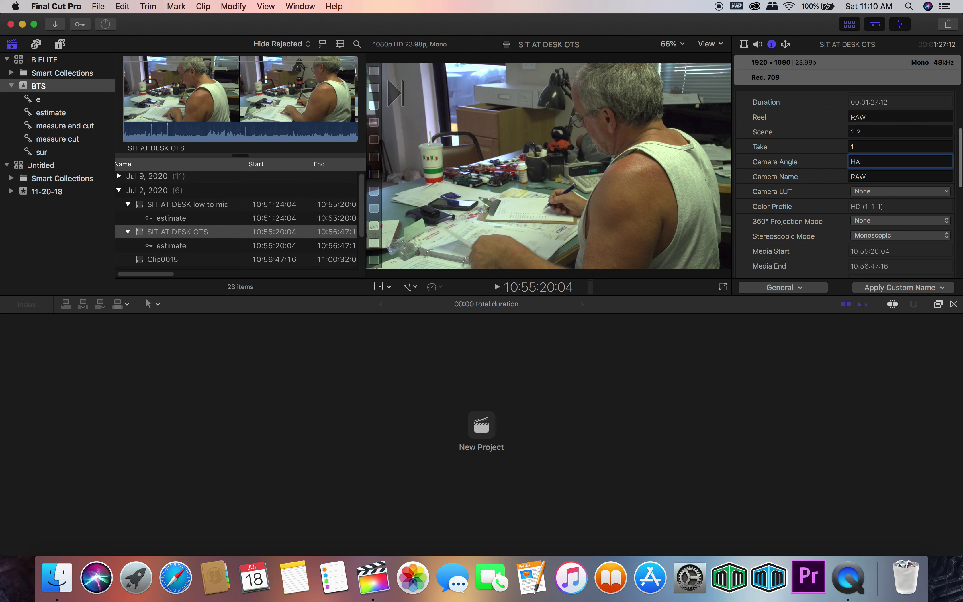
pyautogui.scroll(5, 862, 160)
pyautogui.scroll(2, 875, 120)
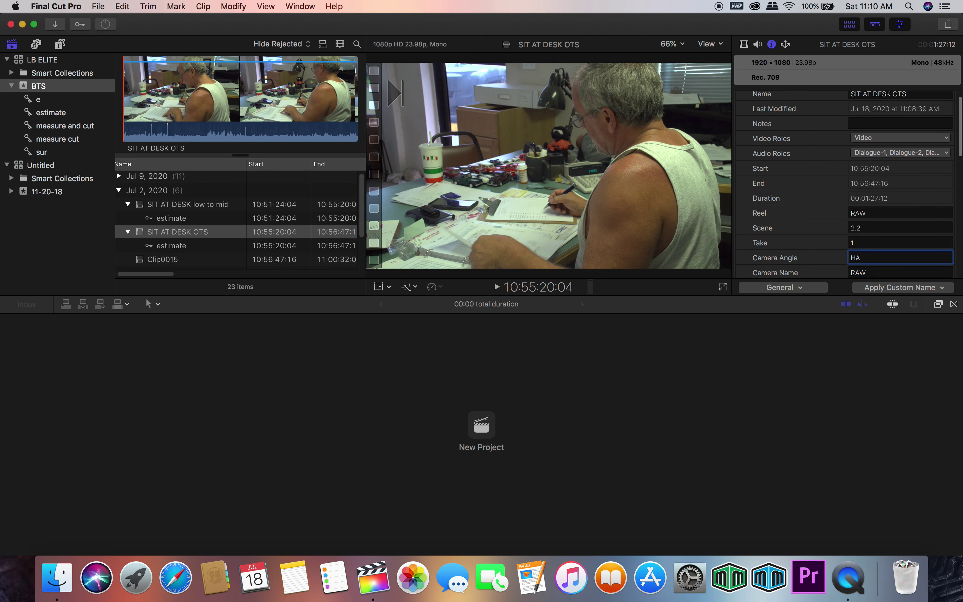
pyautogui.click(855, 136)
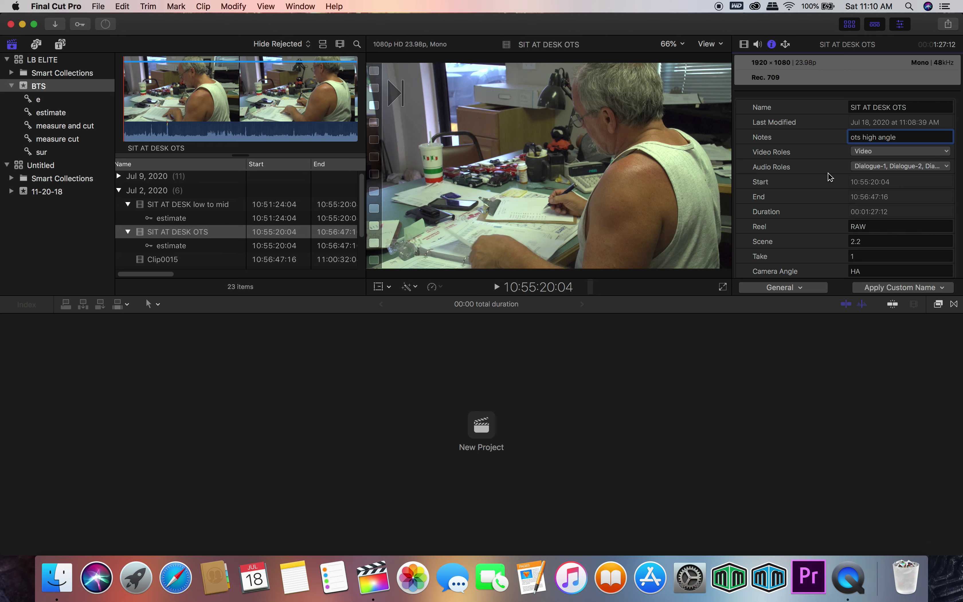
# Skim the beginning of Clip0015 for its slate.
pyautogui.click(173, 259)
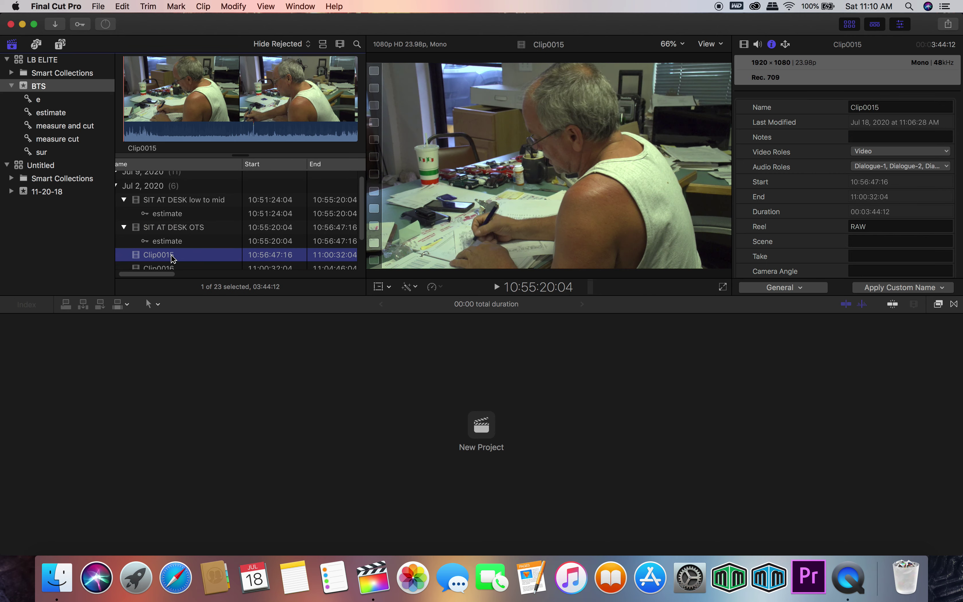
pyautogui.scroll(-3, 174, 258)
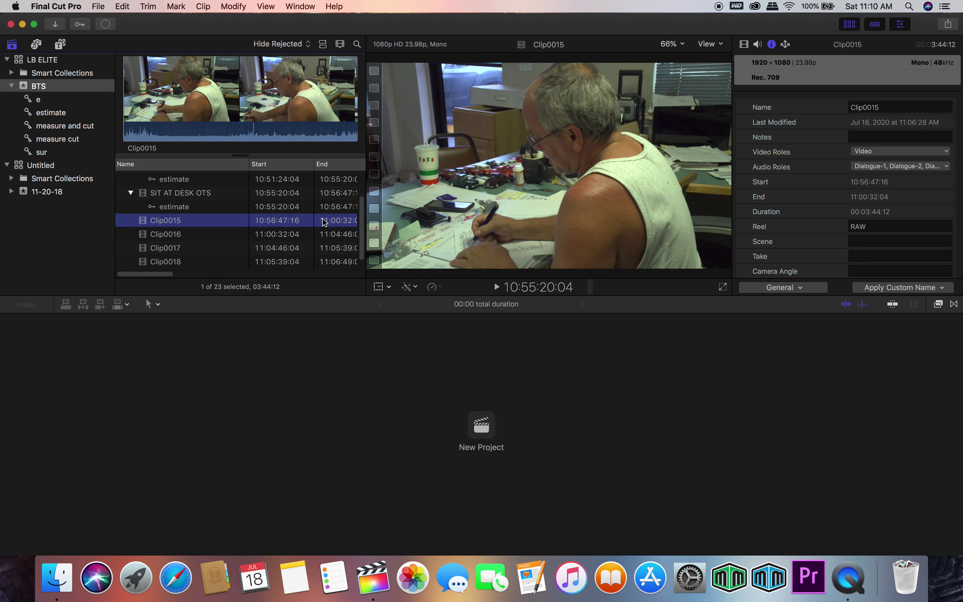
pyautogui.click(128, 103)
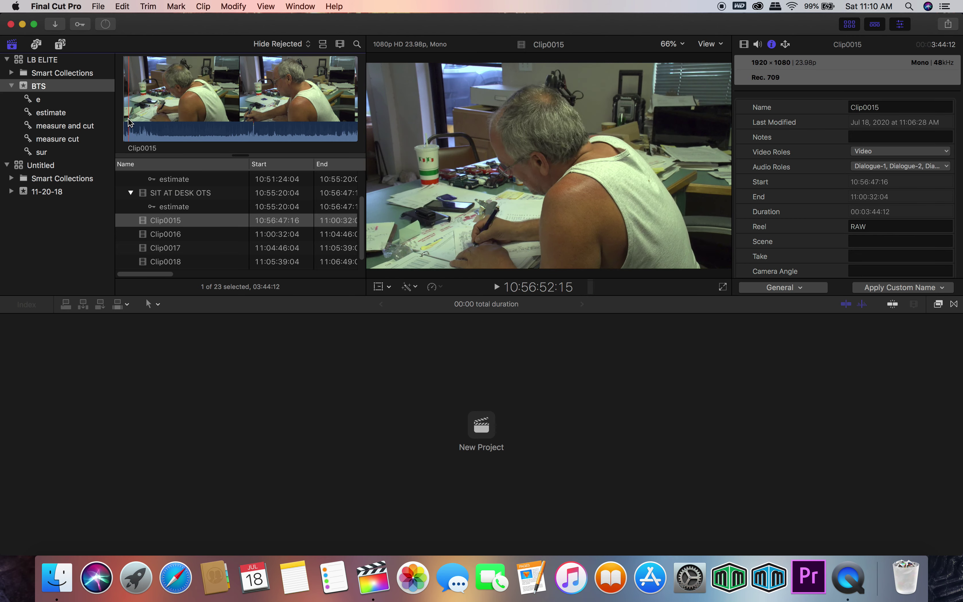
# Set Scene to 2.3, Take to 1 and Camera Angle to "MID" for Clip0016 according to its slate.
pyautogui.click(154, 235)
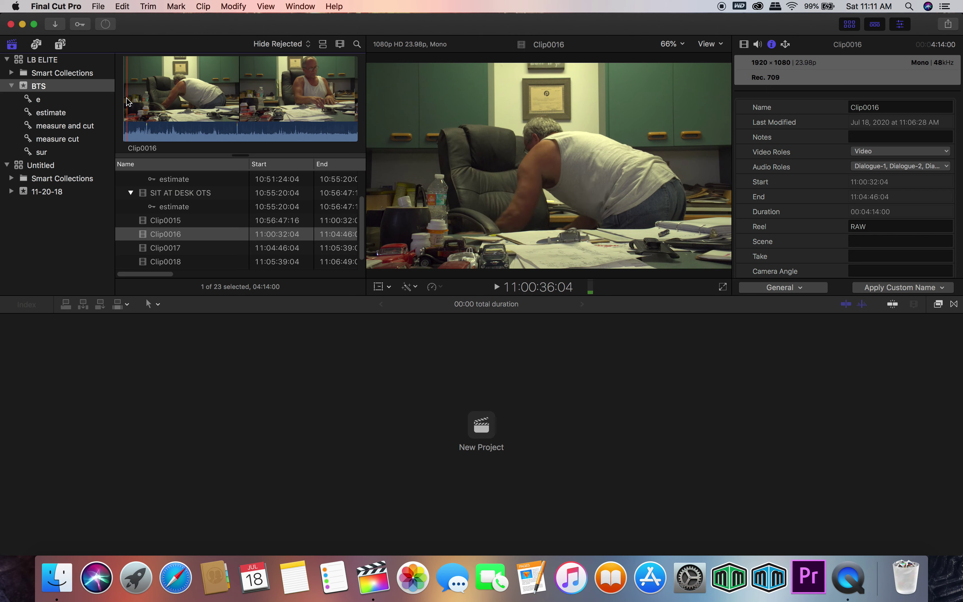
pyautogui.click(140, 102)
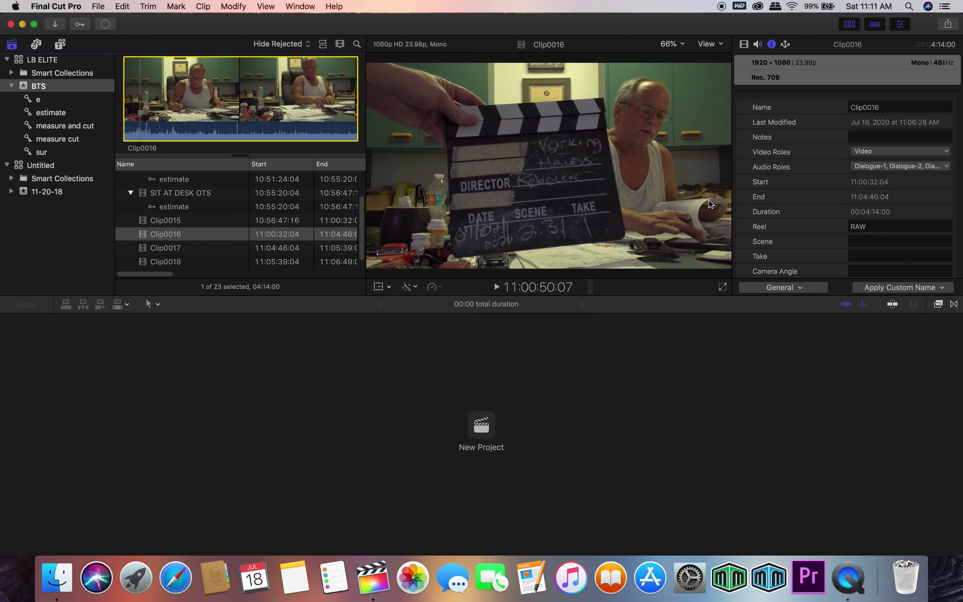
pyautogui.click(853, 242)
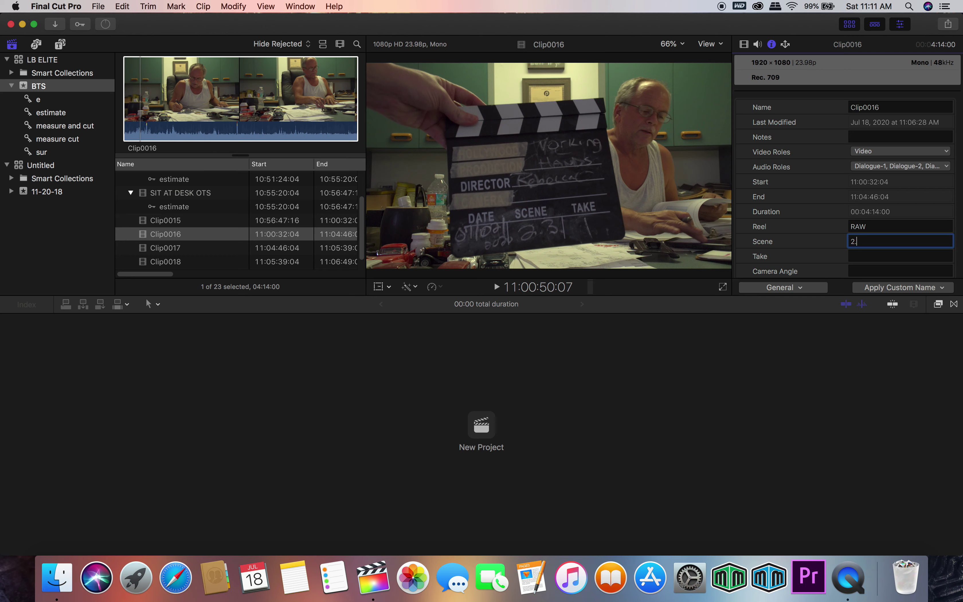
pyautogui.write('2.3')
pyautogui.scroll(-2, 869, 235)
pyautogui.click(870, 235)
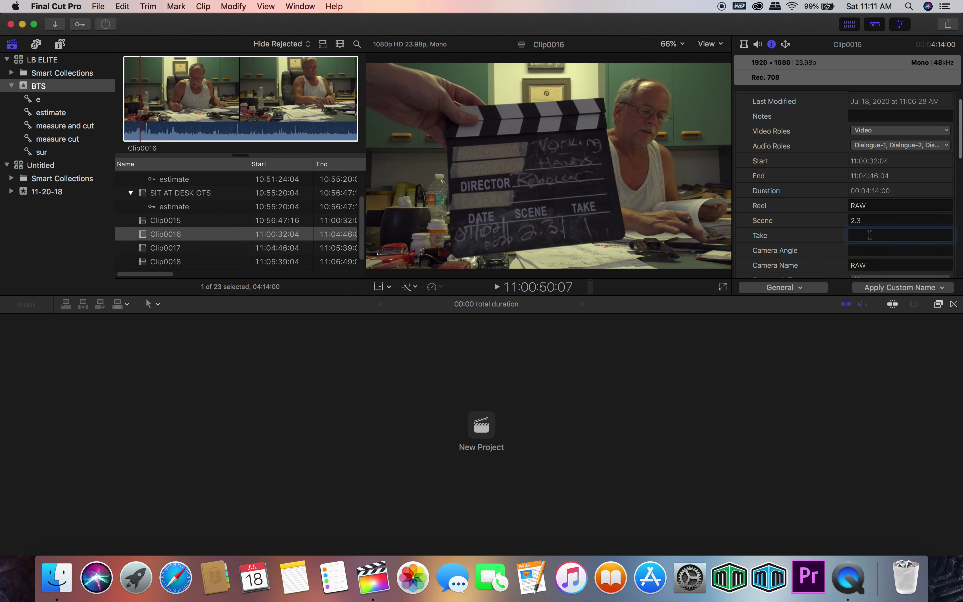
pyautogui.click(863, 249)
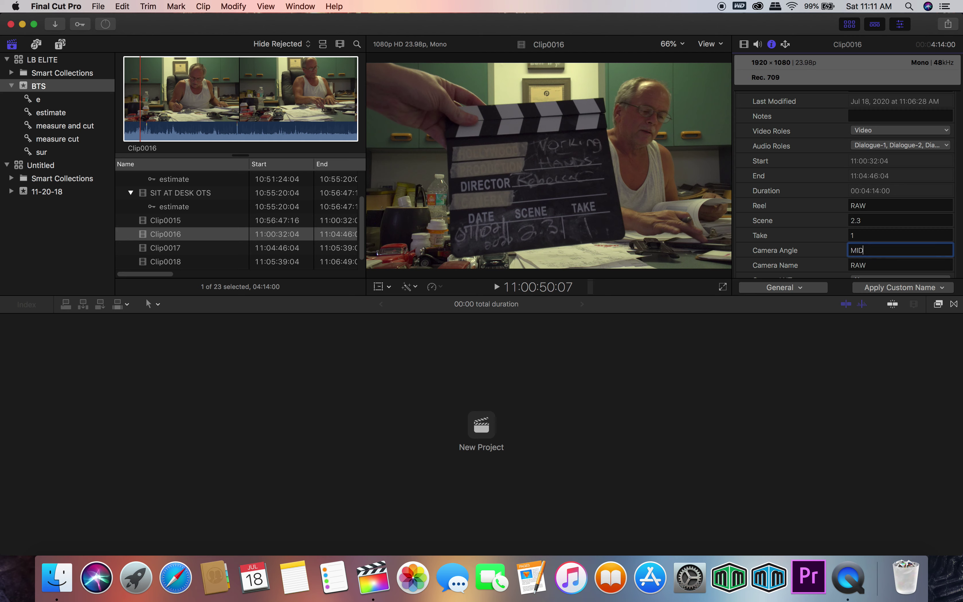
pyautogui.scroll(-10, 878, 222)
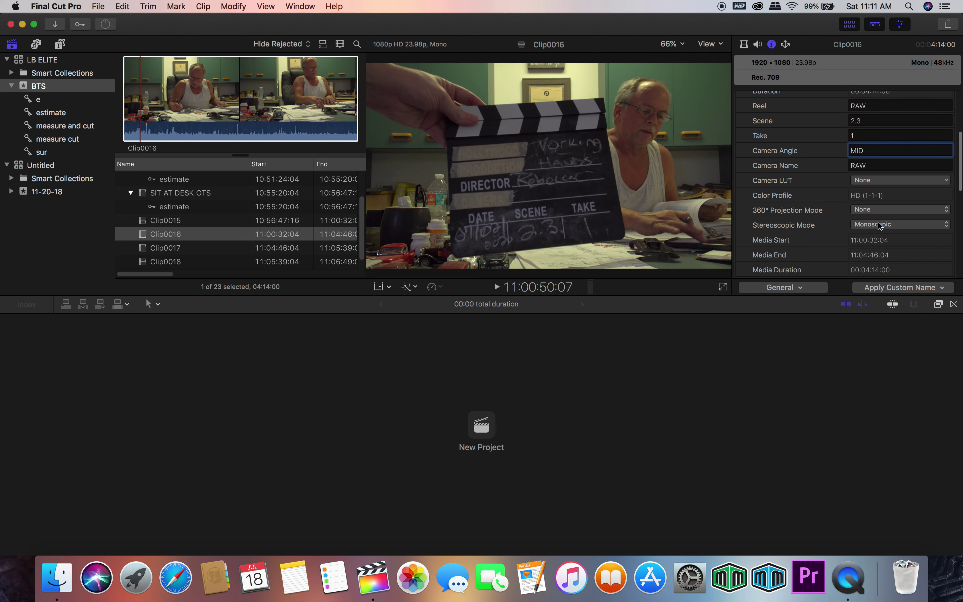
pyautogui.scroll(-3, 879, 225)
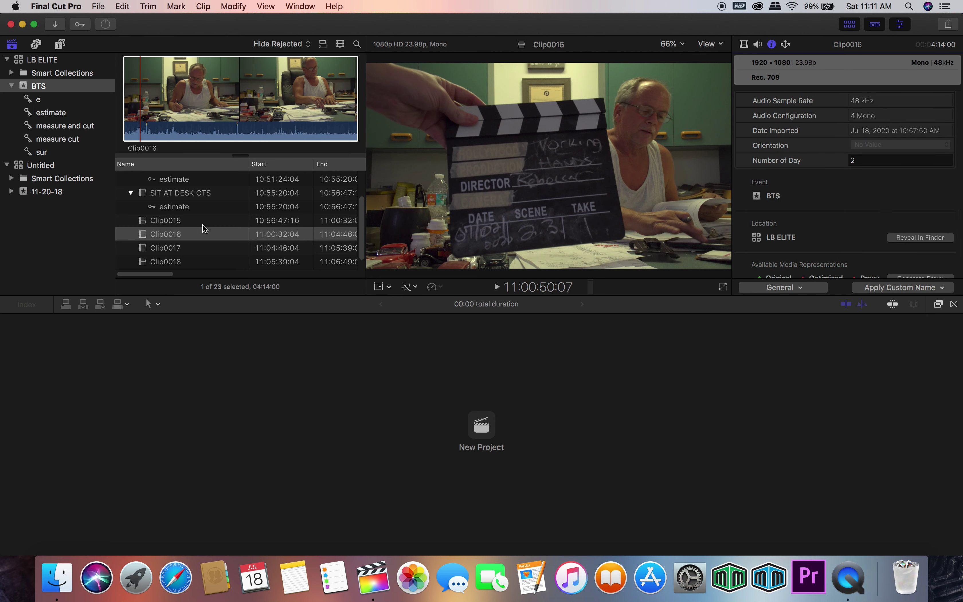
# Rename Clip0016 as "FRONT OF DESK".
pyautogui.click(166, 239)
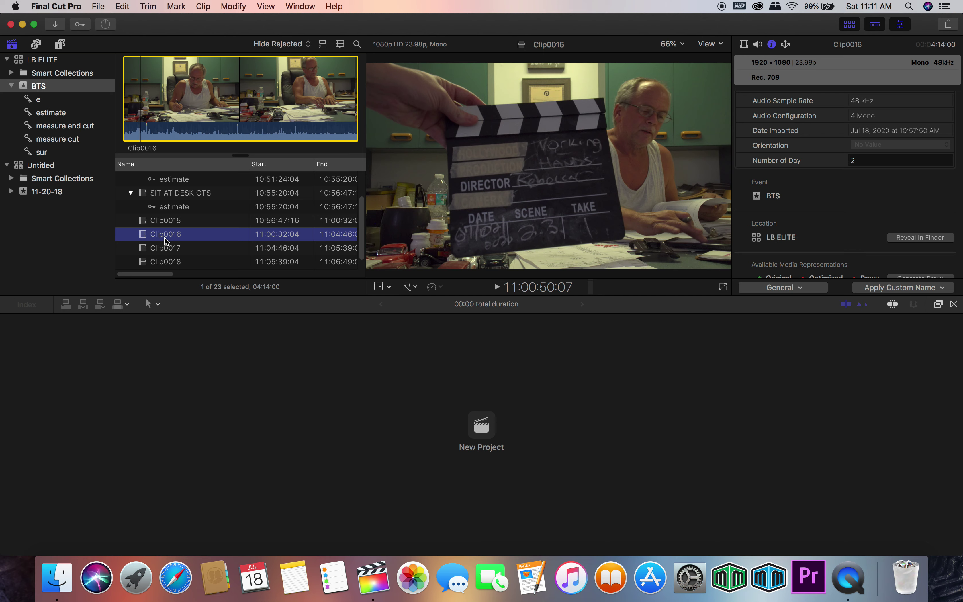
pyautogui.click(166, 237)
pyautogui.write('FRONT')
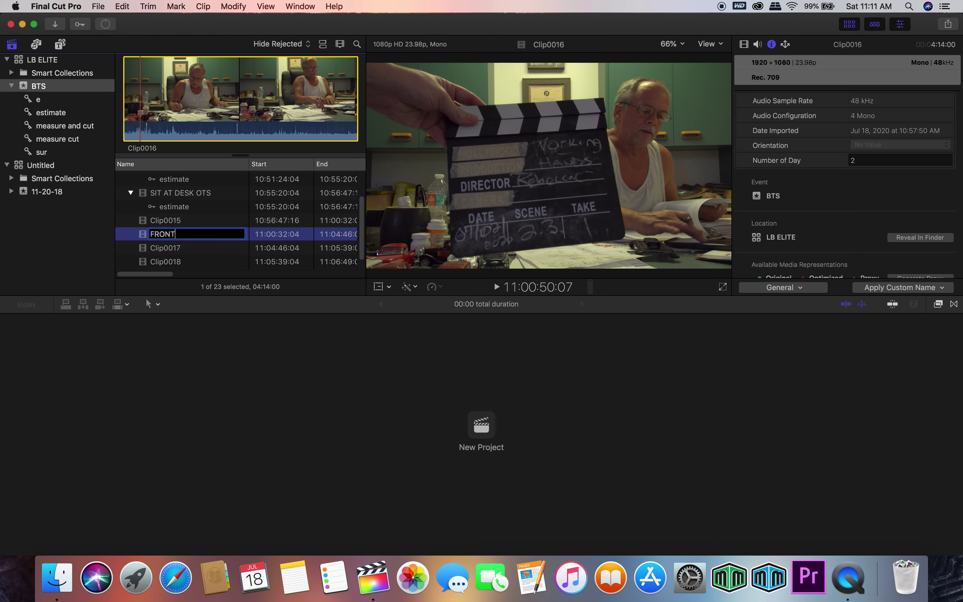
pyautogui.write(' OF DESK')
pyautogui.press('Return')
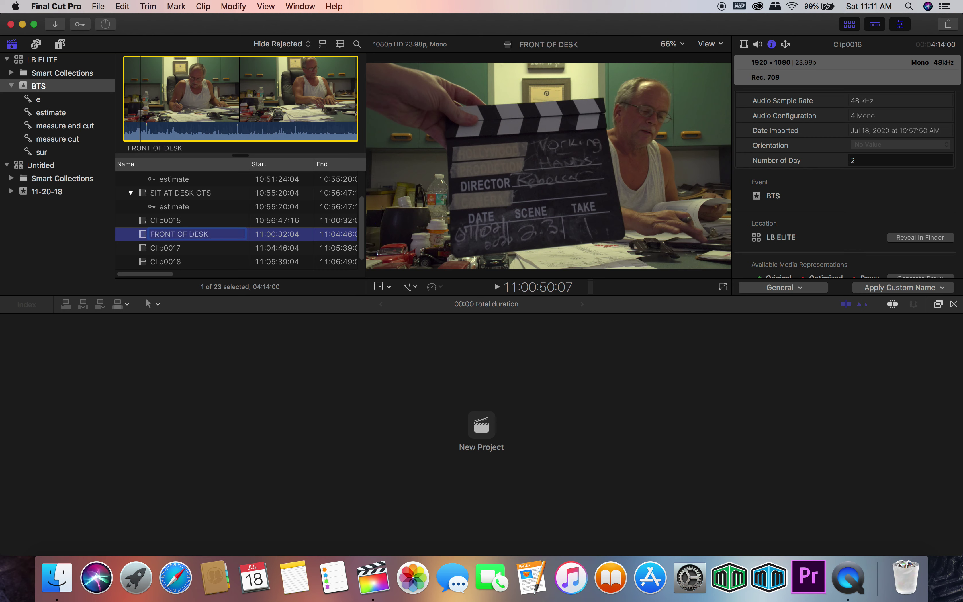
# Rename Clip0017 as "SIGN ON DOOR TAKE 1".
pyautogui.click(175, 248)
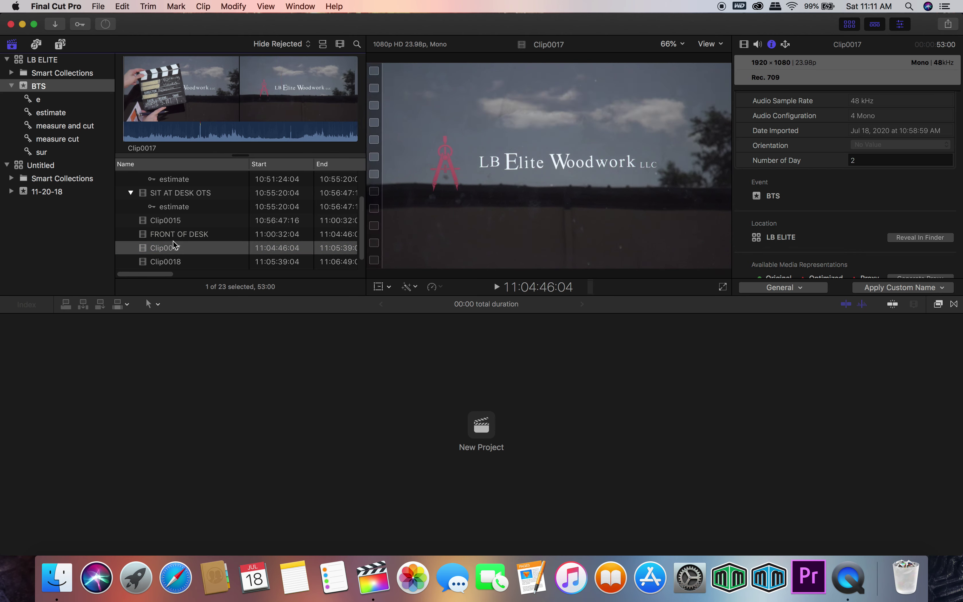
pyautogui.rightClick(163, 250)
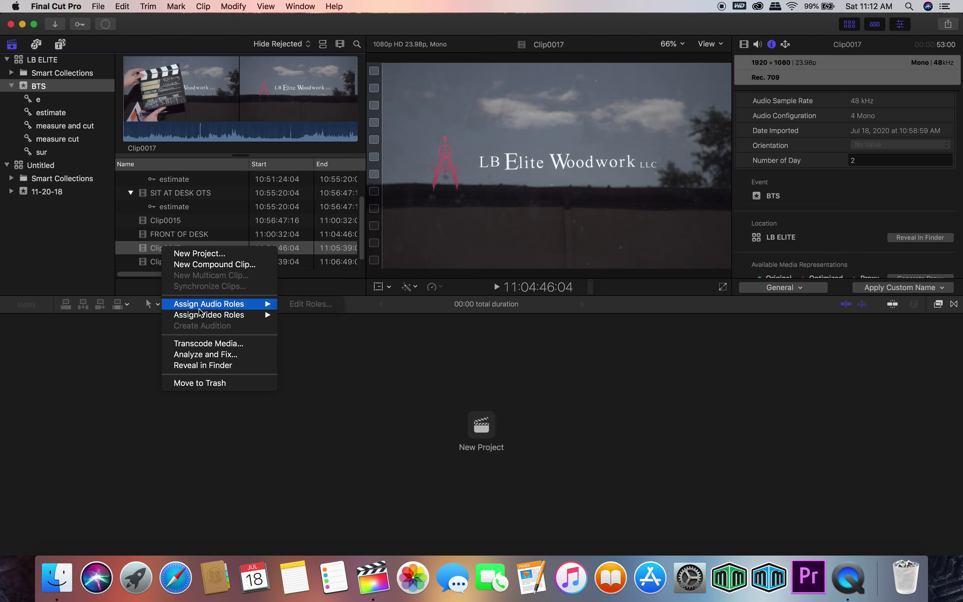
pyautogui.click(150, 369)
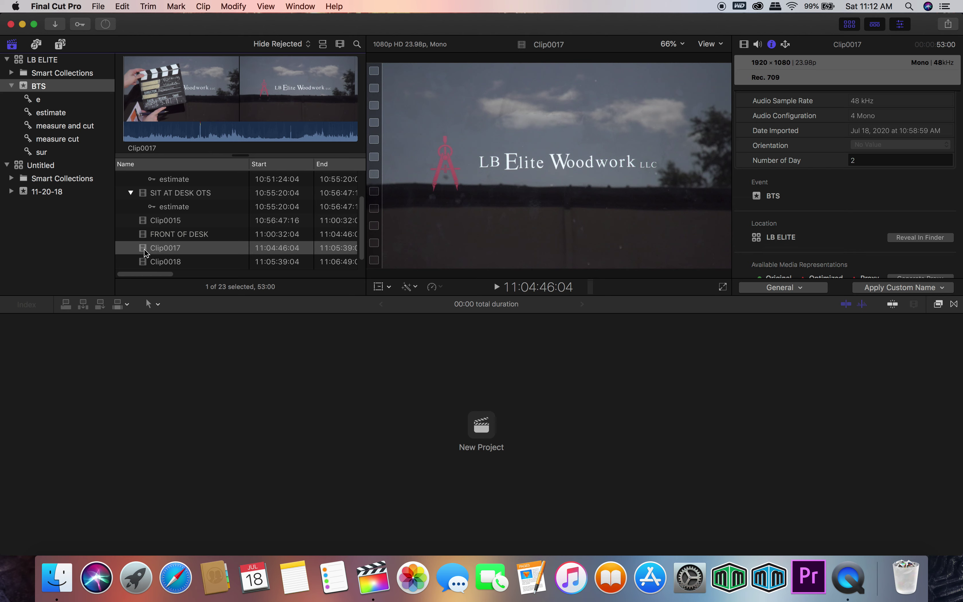
pyautogui.click(159, 249)
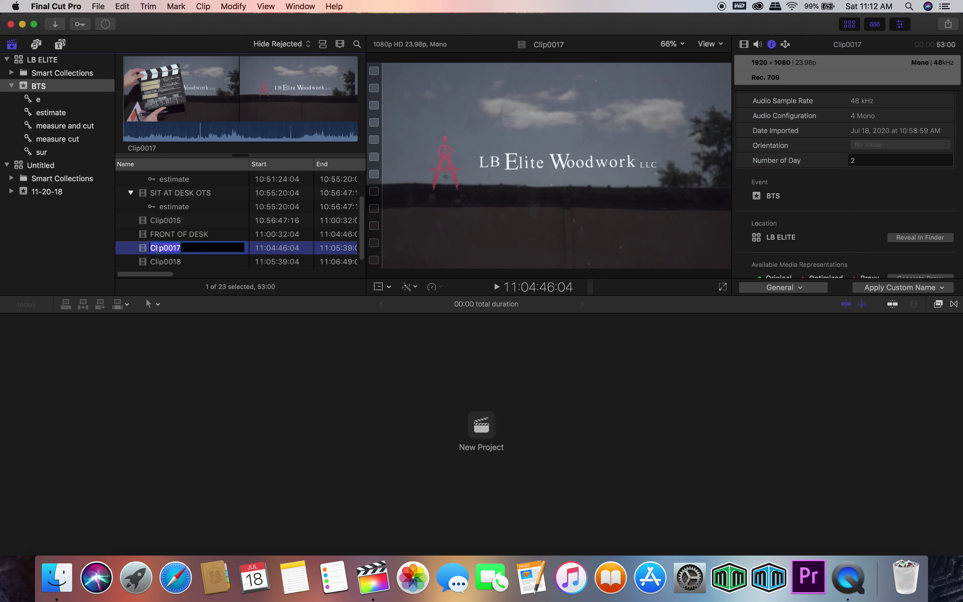
pyautogui.write('EXTE')
pyautogui.write('RIOR ')
pyautogui.write('SIGN')
pyautogui.press('BackSpace')
pyautogui.press('BackSpace')
pyautogui.press('BackSpace')
pyautogui.press('BackSpace')
pyautogui.press('BackSpace')
pyautogui.press('BackSpace')
pyautogui.press('BackSpace')
pyautogui.press('BackSpace')
pyautogui.press('BackSpace')
pyautogui.press('BackSpace')
pyautogui.press('BackSpace')
pyautogui.press('BackSpace')
pyautogui.press('BackSpace')
pyautogui.write('SIGN ON DOOR TAKE 1')
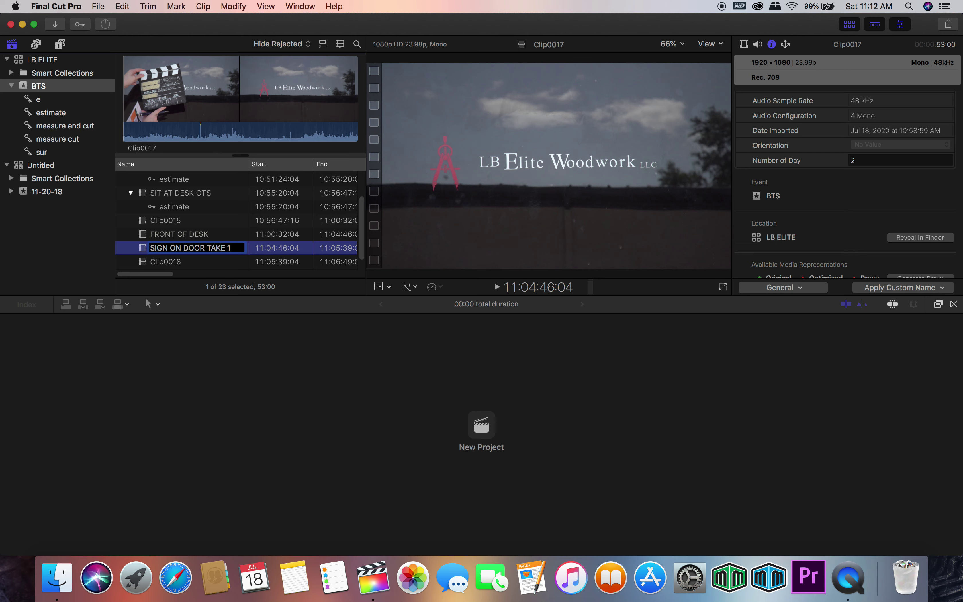
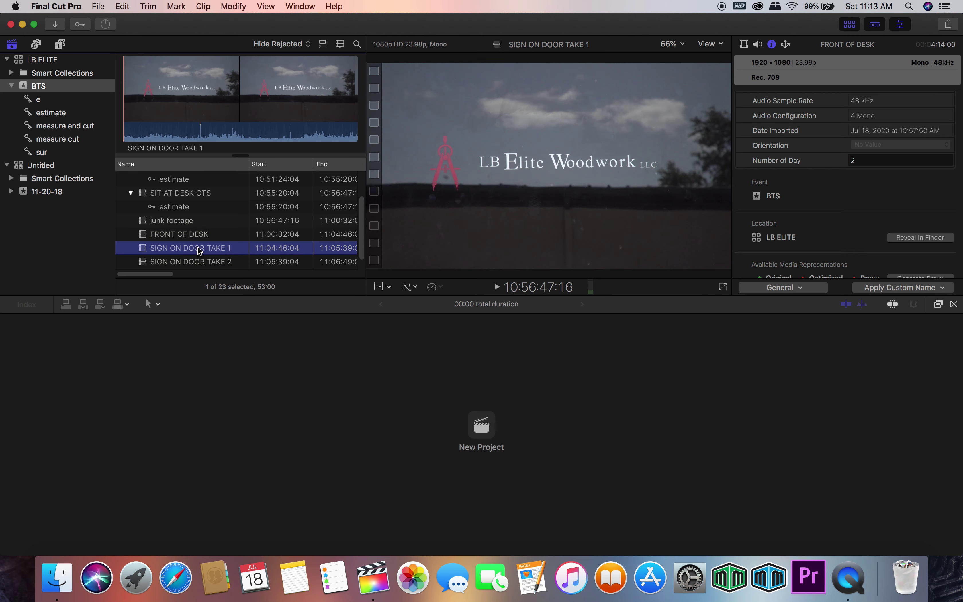
# Set Scene to 3.11 and Take to 1 for the SIGN ON DOOR TAKE 1 clip according to its slate.
pyautogui.scroll(6, 903, 143)
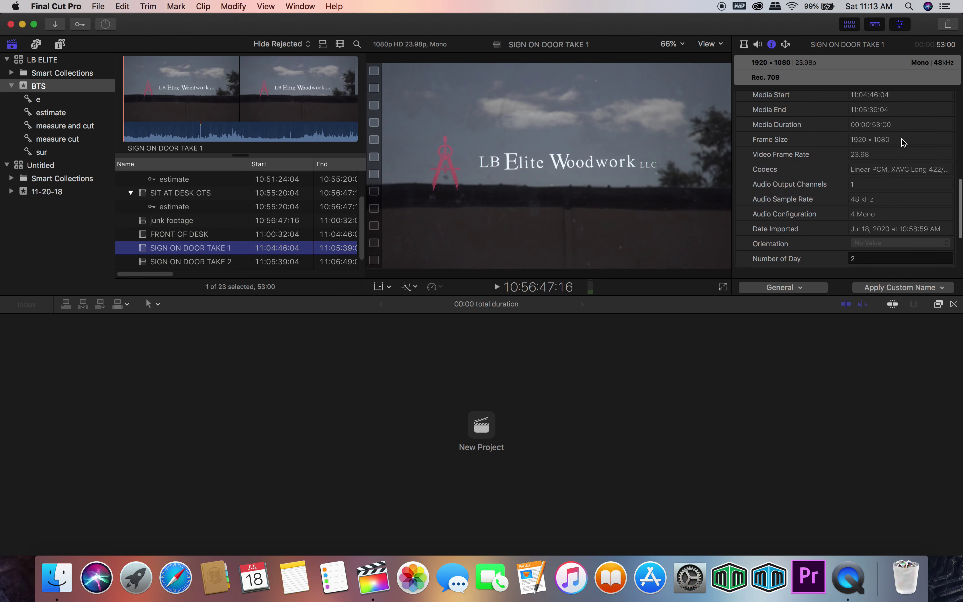
pyautogui.scroll(8, 903, 143)
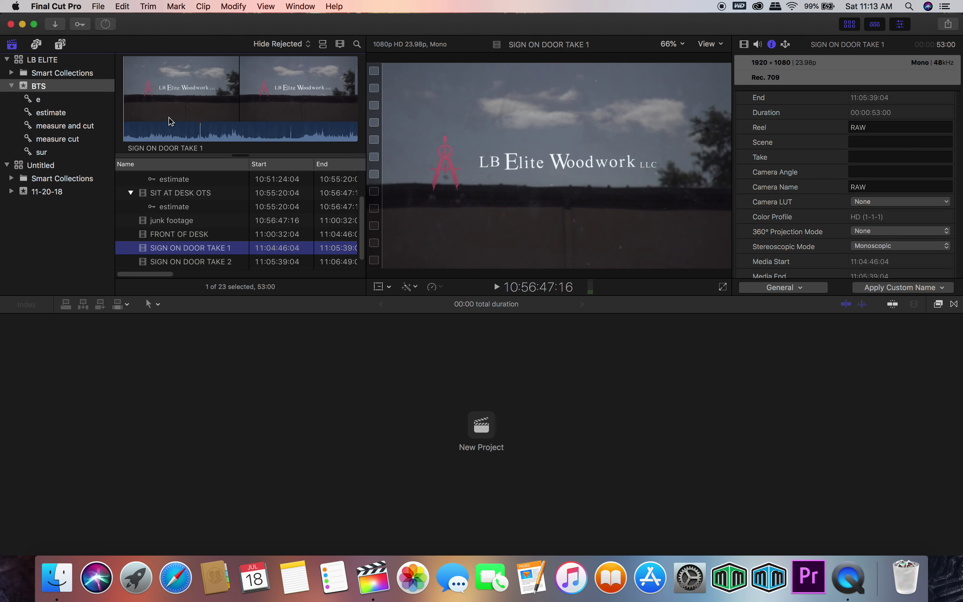
pyautogui.click(130, 115)
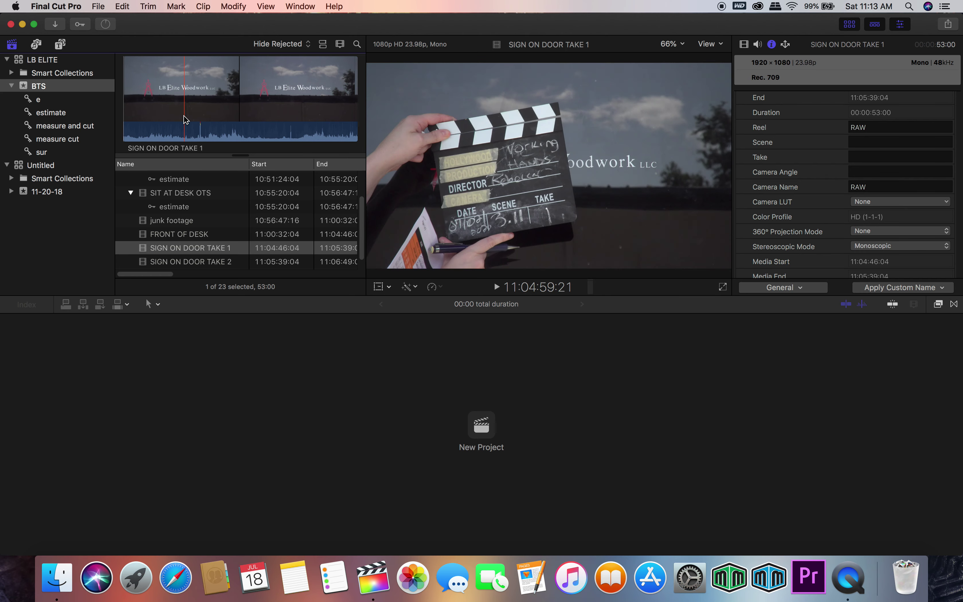
pyautogui.click(187, 119)
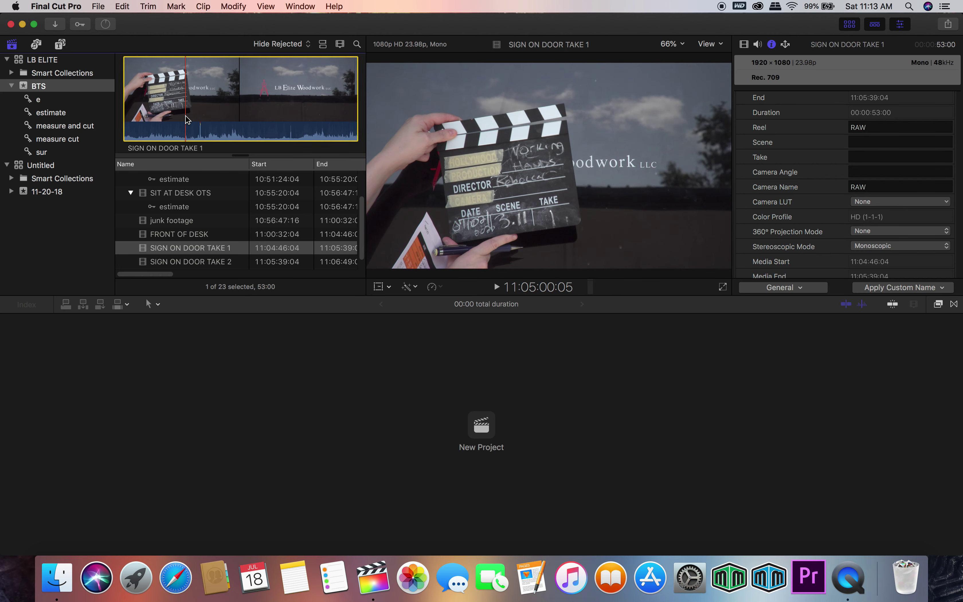
pyautogui.click(861, 143)
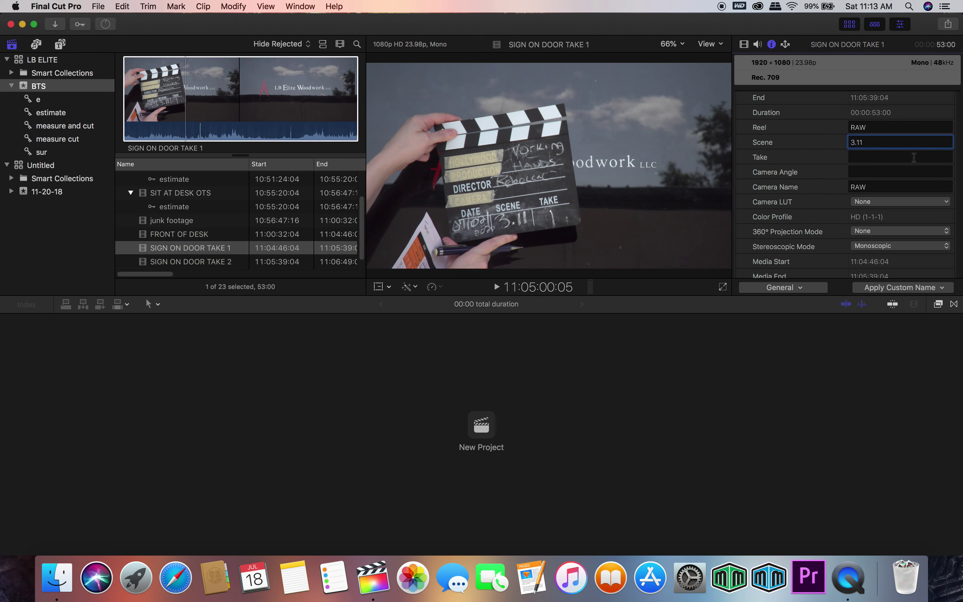
pyautogui.click(885, 157)
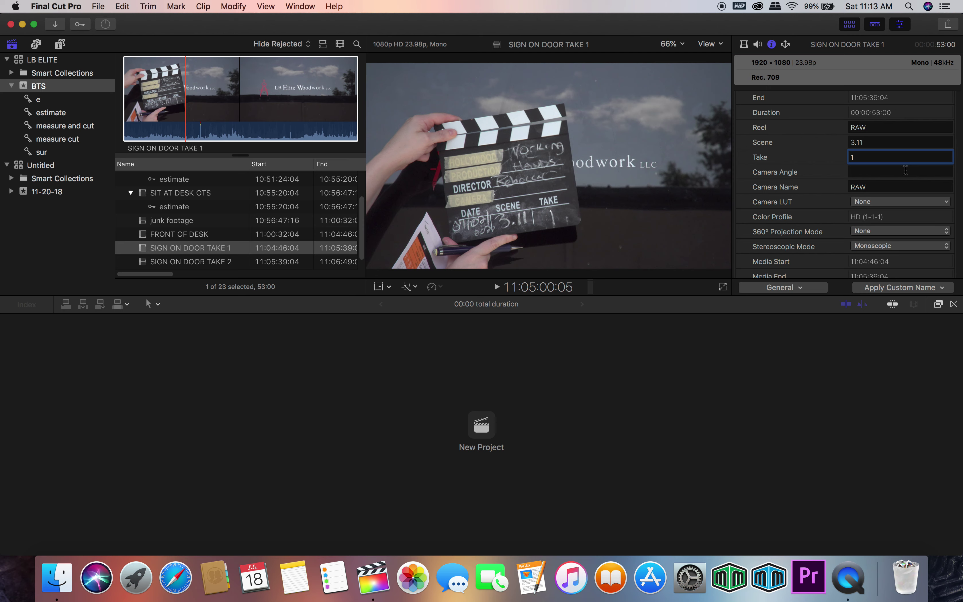
pyautogui.scroll(-10, 906, 171)
pyautogui.scroll(-2, 906, 171)
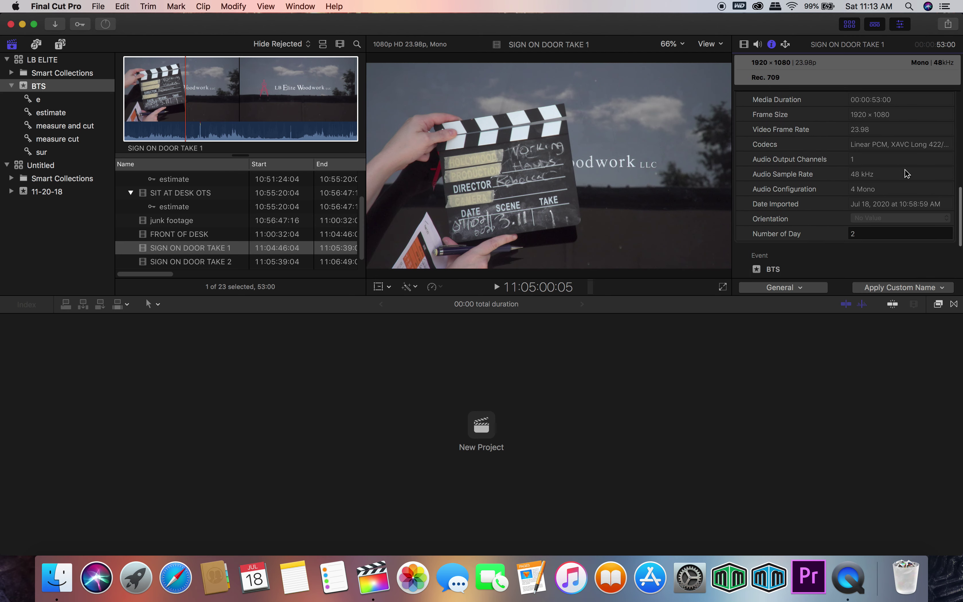
# Set Scene to 3.11 and Take to 2 for the SIGN ON DOOR TAKE 2 clip according to its slate.
pyautogui.click(223, 262)
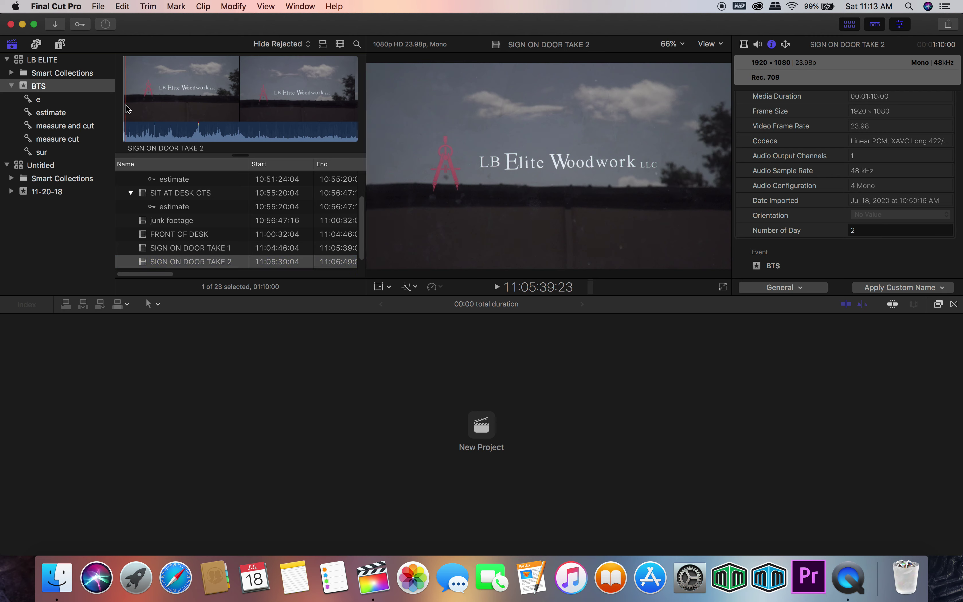
pyautogui.click(152, 112)
pyautogui.scroll(10, 866, 204)
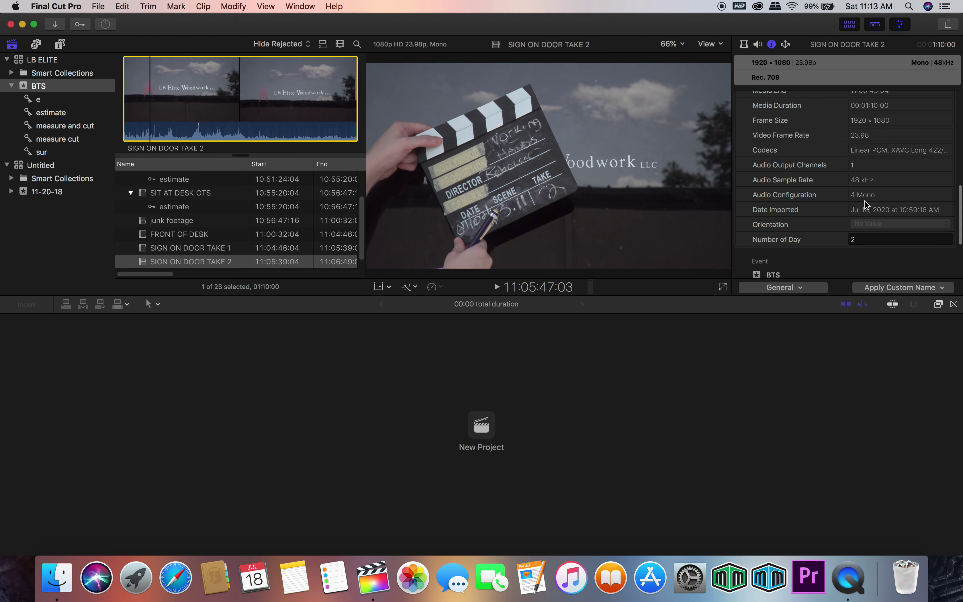
pyautogui.scroll(3, 867, 205)
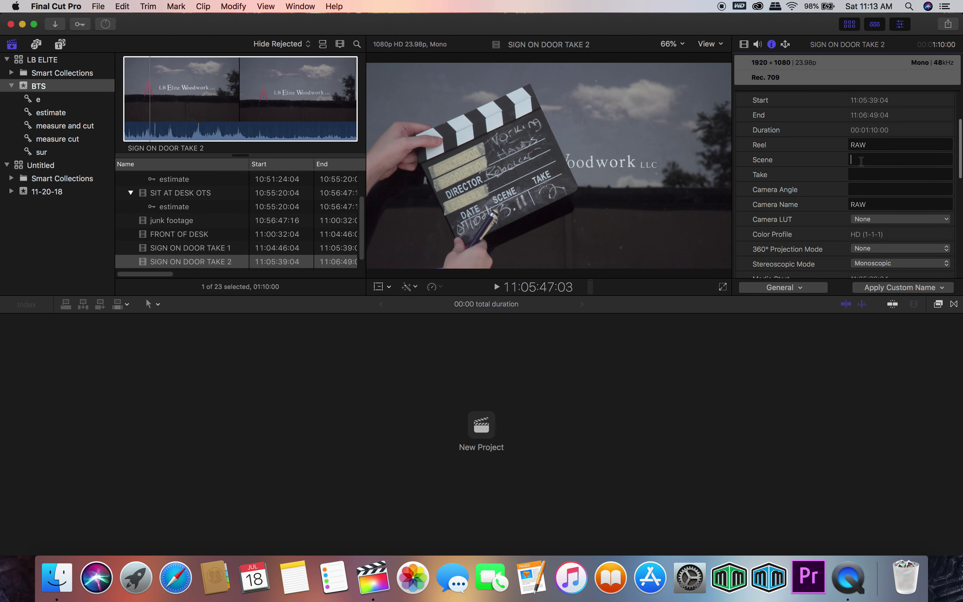
pyautogui.click(875, 160)
pyautogui.write('3.11')
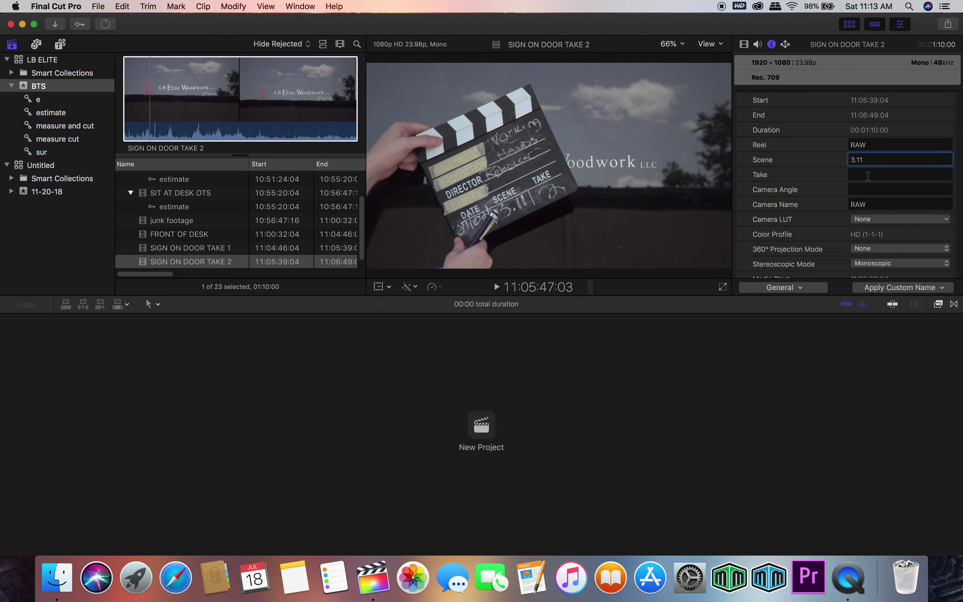
pyautogui.click(868, 175)
pyautogui.write('2')
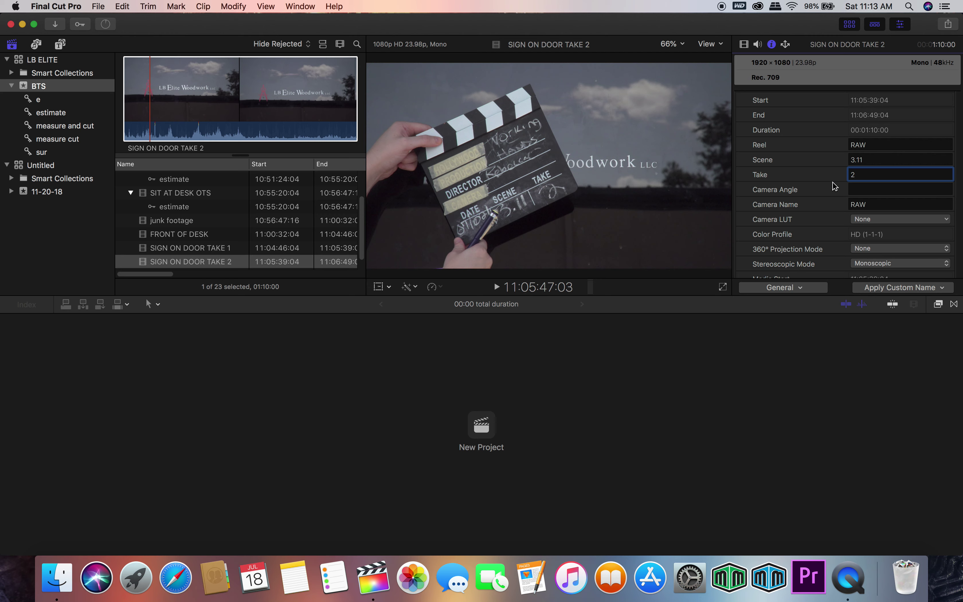
# Add the note "adjusted color on take 2" to the SIGN ON DOOR TAKE 2 clip.
pyautogui.scroll(-15, 808, 195)
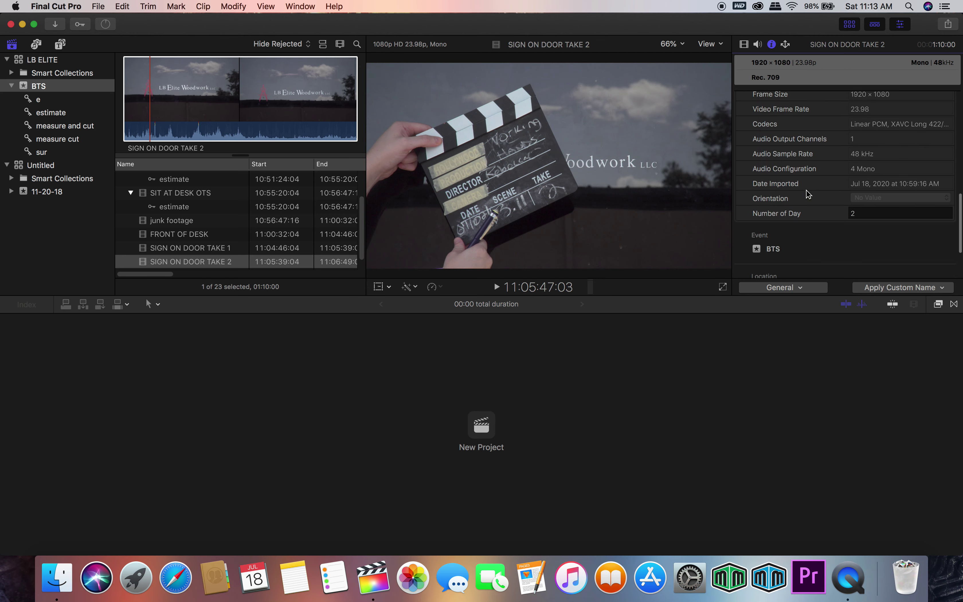
pyautogui.scroll(-5, 808, 194)
pyautogui.scroll(15, 808, 194)
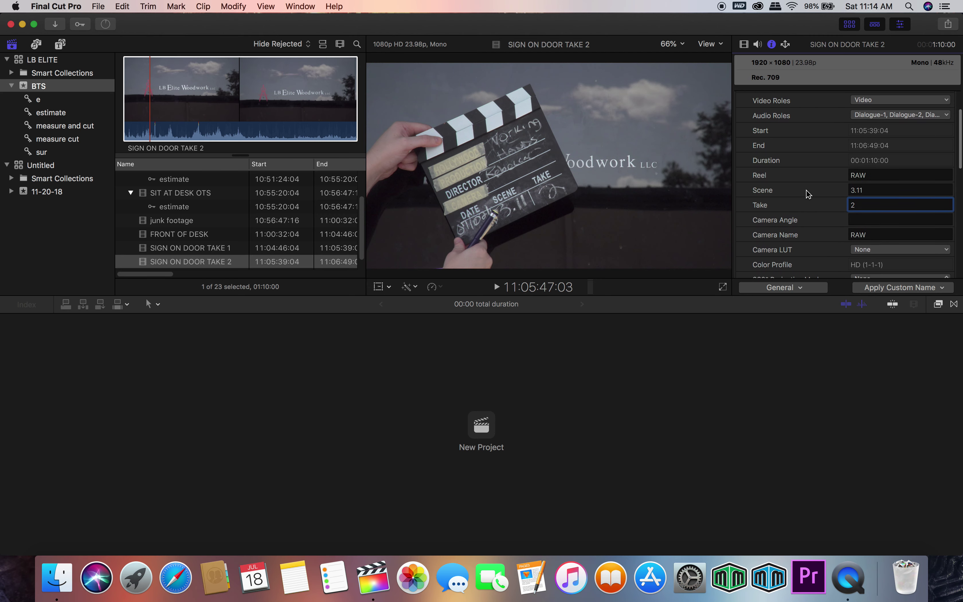
pyautogui.scroll(3, 808, 194)
pyautogui.click(859, 137)
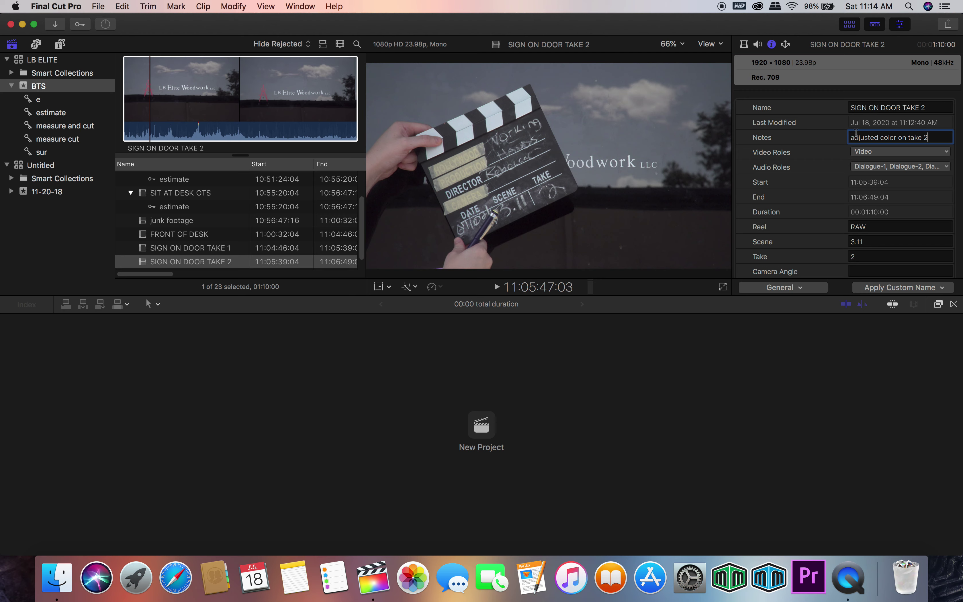
pyautogui.click(871, 254)
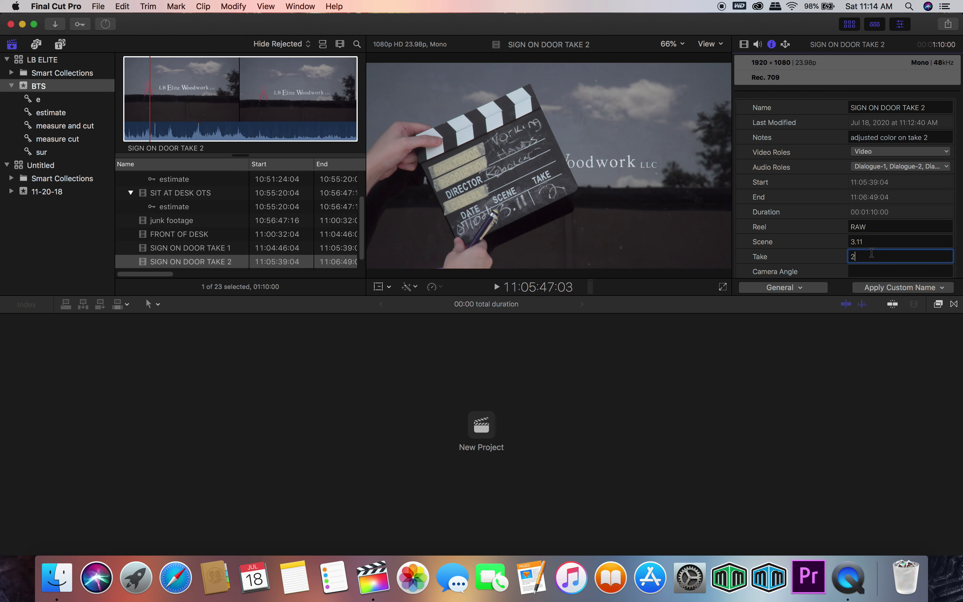
pyautogui.scroll(-1, 871, 254)
pyautogui.scroll(-1, 202, 243)
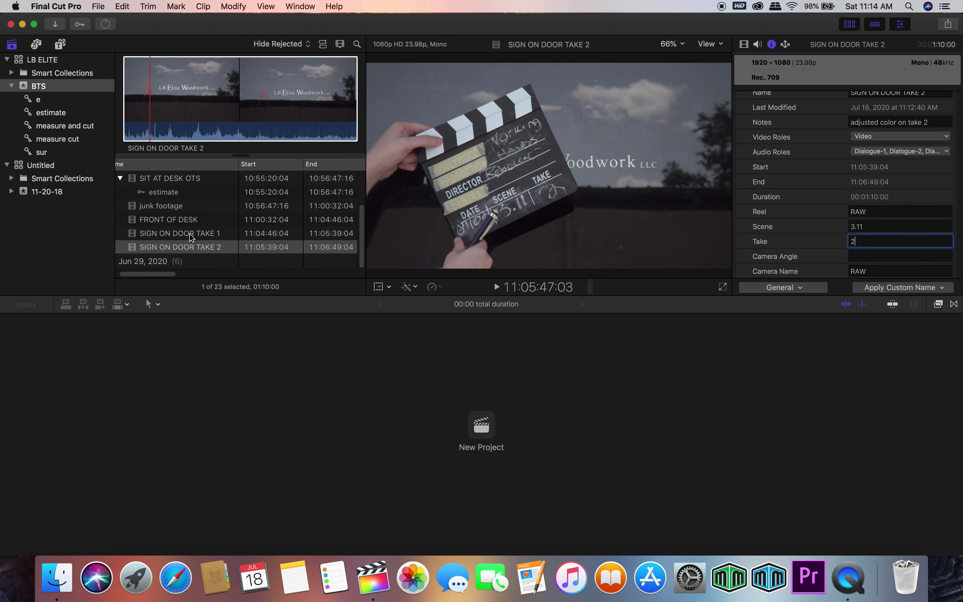
# Collapse the Jul 2, 2020 clip group and expand the Jul 9, 2020 group.
pyautogui.click(190, 235)
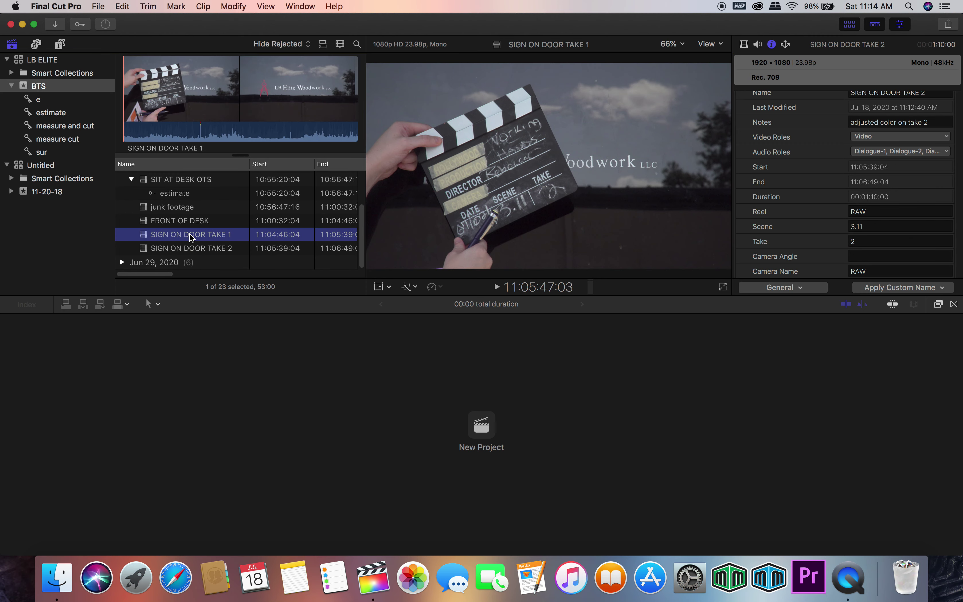
pyautogui.scroll(1, 178, 234)
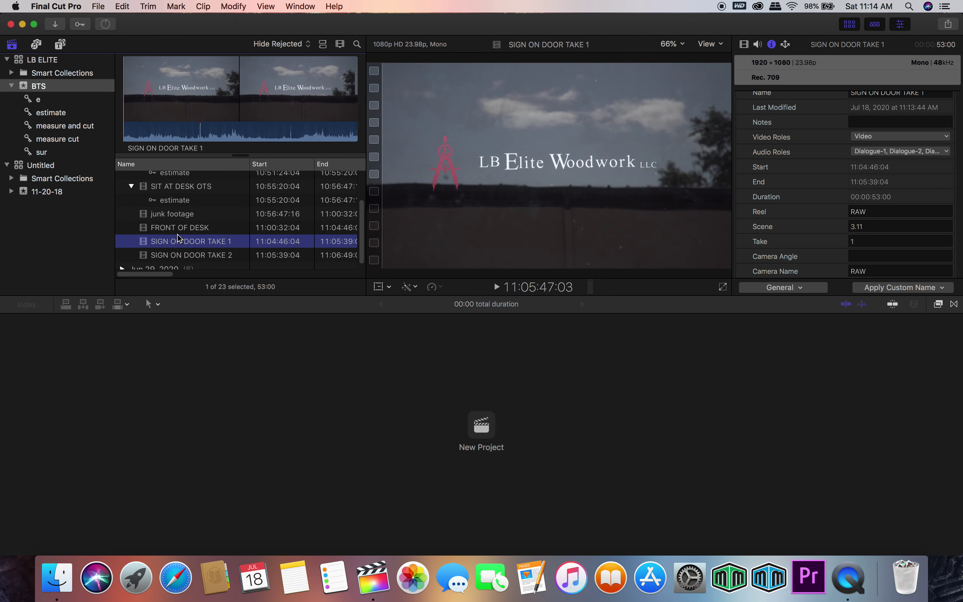
pyautogui.click(178, 228)
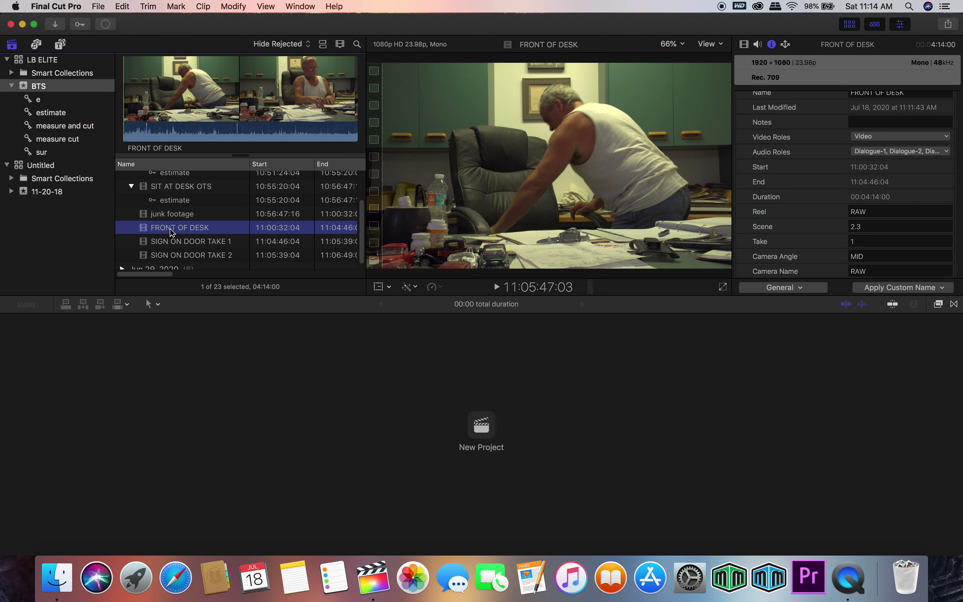
pyautogui.scroll(5, 171, 232)
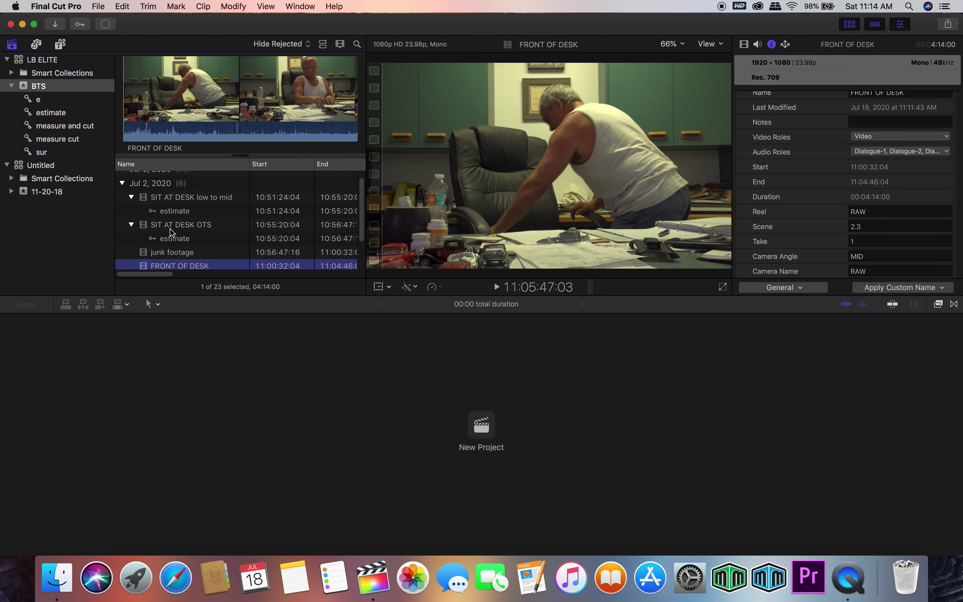
pyautogui.scroll(2, 171, 232)
pyautogui.click(120, 173)
pyautogui.click(123, 190)
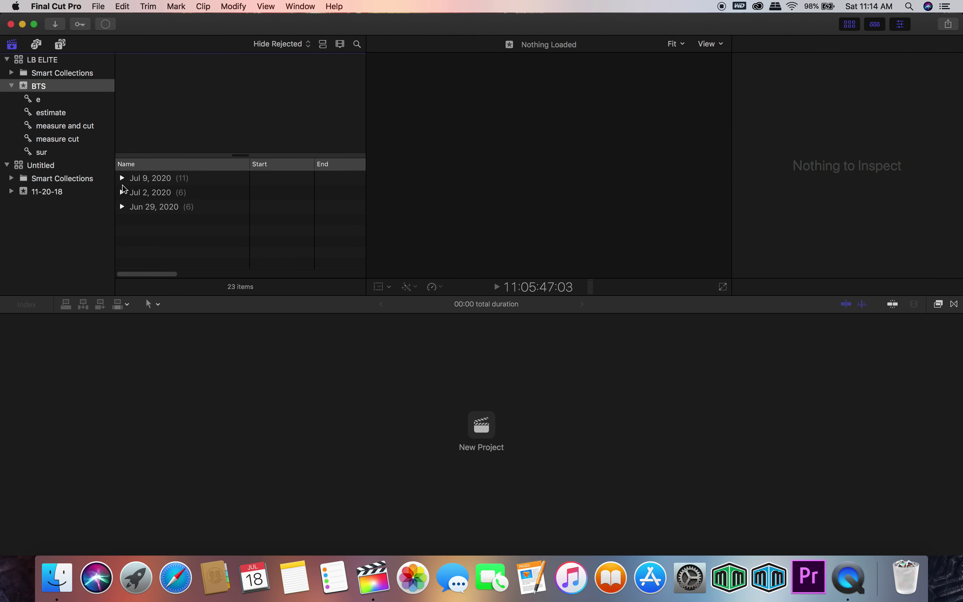
pyautogui.click(123, 178)
# Skim Clip0019 to identify its content and rename it as "extra".
pyautogui.click(159, 196)
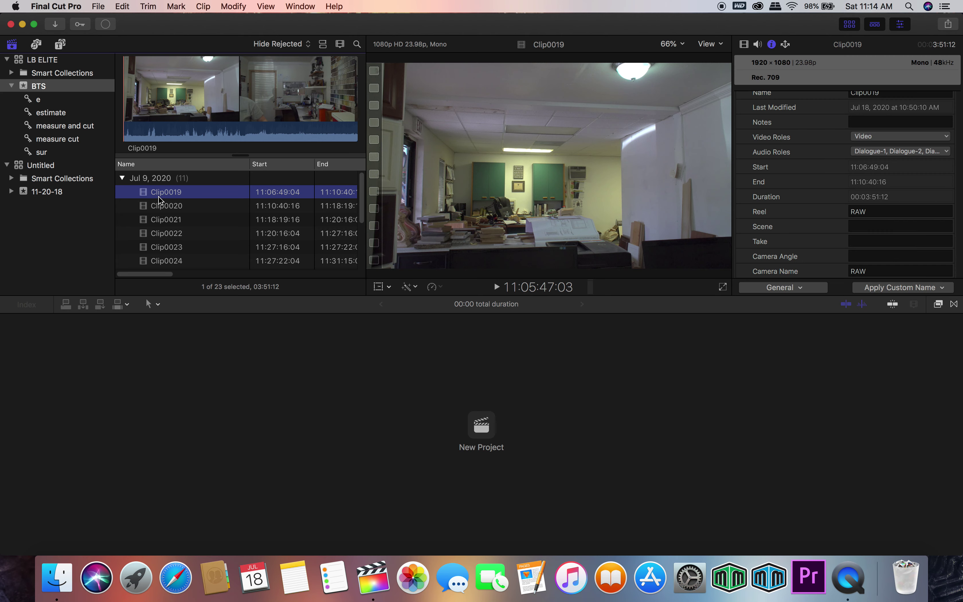
pyautogui.click(147, 99)
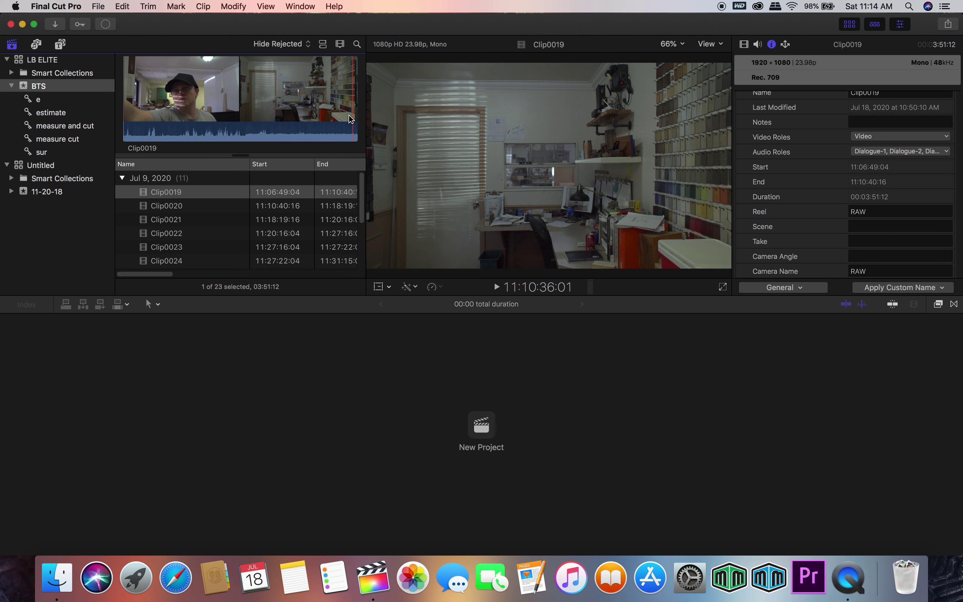
pyautogui.click(187, 194)
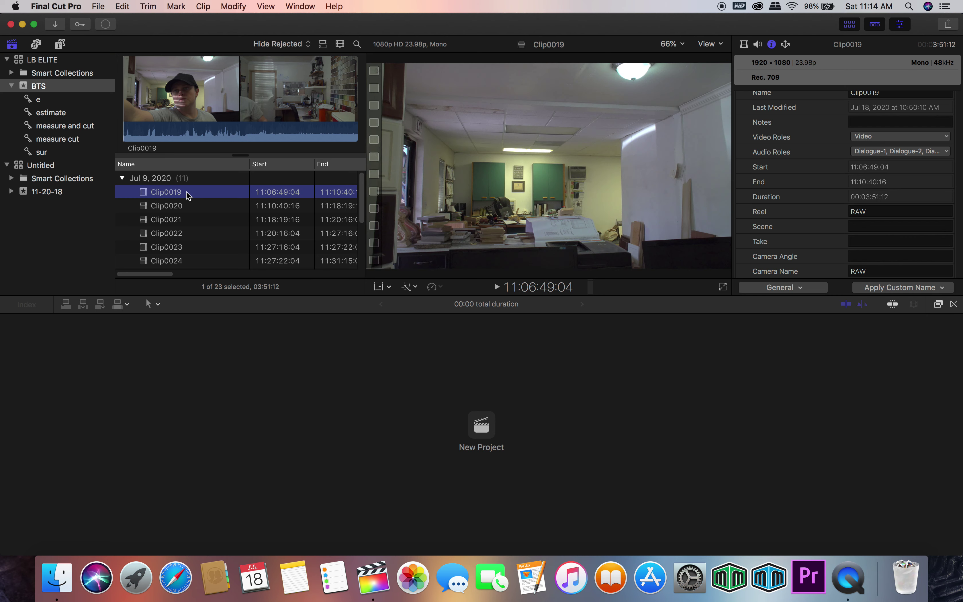
pyautogui.click(177, 195)
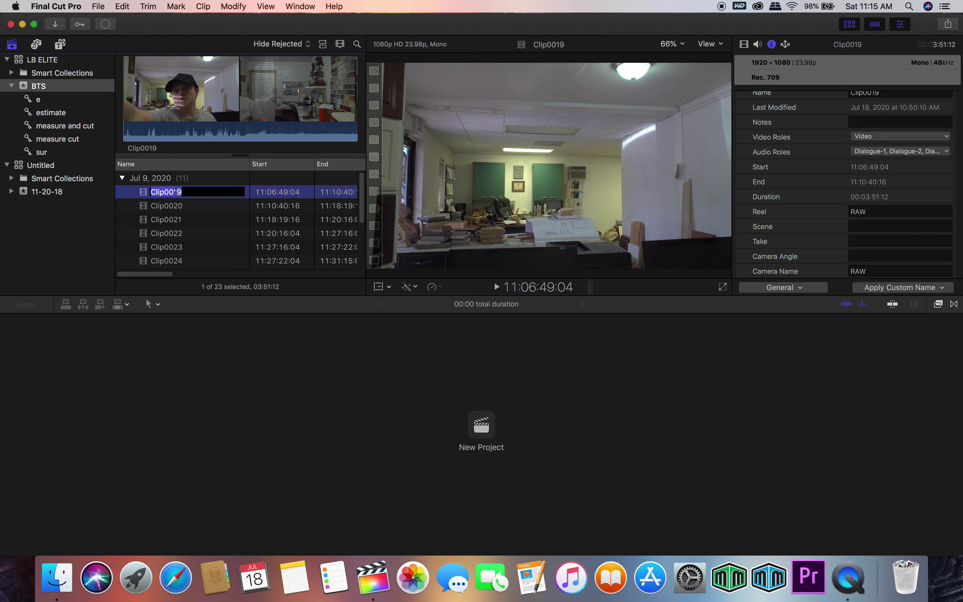
pyautogui.write('extra')
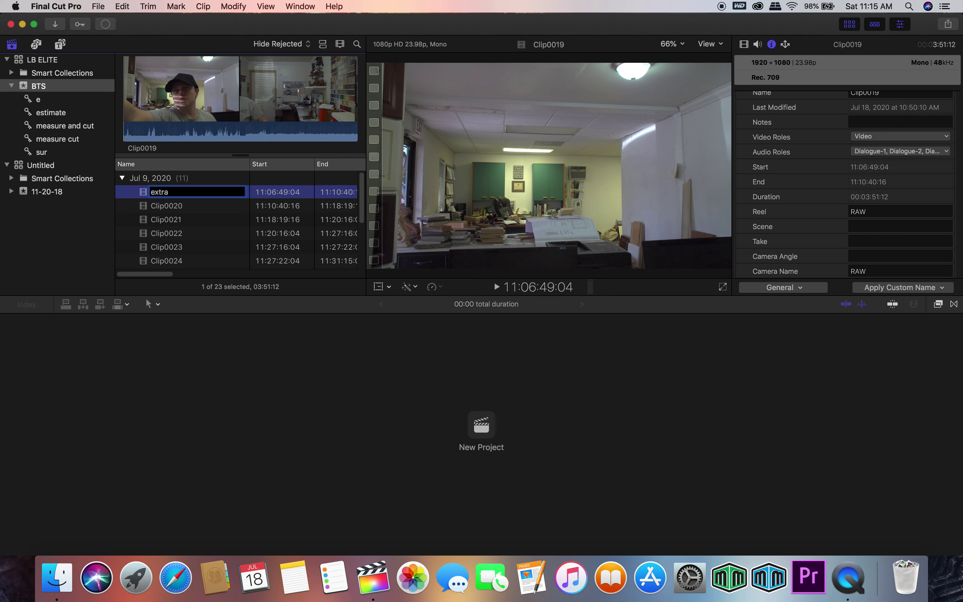
pyautogui.press('Return')
# Skim Clip0020 to its slate and rename the clip as "interior office full view".
pyautogui.click(168, 205)
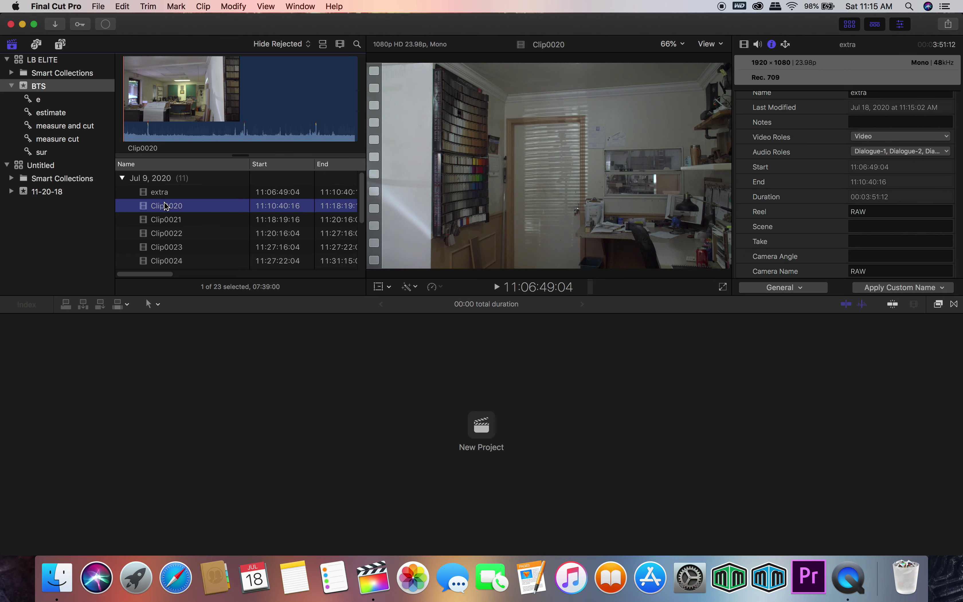
pyautogui.click(133, 117)
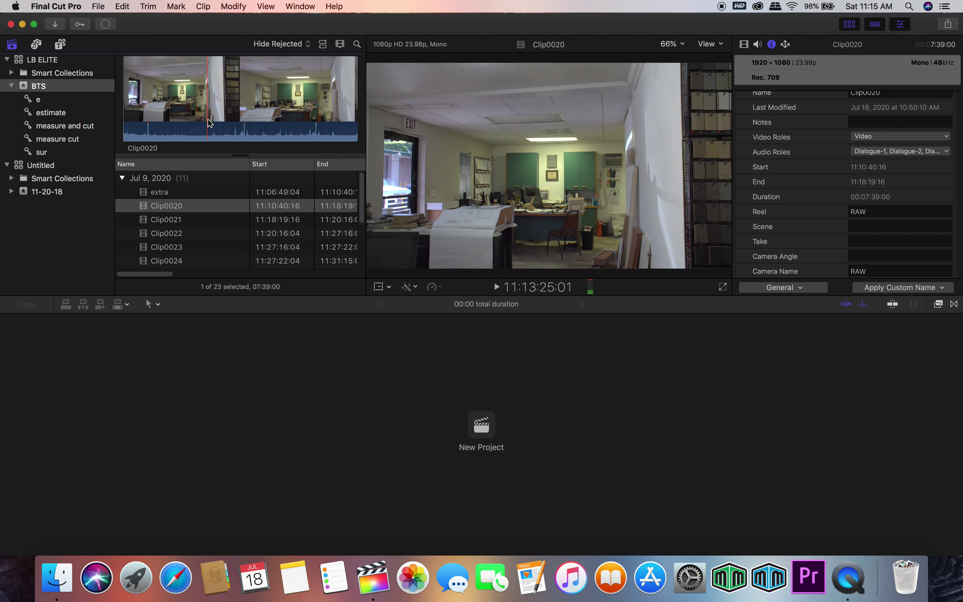
pyautogui.click(245, 125)
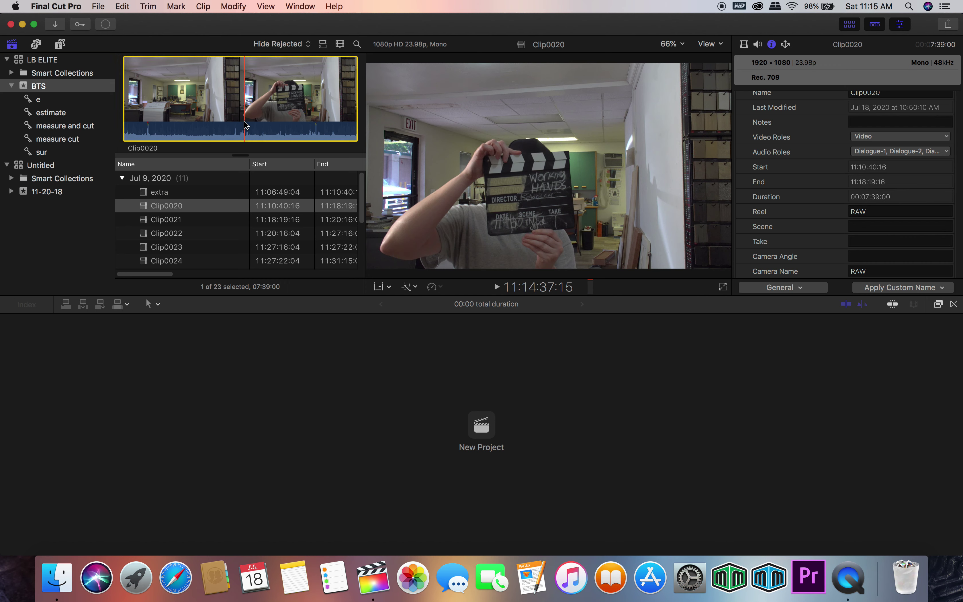
pyautogui.click(183, 206)
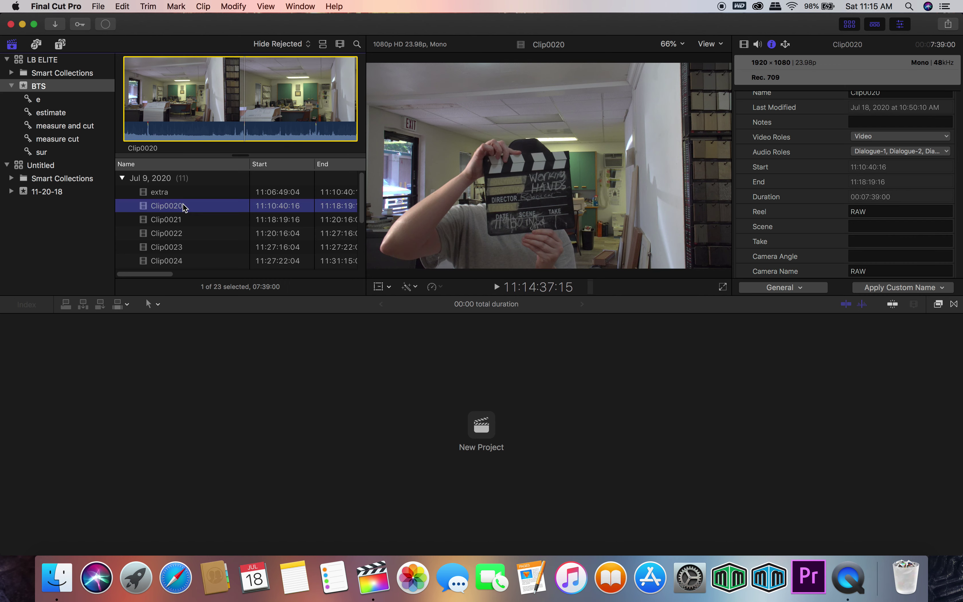
pyautogui.write('in')
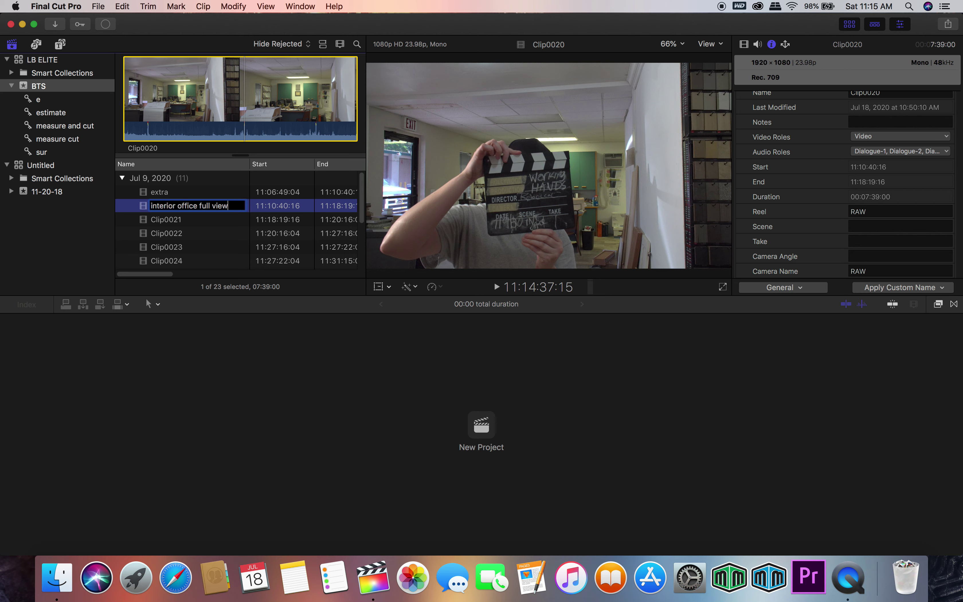
pyautogui.write('terior office full view')
pyautogui.press('Return')
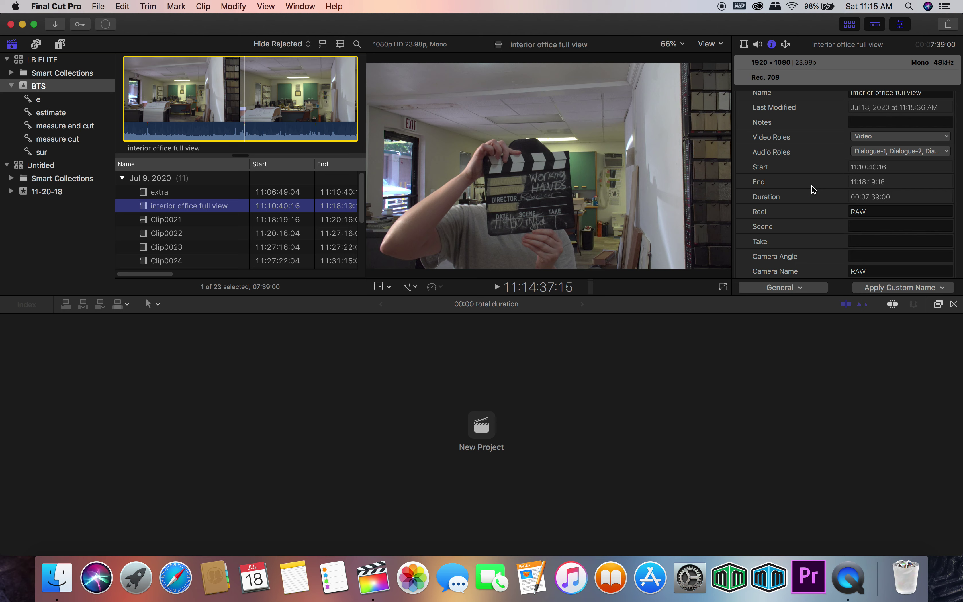
# Set Scene to "interior office" and Take to 1 for the interior office full view clip.
pyautogui.scroll(2, 874, 164)
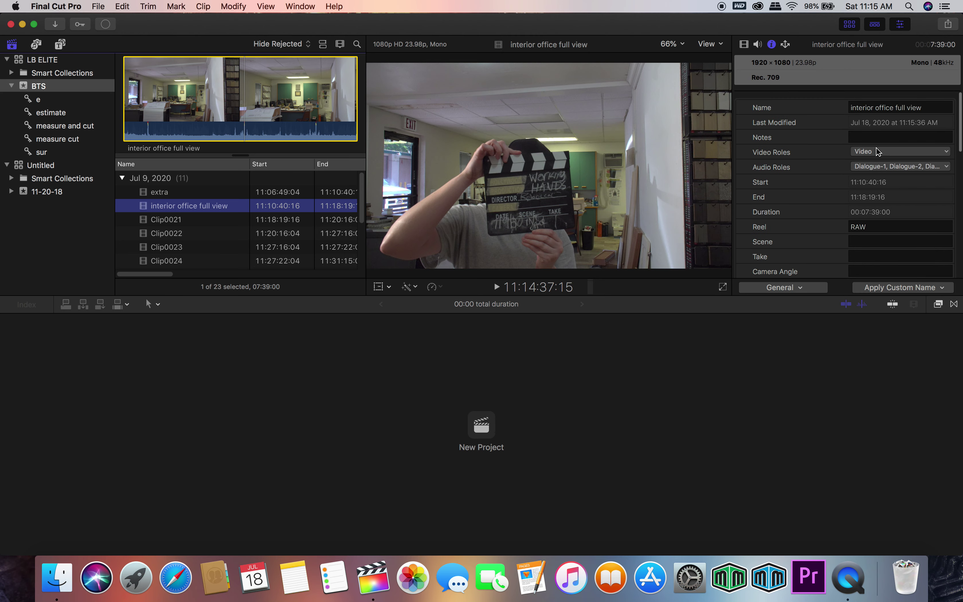
pyautogui.click(867, 241)
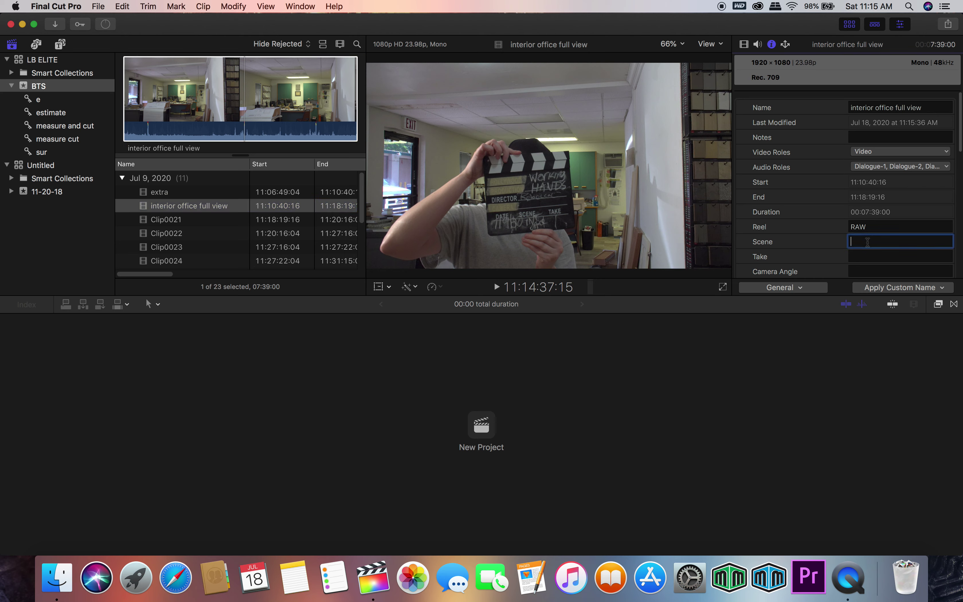
pyautogui.write('interior office')
pyautogui.click(866, 255)
pyautogui.write('1')
# Set Number of Day to 3 for all clips in the Jul 9, 2020 group and check individual clips.
pyautogui.scroll(-5, 850, 185)
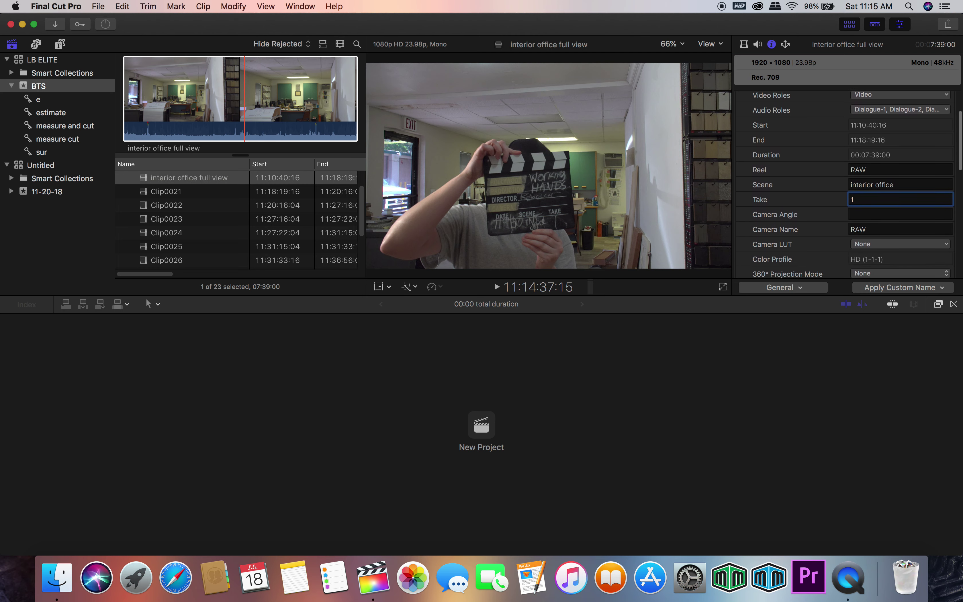
pyautogui.scroll(-10, 850, 185)
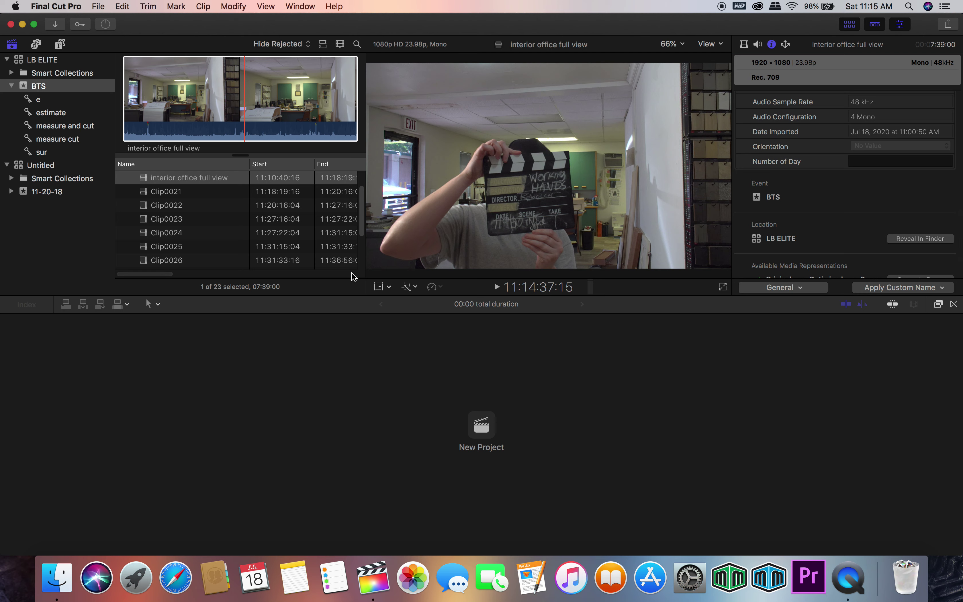
pyautogui.click(202, 181)
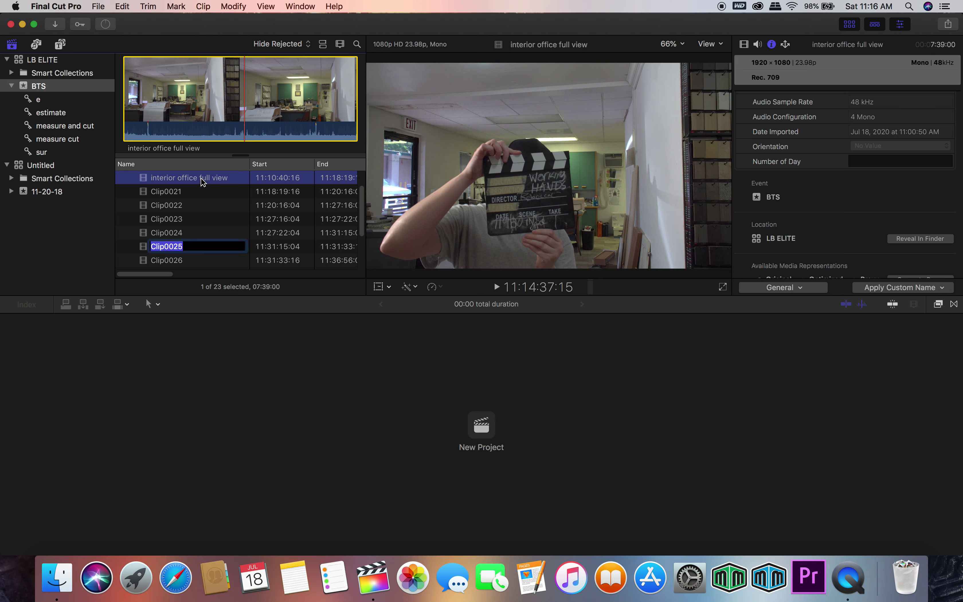
pyautogui.click(190, 261)
pyautogui.scroll(-5, 190, 262)
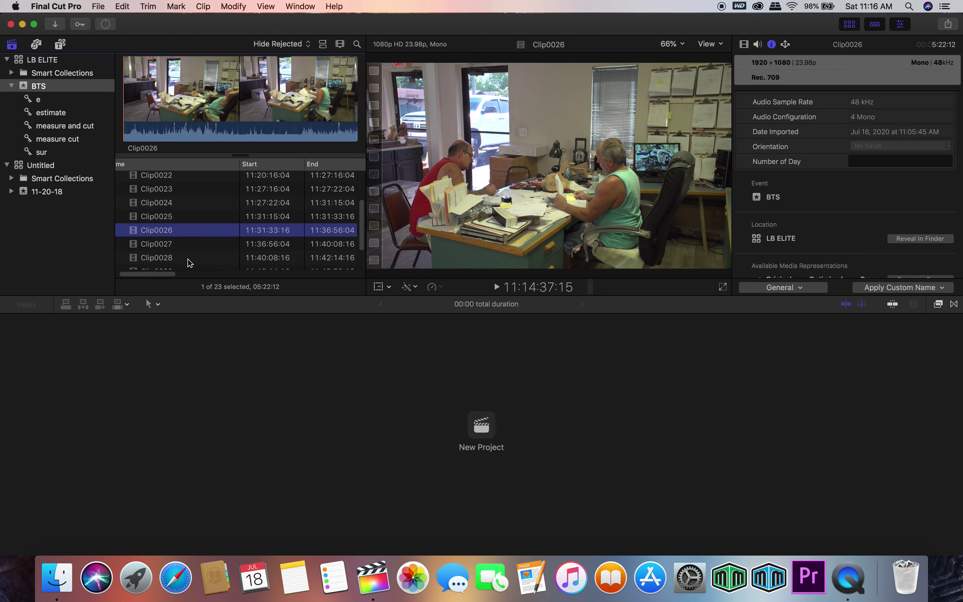
pyautogui.click(184, 235)
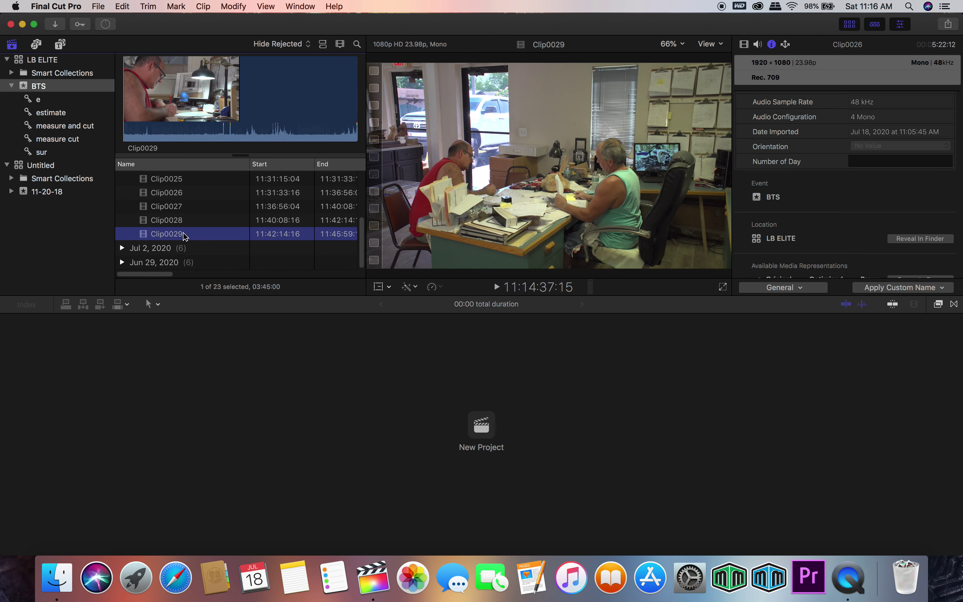
pyautogui.scroll(6, 184, 234)
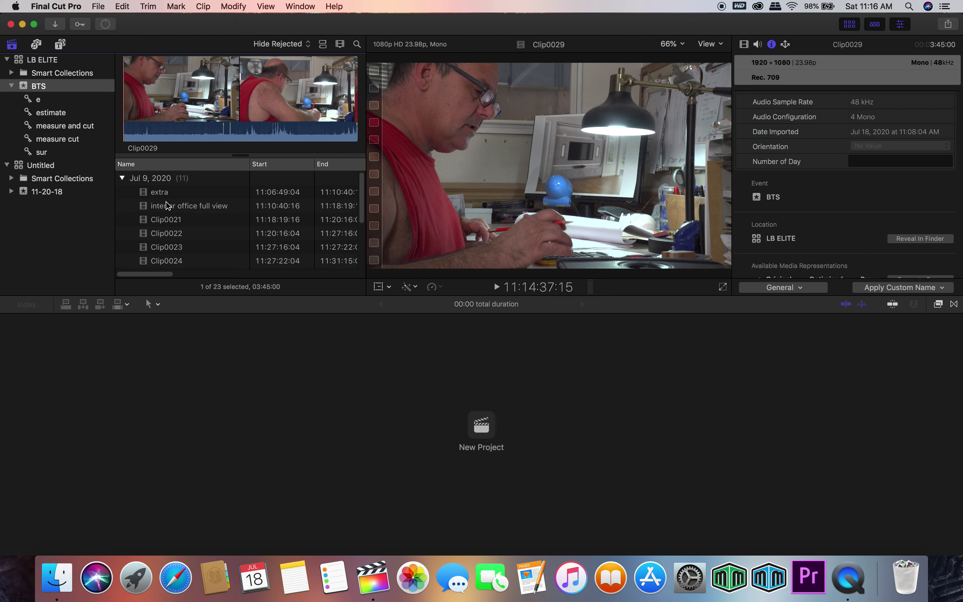
pyautogui.keyDown('shift'); pyautogui.click(167, 193); pyautogui.keyUp('shift')
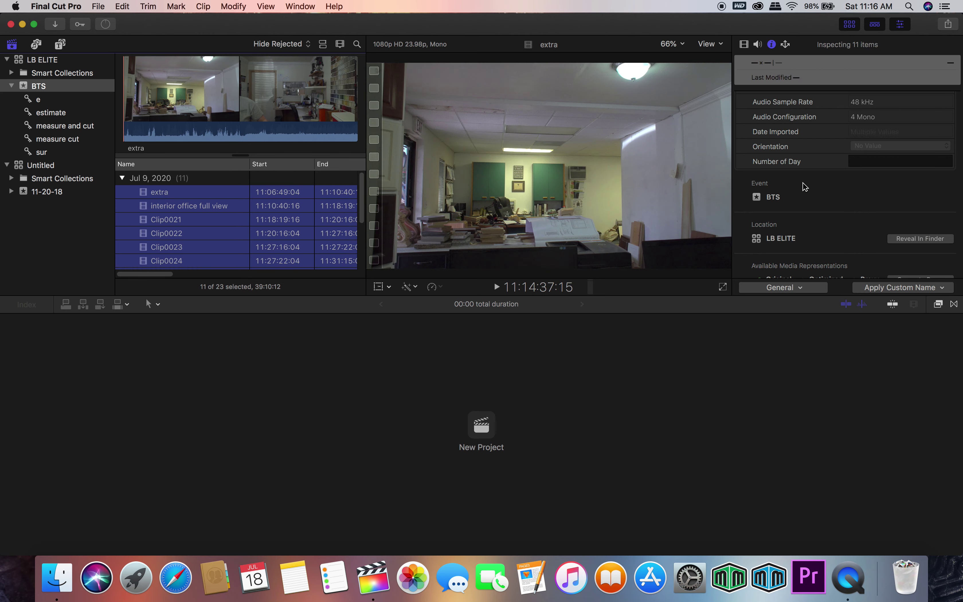
pyautogui.click(858, 162)
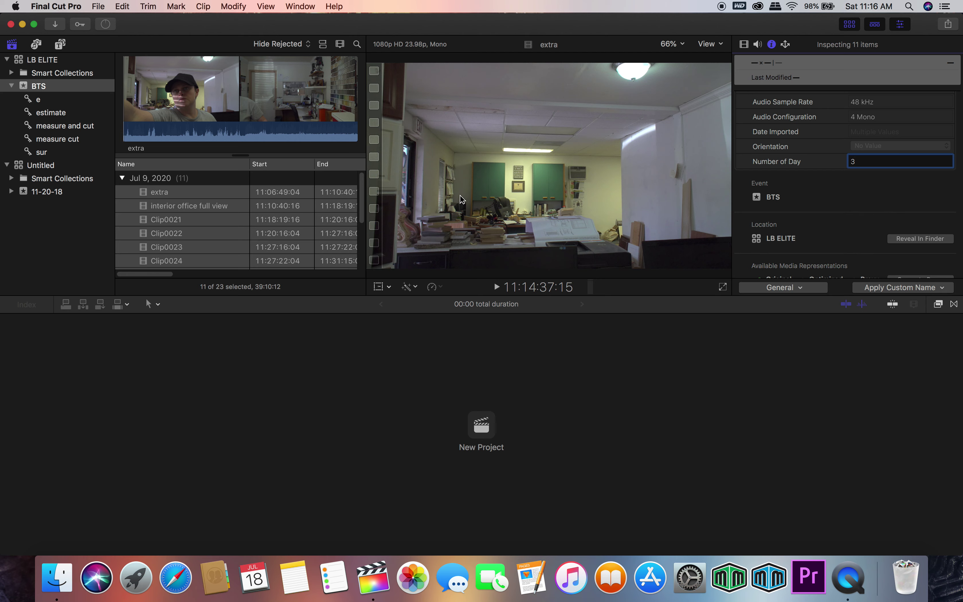
pyautogui.press('Return')
pyautogui.click(245, 207)
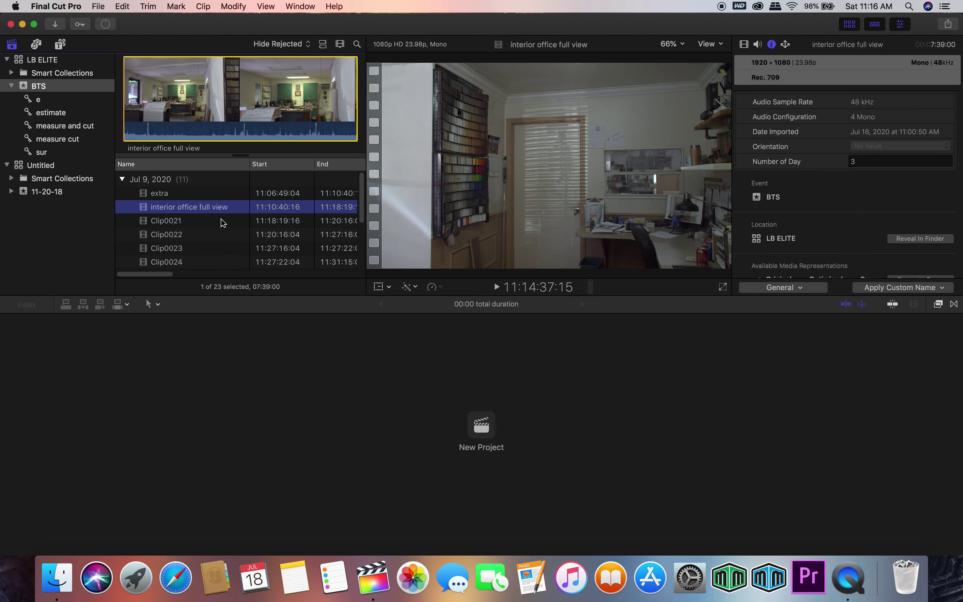
pyautogui.click(162, 193)
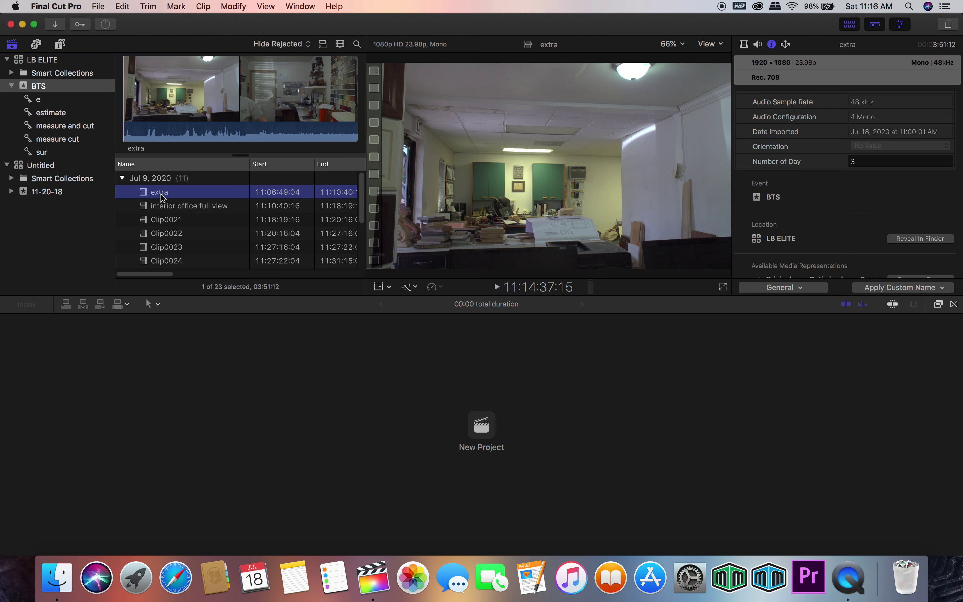
pyautogui.click(172, 207)
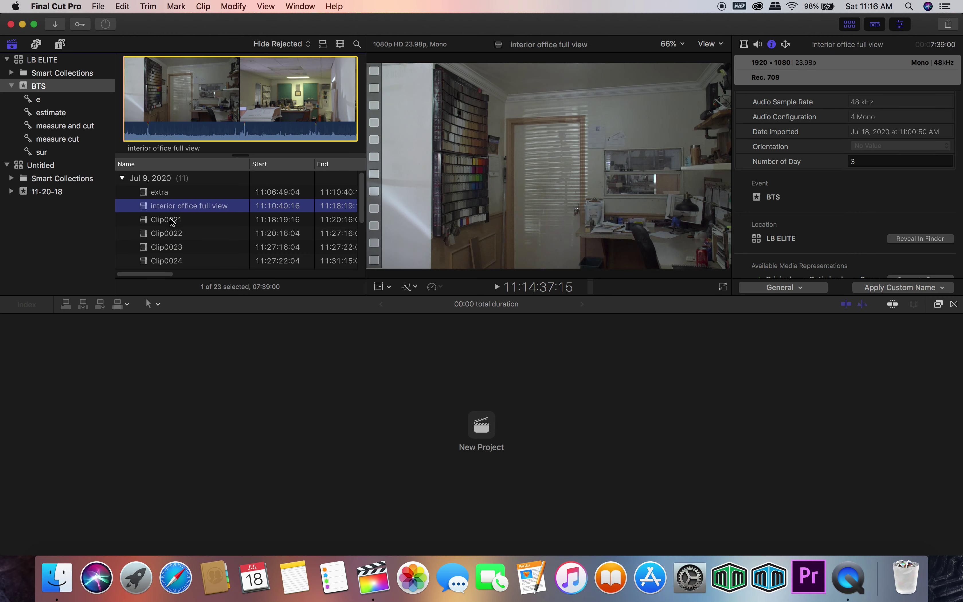
# Find the slate in Clip0021 and set its Scene to "cabinet stillshot" and Take to 1.
pyautogui.click(172, 220)
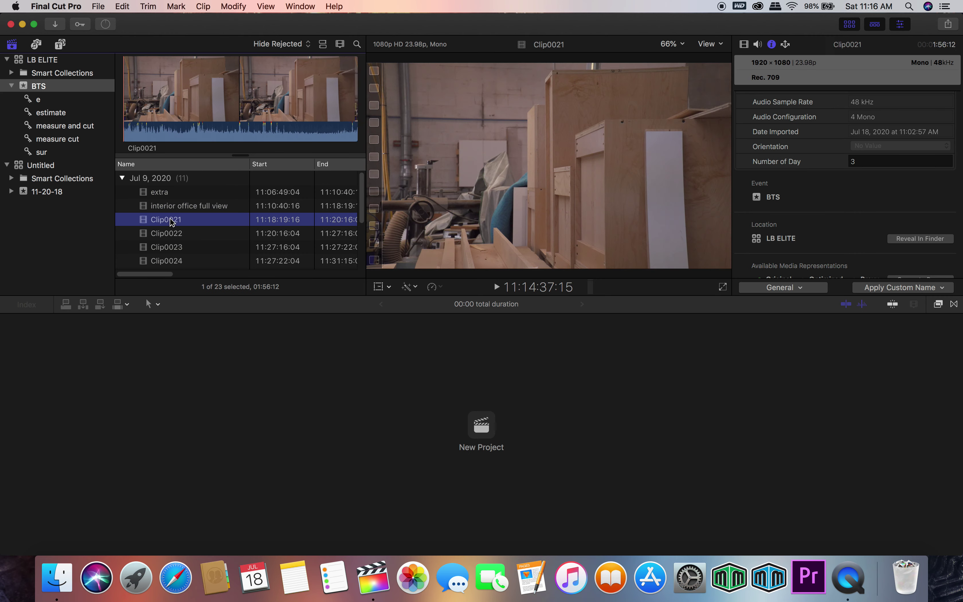
pyautogui.click(145, 125)
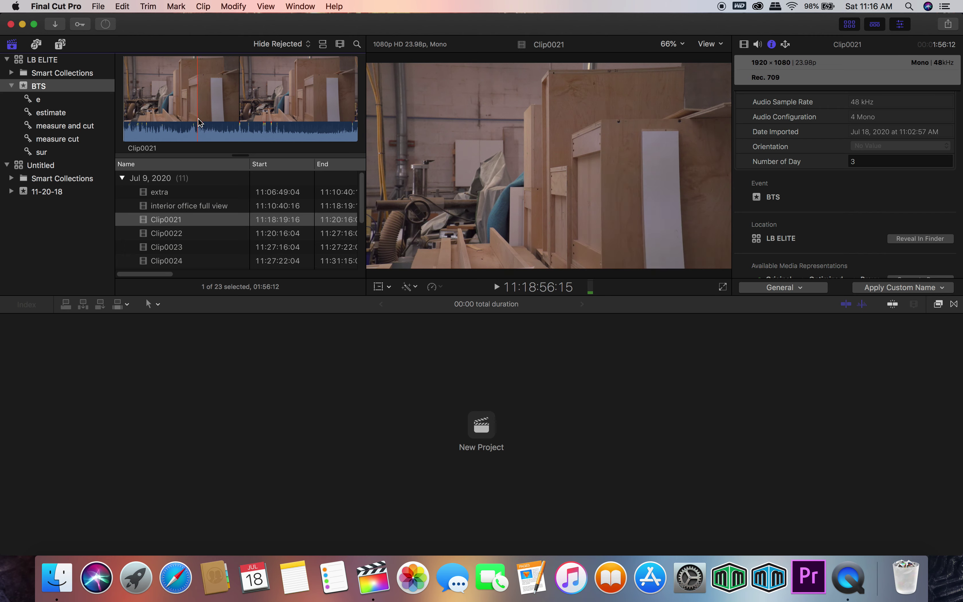
pyautogui.click(241, 120)
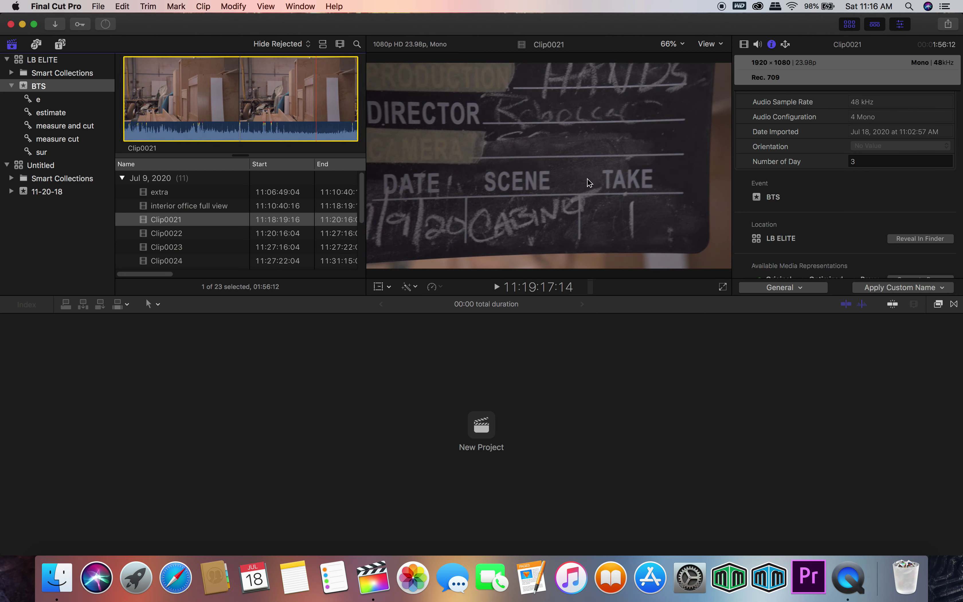
pyautogui.scroll(6, 859, 181)
pyautogui.scroll(3, 859, 181)
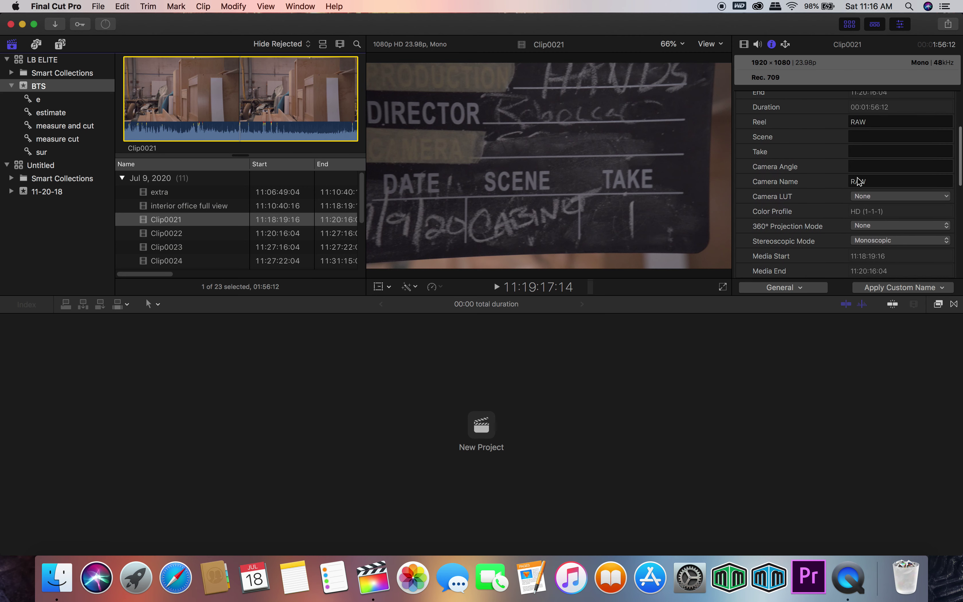
pyautogui.click(864, 148)
pyautogui.write('cabinet stillshot')
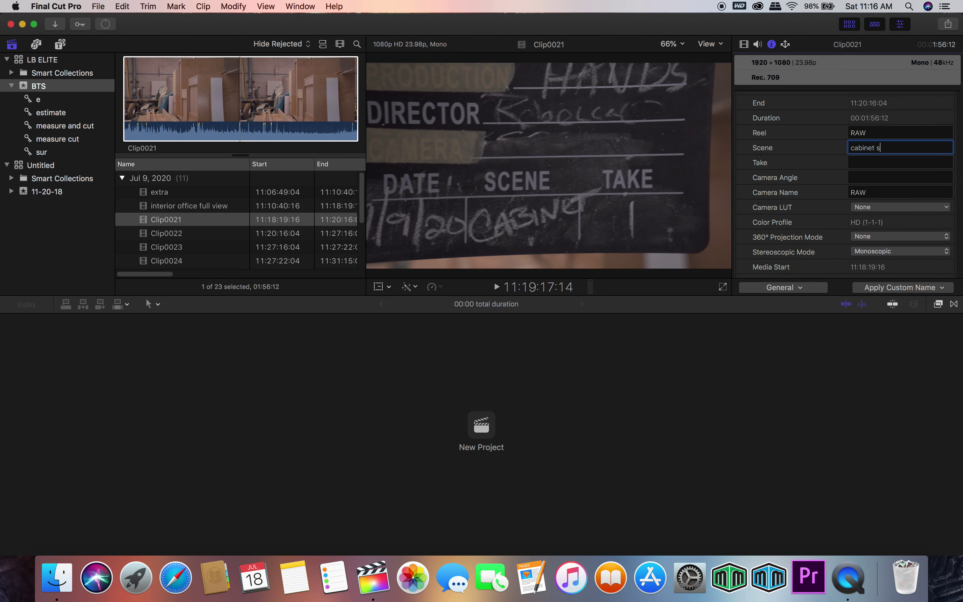
pyautogui.click(869, 162)
pyautogui.write('1')
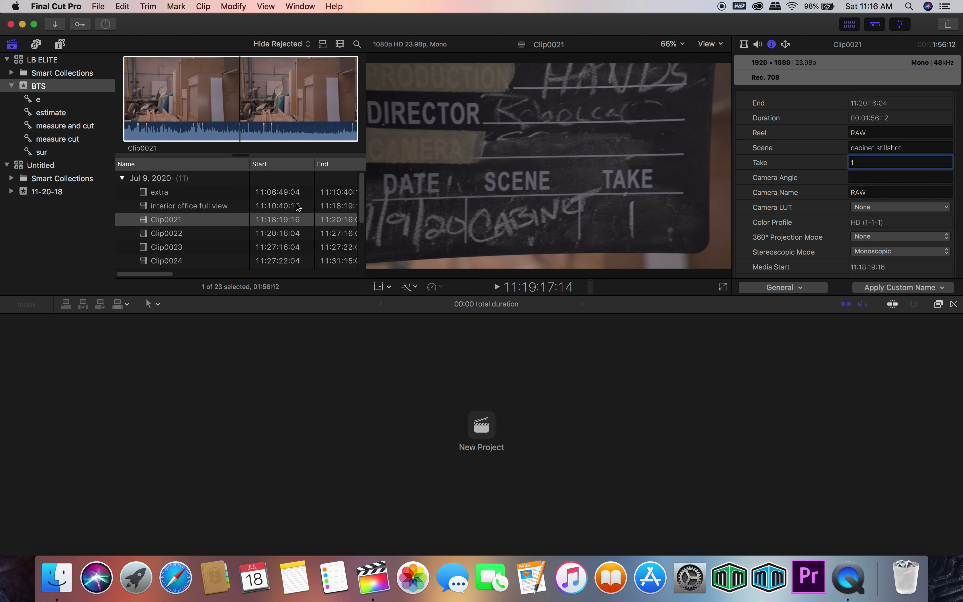
pyautogui.click(278, 220)
pyautogui.click(244, 108)
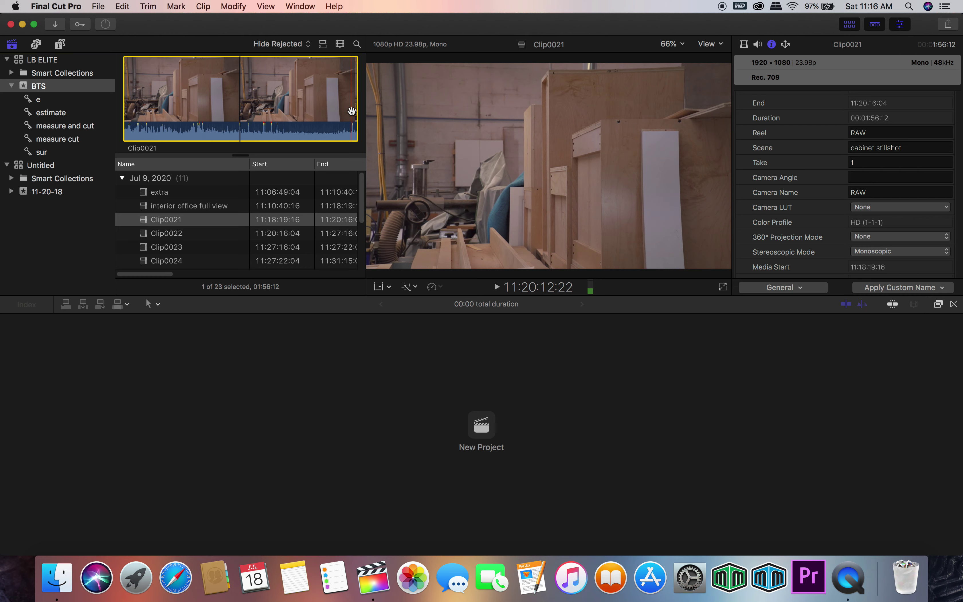
# Find the slate in Clip0022 and set its Scene to "cabinet stillshot" and Take to 2.
pyautogui.click(205, 234)
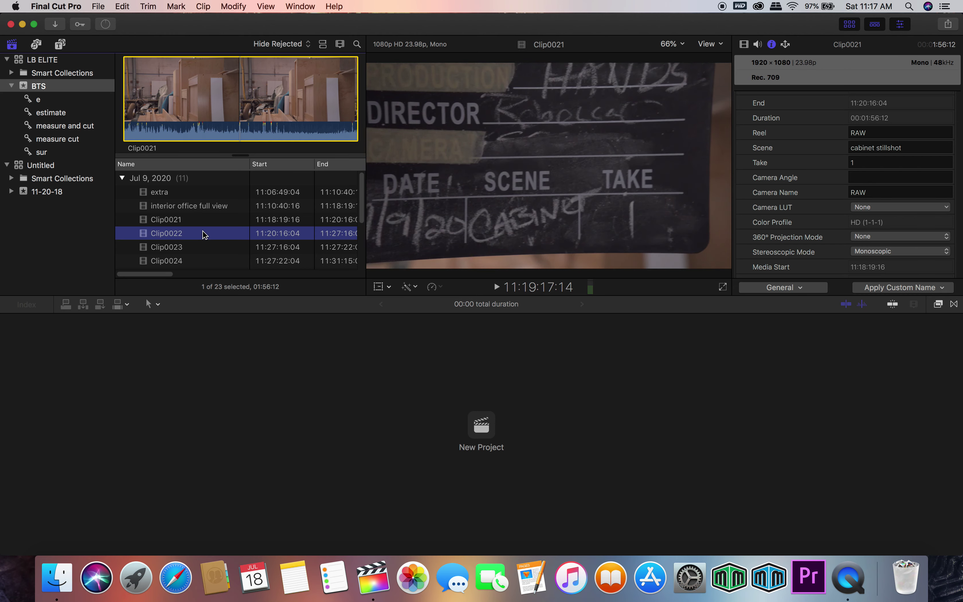
pyautogui.click(137, 116)
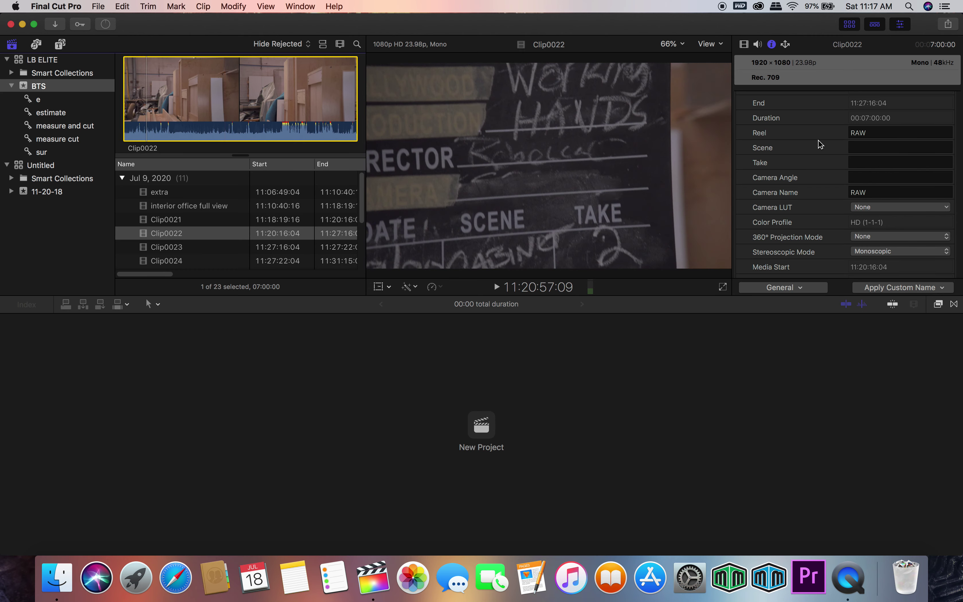
pyautogui.click(853, 148)
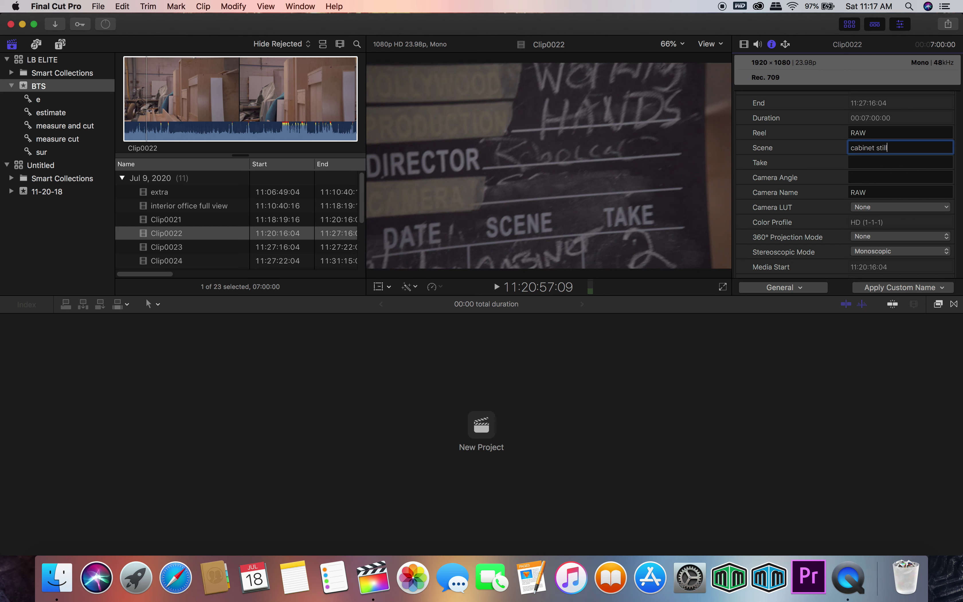
pyautogui.write('cabinet stillshot')
pyautogui.click(871, 160)
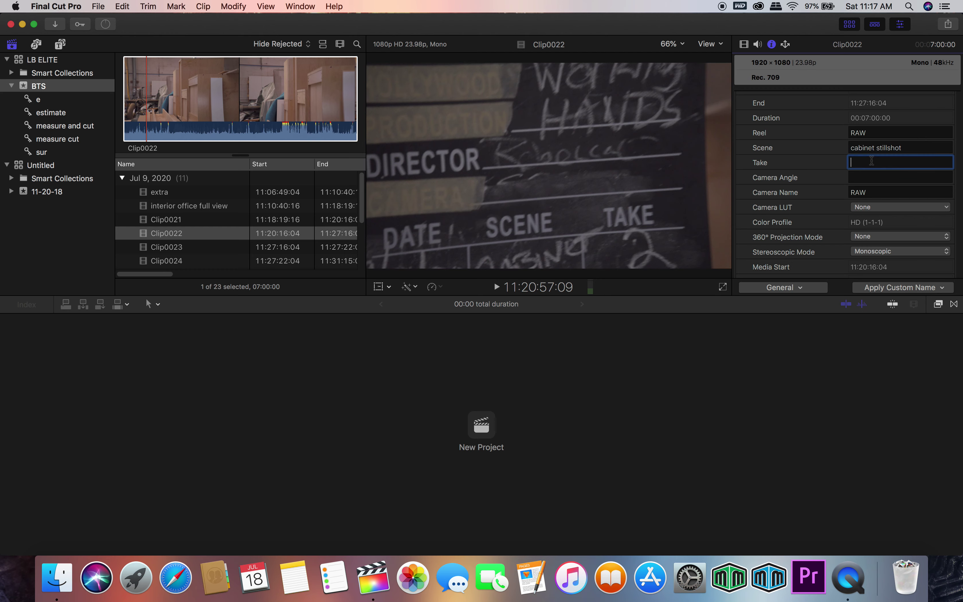
pyautogui.write('2')
# Rename Clip0021 as "still shot of cabinet take 1".
pyautogui.click(192, 227)
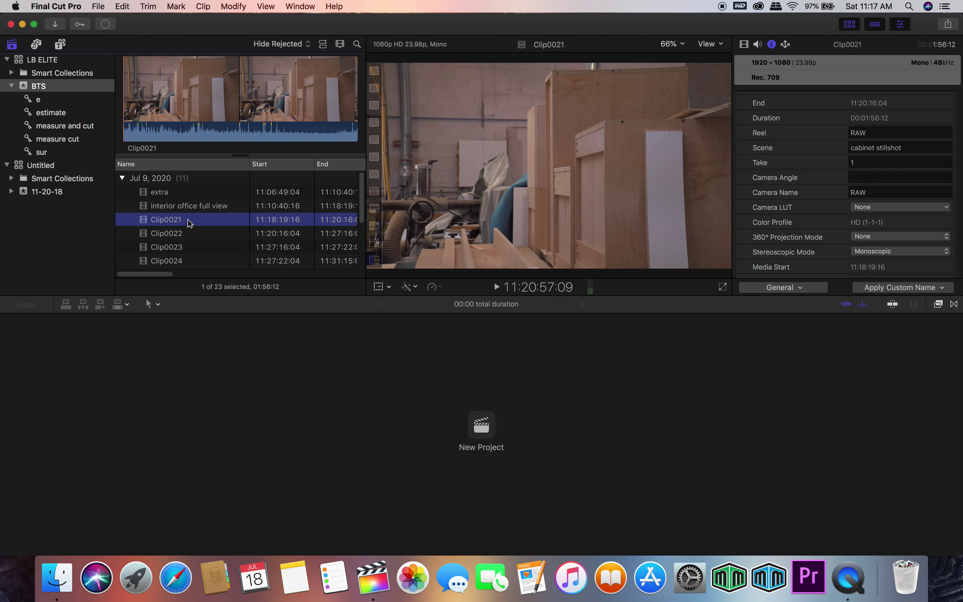
pyautogui.click(176, 223)
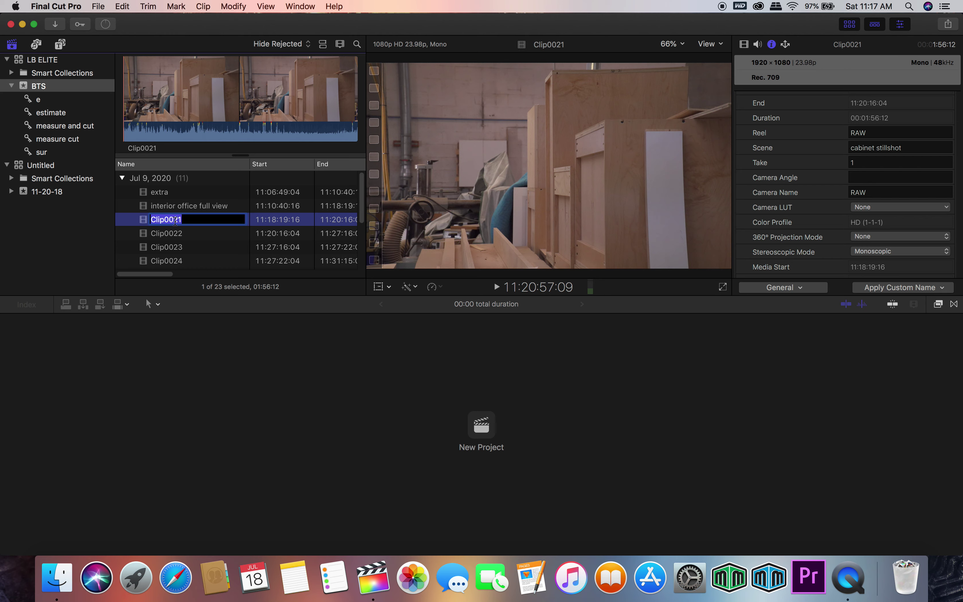
pyautogui.write('still shot of cabinet take 1')
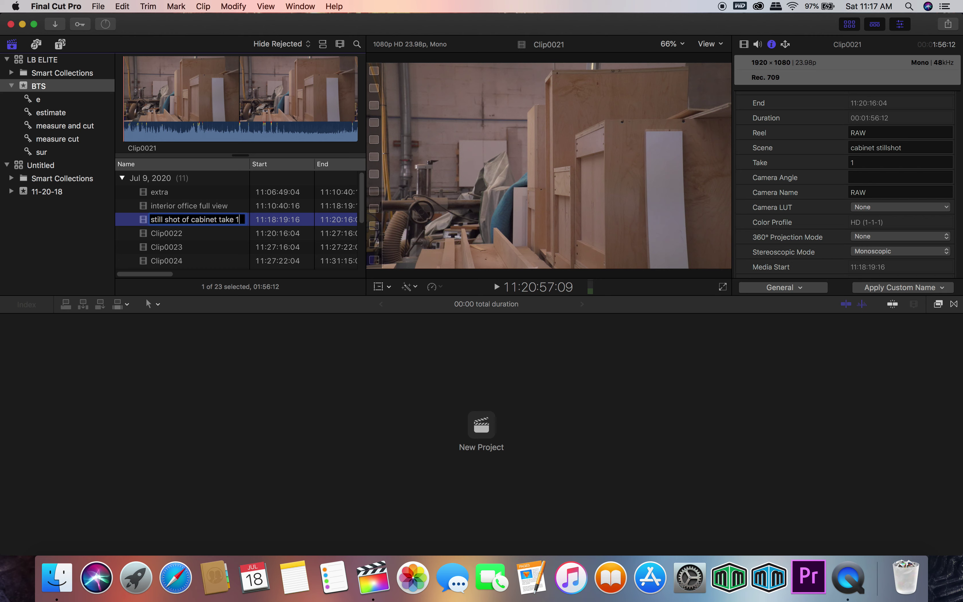
pyautogui.press('Return')
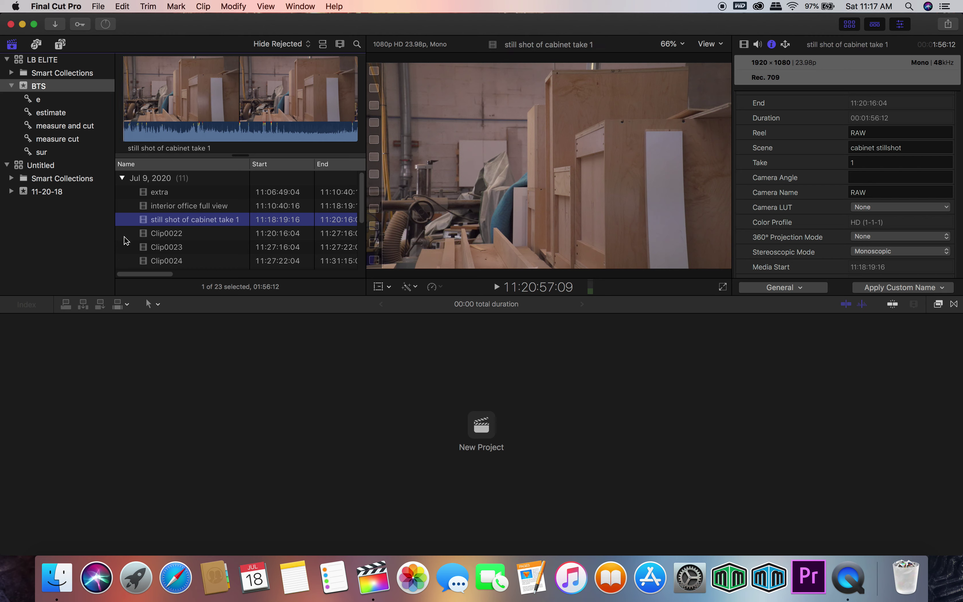
# Rename Clip0022 as "still shot of cabinet take 2".
pyautogui.click(157, 236)
pyautogui.press('Return')
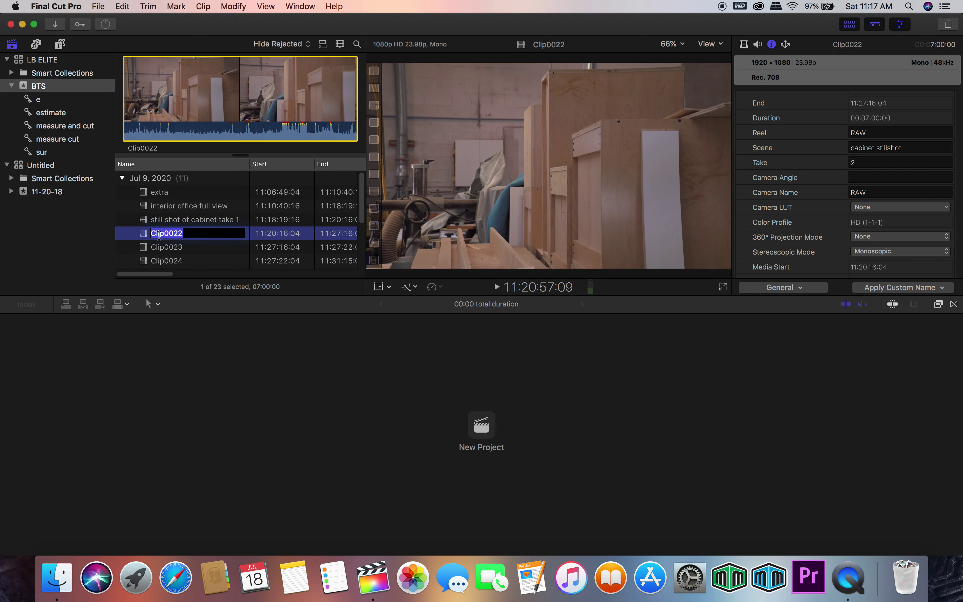
pyautogui.write('still shot of cabinet take 2')
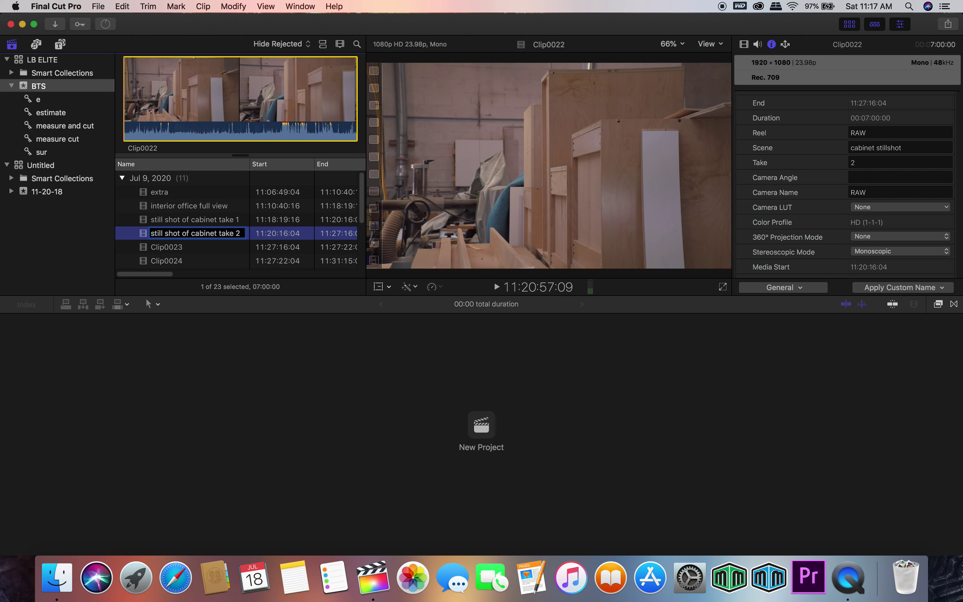
# Skim through Clip0023 and rename it as "extra footage camera set up".
pyautogui.click(143, 249)
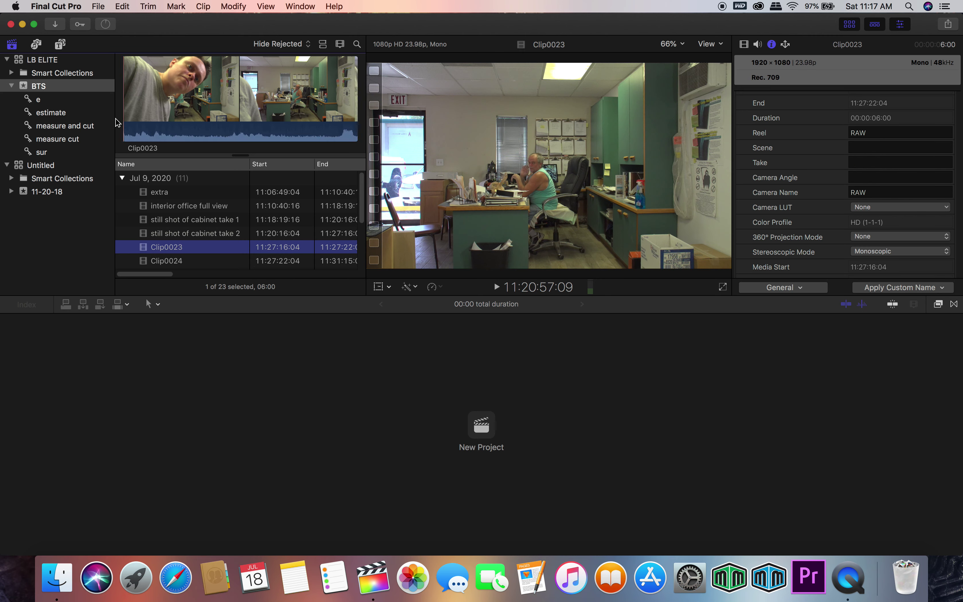
pyautogui.click(128, 124)
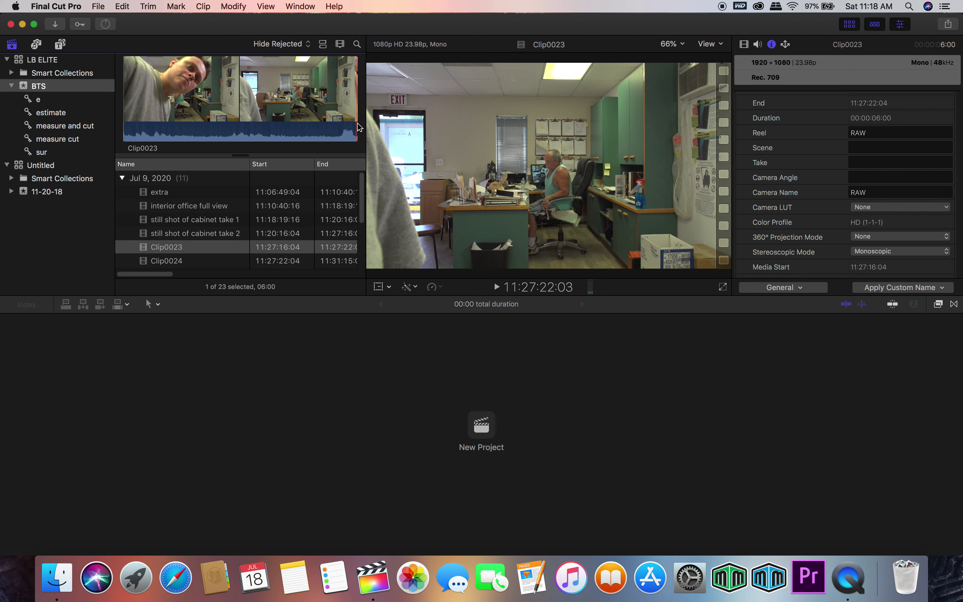
pyautogui.click(215, 248)
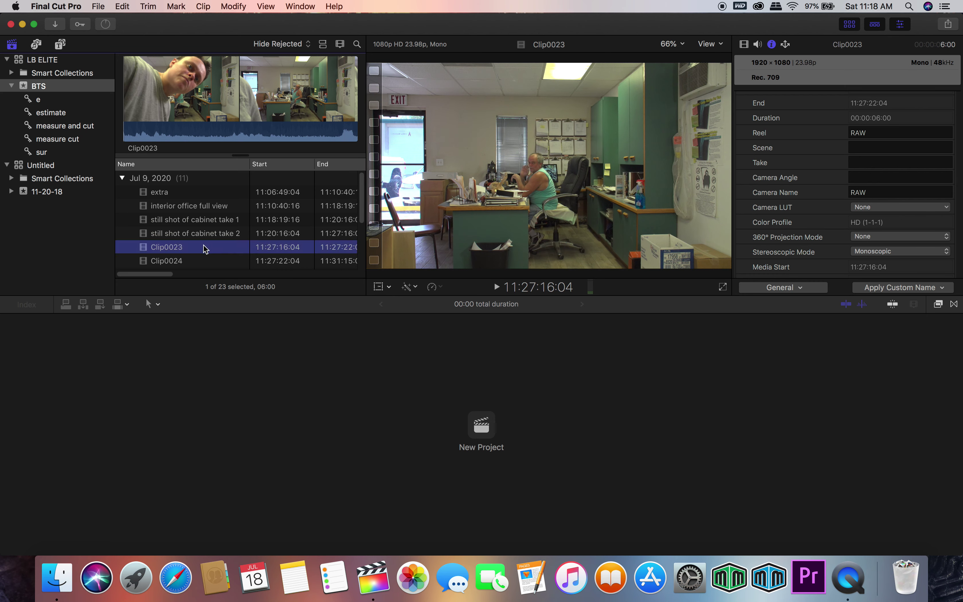
pyautogui.click(171, 248)
pyautogui.write('extra')
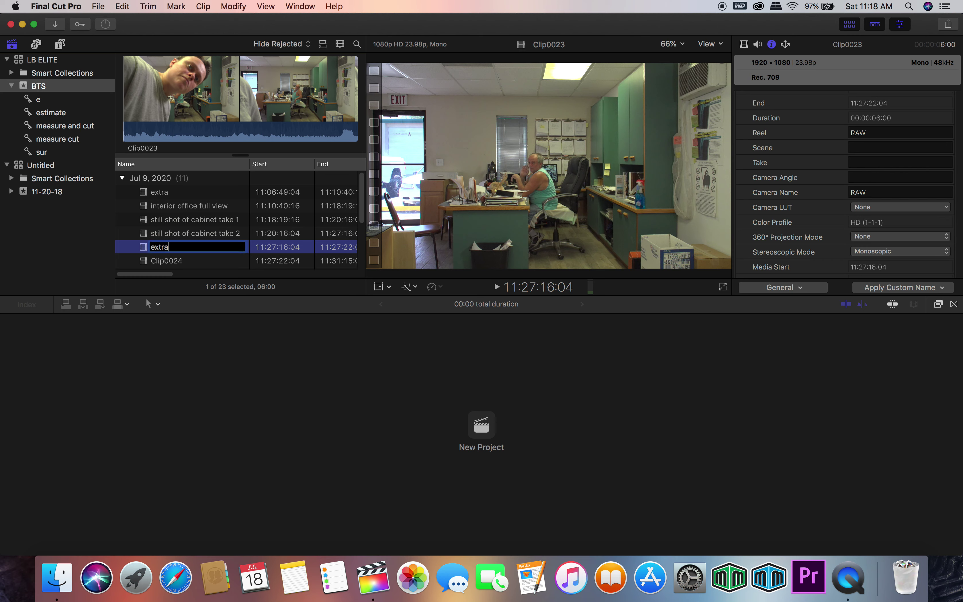
pyautogui.write(' footage camera set up')
pyautogui.press('Return')
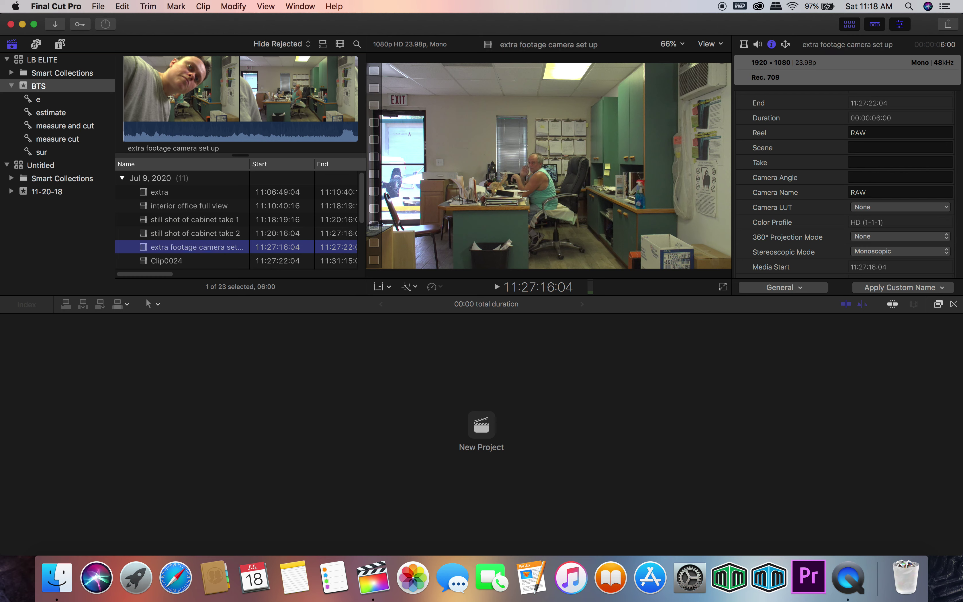
# Find the slate in Clip0024 and set its Scene to 2.4 and Take to 1.
pyautogui.click(154, 260)
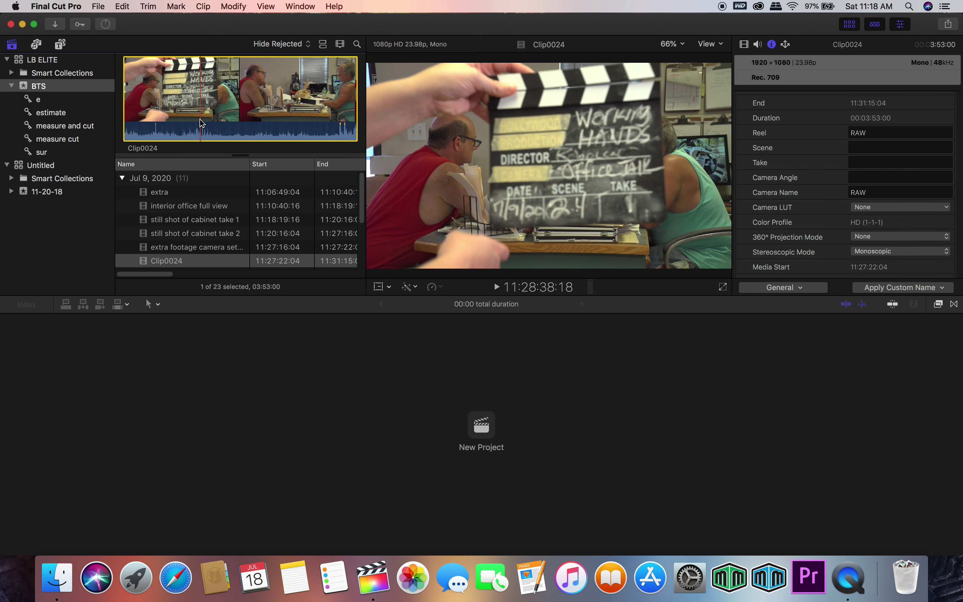
pyautogui.click(868, 150)
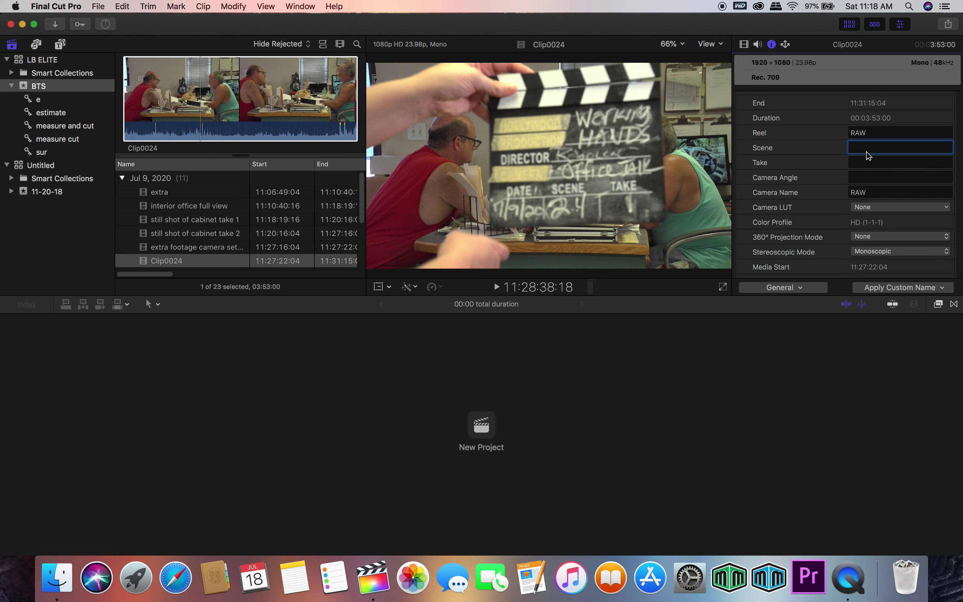
pyautogui.write('2.4')
pyautogui.press('Tab')
pyautogui.write('1')
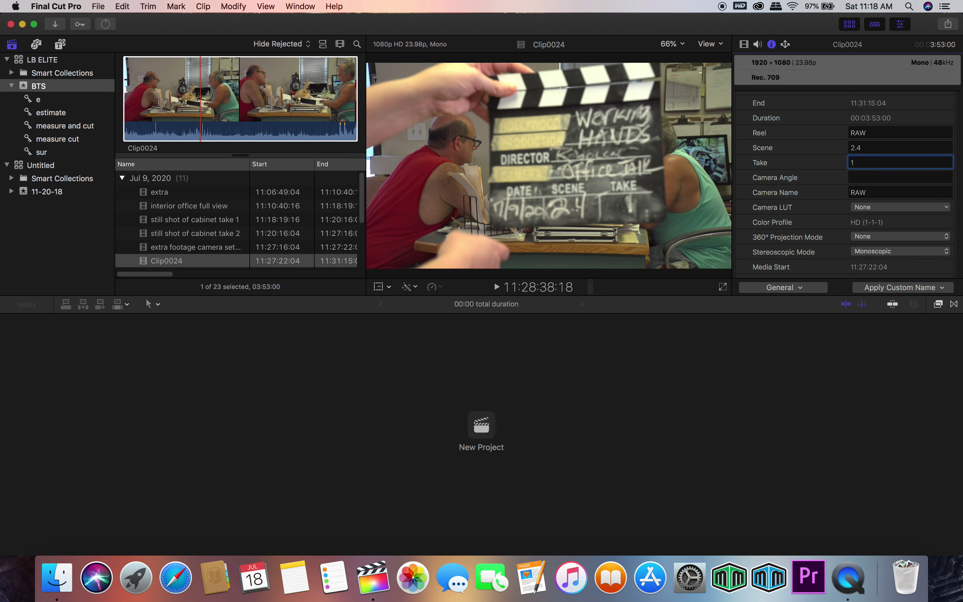
pyautogui.scroll(-10, 847, 183)
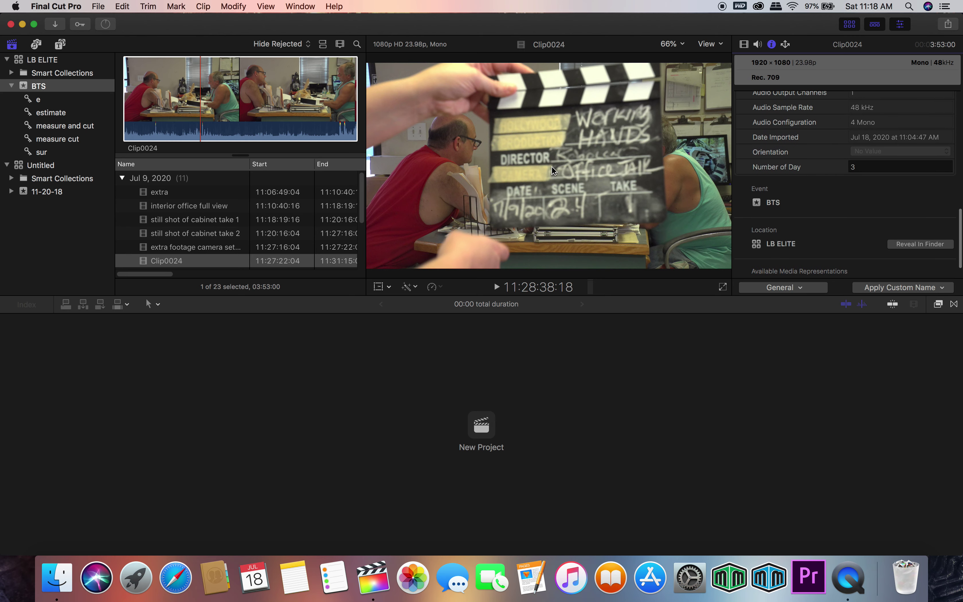
# Rename Clip0024 as "manager and partner at desk".
pyautogui.click(184, 262)
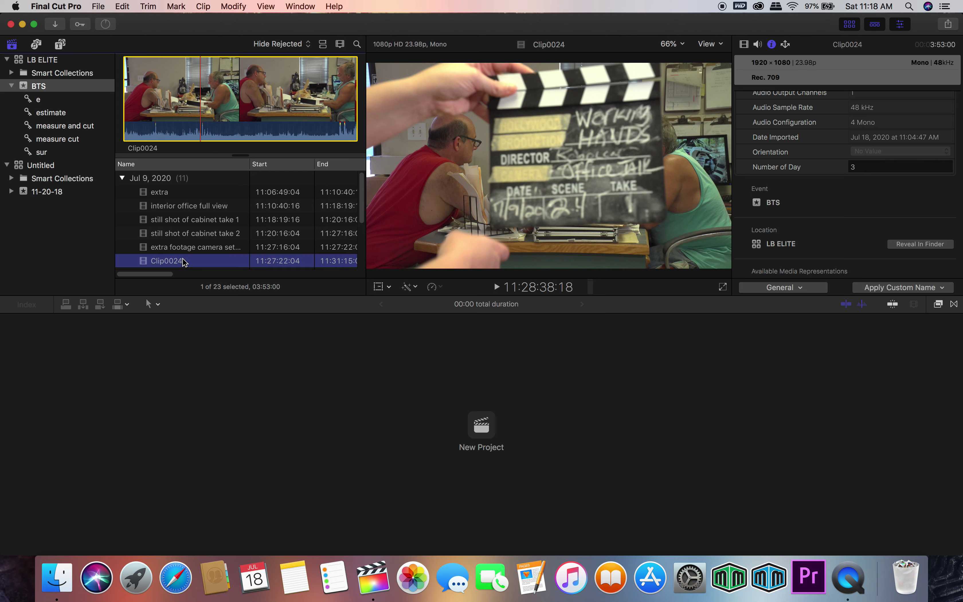
pyautogui.click(184, 260)
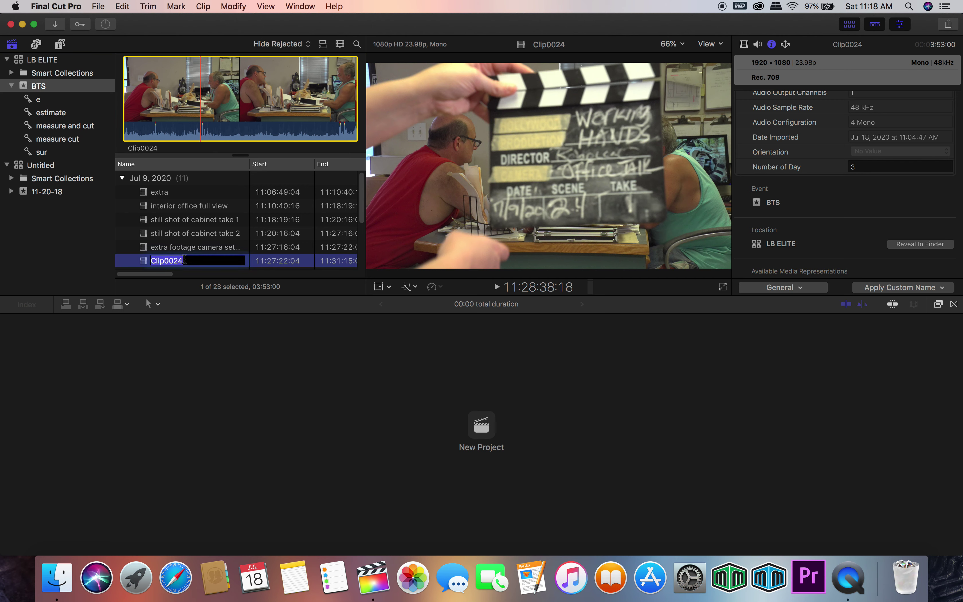
pyautogui.write('manager and par')
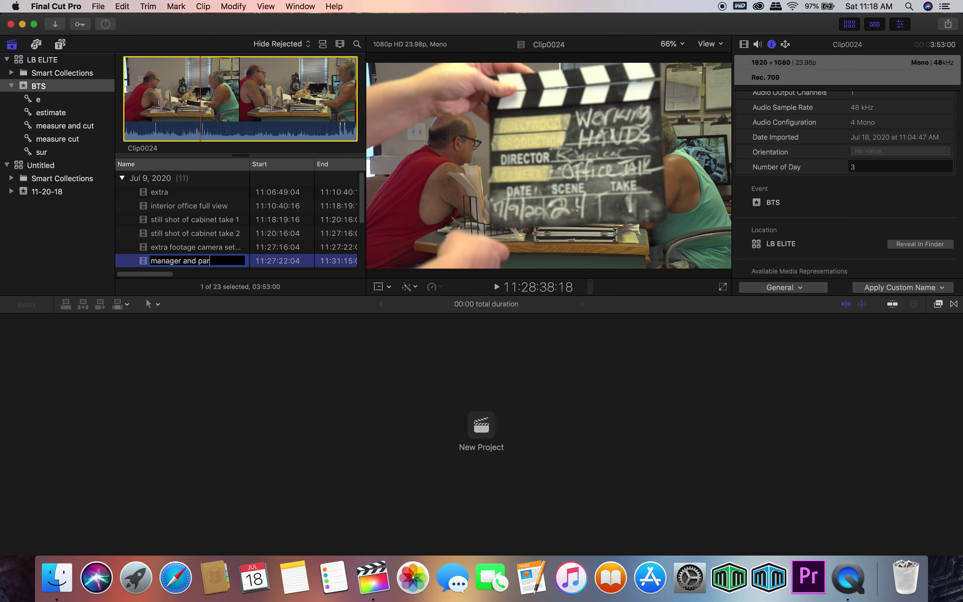
pyautogui.write('tner at desk')
pyautogui.press('Return')
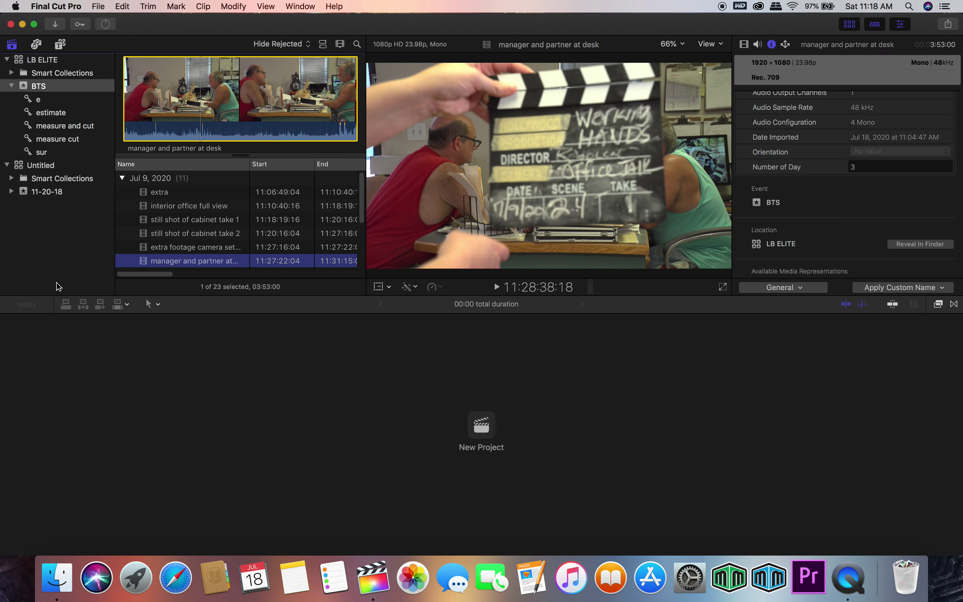
# Preview Clip0025 and rename it as "extra running shot".
pyautogui.scroll(-3, 151, 229)
pyautogui.click(155, 230)
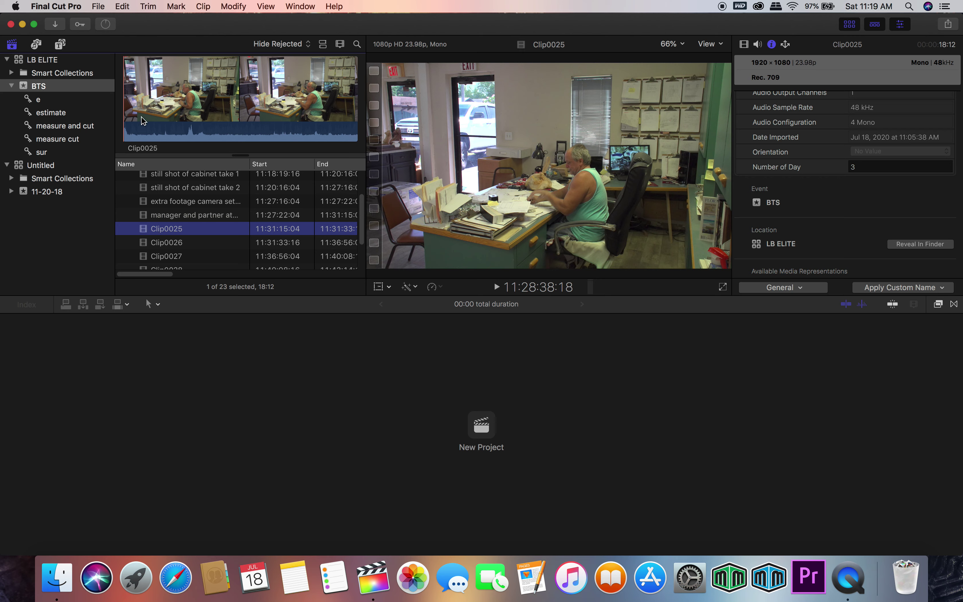
pyautogui.click(143, 121)
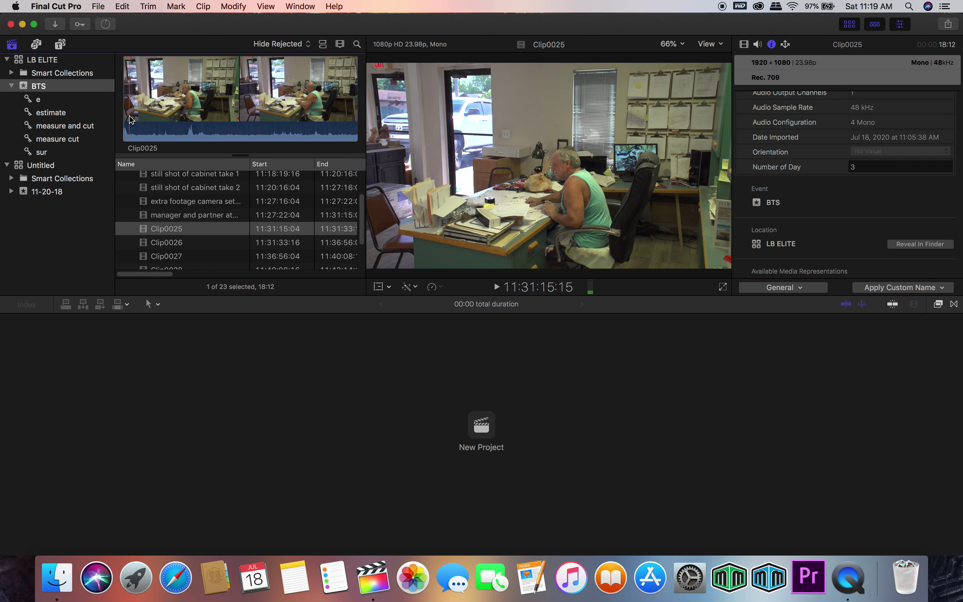
pyautogui.click(169, 229)
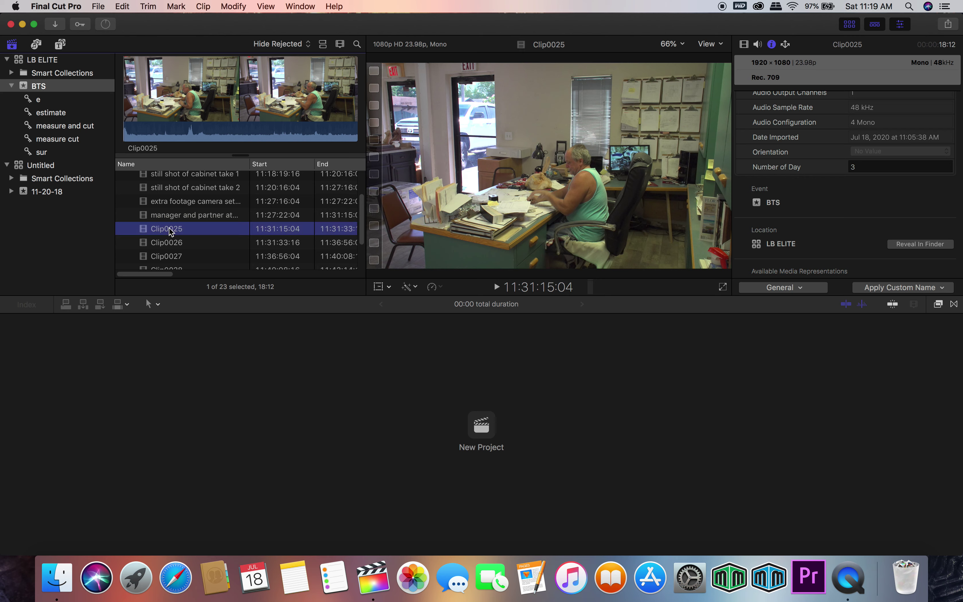
pyautogui.click(169, 229)
pyautogui.write('extra')
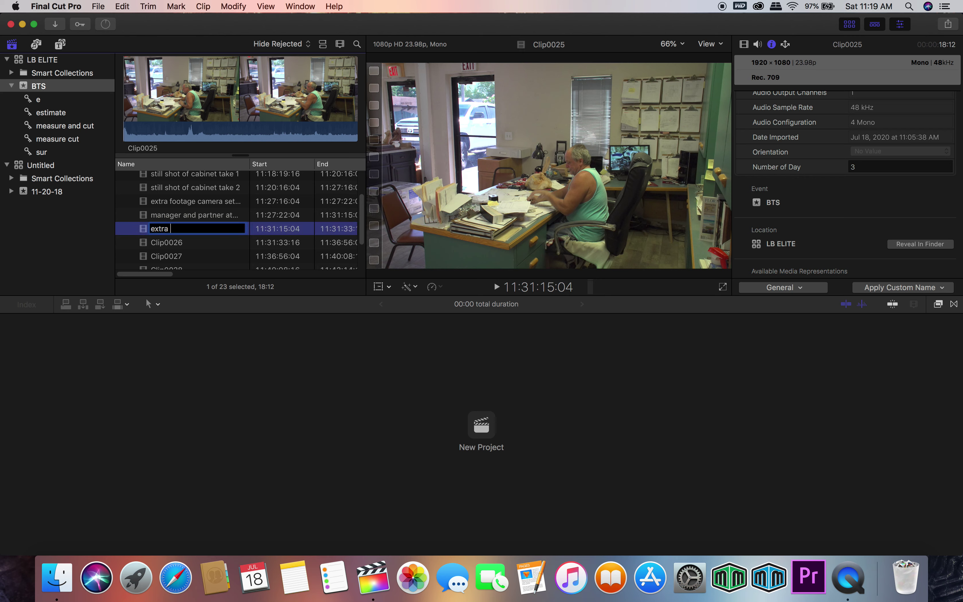
pyautogui.write(' running shot')
pyautogui.press('Return')
# Find the slate in Clip0026 and set its Scene to 2.4 and Take to 2.
pyautogui.press('Down')
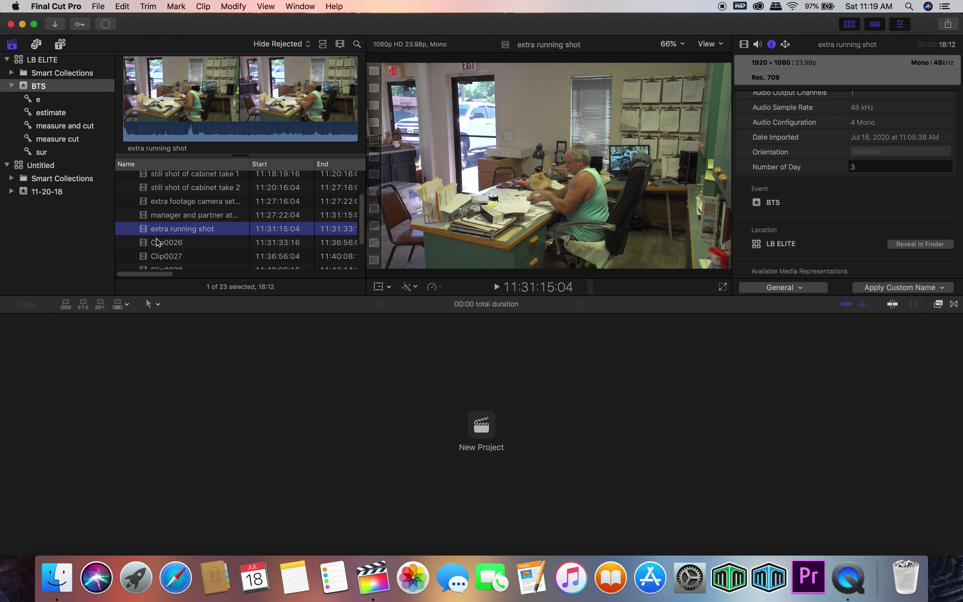
pyautogui.click(132, 121)
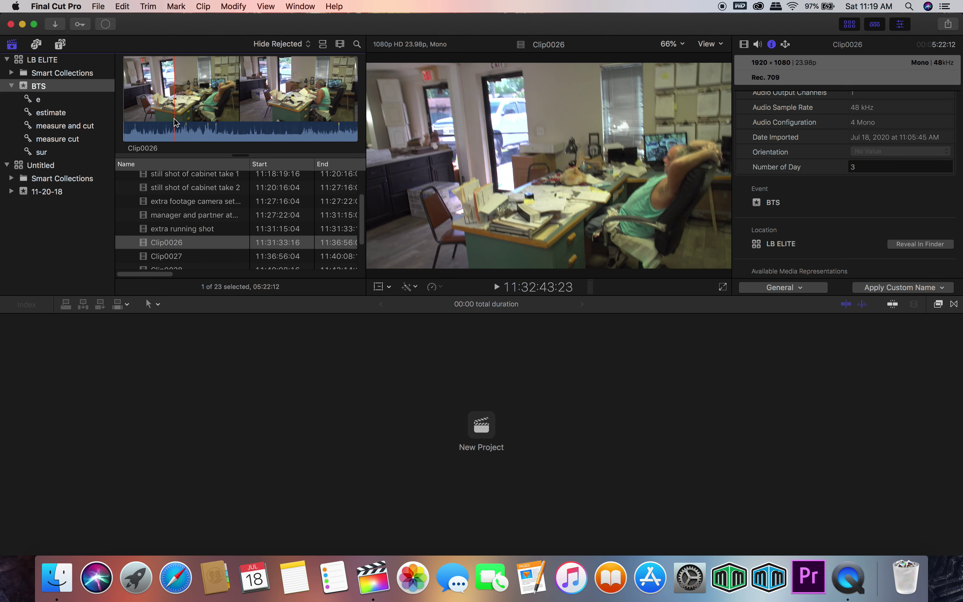
pyautogui.click(214, 115)
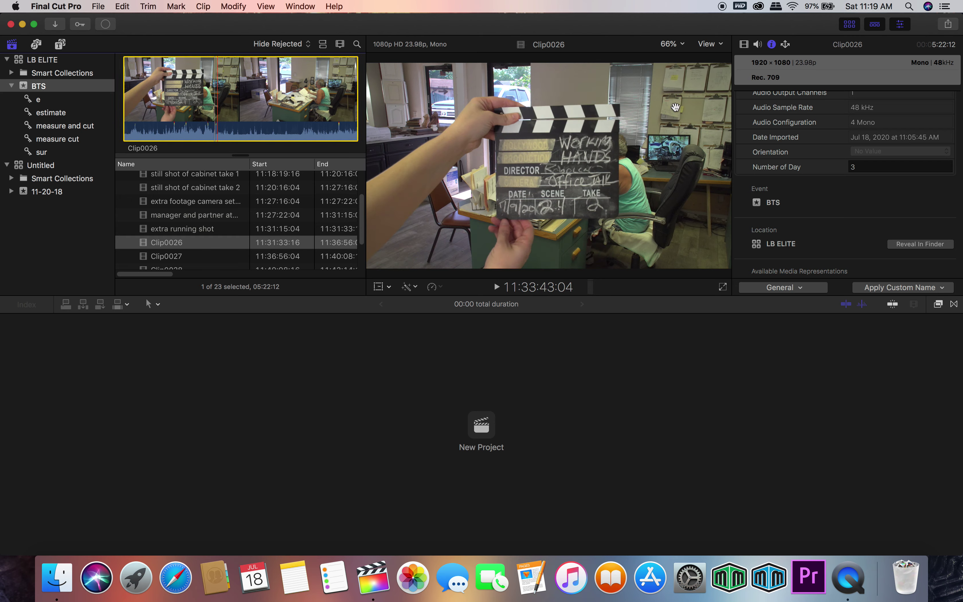
pyautogui.scroll(3, 863, 179)
pyautogui.scroll(10, 865, 181)
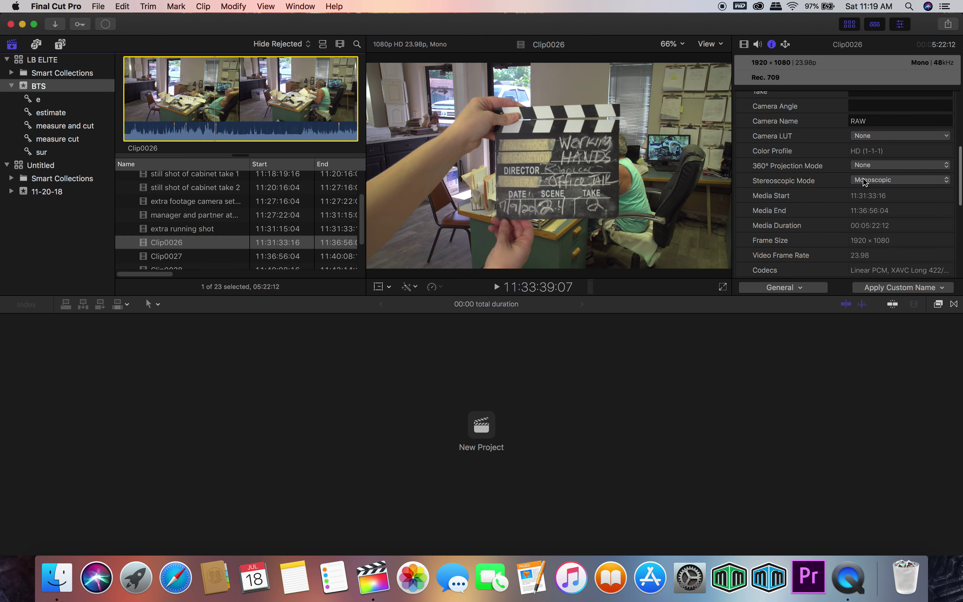
pyautogui.click(859, 148)
pyautogui.write('2')
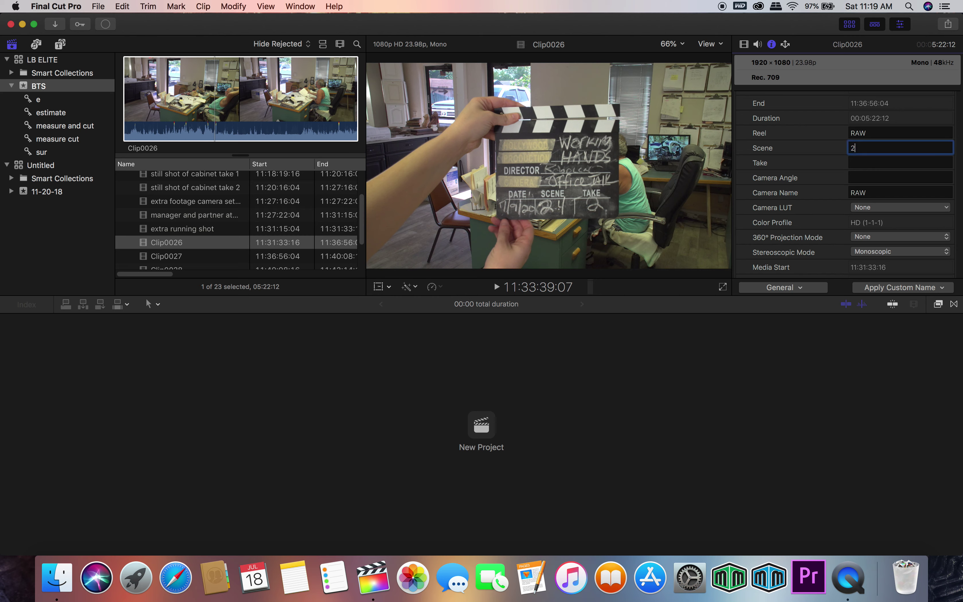
pyautogui.write('.4')
pyautogui.click(864, 162)
pyautogui.write('2')
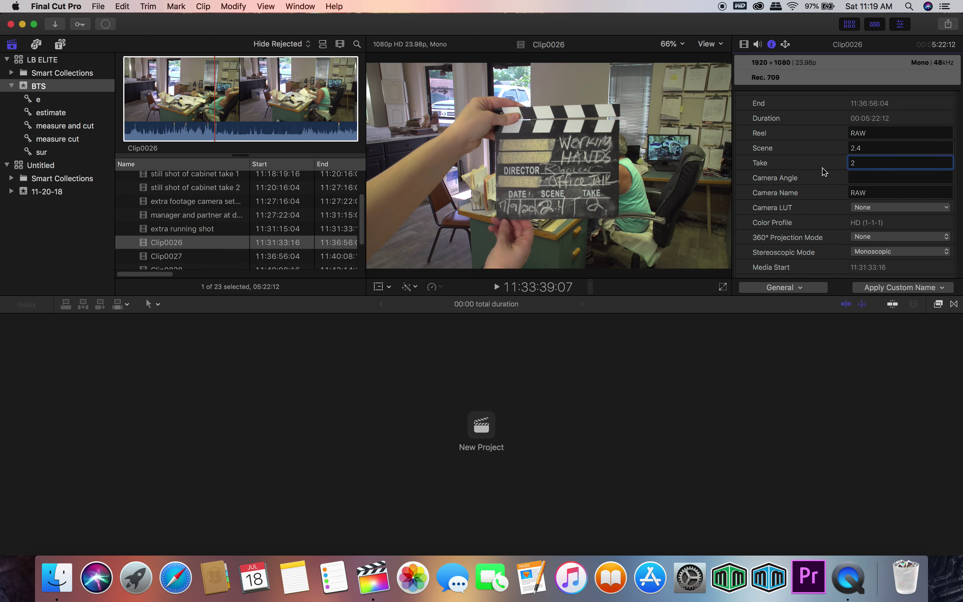
# Rename Clip0026 as "HA wideshot of desk".
pyautogui.click(221, 244)
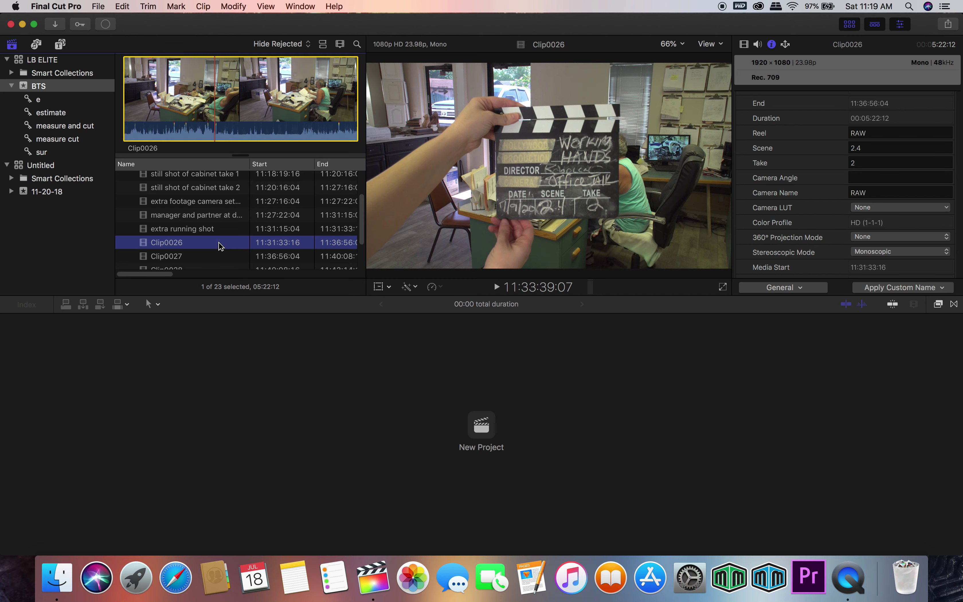
pyautogui.click(173, 244)
pyautogui.write('wid')
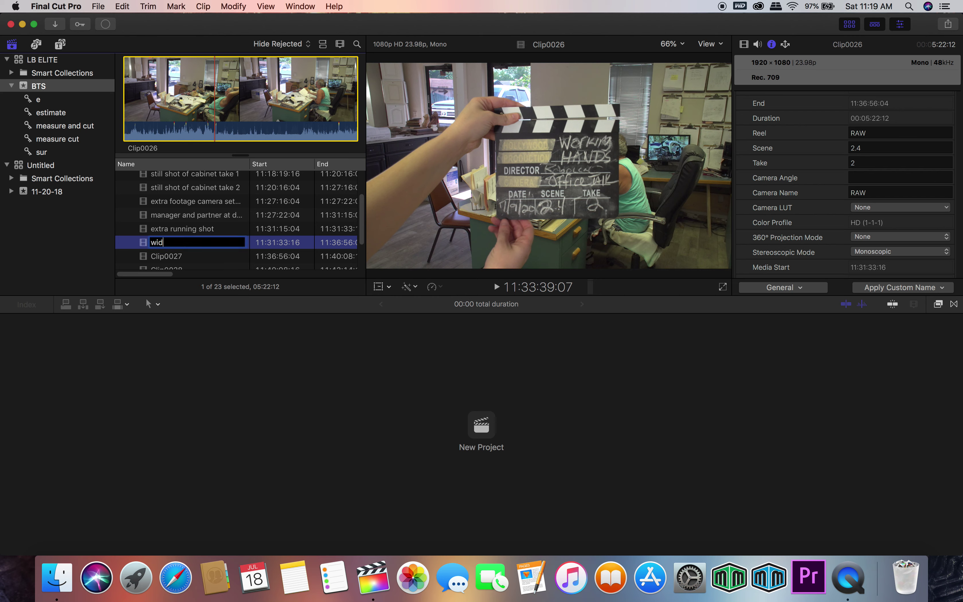
pyautogui.write('eshot')
pyautogui.press('BackSpace')
pyautogui.press('BackSpace')
pyautogui.press('BackSpace')
pyautogui.press('BackSpace')
pyautogui.press('BackSpace')
pyautogui.press('BackSpace')
pyautogui.write('desk')
pyautogui.press('Return')
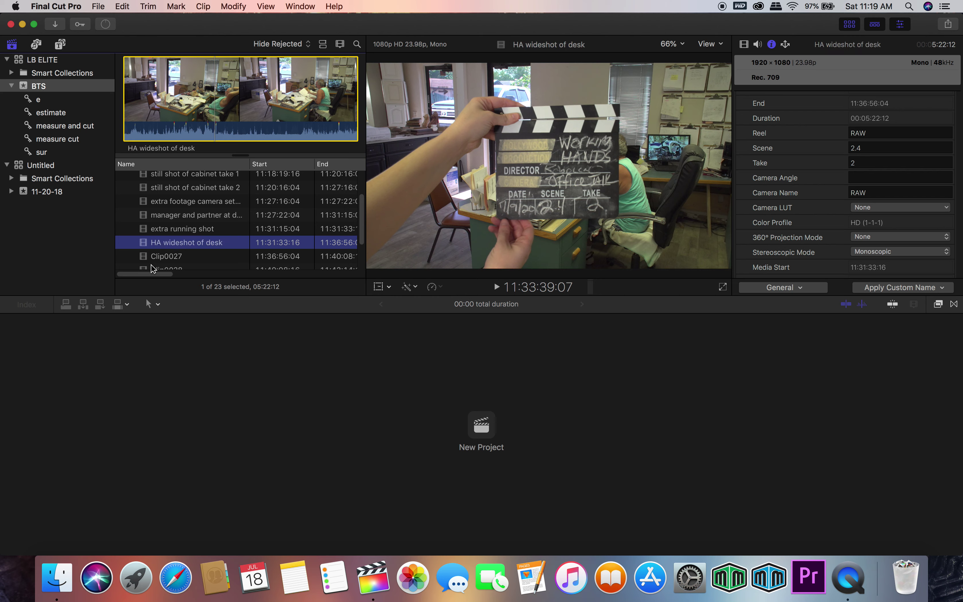
# Find the slate in Clip0027 and set its Scene to 2.4 and Take to 3.
pyautogui.click(159, 256)
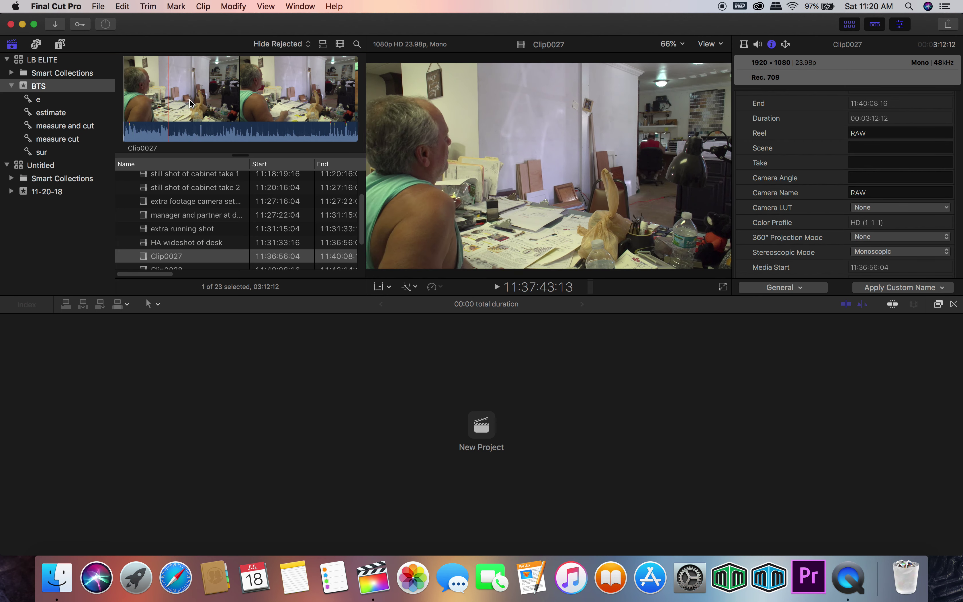
pyautogui.click(200, 100)
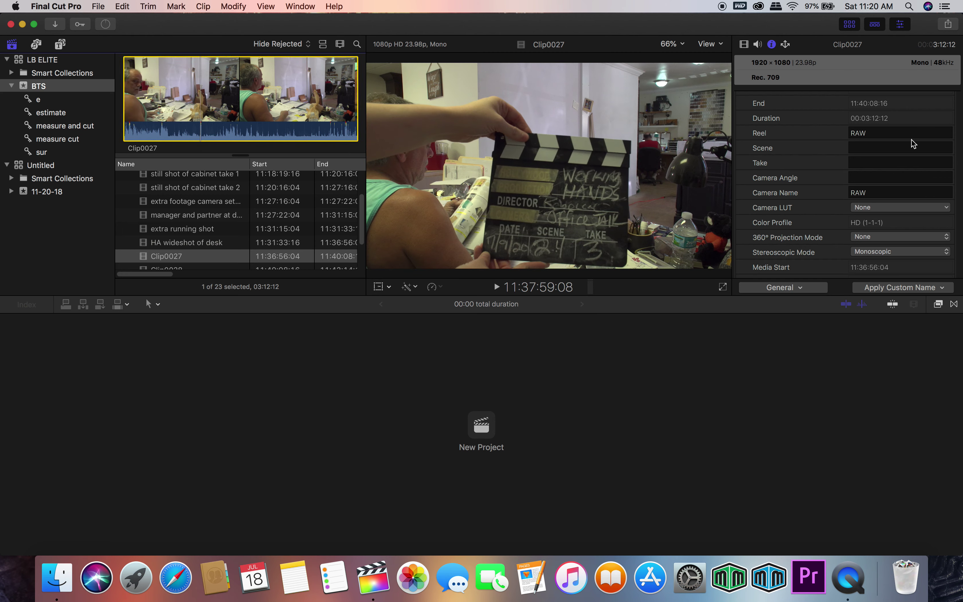
pyautogui.click(896, 148)
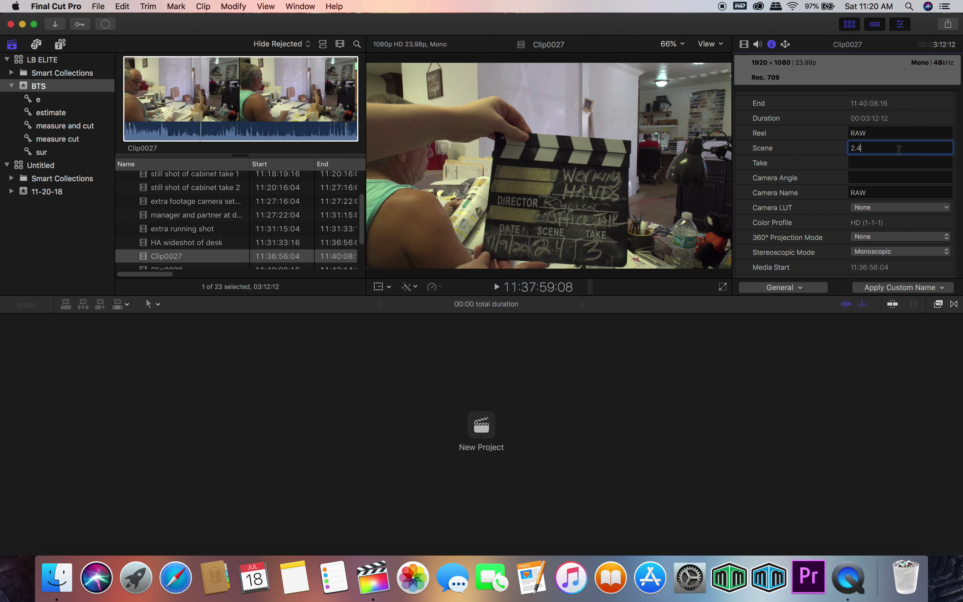
pyautogui.press('Return')
pyautogui.click(905, 161)
pyautogui.write('3')
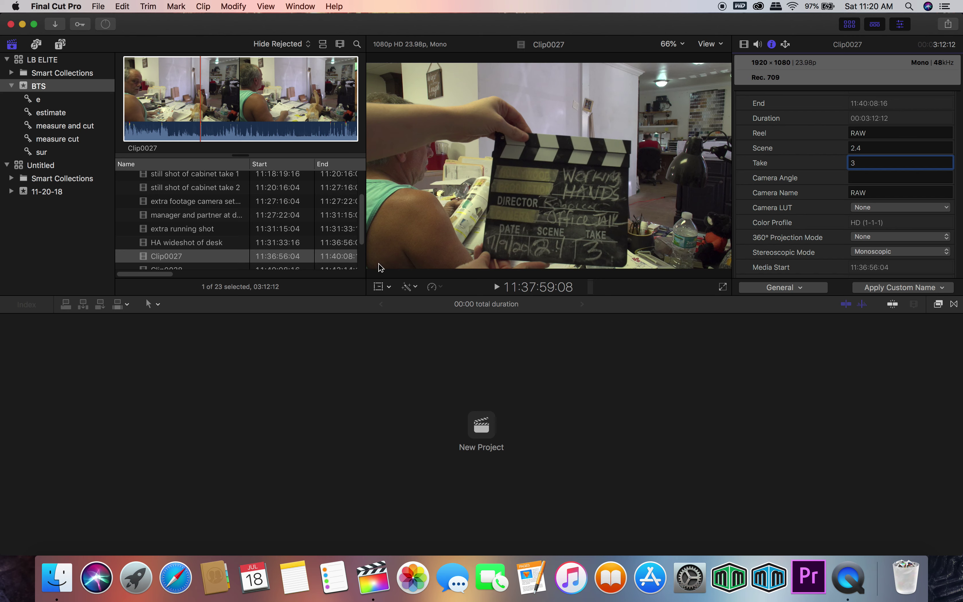
# Rename Clip0027 as "manager and partner angle2".
pyautogui.click(199, 261)
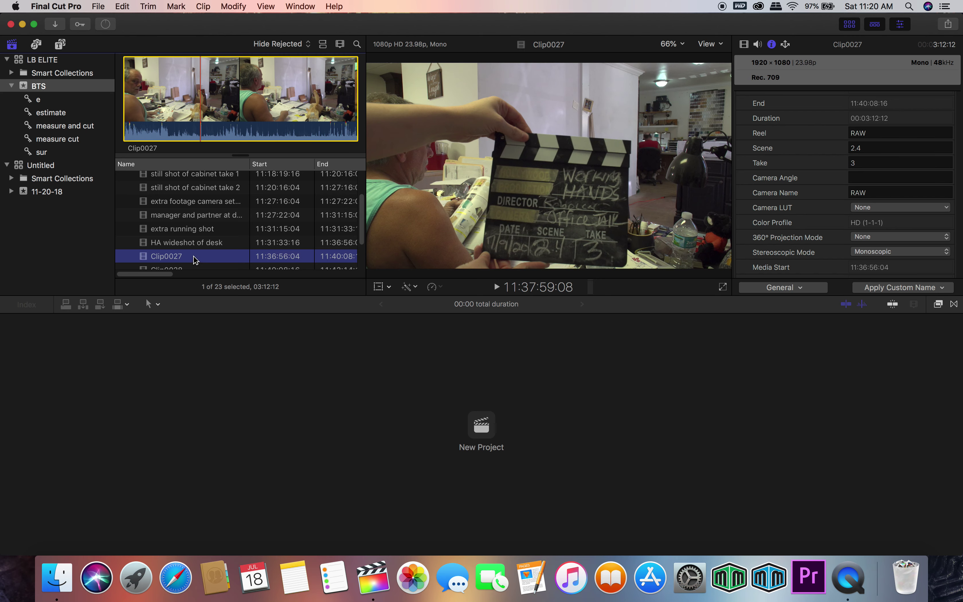
pyautogui.click(178, 259)
pyautogui.write('manager and partner')
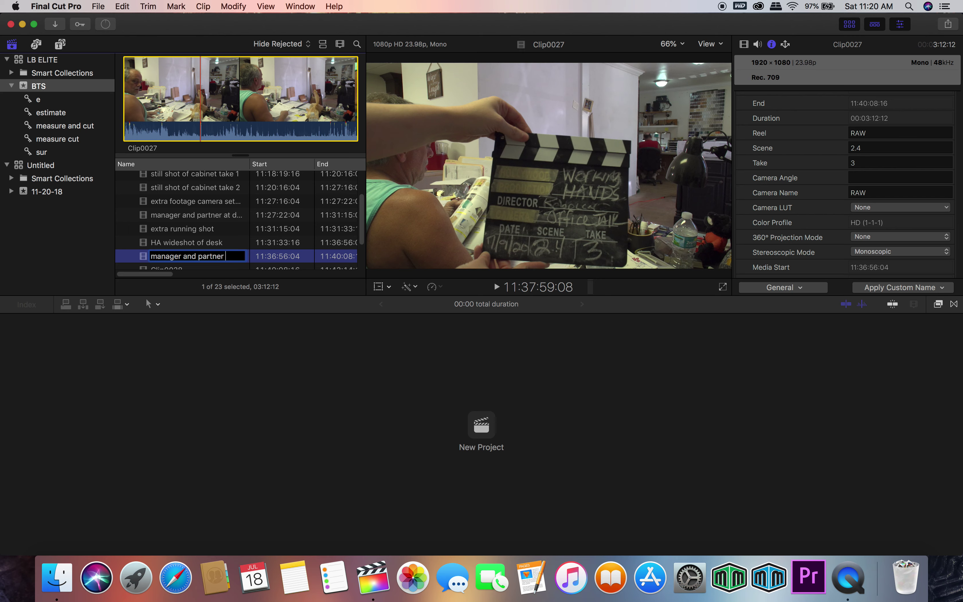
pyautogui.write('2')
pyautogui.press('Return')
pyautogui.scroll(1, 205, 195)
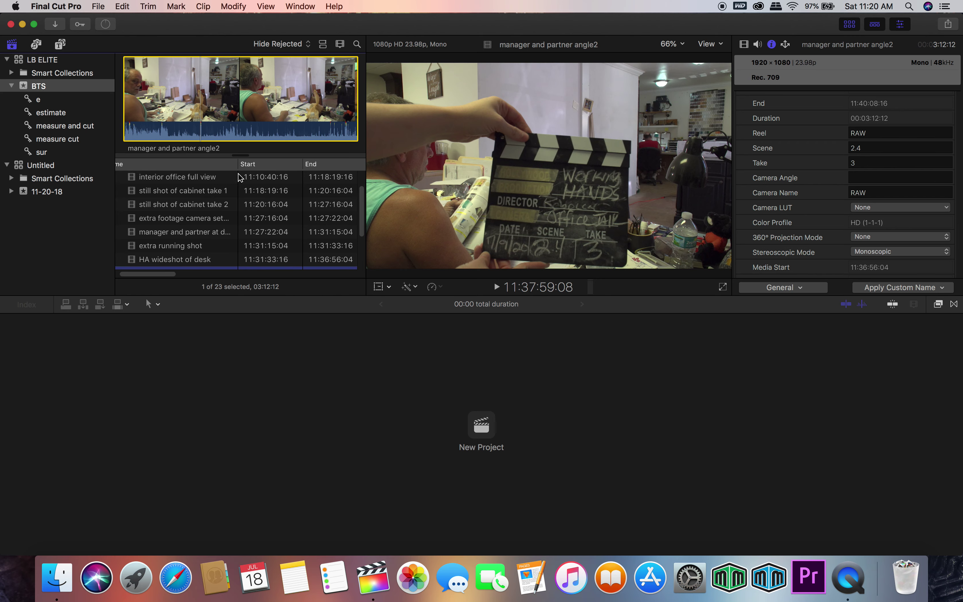
# Rename Clip0028 as "partner at desk ots".
pyautogui.scroll(-4, 195, 223)
pyautogui.hscroll(-1, 195, 223)
pyautogui.click(188, 234)
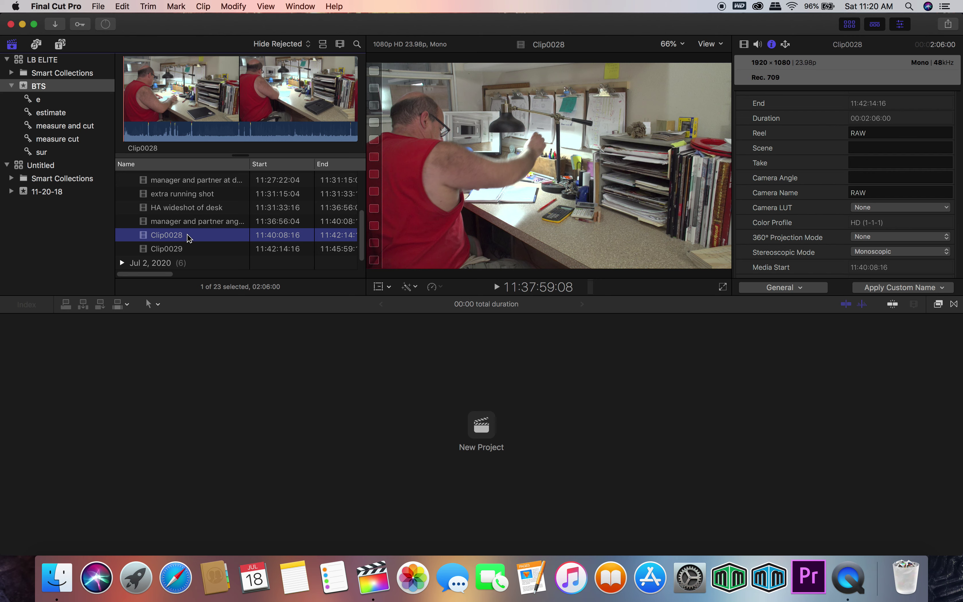
pyautogui.click(177, 235)
pyautogui.write('par')
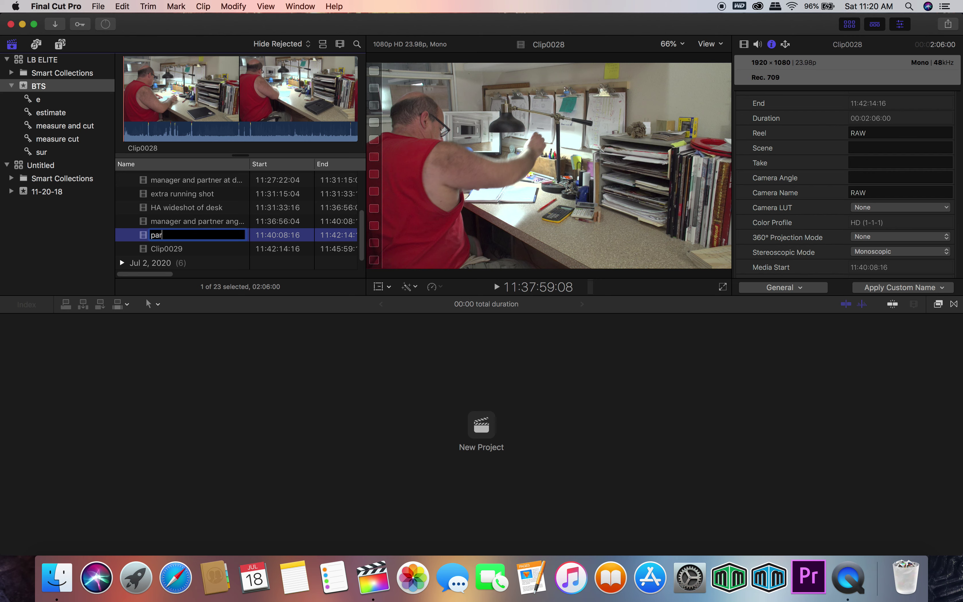
pyautogui.write('tner at desk ots')
pyautogui.press('Return')
# Rename Clip0029 as "partner at desk CU".
pyautogui.click(169, 249)
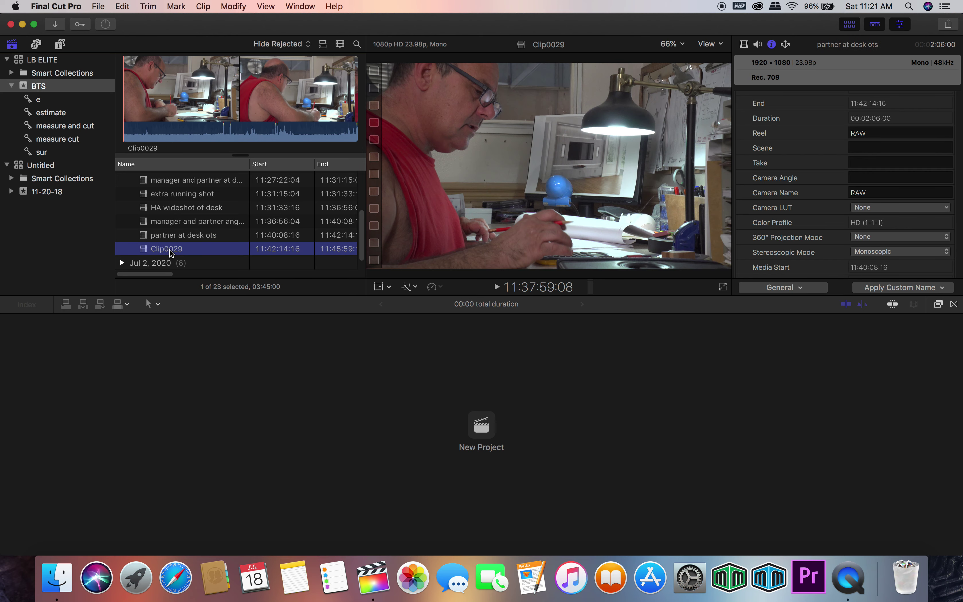
pyautogui.click(177, 251)
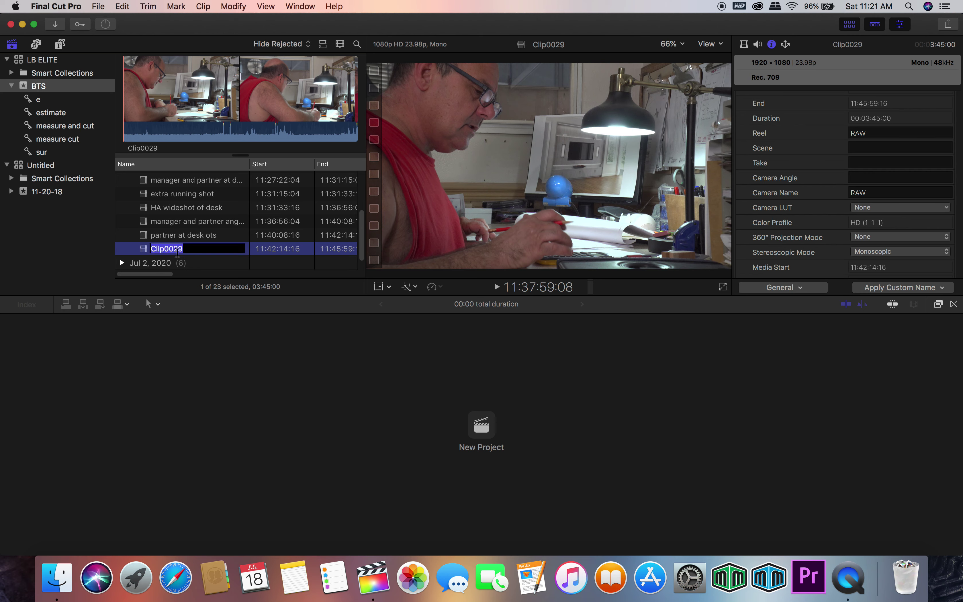
pyautogui.write('partner at desk')
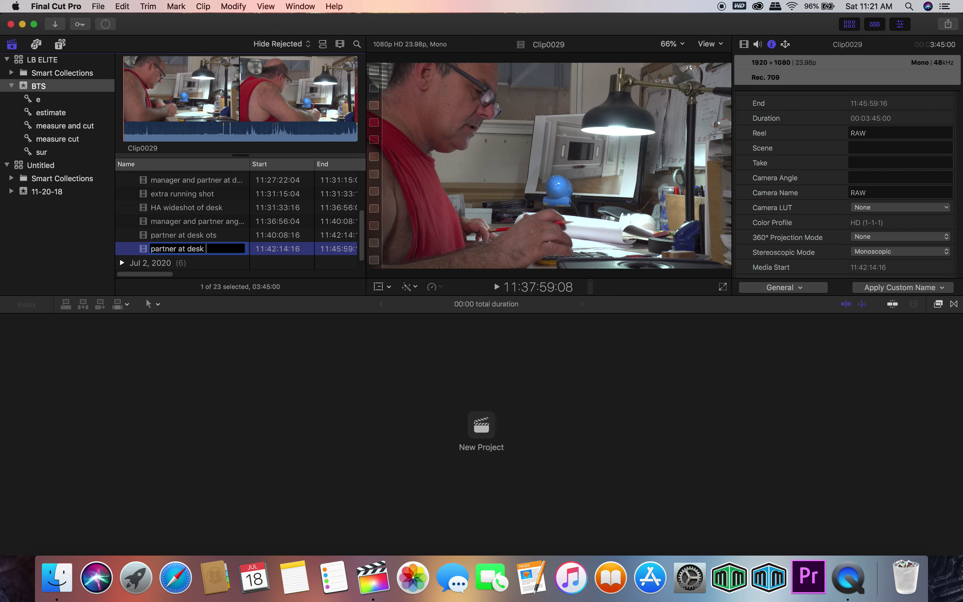
pyautogui.write(' cu')
pyautogui.press('BackSpace')
pyautogui.press('BackSpace')
pyautogui.write('CU')
pyautogui.press('Return')
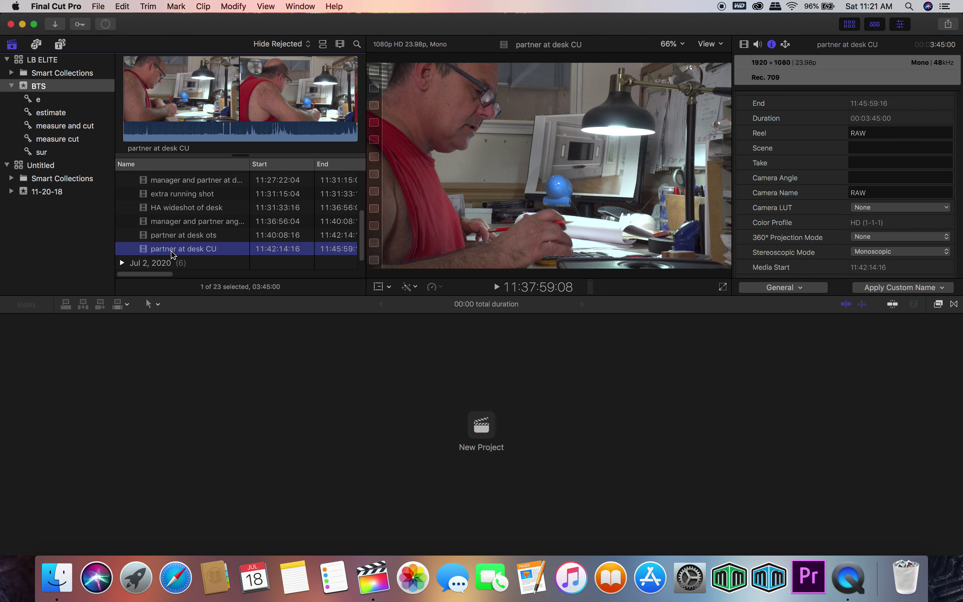
# Collapse the Jul 9, 2020 clip group in the BTS event's clip list.
pyautogui.scroll(2, 173, 255)
pyautogui.scroll(5, 173, 255)
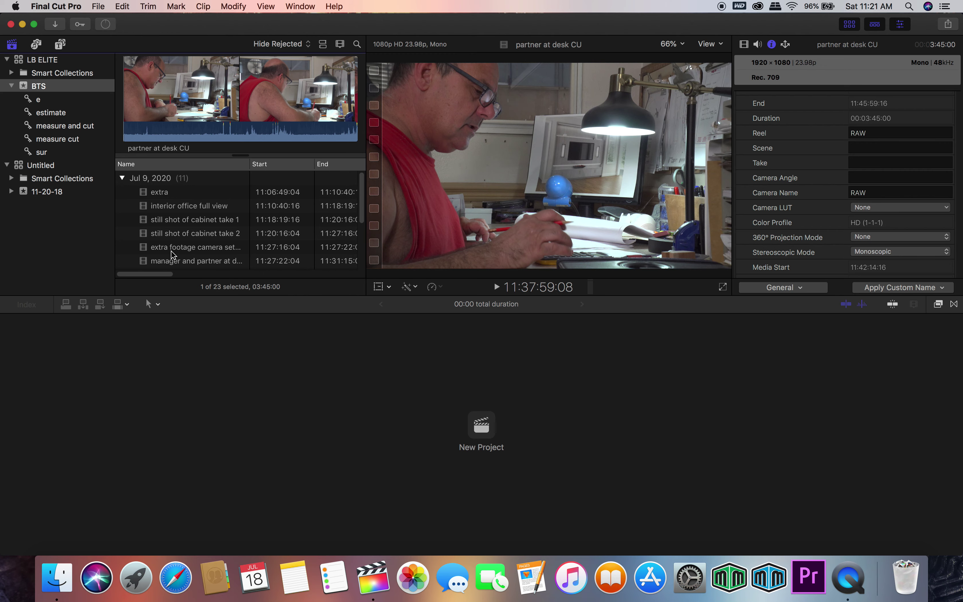
pyautogui.click(122, 178)
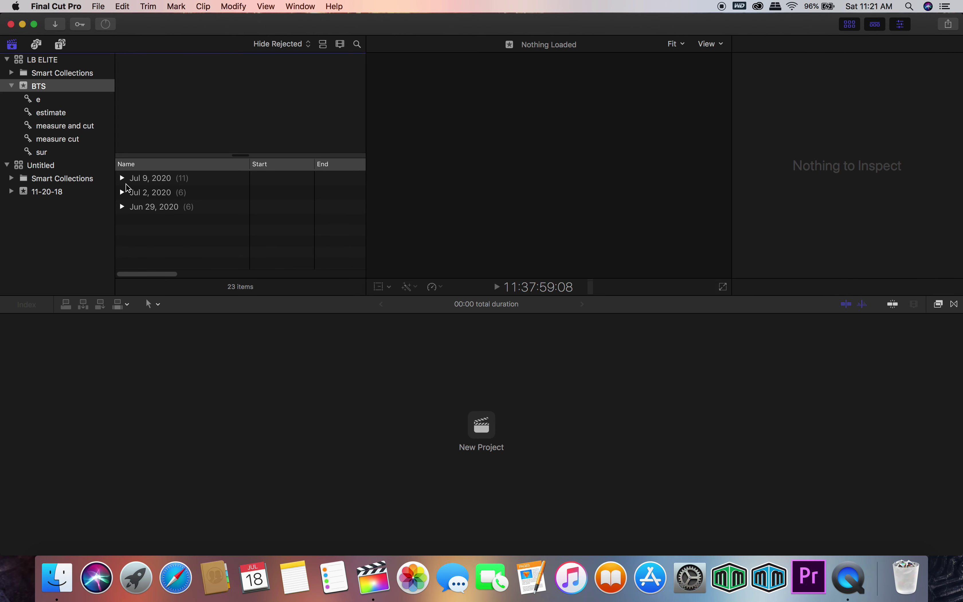
pyautogui.click(122, 178)
pyautogui.click(122, 178)
pyautogui.click(123, 193)
pyautogui.click(123, 192)
pyautogui.click(13, 86)
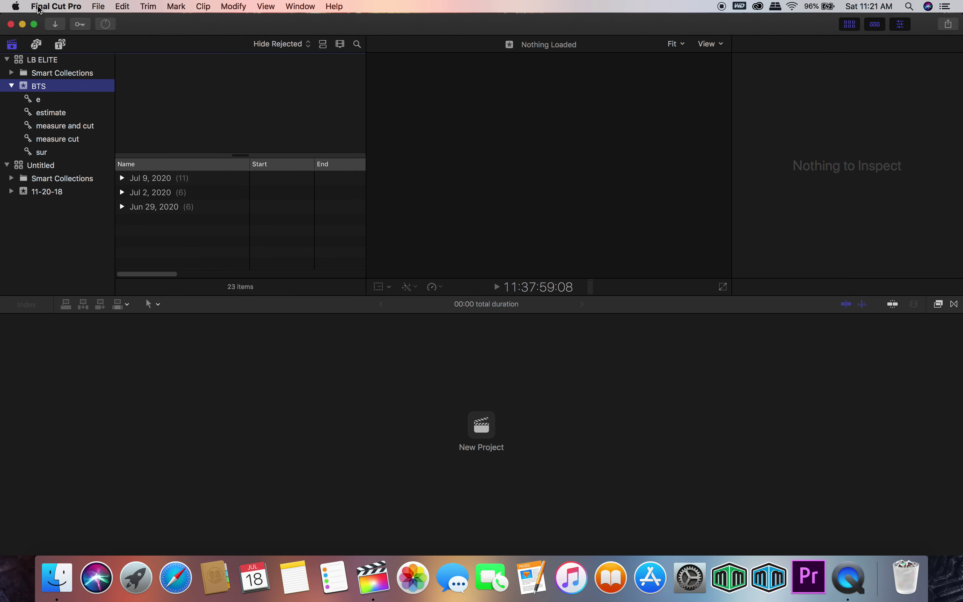
pyautogui.click(44, 100)
pyautogui.rightClick(45, 104)
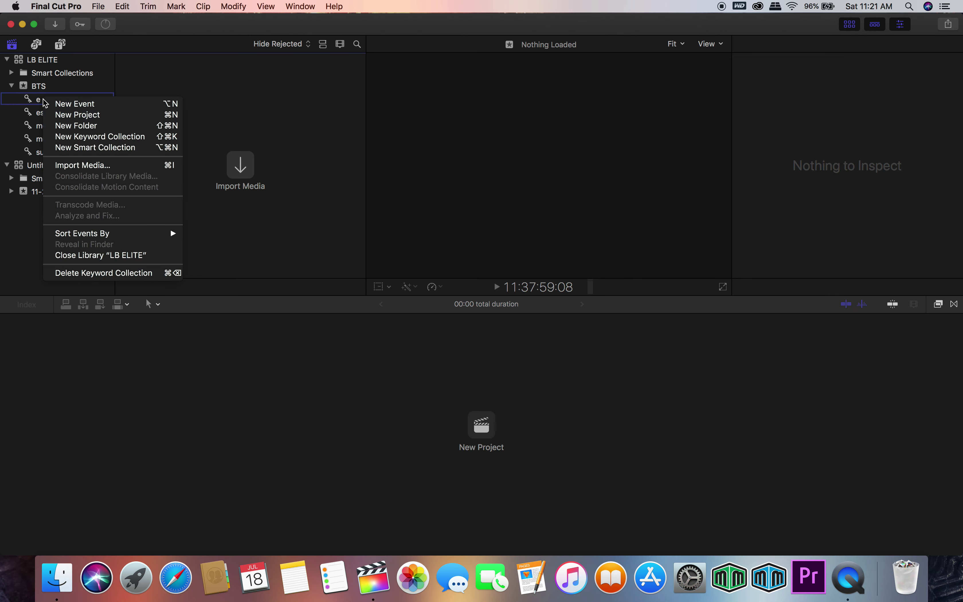
pyautogui.press('Escape')
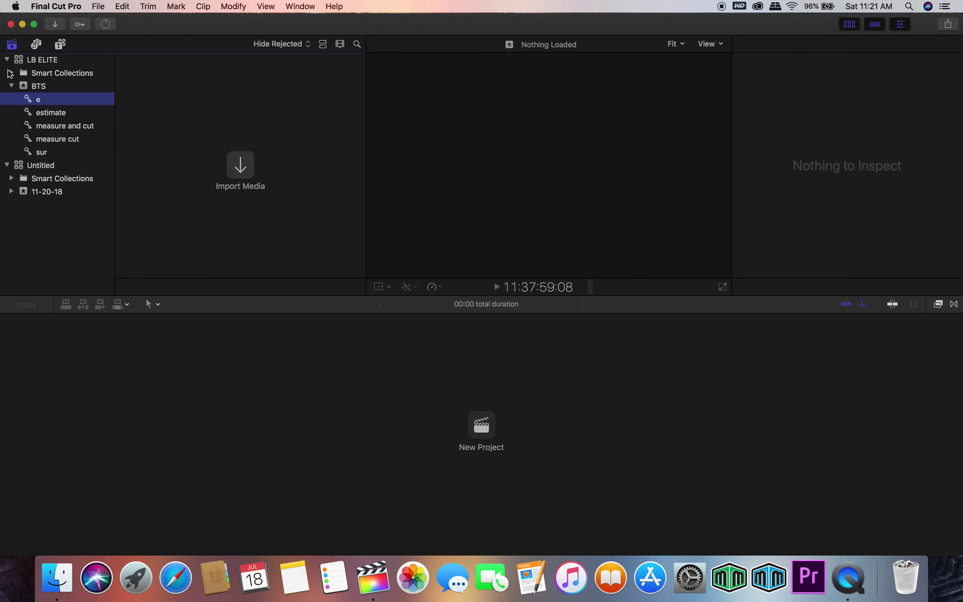
pyautogui.click(7, 60)
pyautogui.click(7, 60)
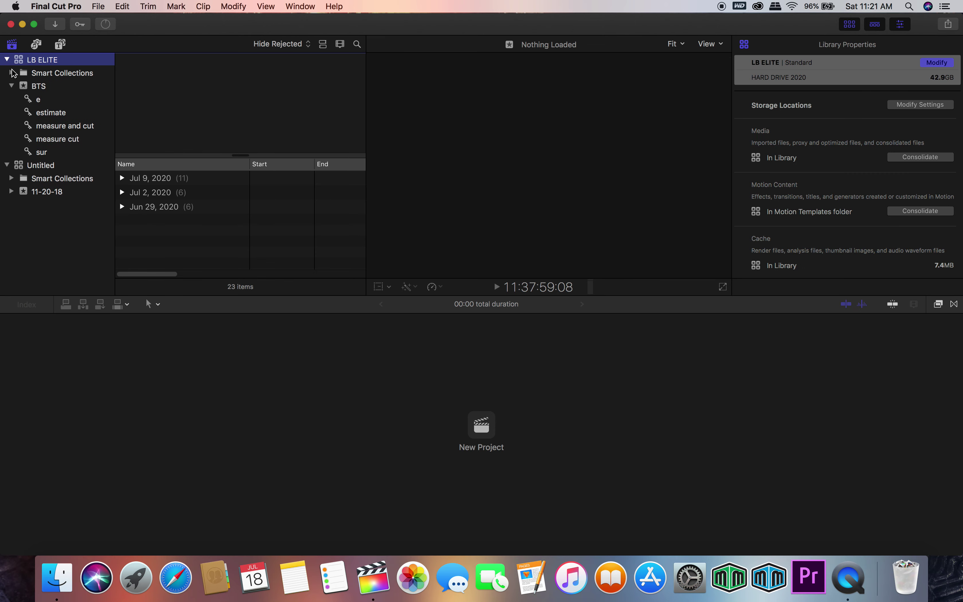
pyautogui.click(11, 86)
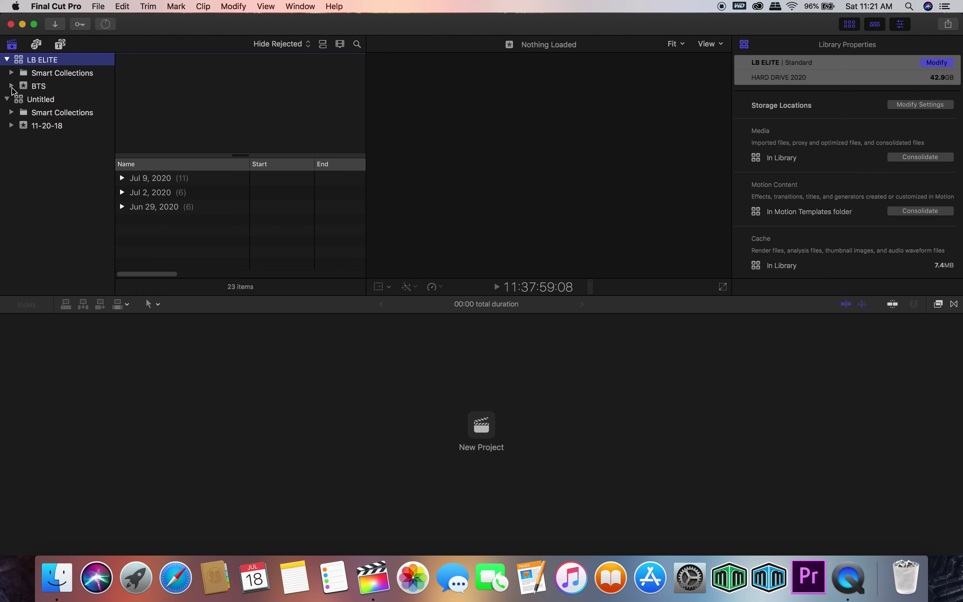
pyautogui.click(95, 6)
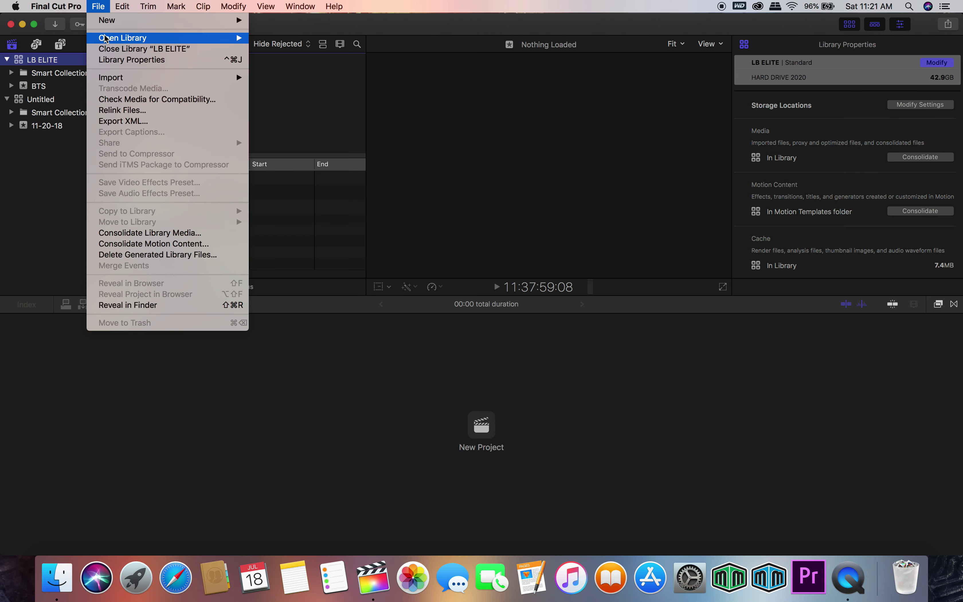
pyautogui.moveTo(107, 38)
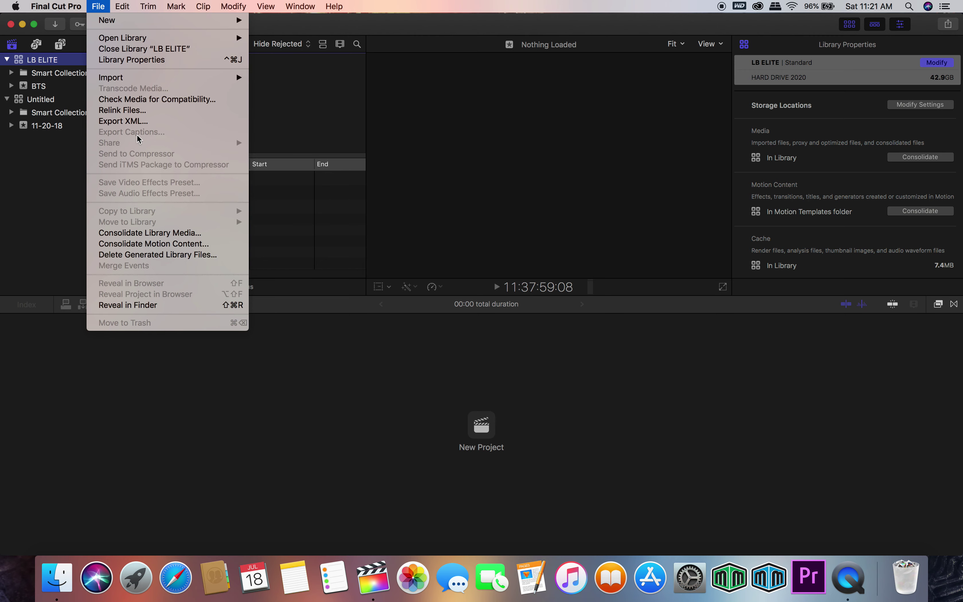
pyautogui.click(52, 246)
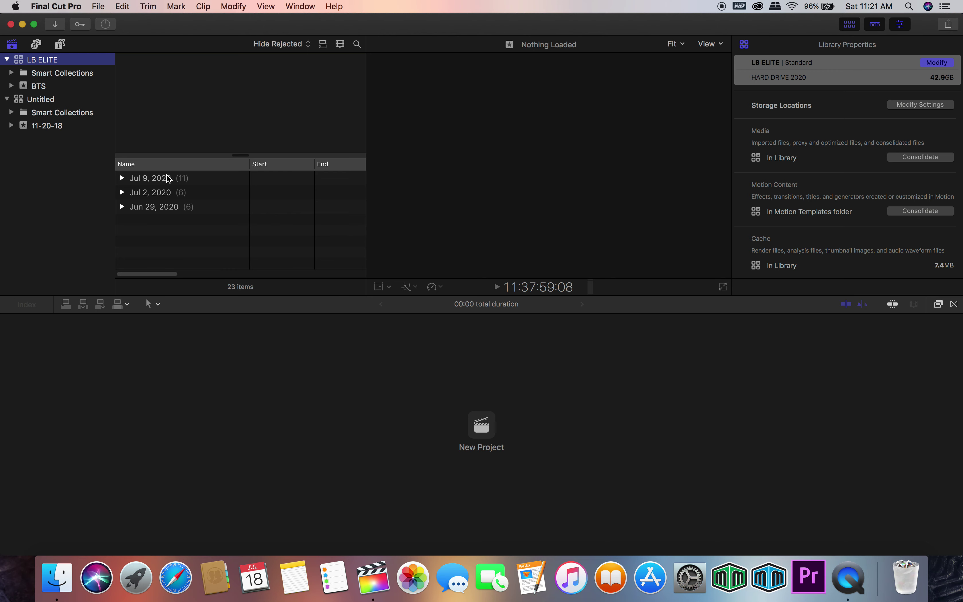
pyautogui.click(41, 89)
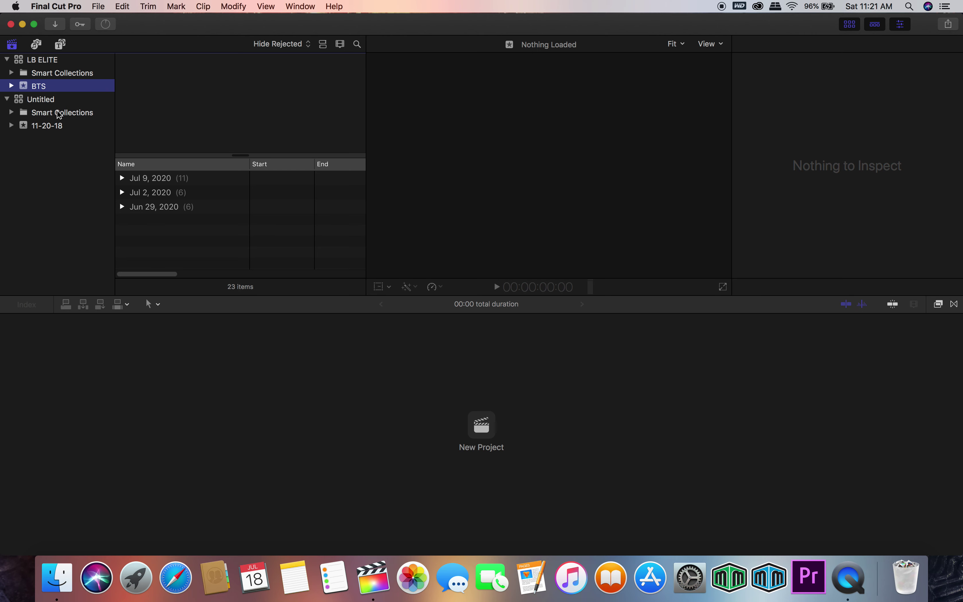
pyautogui.click(12, 86)
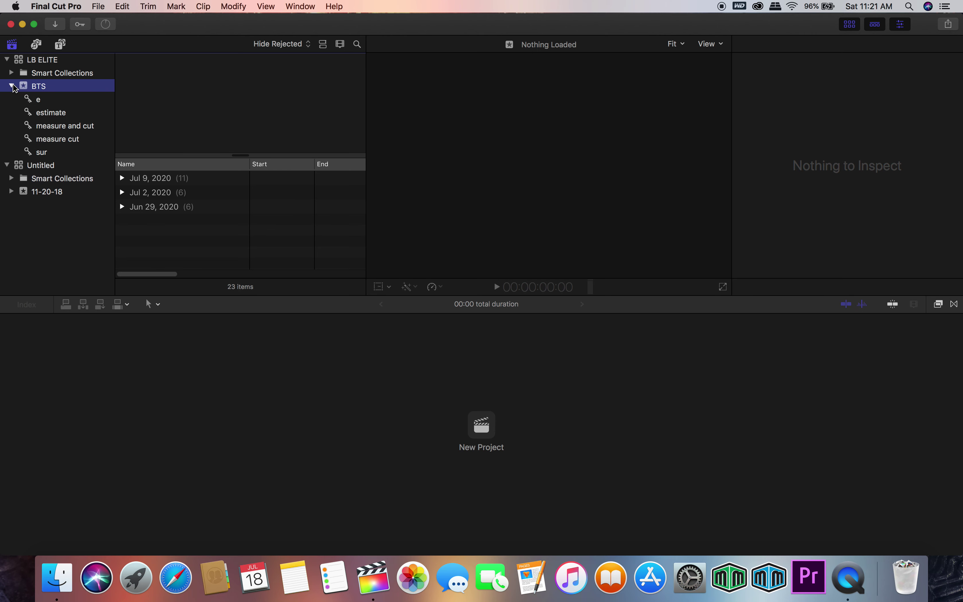
# Review which clips are filed in the "estimate" and "measure cut" keyword collections of the BTS event.
pyautogui.click(41, 113)
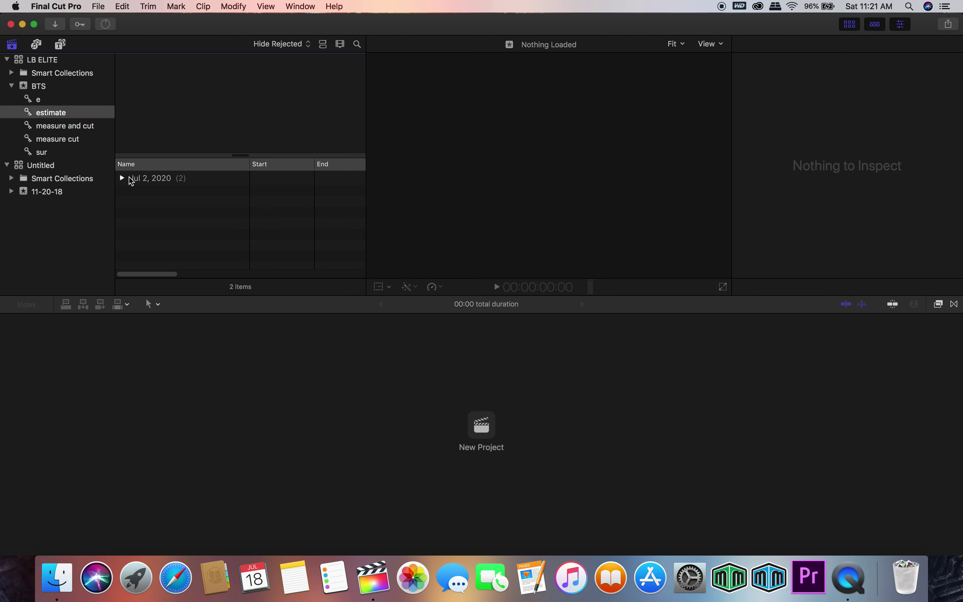
pyautogui.click(123, 178)
pyautogui.click(152, 193)
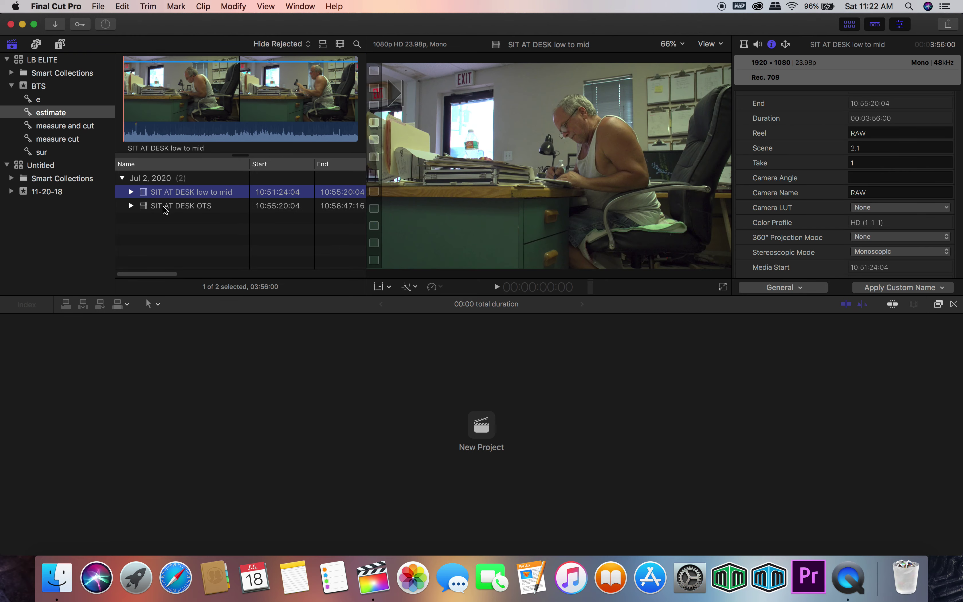
pyautogui.click(163, 206)
pyautogui.click(48, 130)
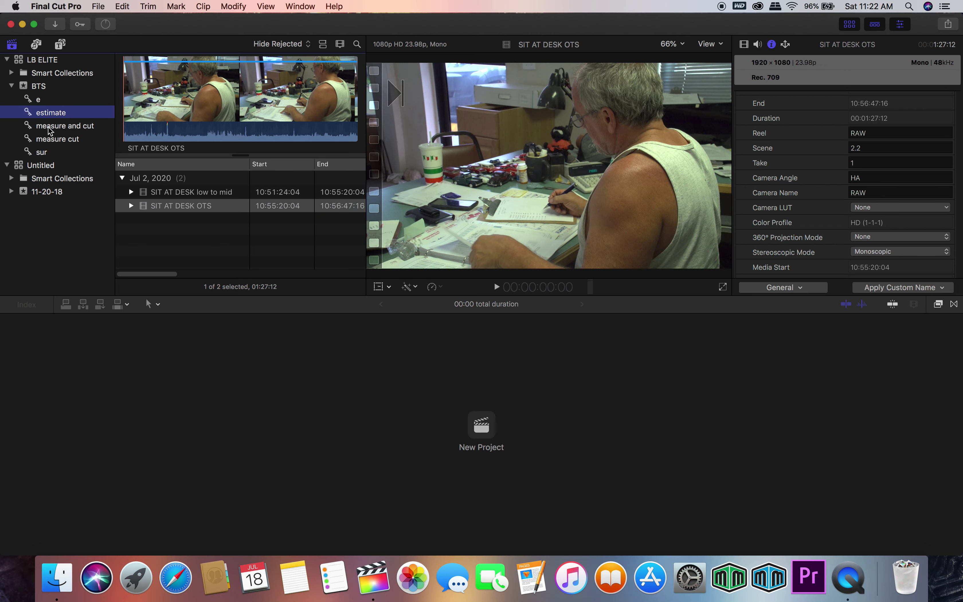
pyautogui.click(53, 141)
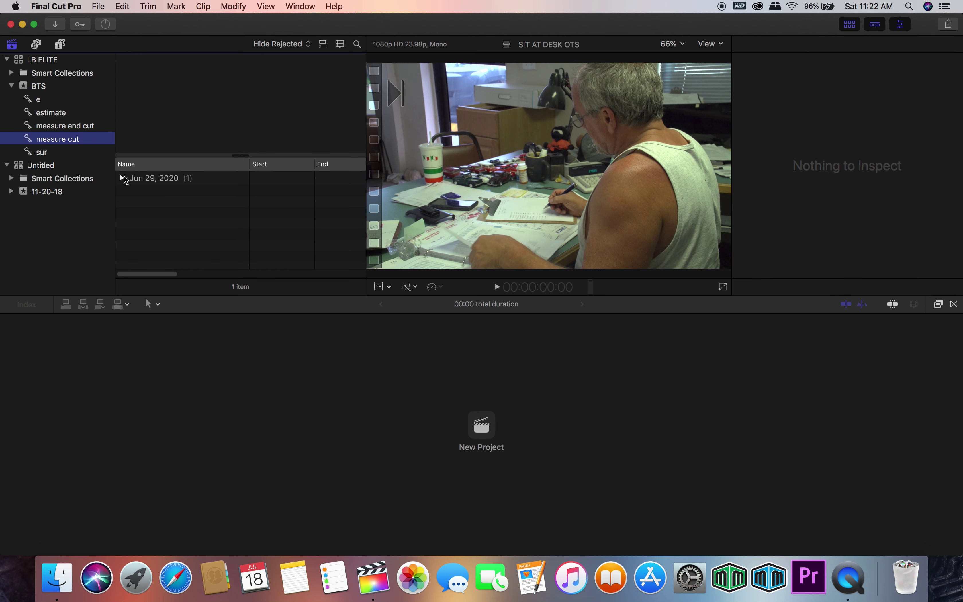
pyautogui.click(122, 178)
pyautogui.click(158, 195)
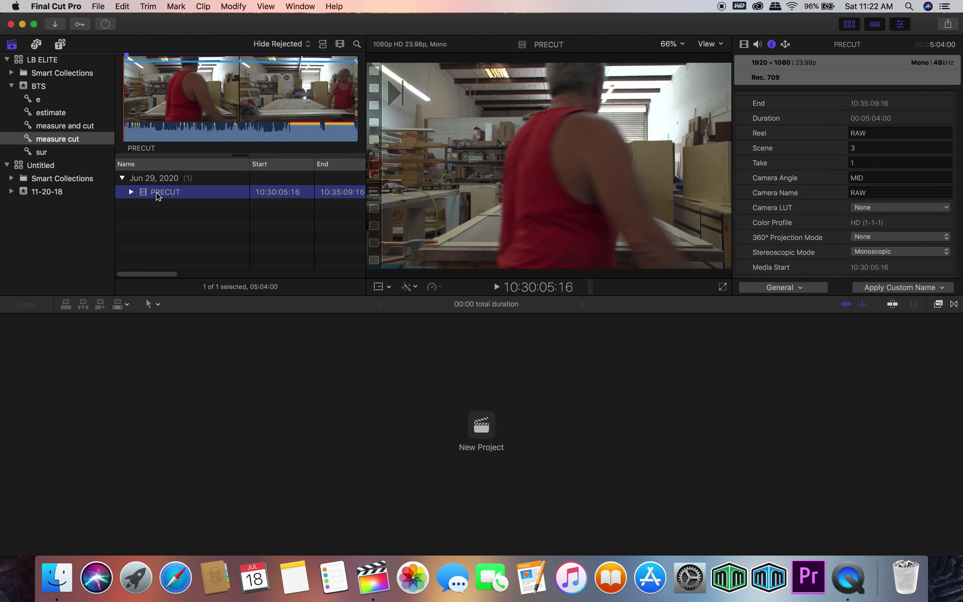
# Delete the "measure and cut" and "e" keyword collections from the BTS event and collapse the event.
pyautogui.click(66, 127)
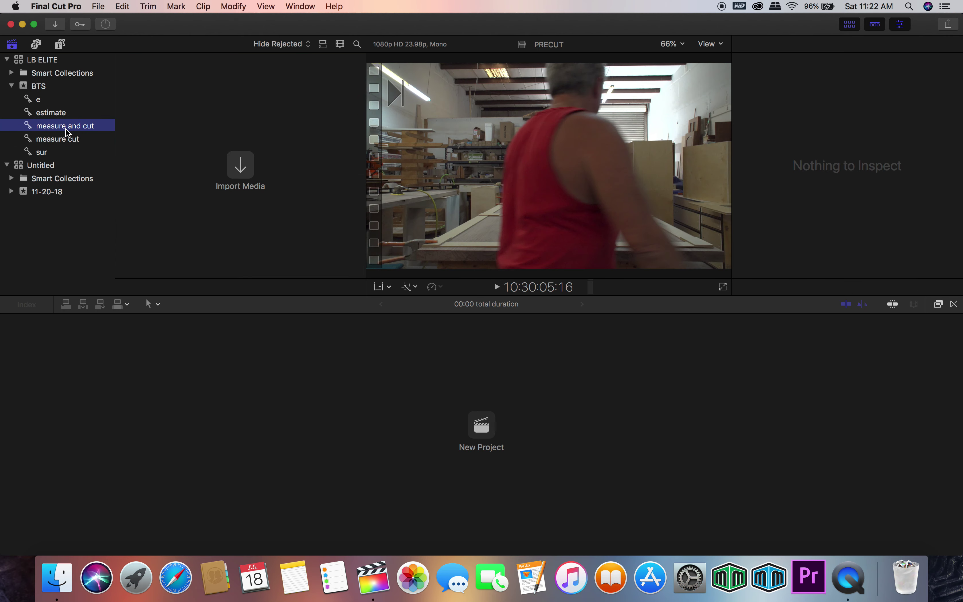
pyautogui.rightClick(67, 129)
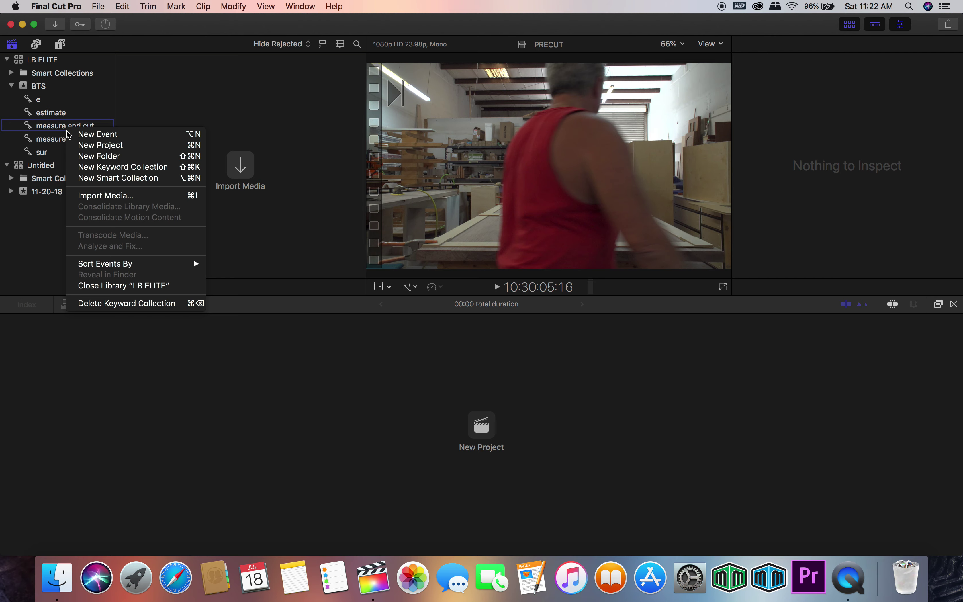
pyautogui.click(129, 305)
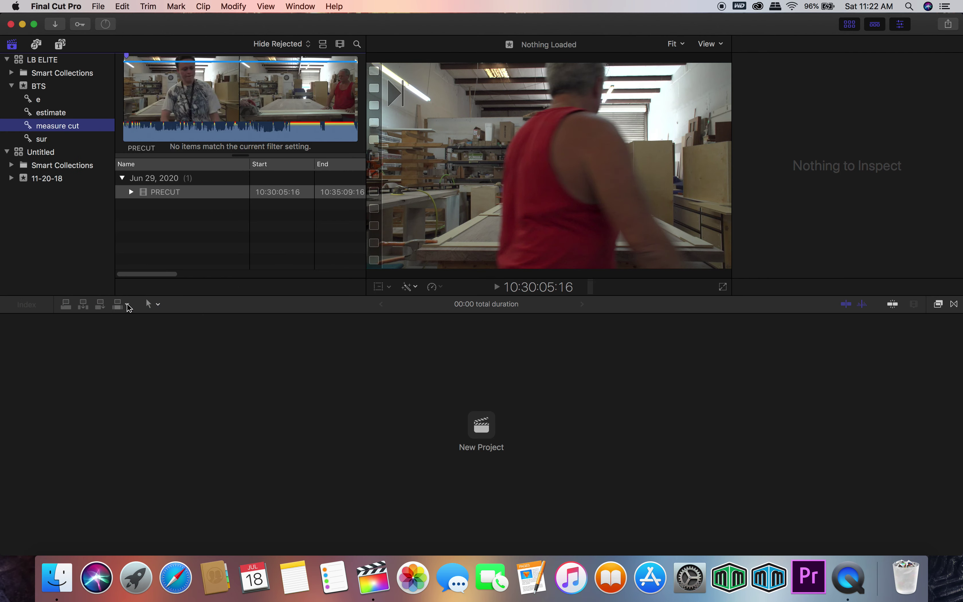
pyautogui.rightClick(39, 100)
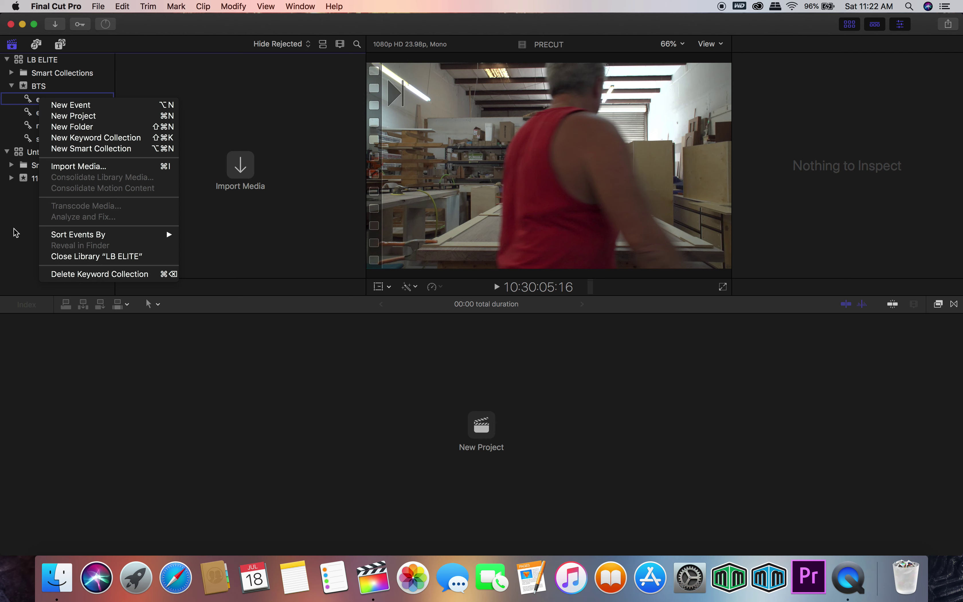
pyautogui.click(62, 274)
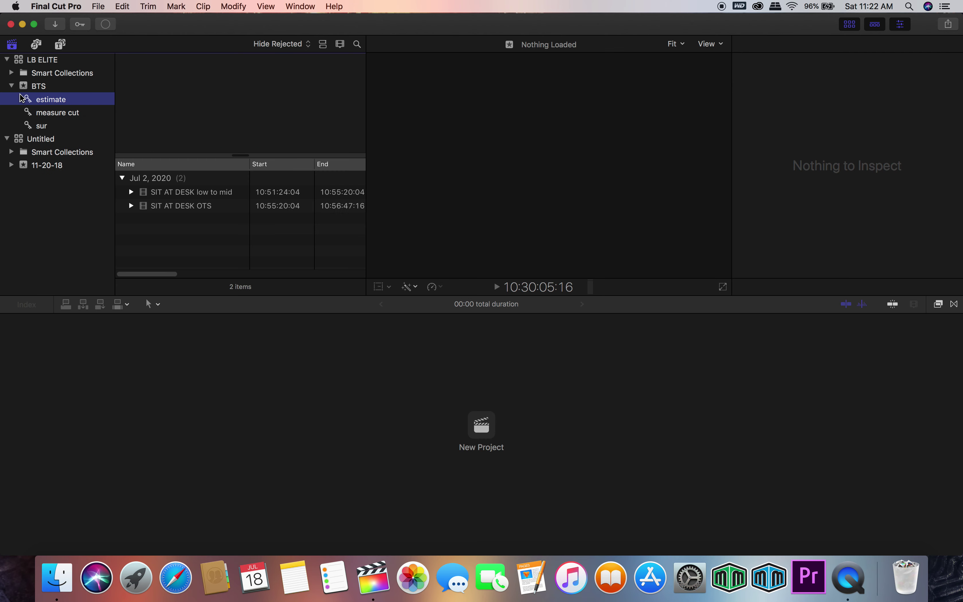
pyautogui.click(12, 87)
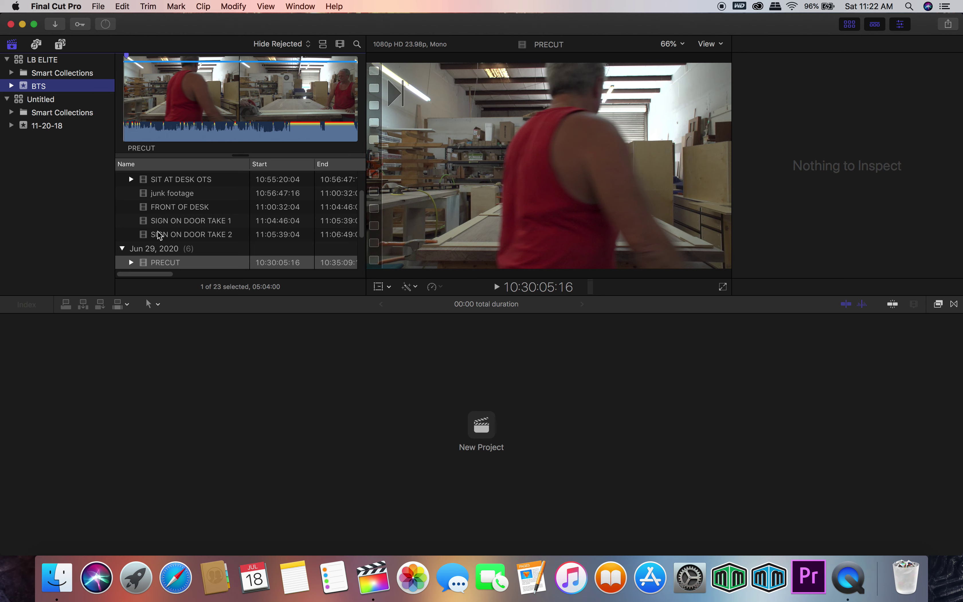
pyautogui.scroll(2, 183, 231)
pyautogui.scroll(-3, 184, 232)
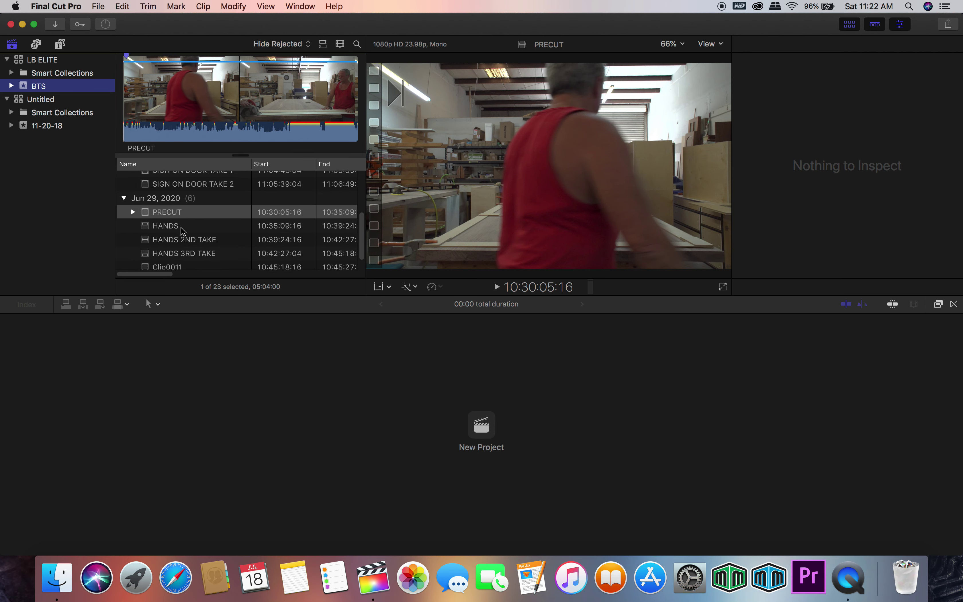
pyautogui.click(100, 7)
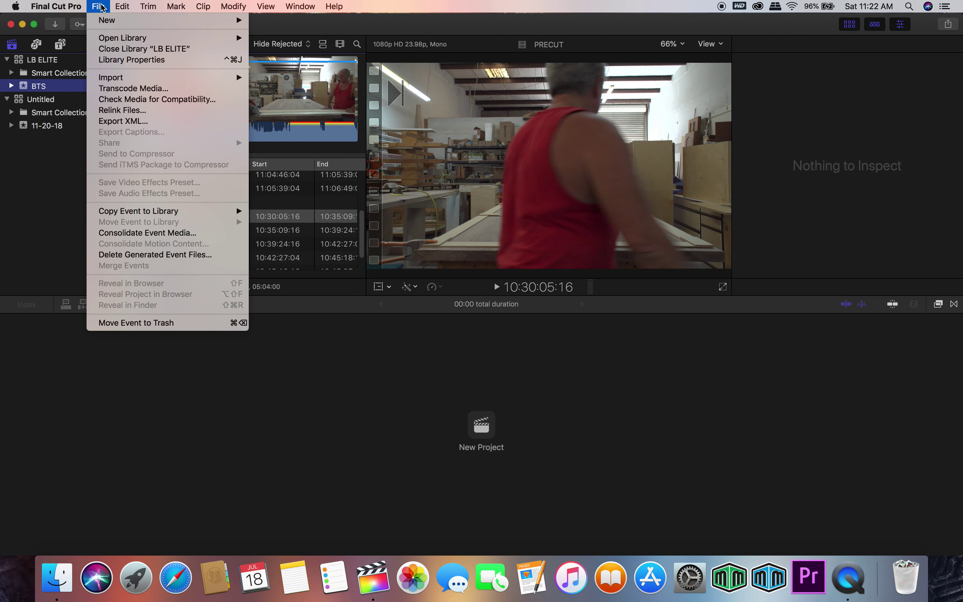
pyautogui.click(99, 6)
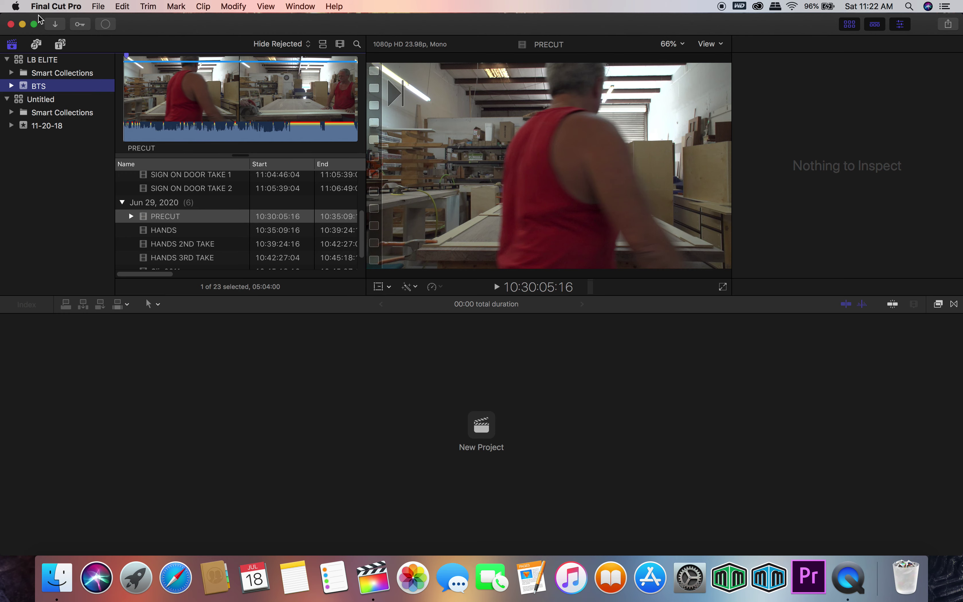
pyautogui.click(22, 24)
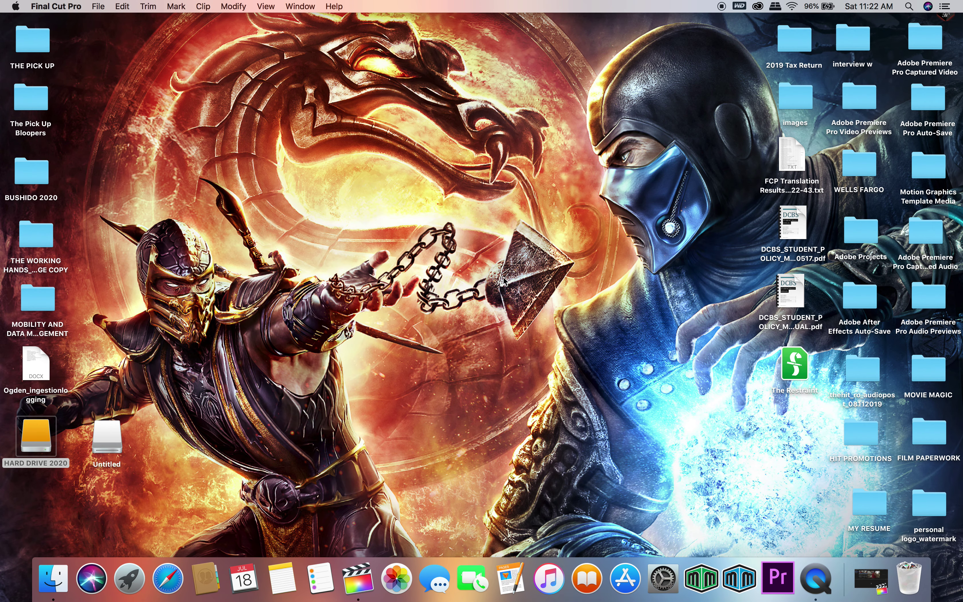
pyautogui.rightClick(815, 589)
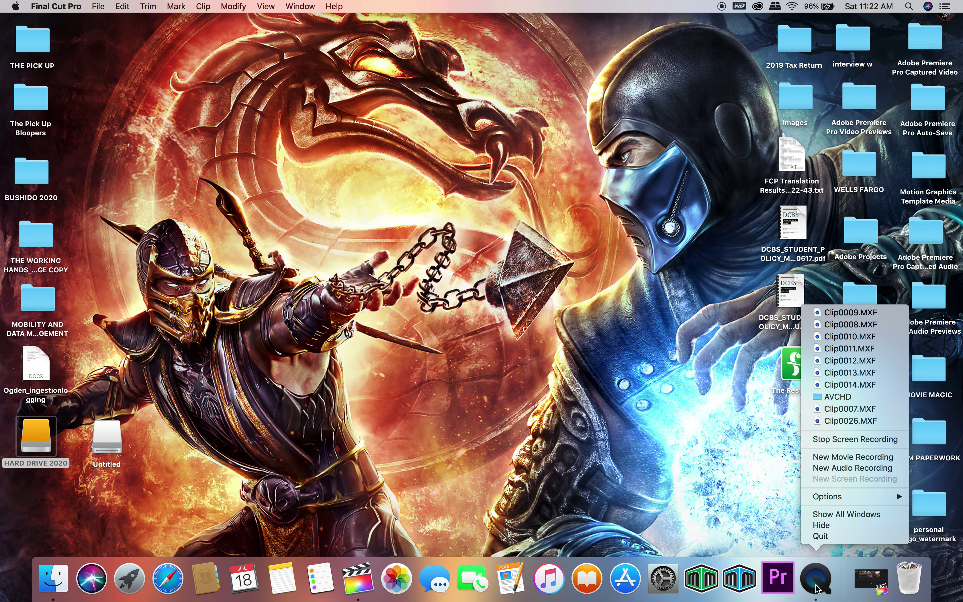